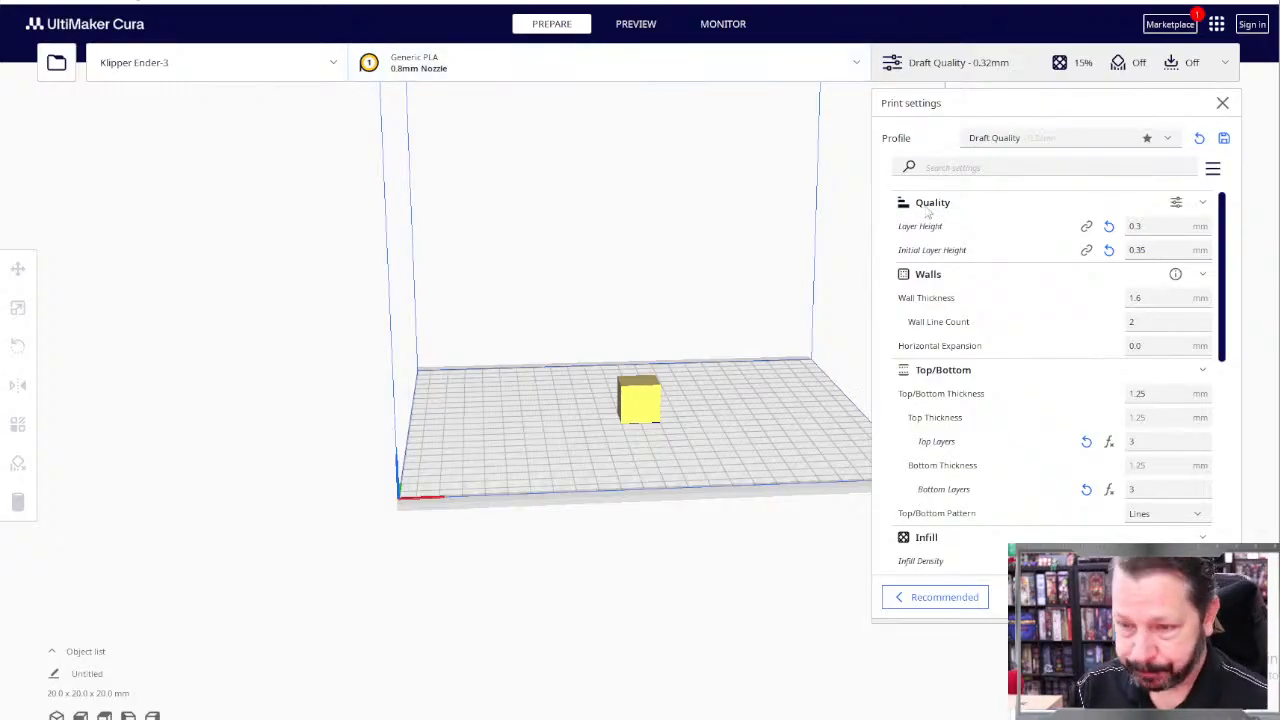
# Step: Try layer heights of 0.6 mm and 0.4 mm, and return the layer height to 0.3 mm
pyautogui.moveTo(1153, 227); pyautogui.dragTo(1127, 235)
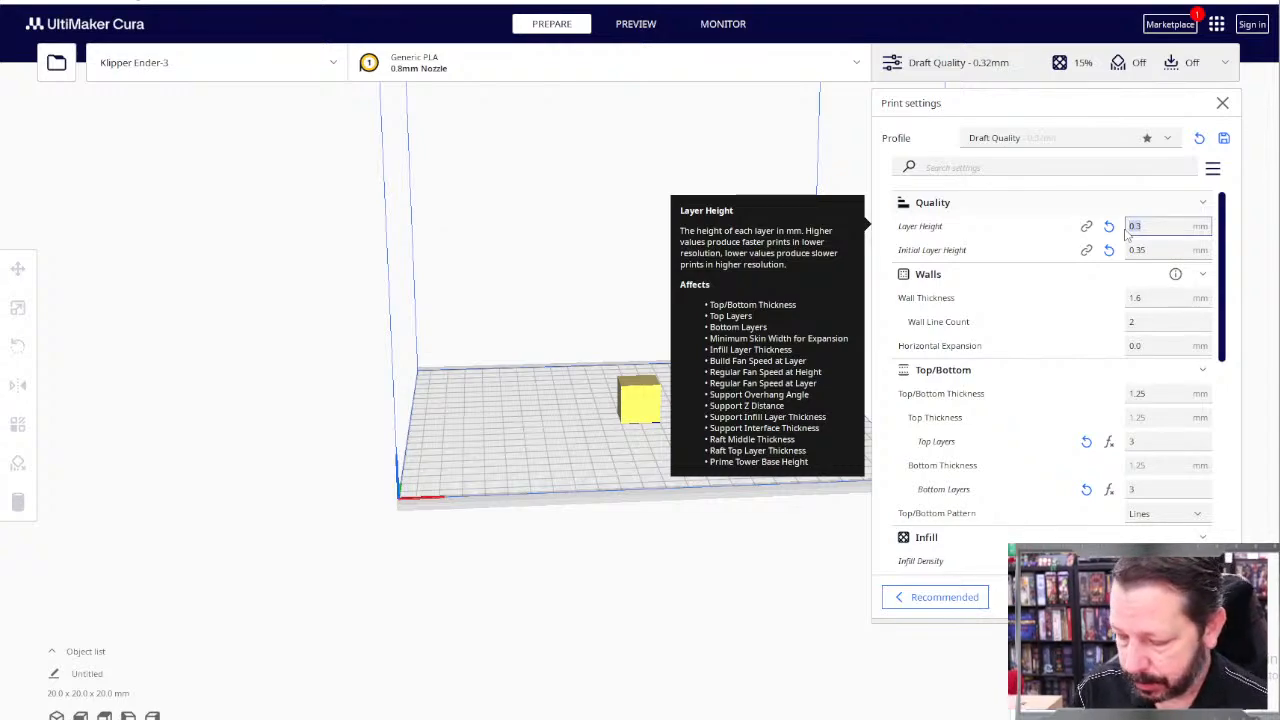
pyautogui.write('0.6')
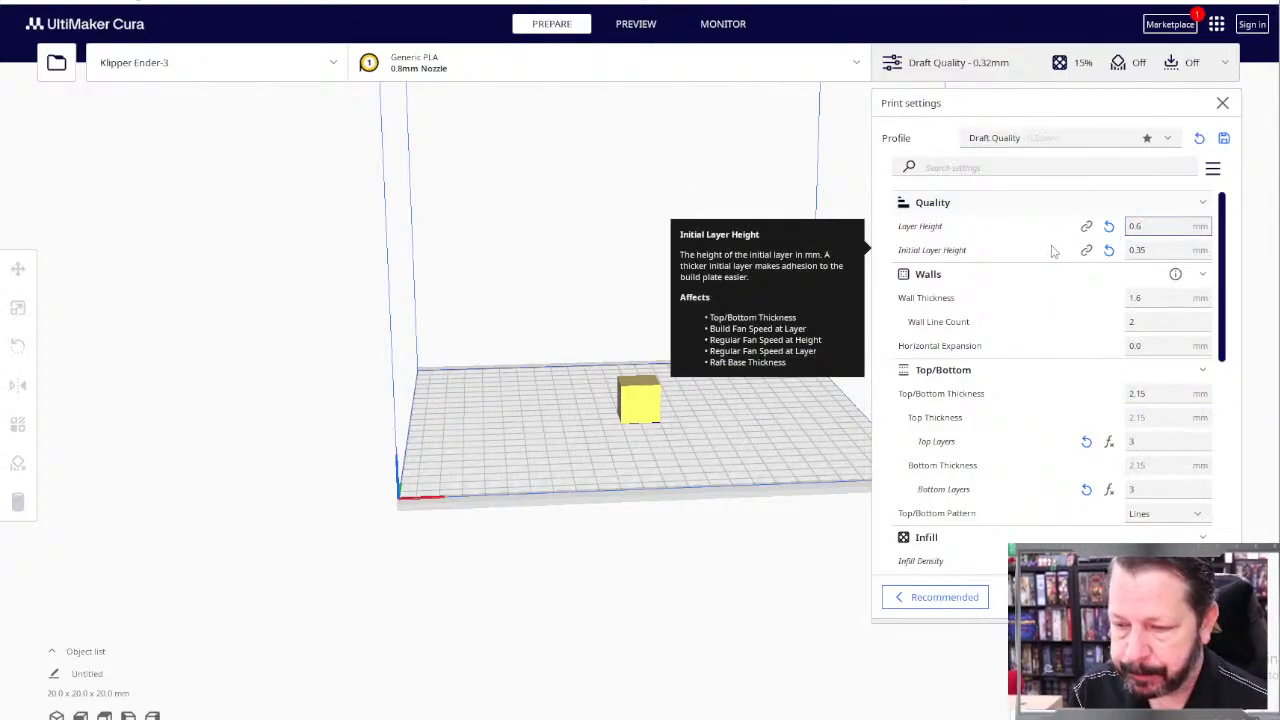
pyautogui.press('BackSpace')
pyautogui.write('4')
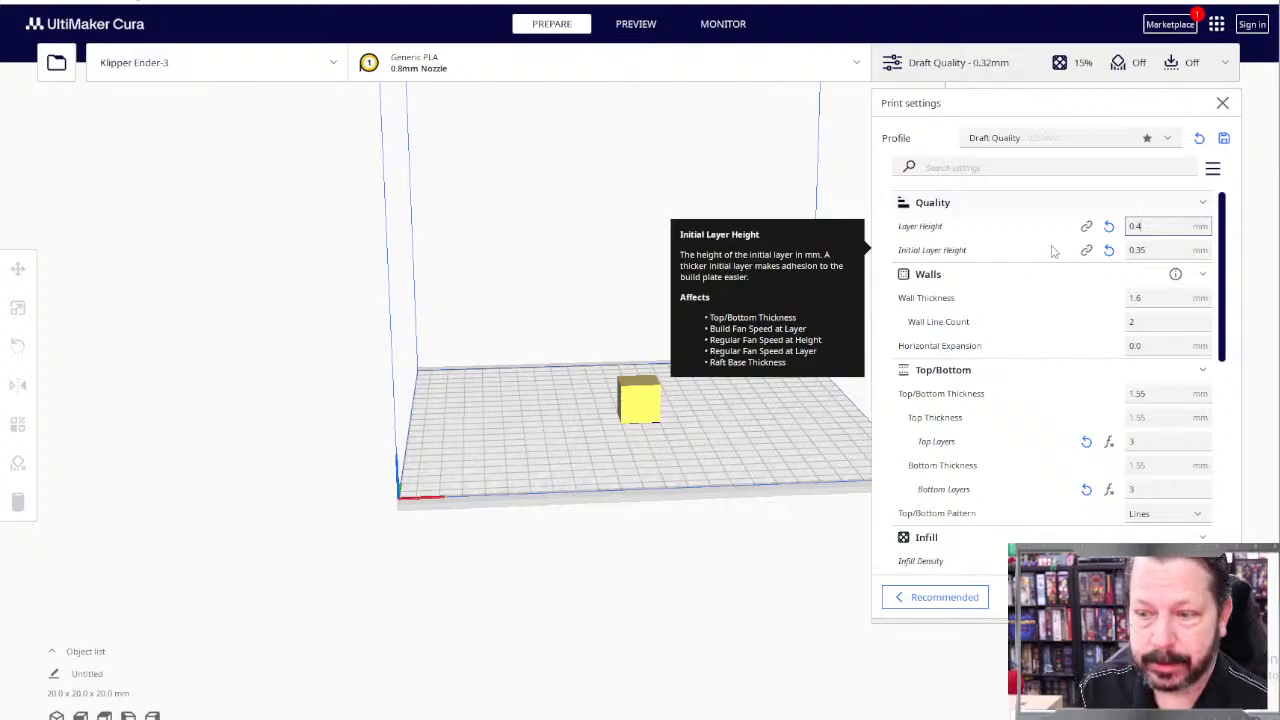
pyautogui.write('3')
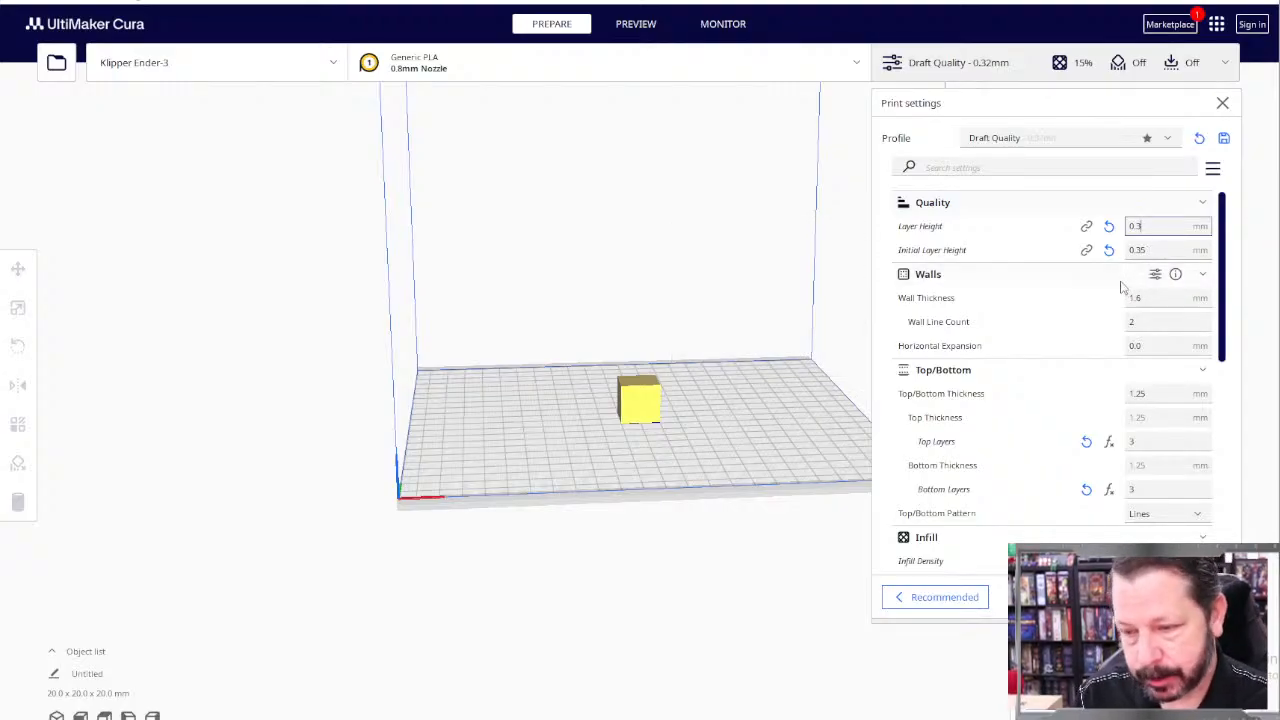
# Step: Set the build plate temperature in the material settings to 50 °C
pyautogui.click(1147, 322)
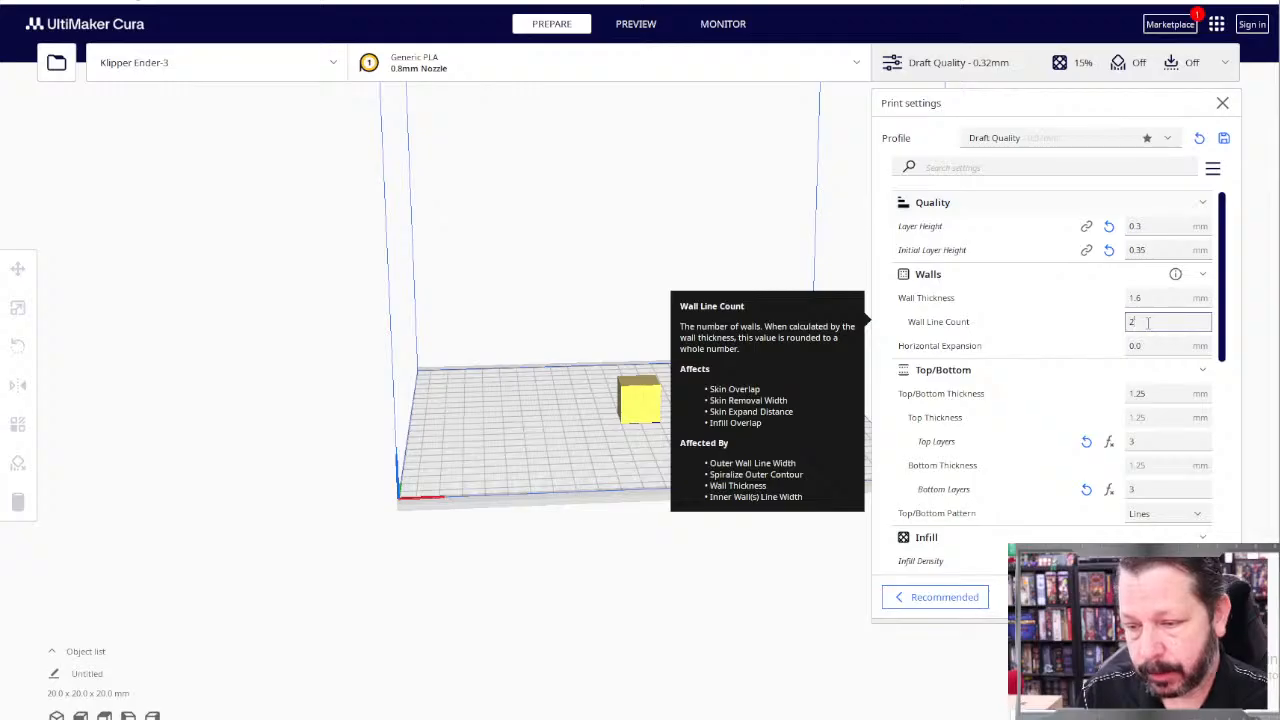
pyautogui.scroll(-1, 1147, 322)
pyautogui.scroll(-1, 1140, 318)
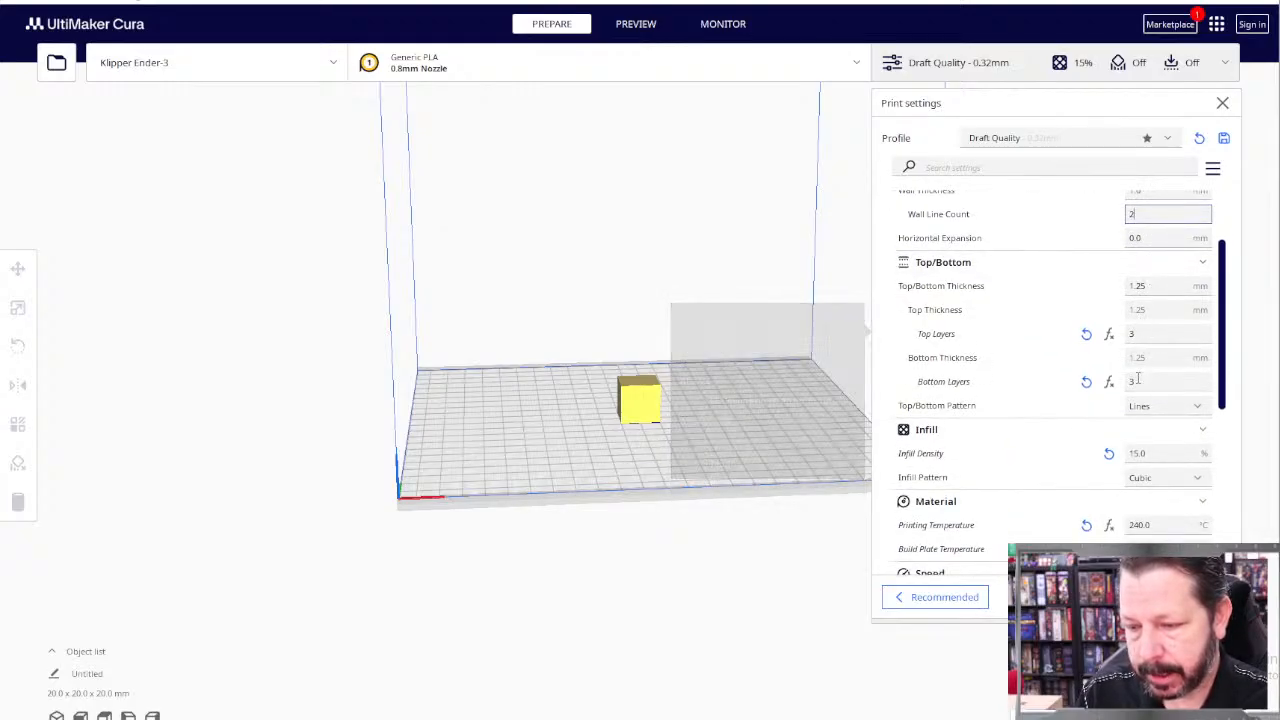
pyautogui.scroll(-1, 1140, 380)
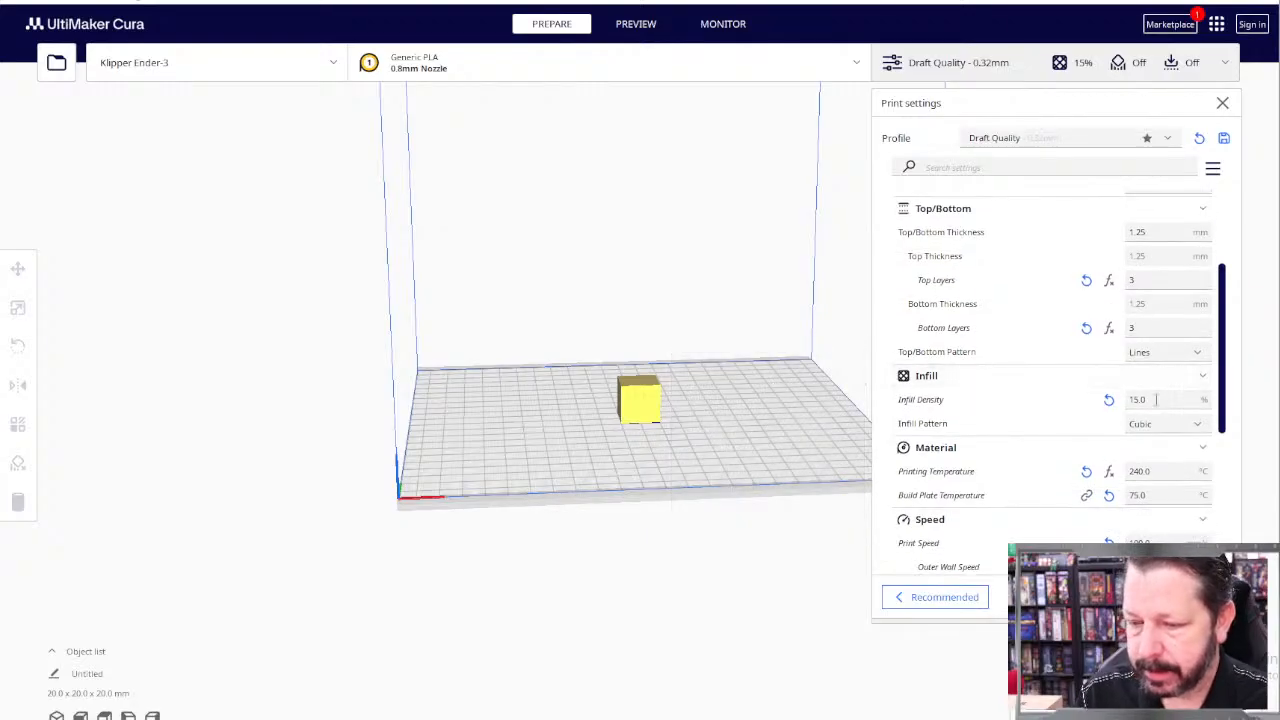
pyautogui.scroll(-1, 1156, 399)
pyautogui.scroll(-1, 1158, 370)
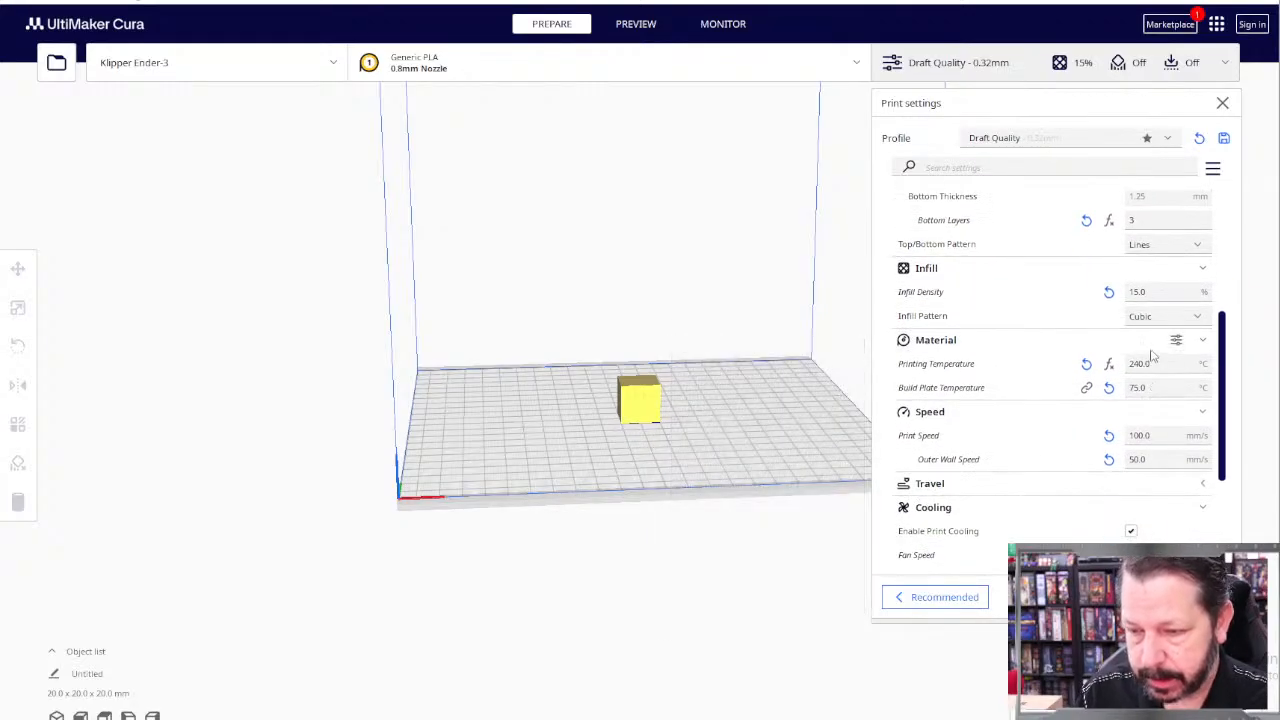
pyautogui.moveTo(1158, 365)
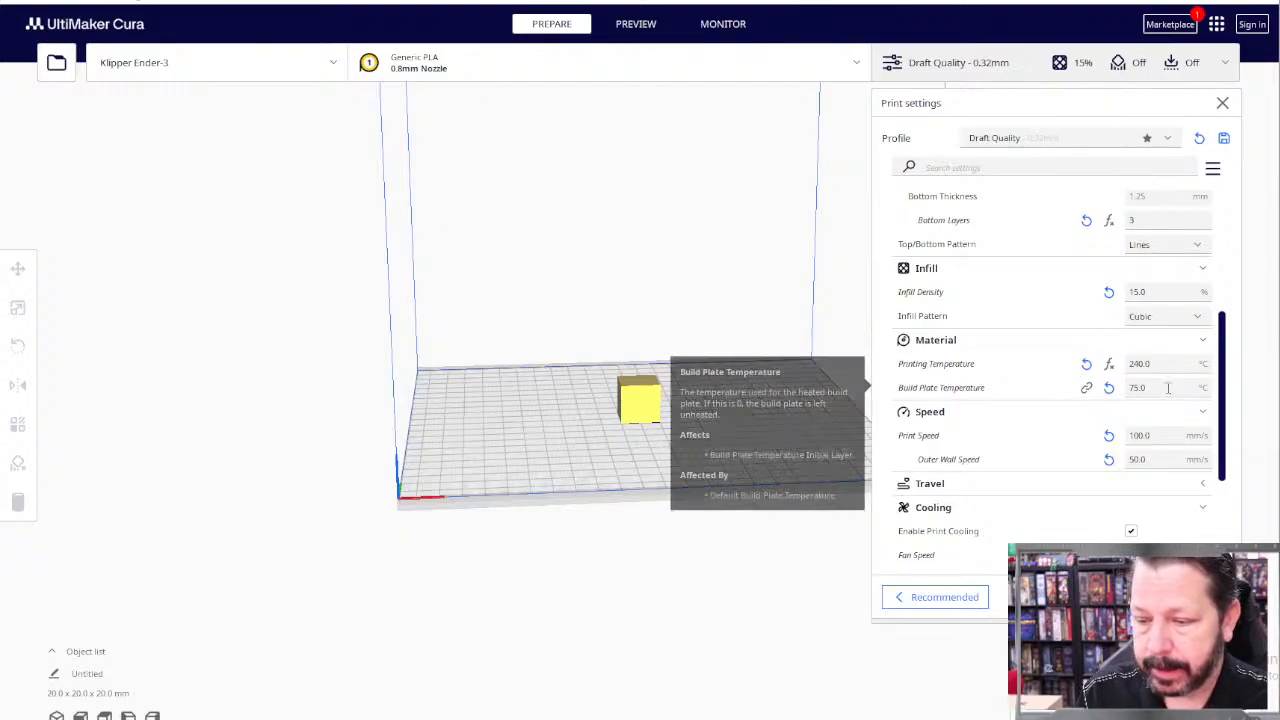
pyautogui.click(1150, 387)
pyautogui.write('50')
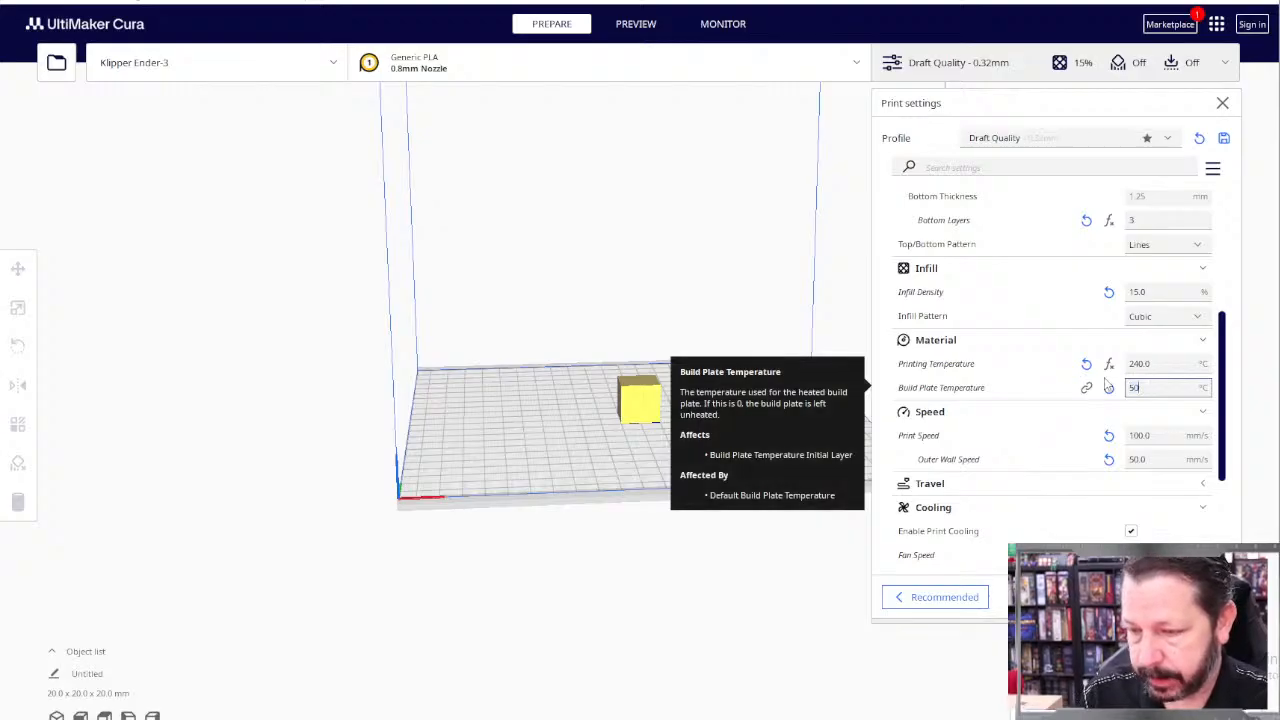
# Step: Return from the PLA Aero temperature table to UltiMaker Cura and set the printing temperature to 220 °C
pyautogui.click(1163, 364)
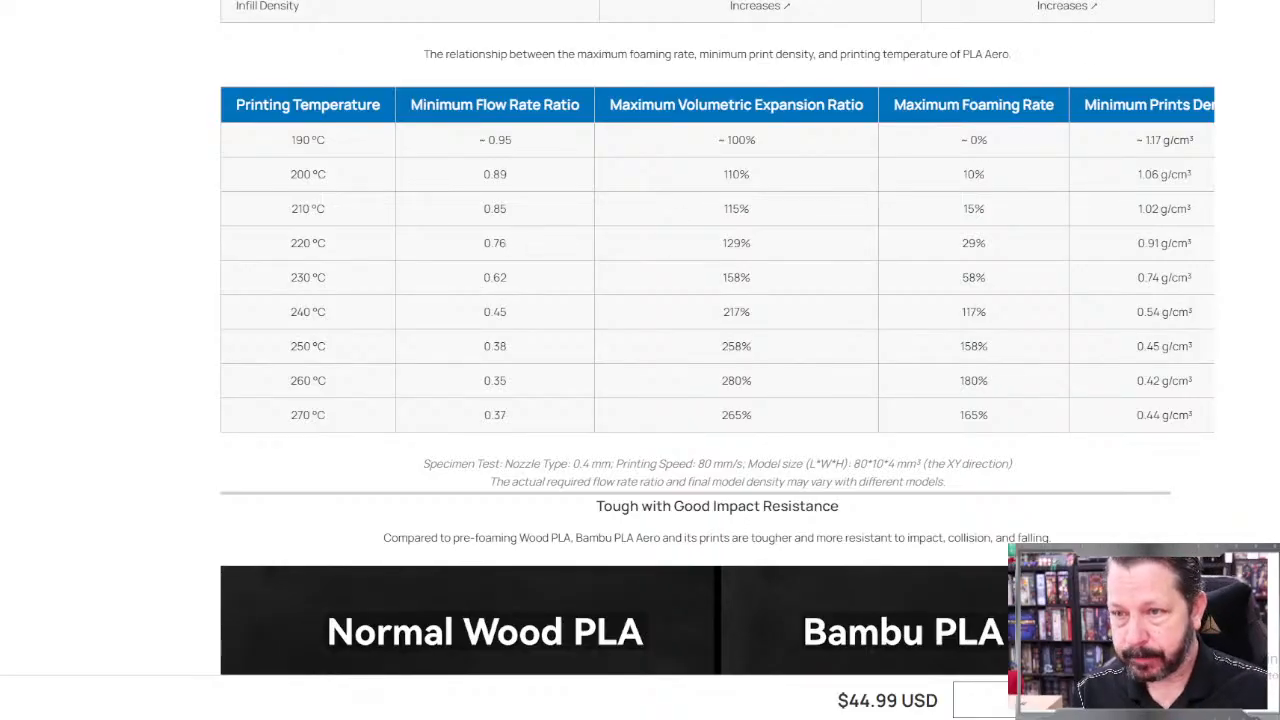
pyautogui.hotkey('alt', 'Tab')
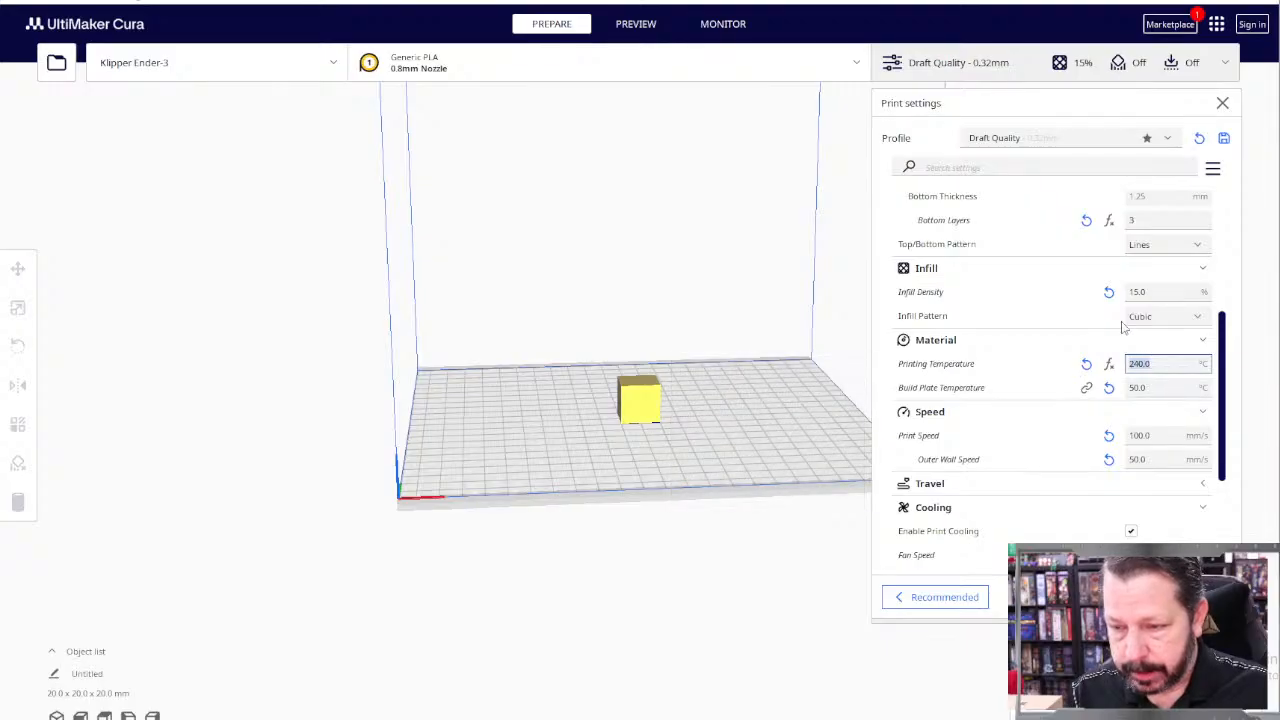
pyautogui.write('220')
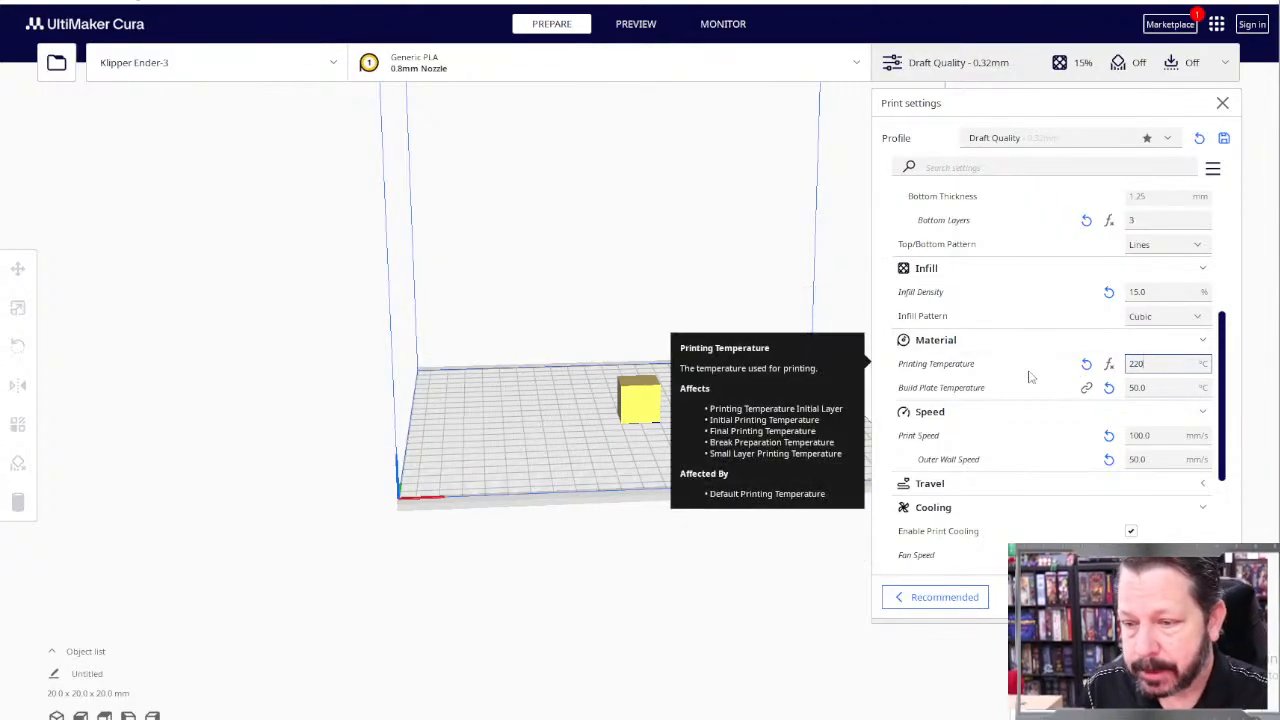
# Step: Search the print settings for "flow", set the overall material flow to 100%, and clear the search
pyautogui.click(962, 166)
pyautogui.write('f')
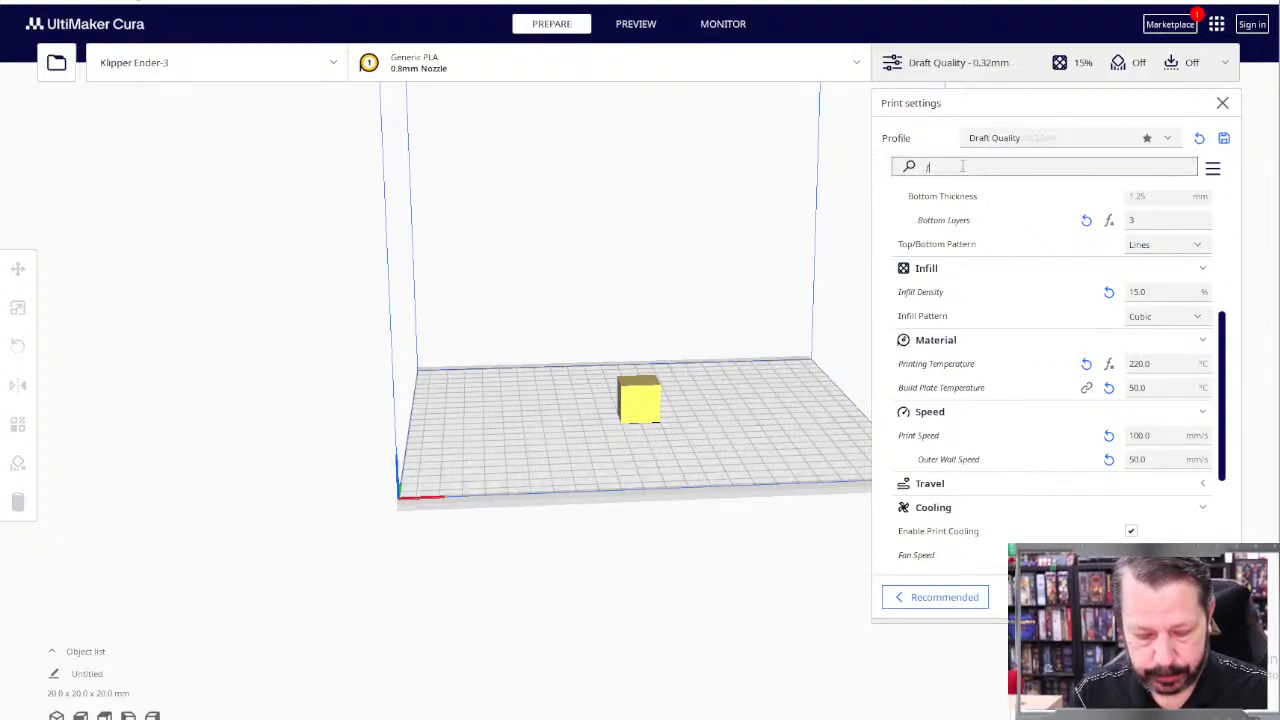
pyautogui.write('low')
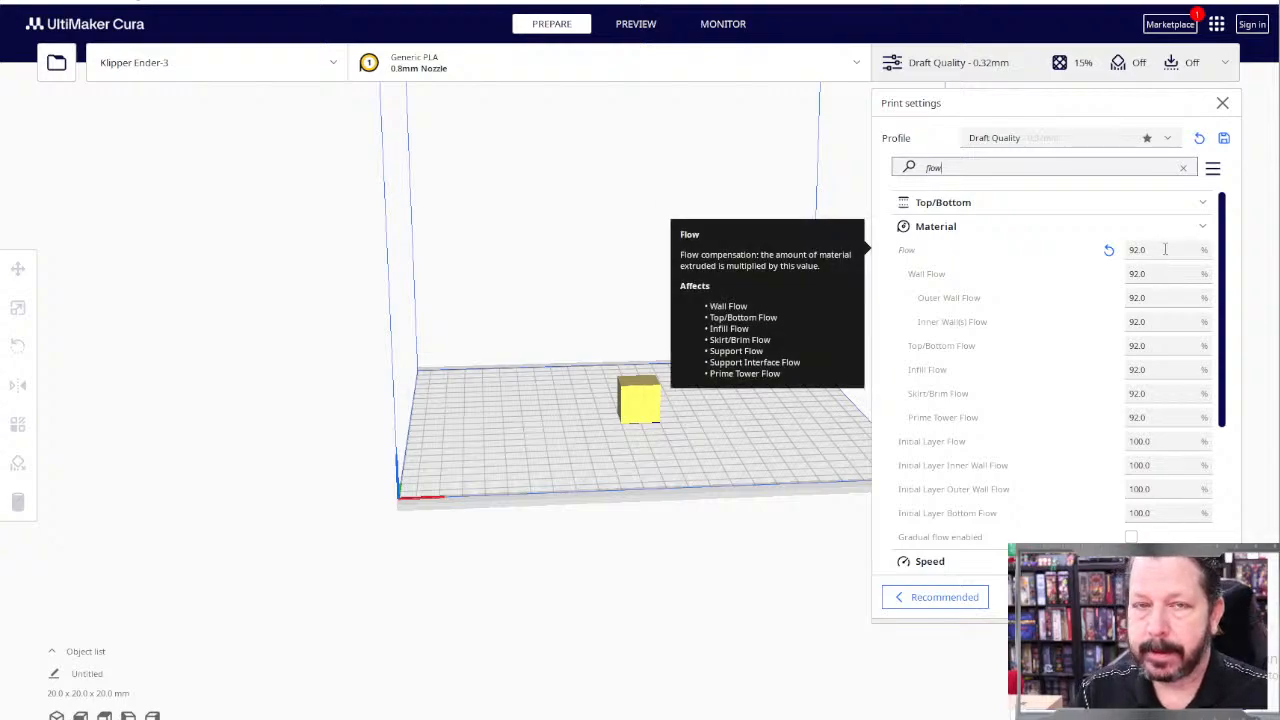
pyautogui.click(1165, 249)
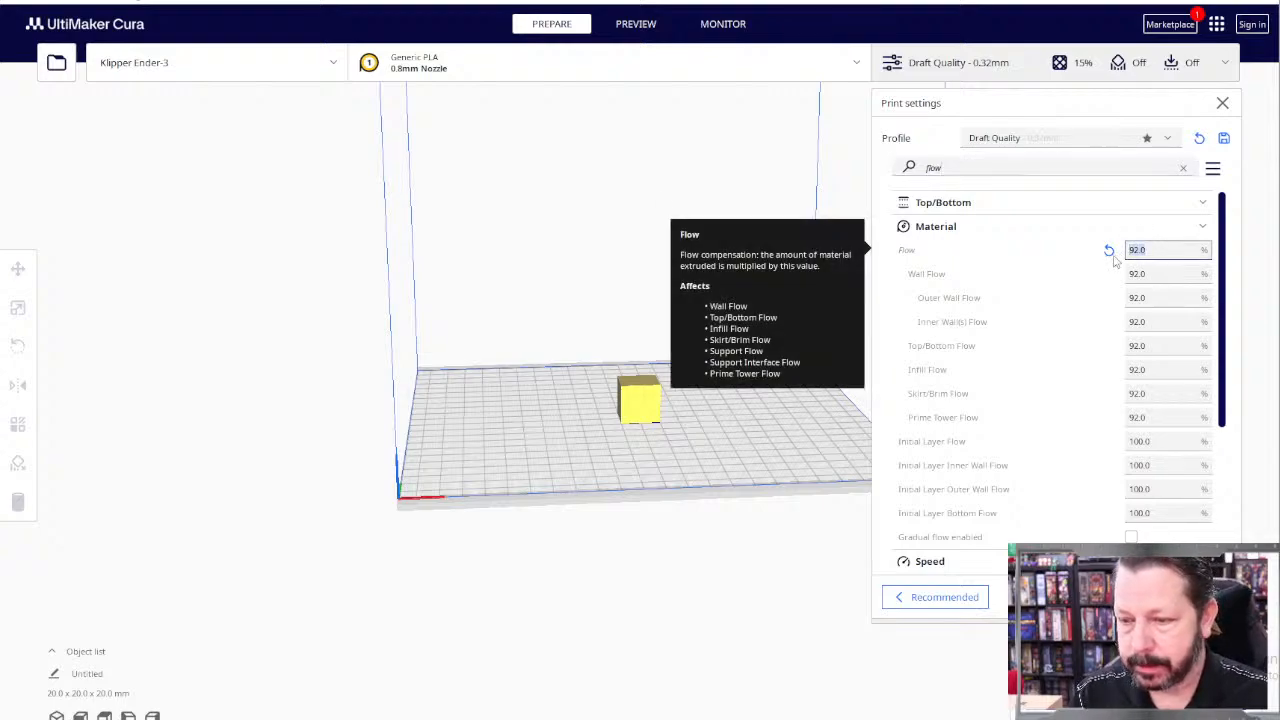
pyautogui.write('100')
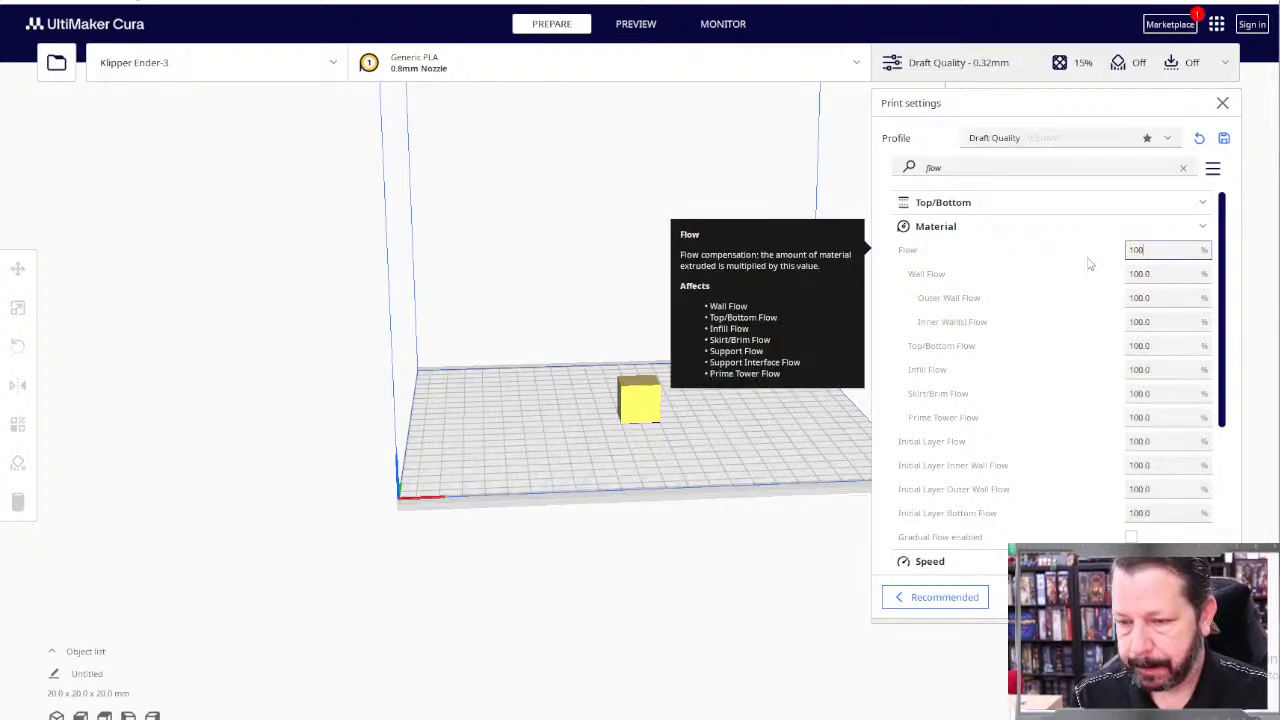
pyautogui.click(1090, 263)
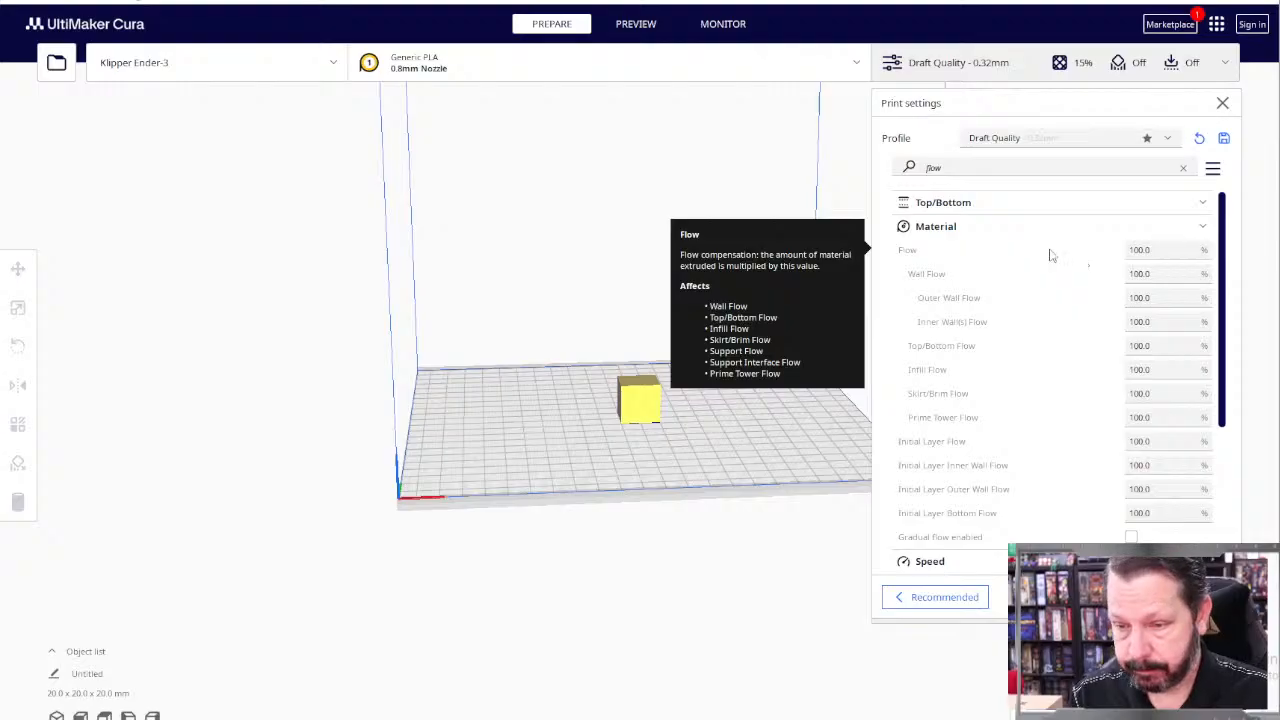
pyautogui.scroll(-5, 1050, 260)
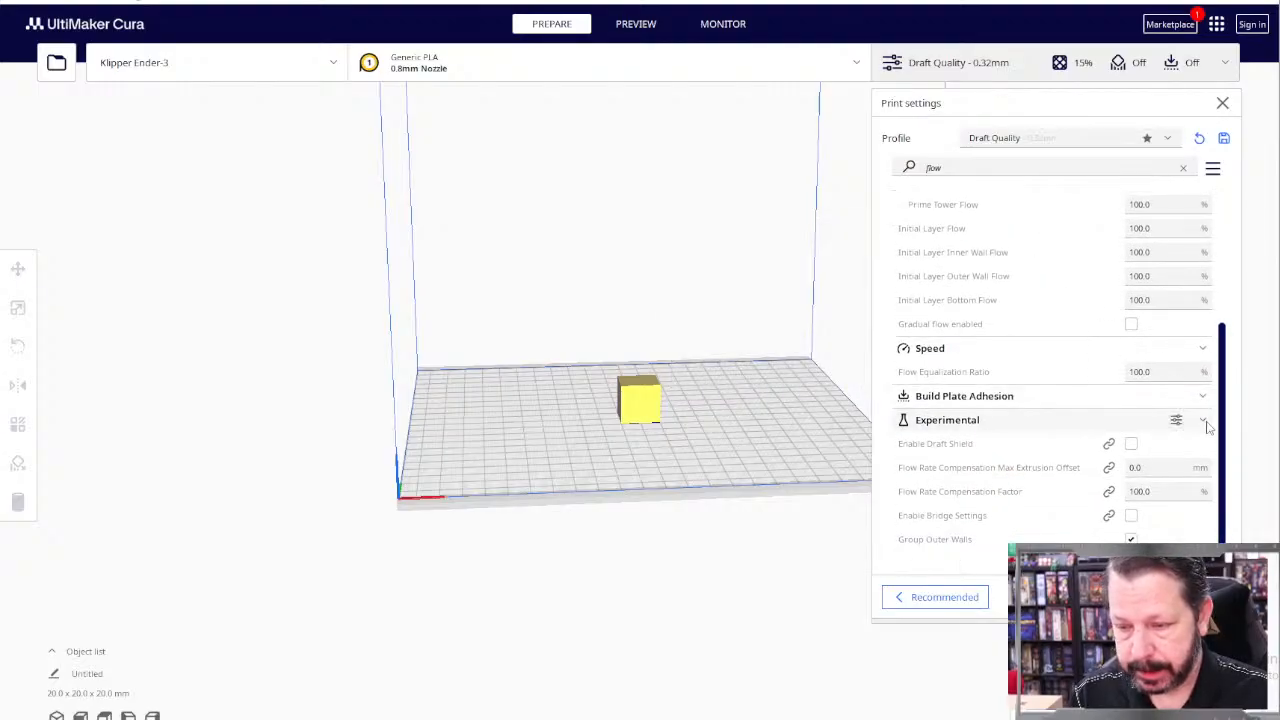
pyautogui.scroll(2, 1100, 260)
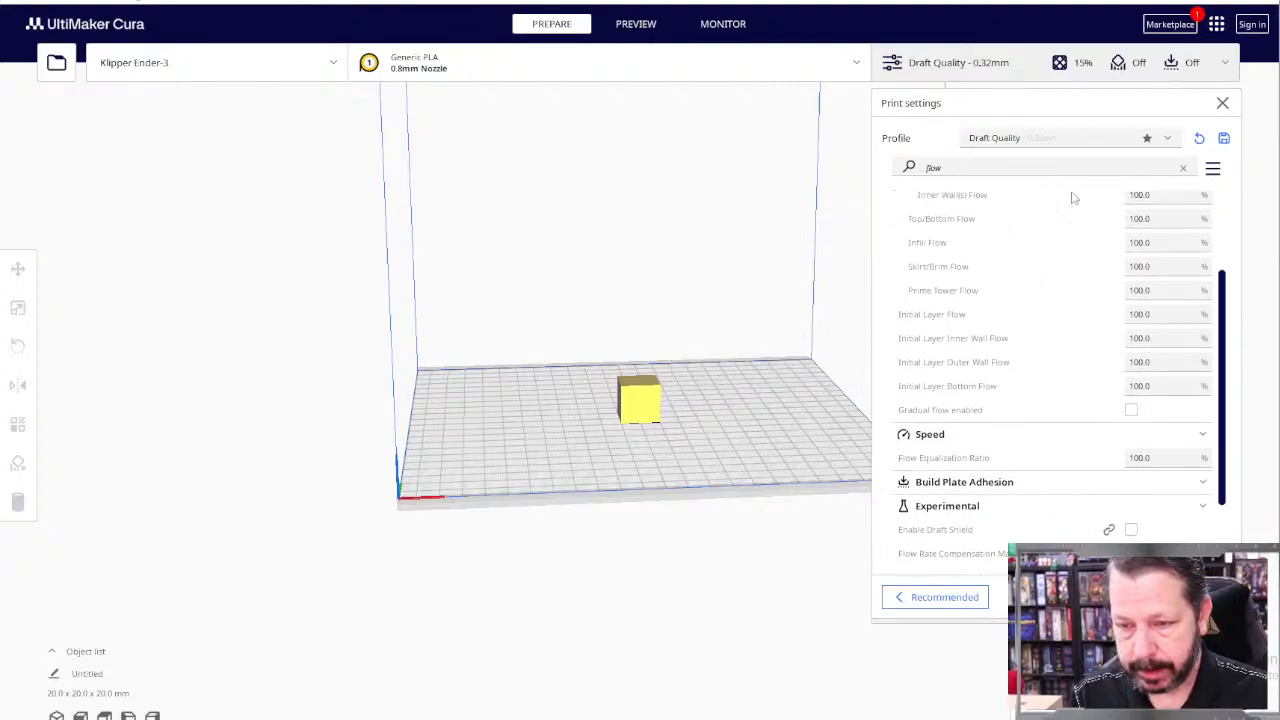
pyautogui.click(1185, 167)
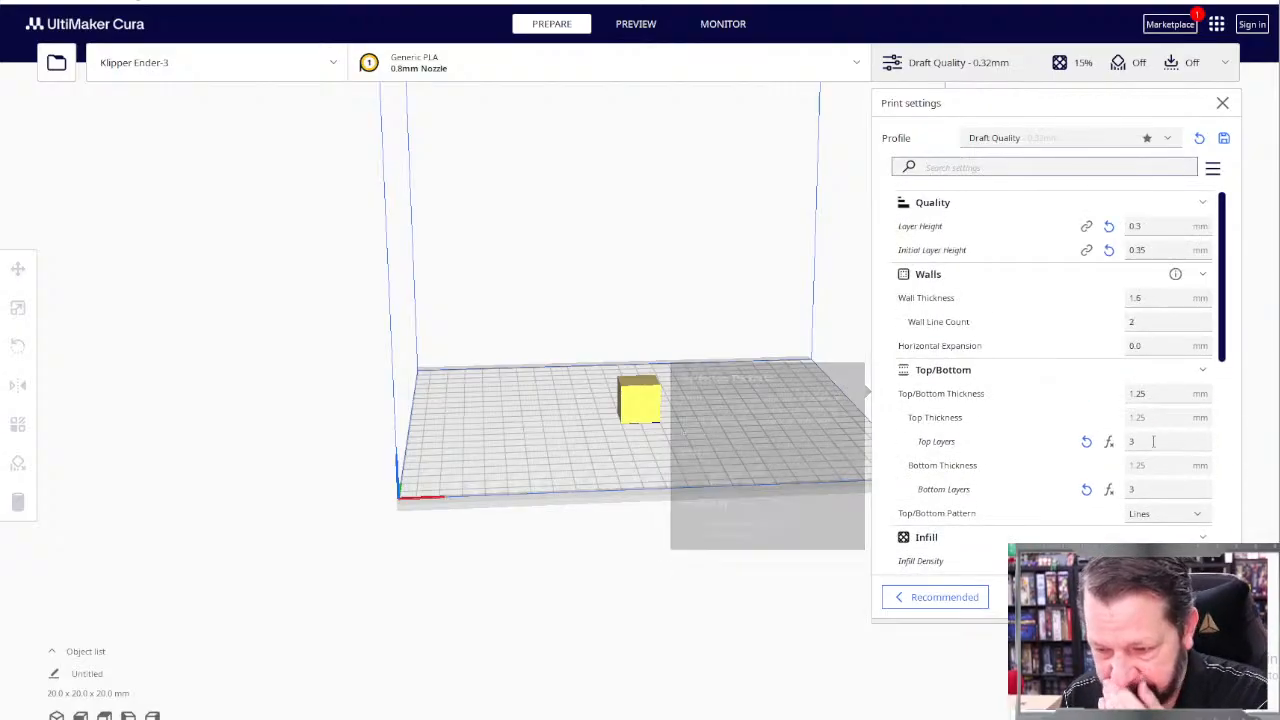
# Step: Set the print speed to 70 mm/s
pyautogui.scroll(-5, 1150, 450)
pyautogui.scroll(-1, 1150, 455)
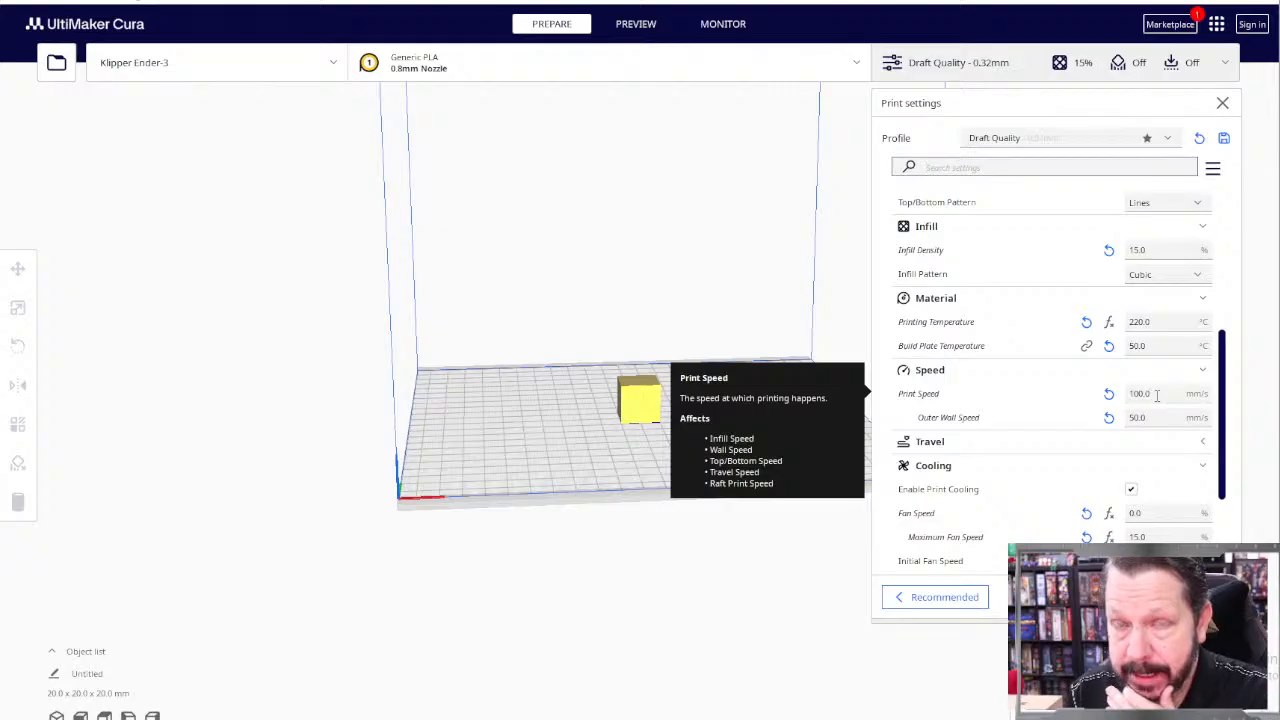
pyautogui.doubleClick(1157, 394)
pyautogui.write('70')
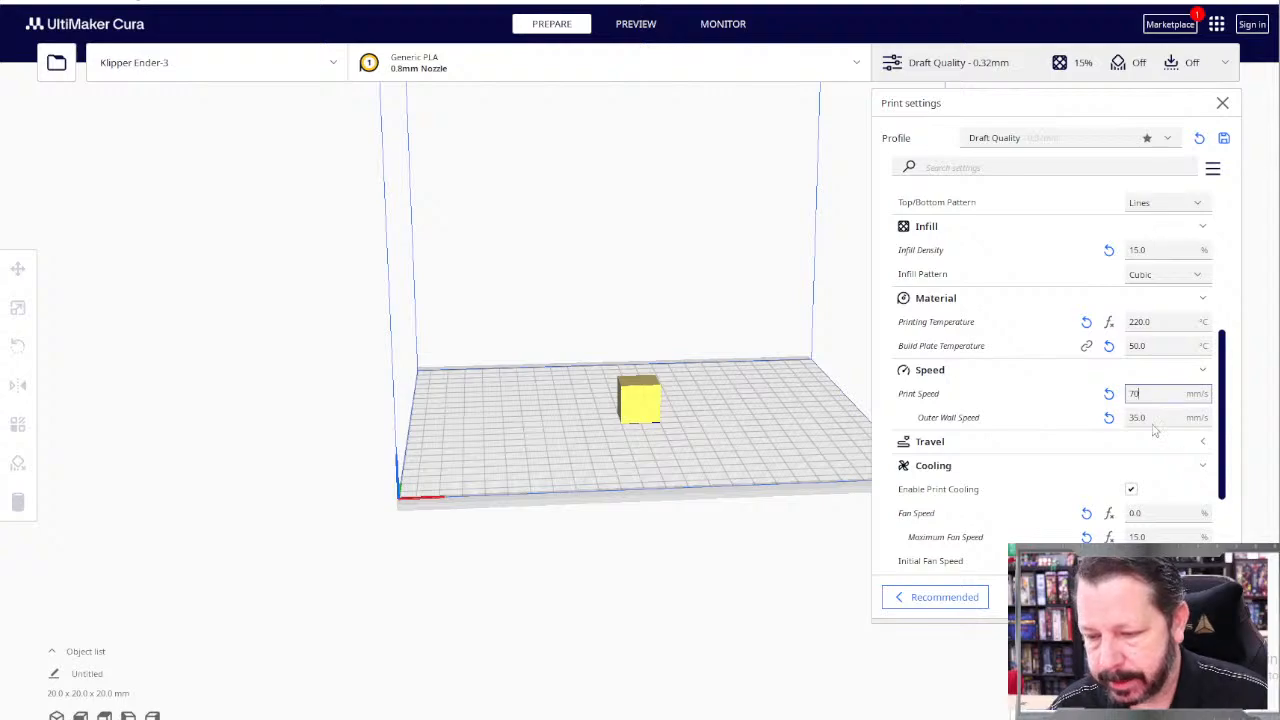
pyautogui.click(1150, 418)
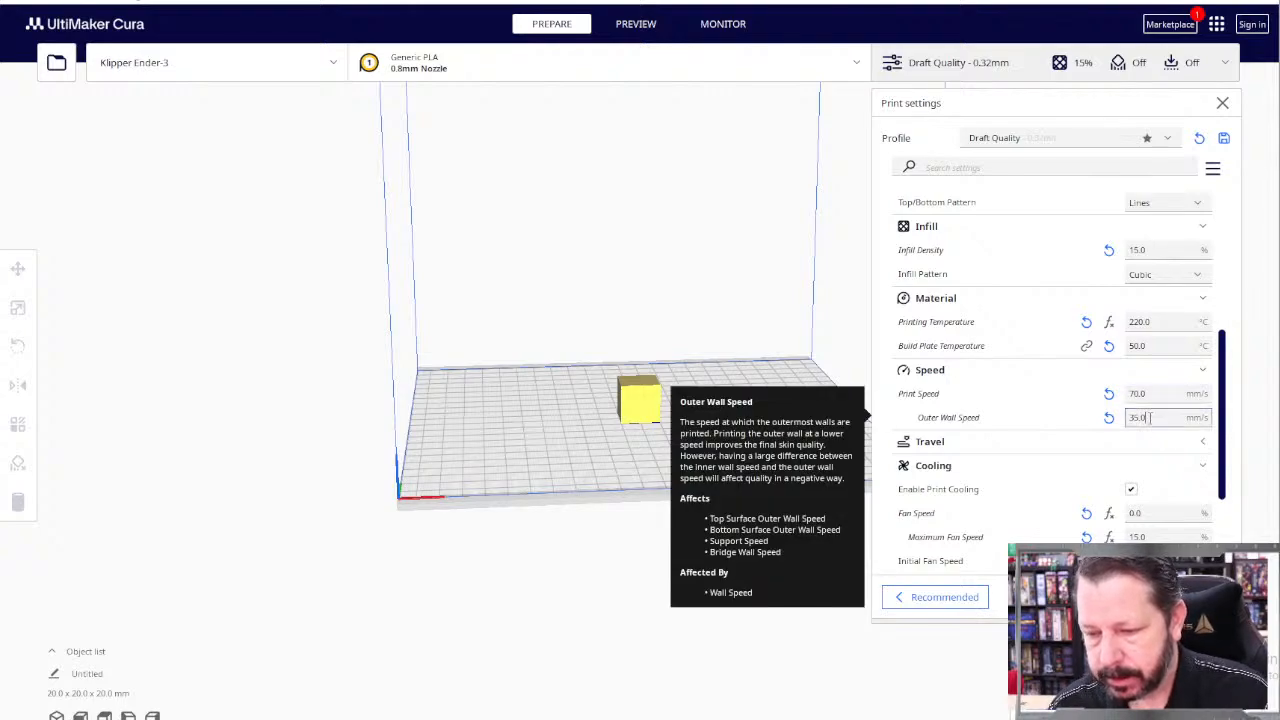
# Step: Set both the fan speed and the maximum fan speed in the cooling settings to 100%
pyautogui.scroll(-1, 1070, 500)
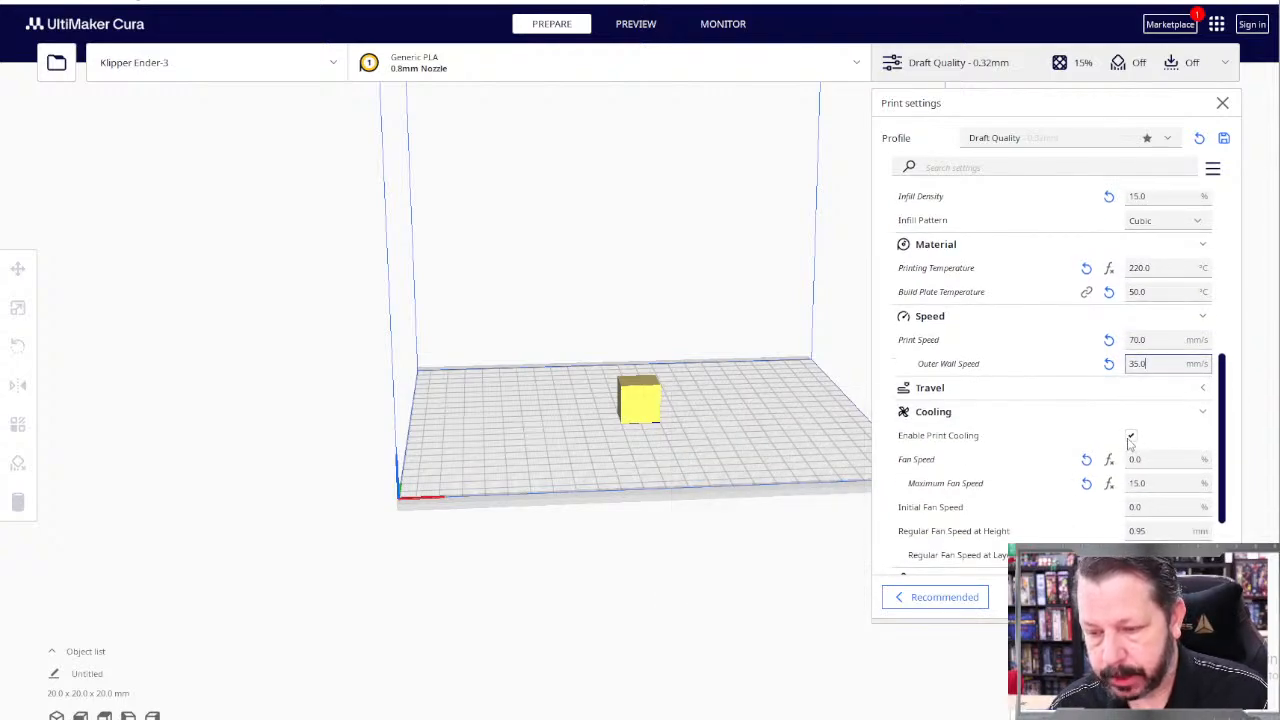
pyautogui.scroll(-1, 1145, 473)
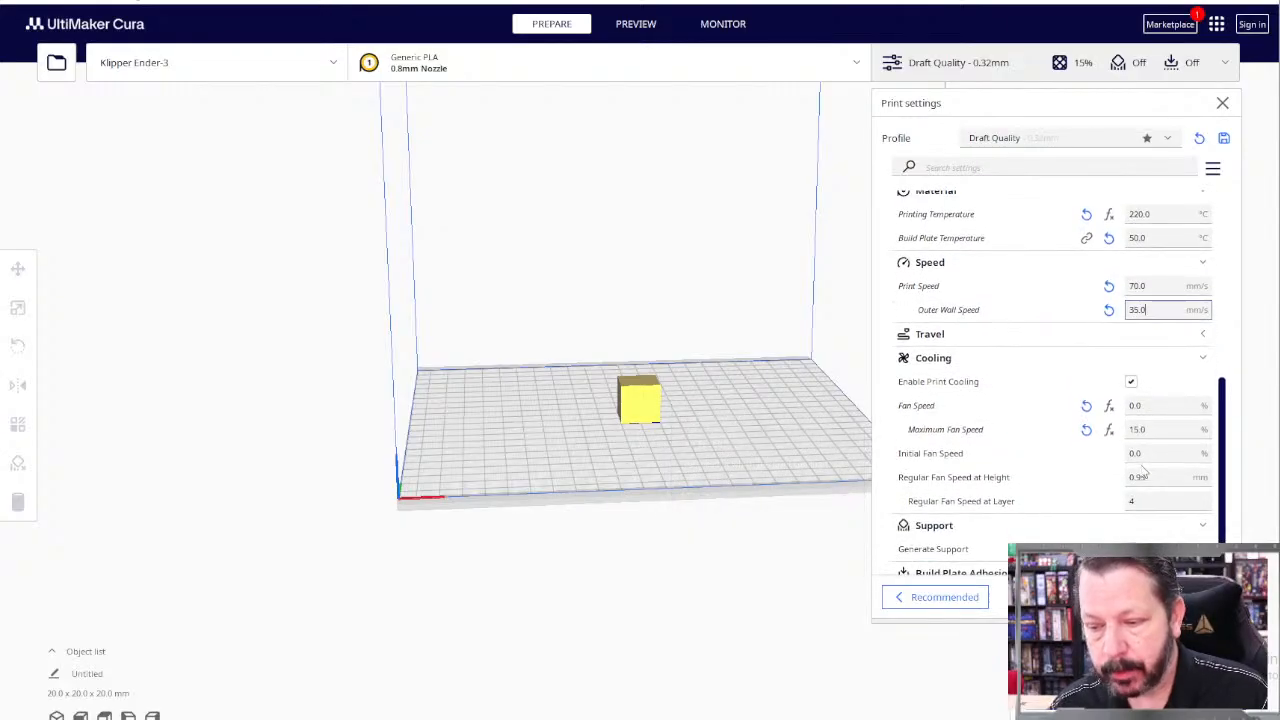
pyautogui.moveTo(1136, 451)
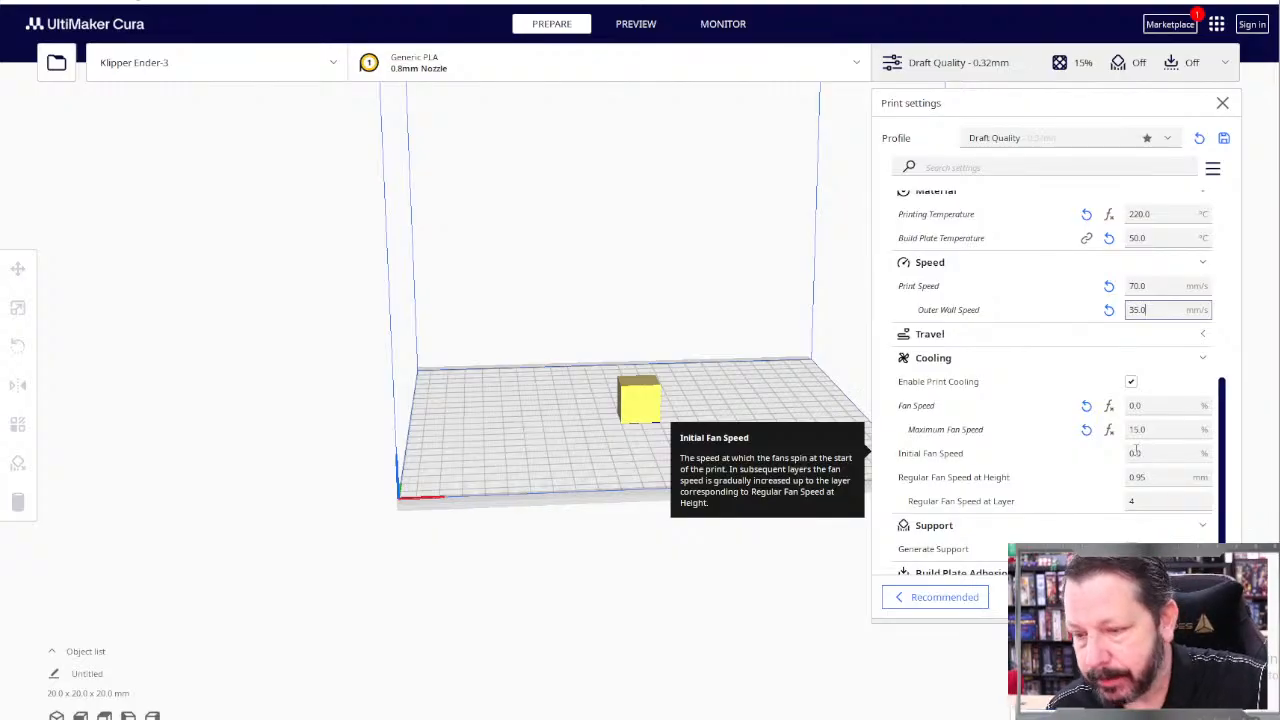
pyautogui.click(1150, 407)
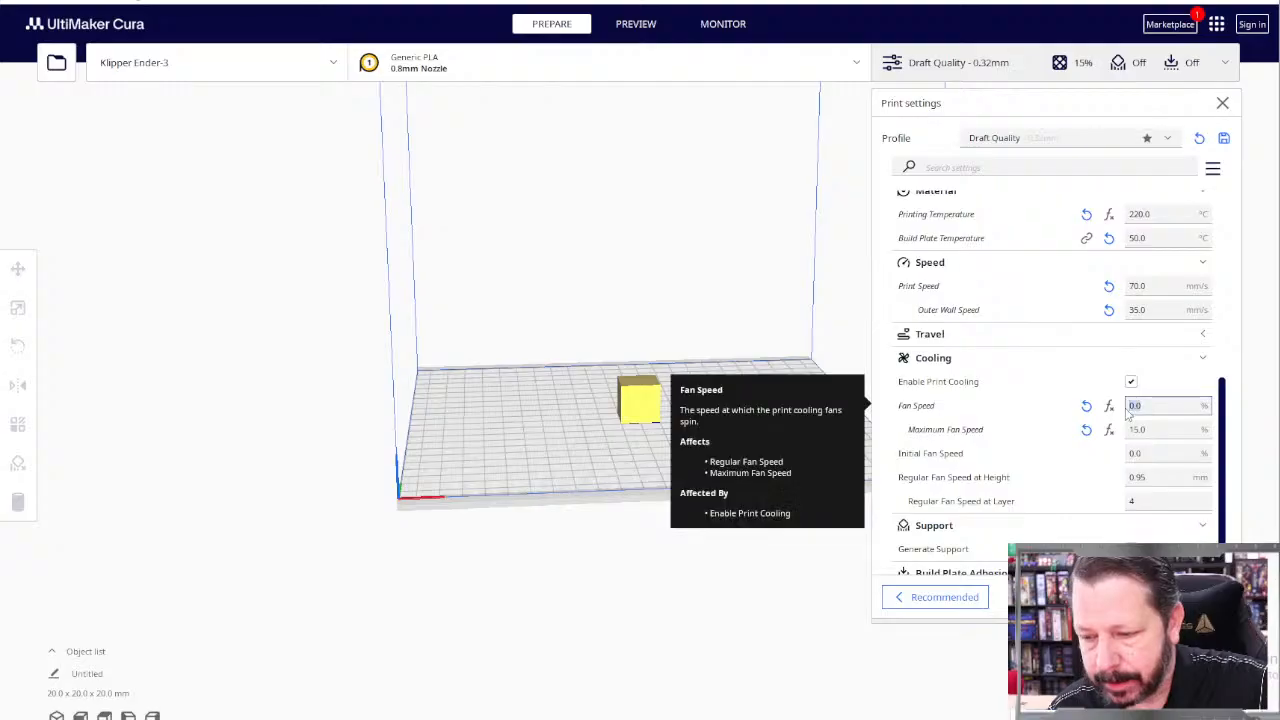
pyautogui.write('100')
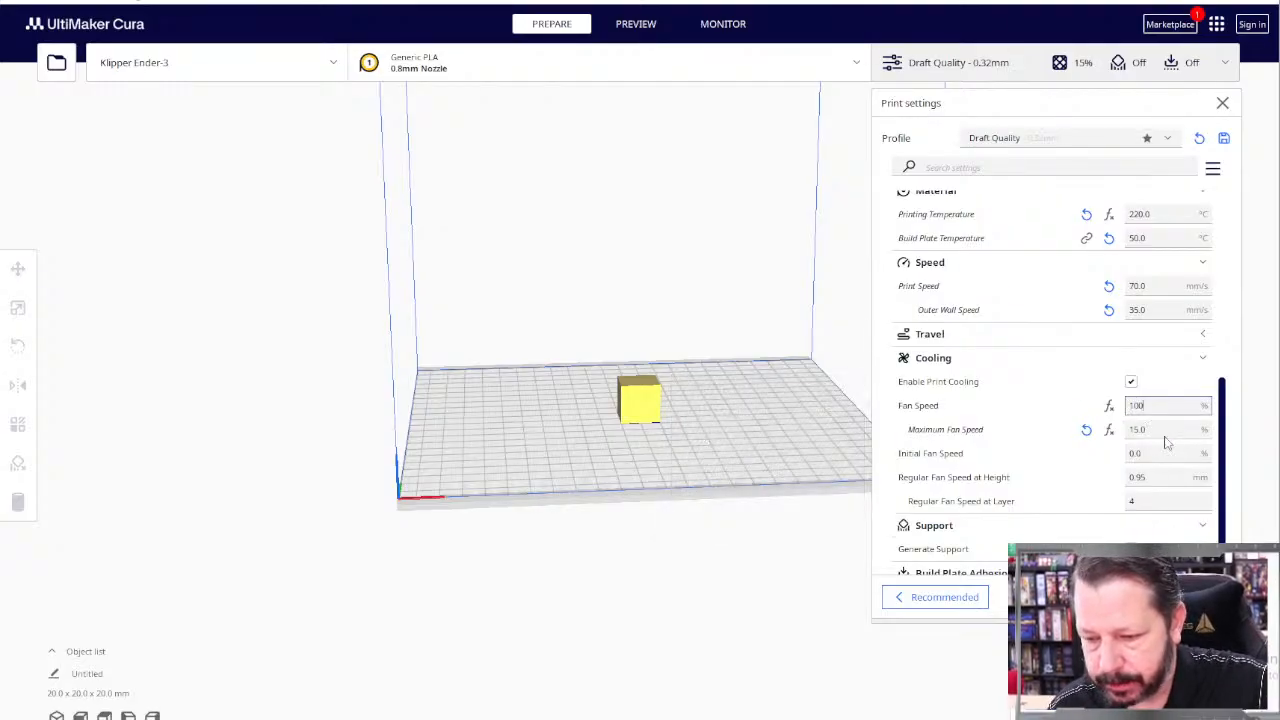
pyautogui.click(1124, 433)
pyautogui.write('100')
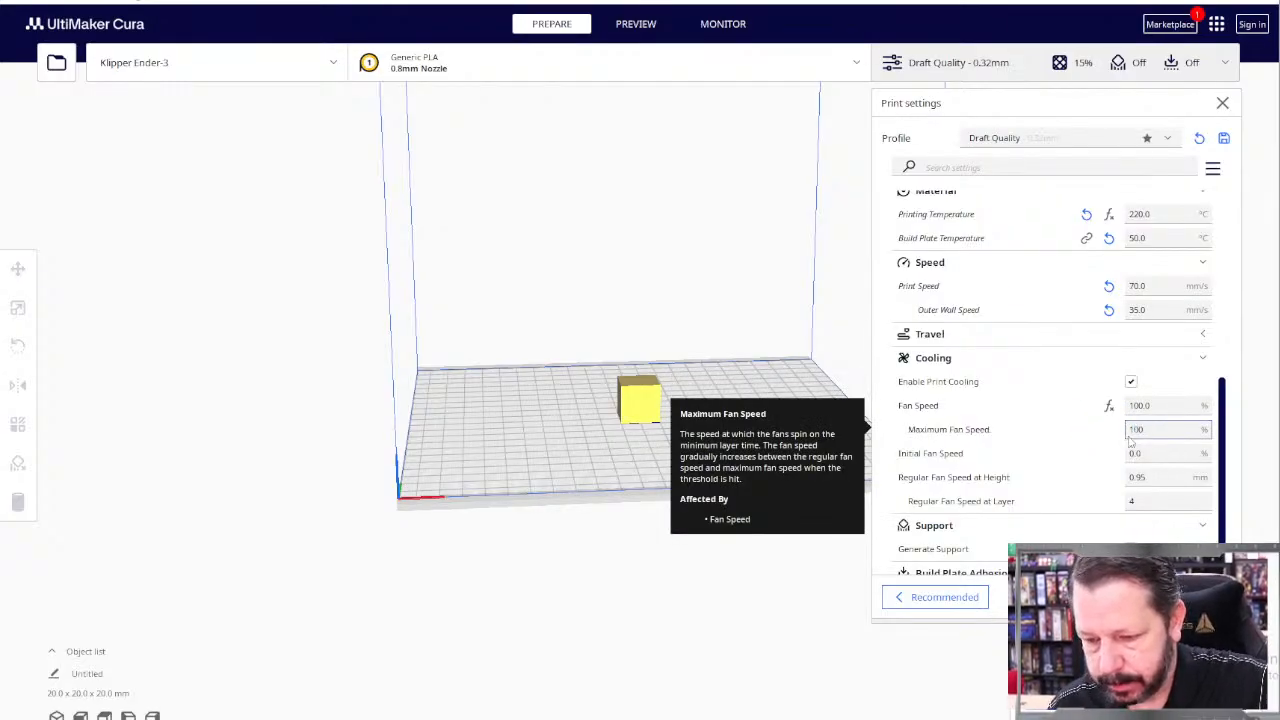
# Step: Set the cooling option Regular Fan Speed at Layer to 3
pyautogui.click(1148, 454)
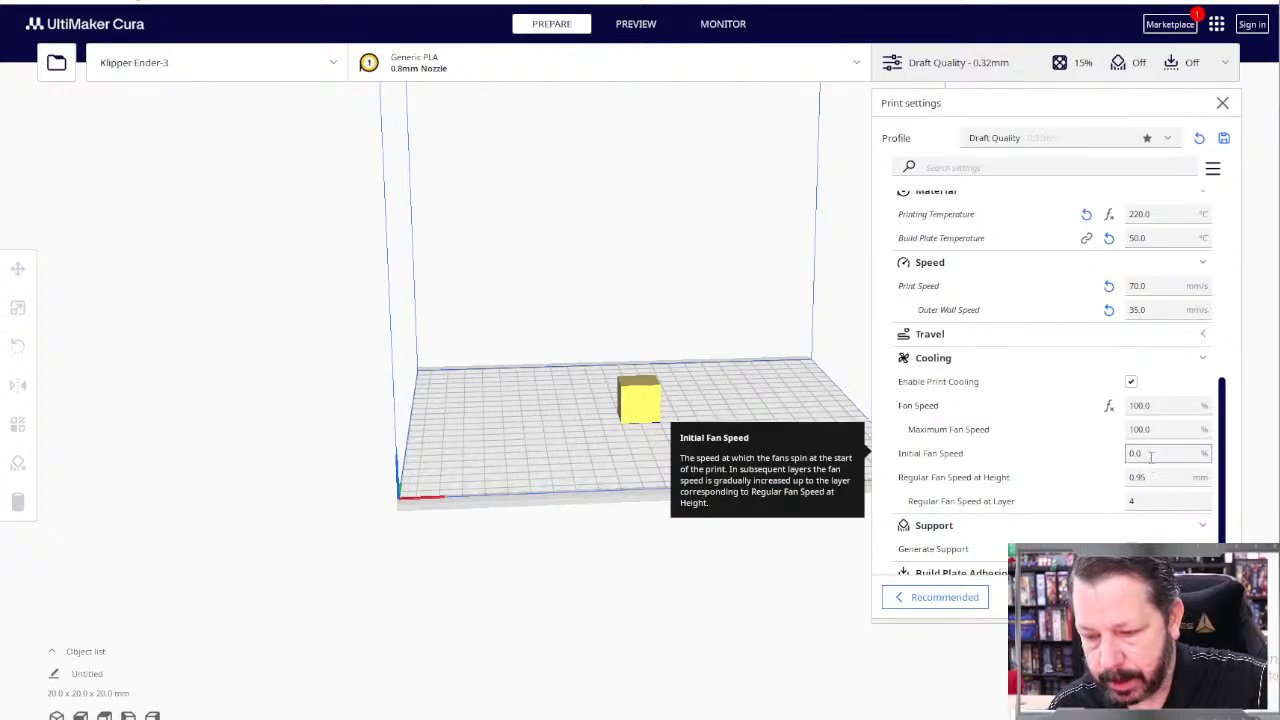
pyautogui.click(1133, 502)
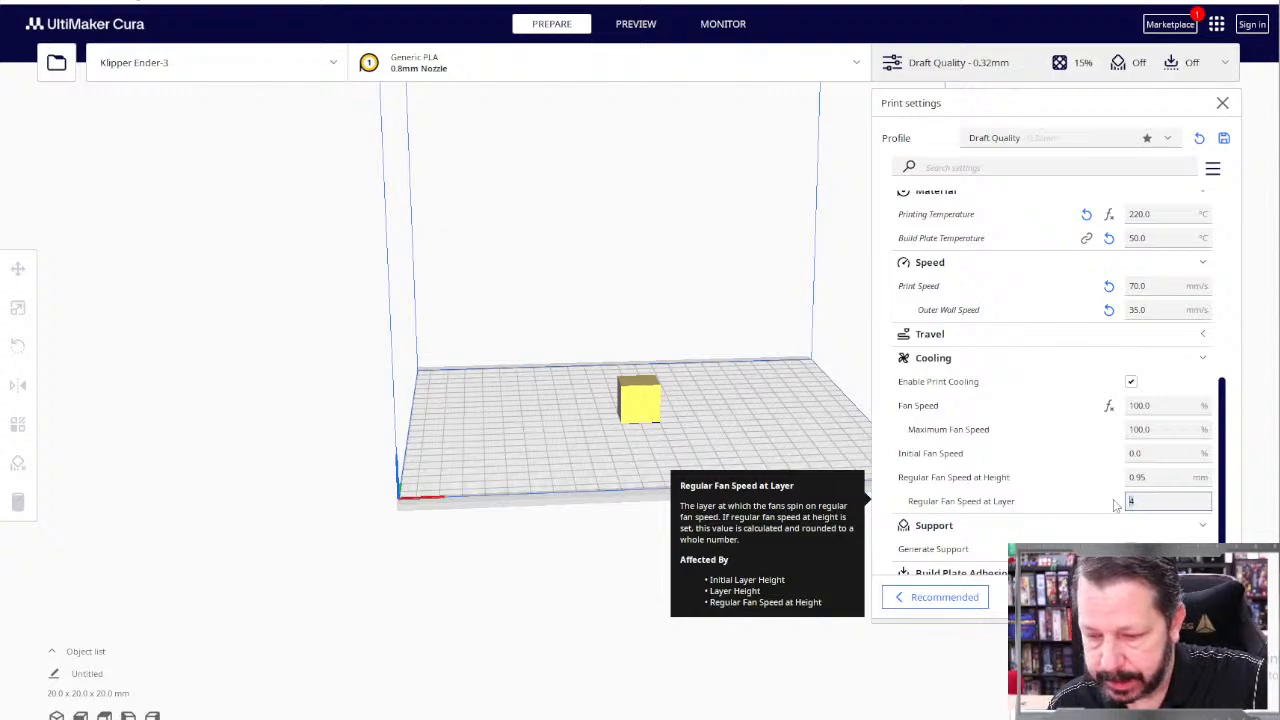
pyautogui.write('3')
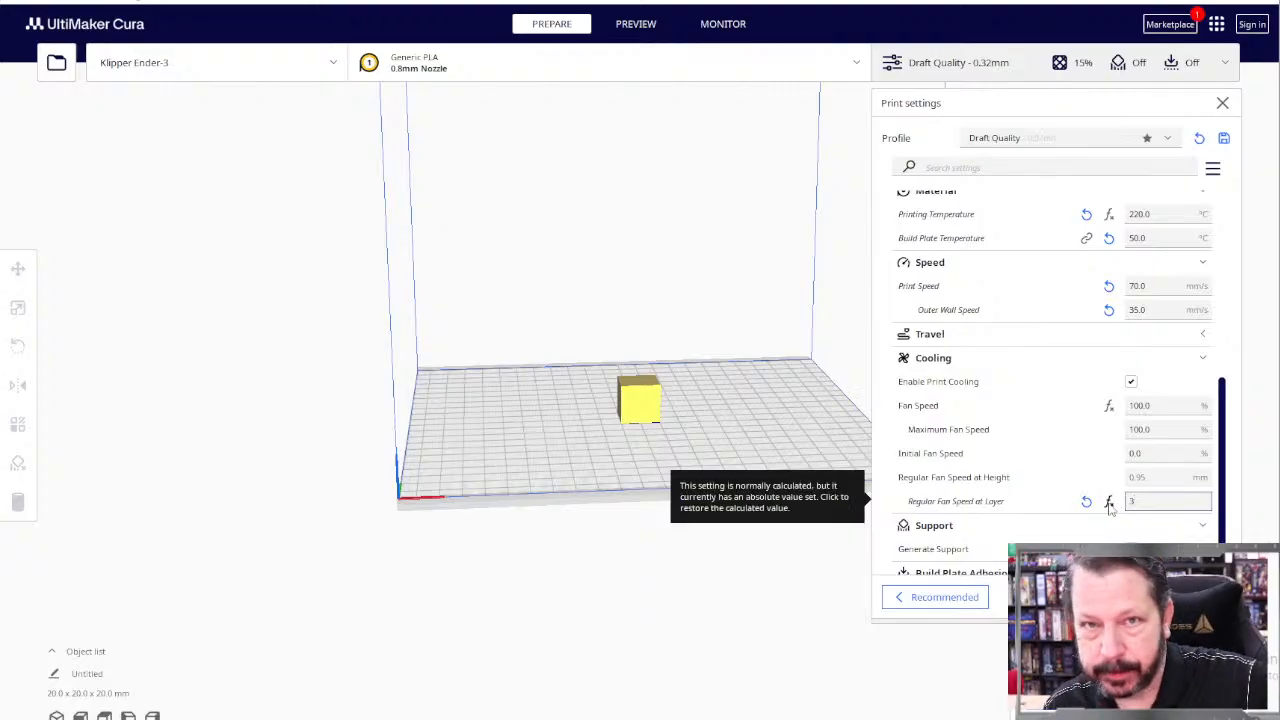
# Step: Inspect the sliced cube in the layer preview with the Flow color scheme
pyautogui.scroll(-2, 1118, 512)
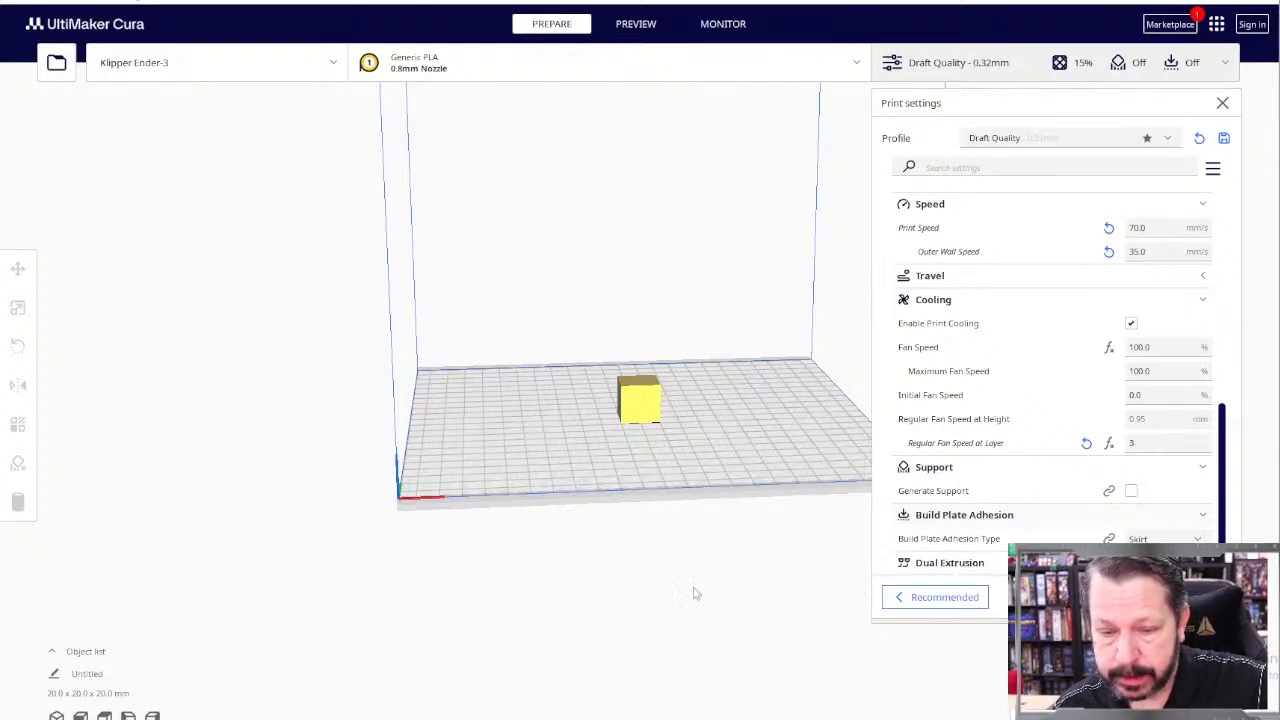
pyautogui.scroll(7, 673, 462)
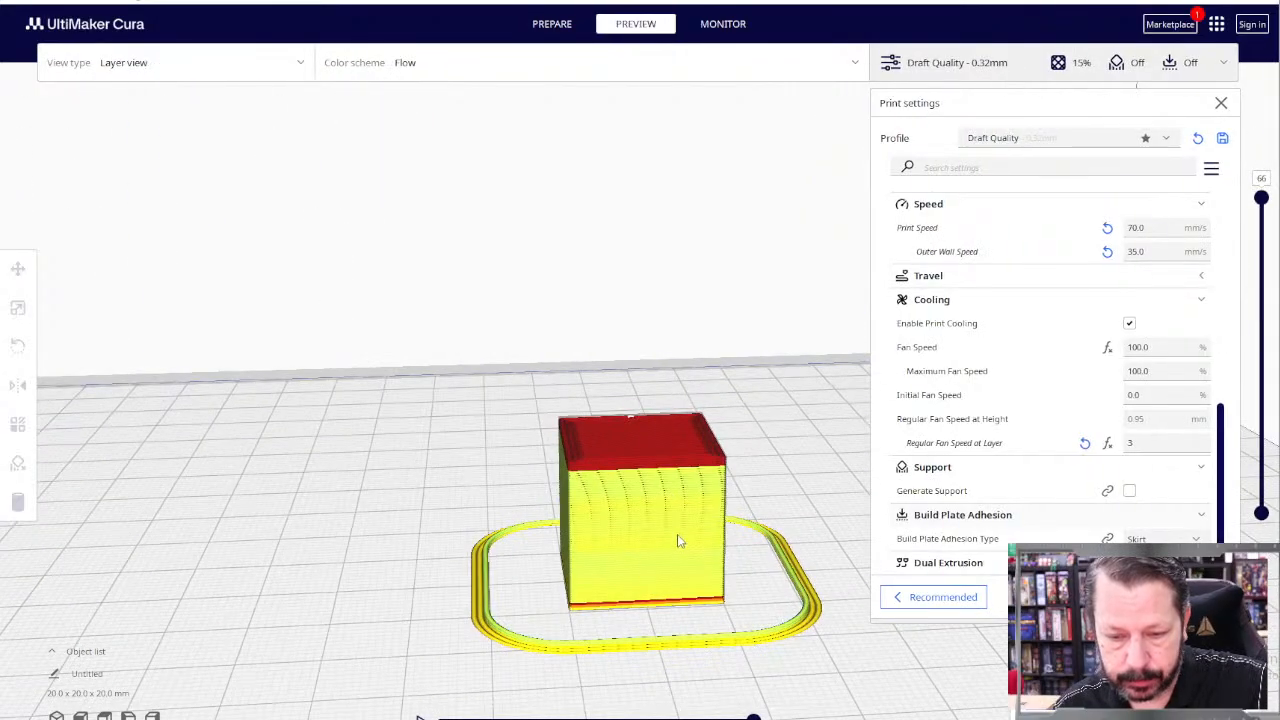
# Step: Switch the layer preview's color scheme to Line Type and view the sliced cube from above at an angle
pyautogui.moveTo(751, 535); pyautogui.dragTo(794, 554, button='right')
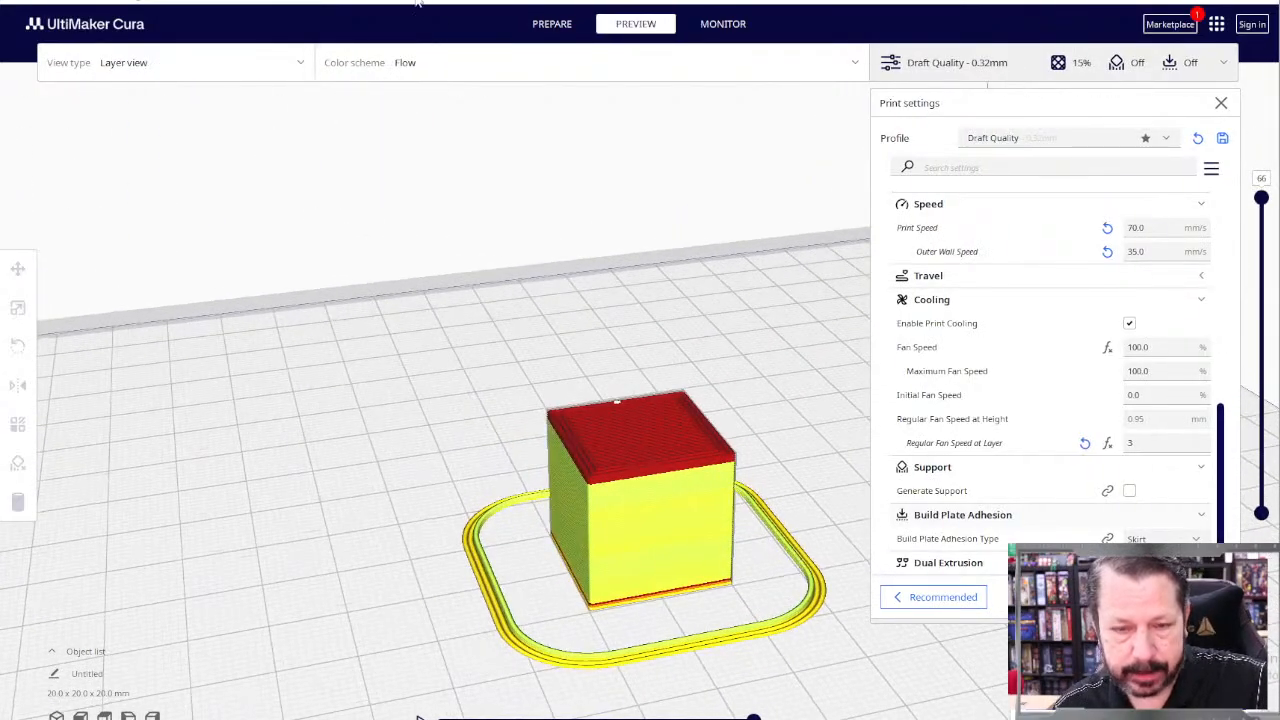
pyautogui.click(418, 66)
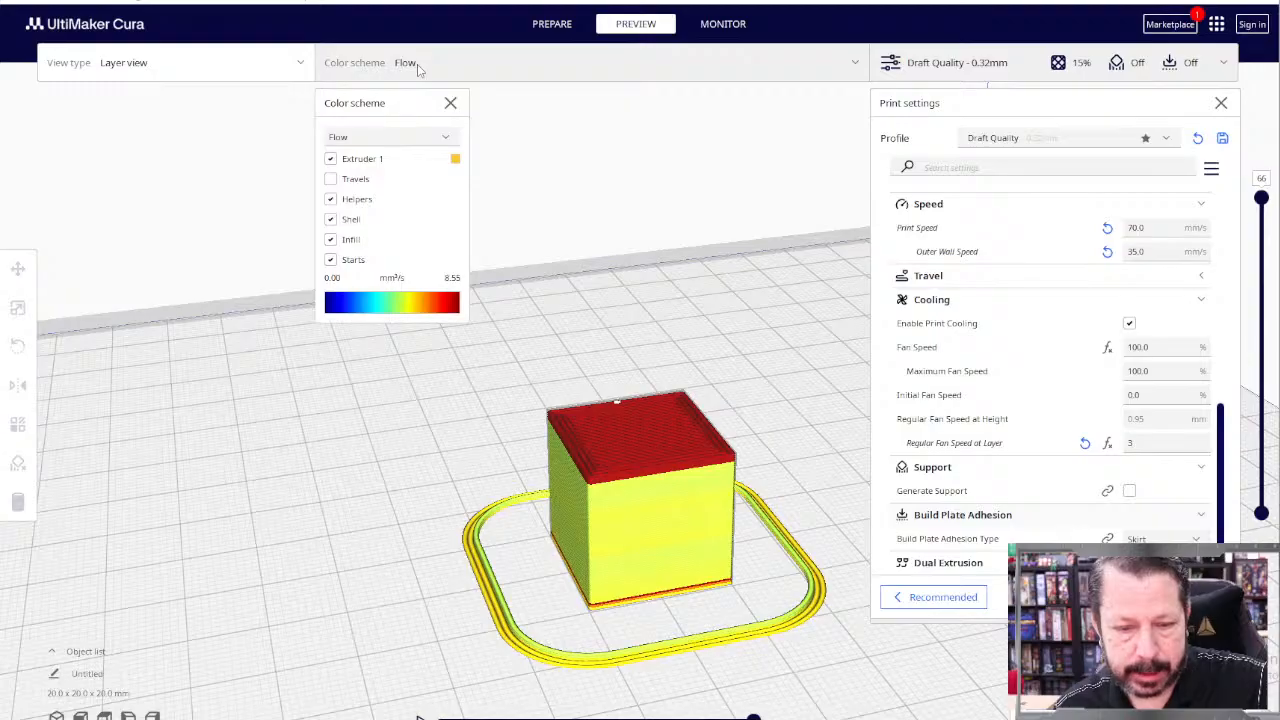
pyautogui.click(366, 137)
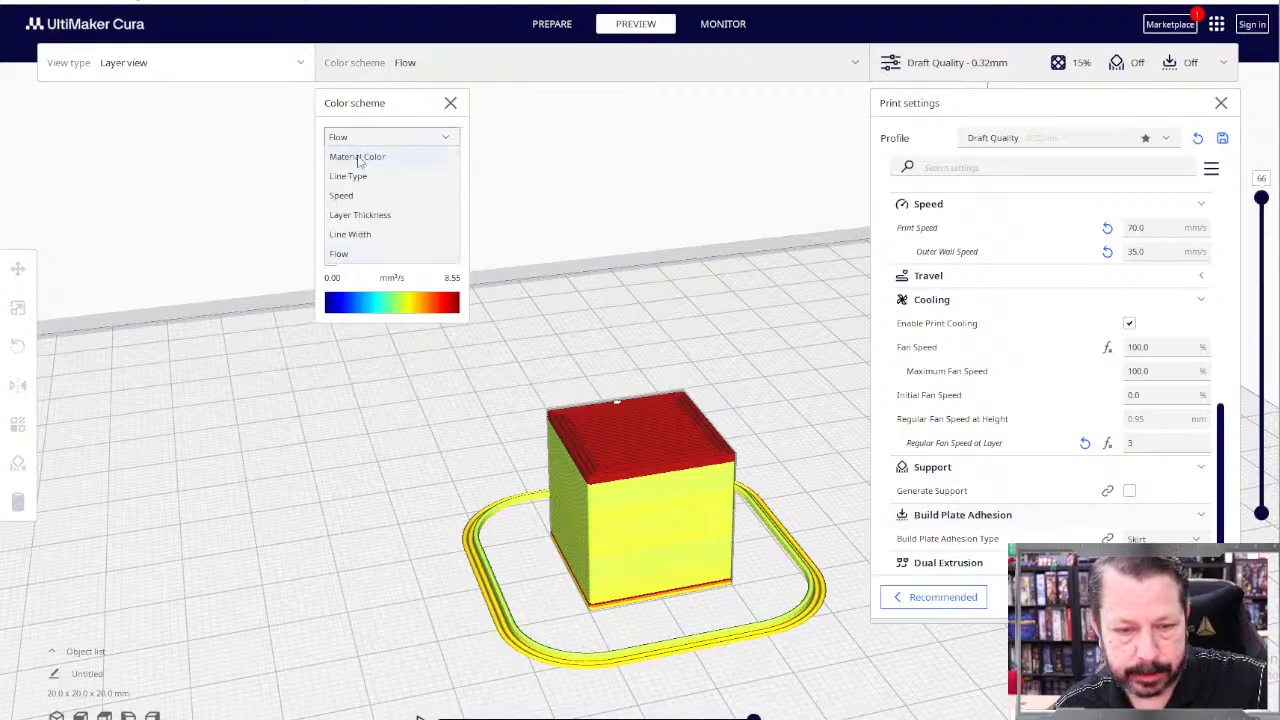
pyautogui.click(355, 176)
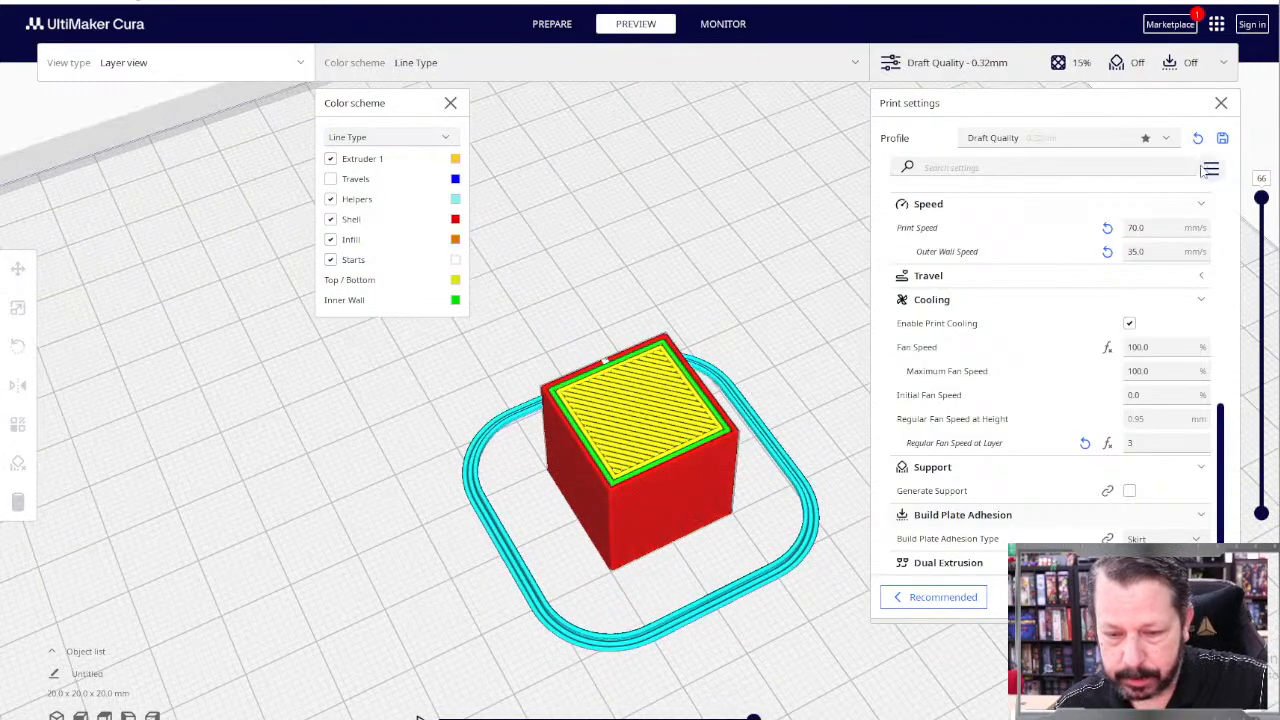
pyautogui.moveTo(1261, 198)
pyautogui.mouseDown()
pyautogui.moveTo(1262, 475)
pyautogui.moveTo(1261, 198)
pyautogui.mouseUp()
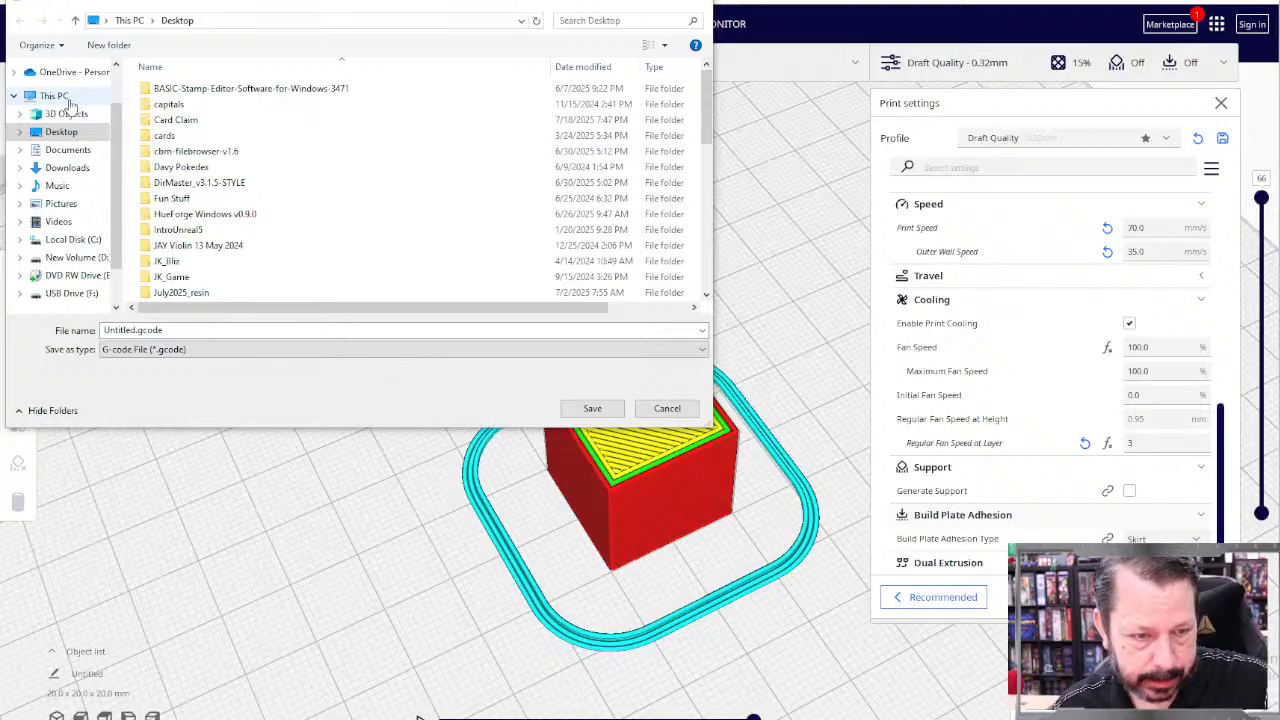
# Step: Save the sliced cube to the Desktop as the G-code file standard_PLA.gcode
pyautogui.click(133, 330)
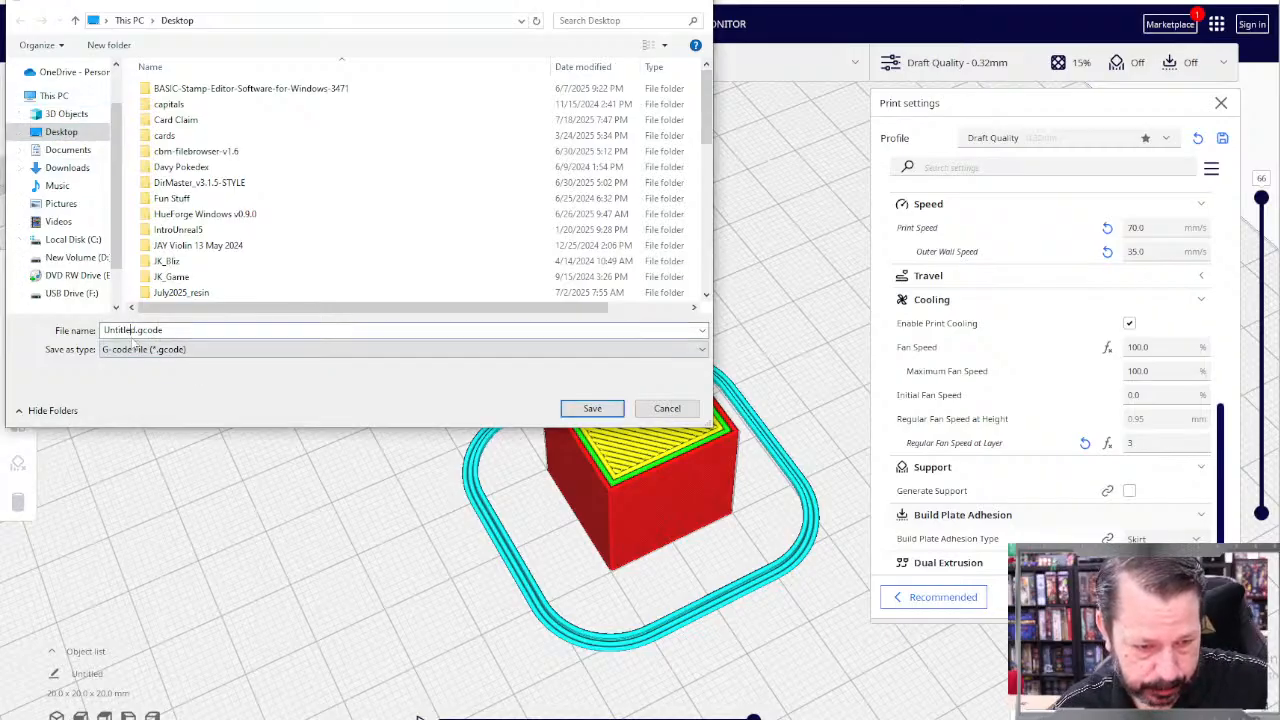
pyautogui.press('BackSpace')
pyautogui.press('BackSpace')
pyautogui.press('BackSpace')
pyautogui.press('BackSpace')
pyautogui.press('BackSpace')
pyautogui.press('BackSpace')
pyautogui.press('BackSpace')
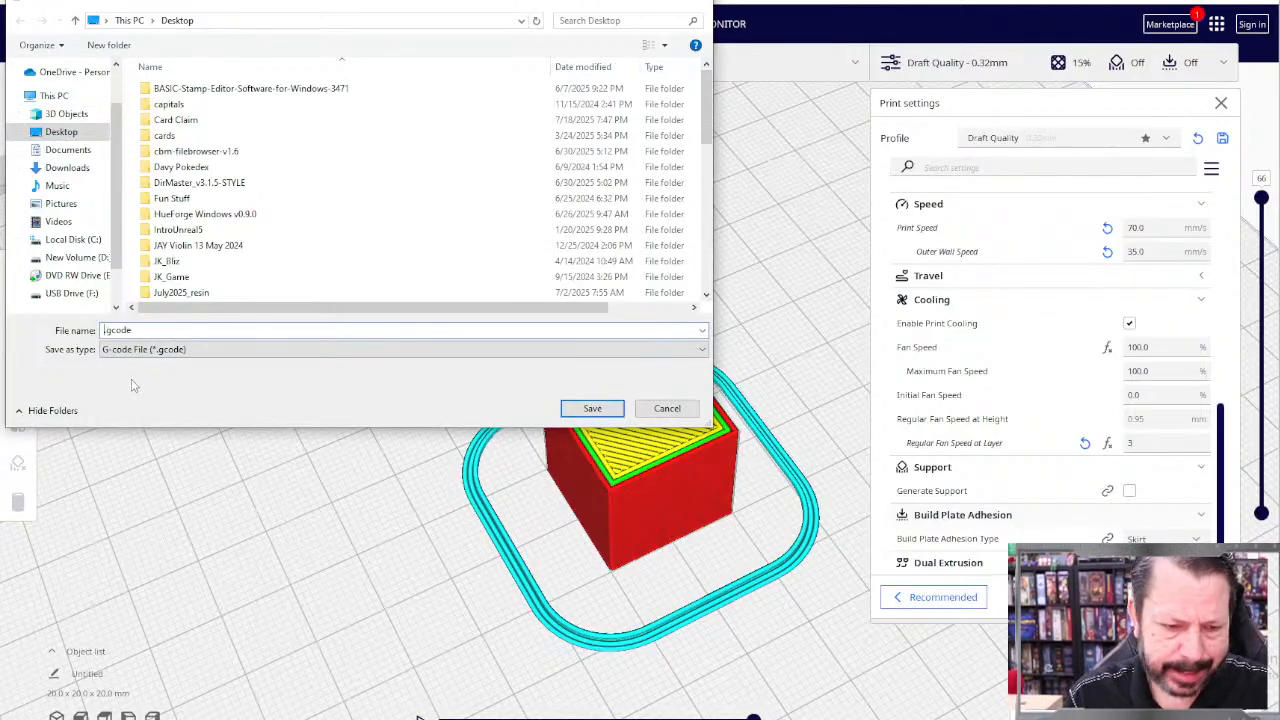
pyautogui.write('stamdard_PLA')
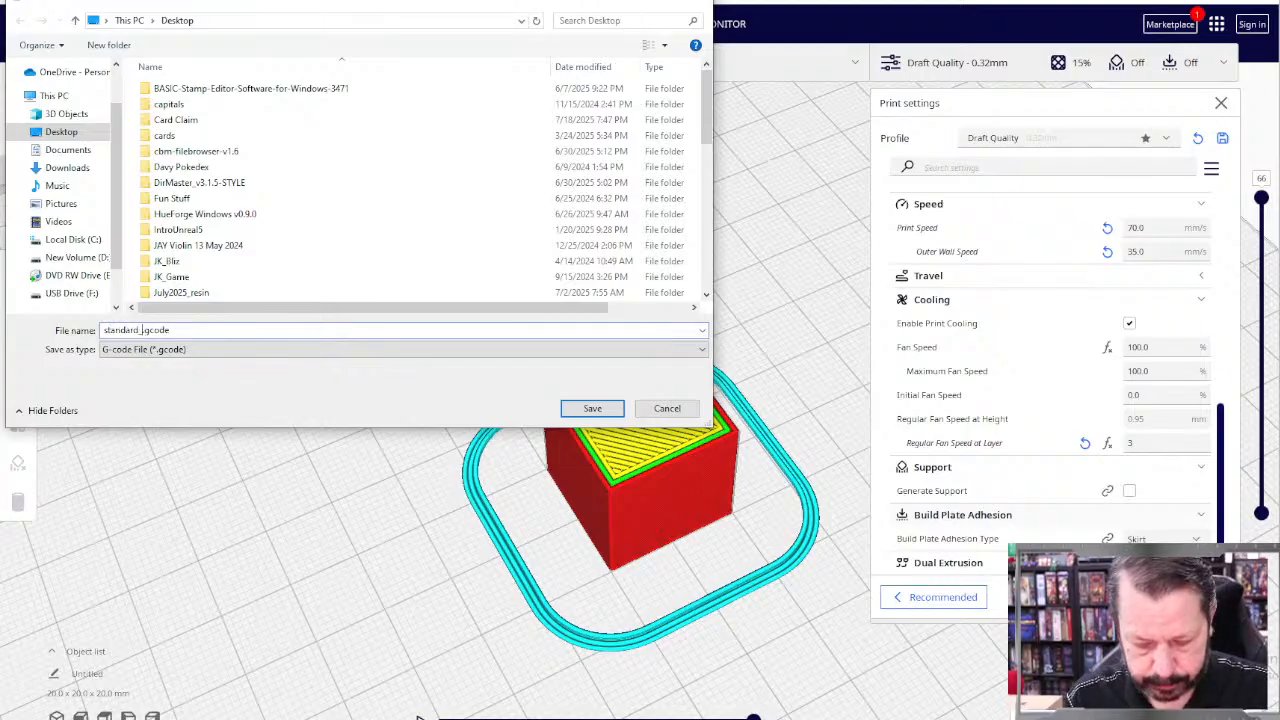
pyautogui.press('Return')
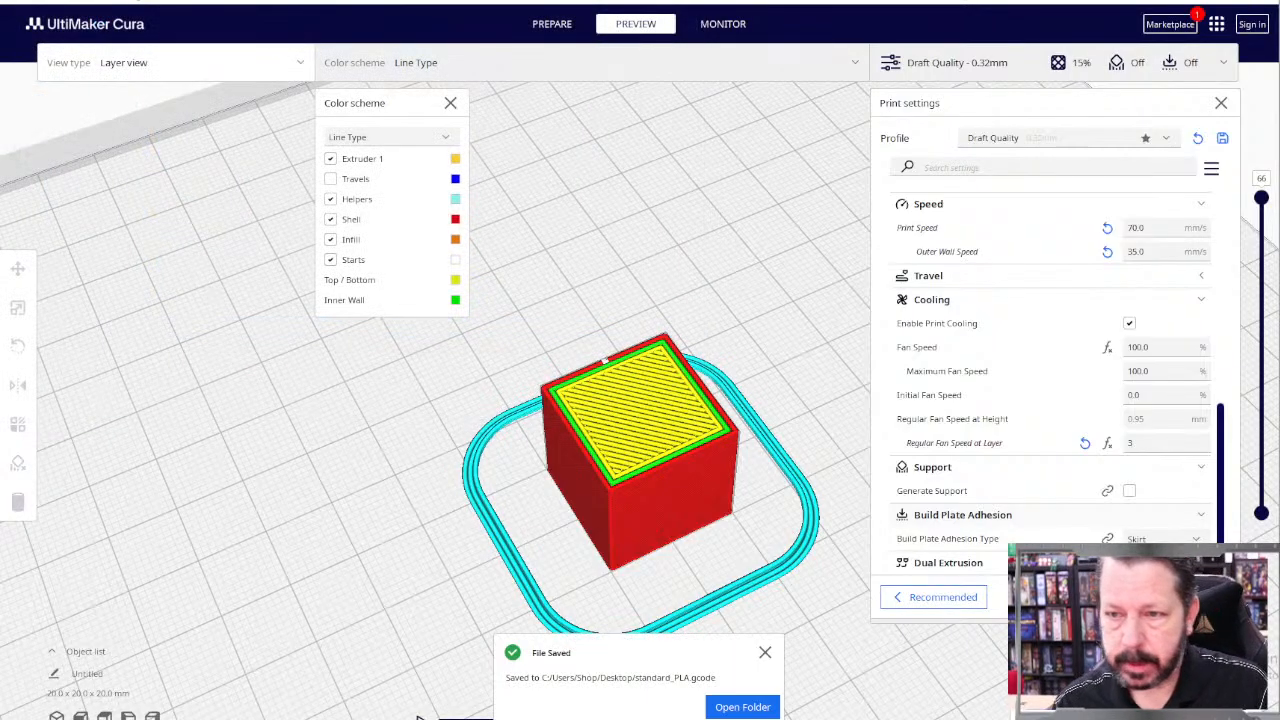
# Step: Switch to the web browser and open the printer's Mainsail interface at 192.168.137.87
pyautogui.click(420, 718)
pyautogui.write('192.168.137.192')
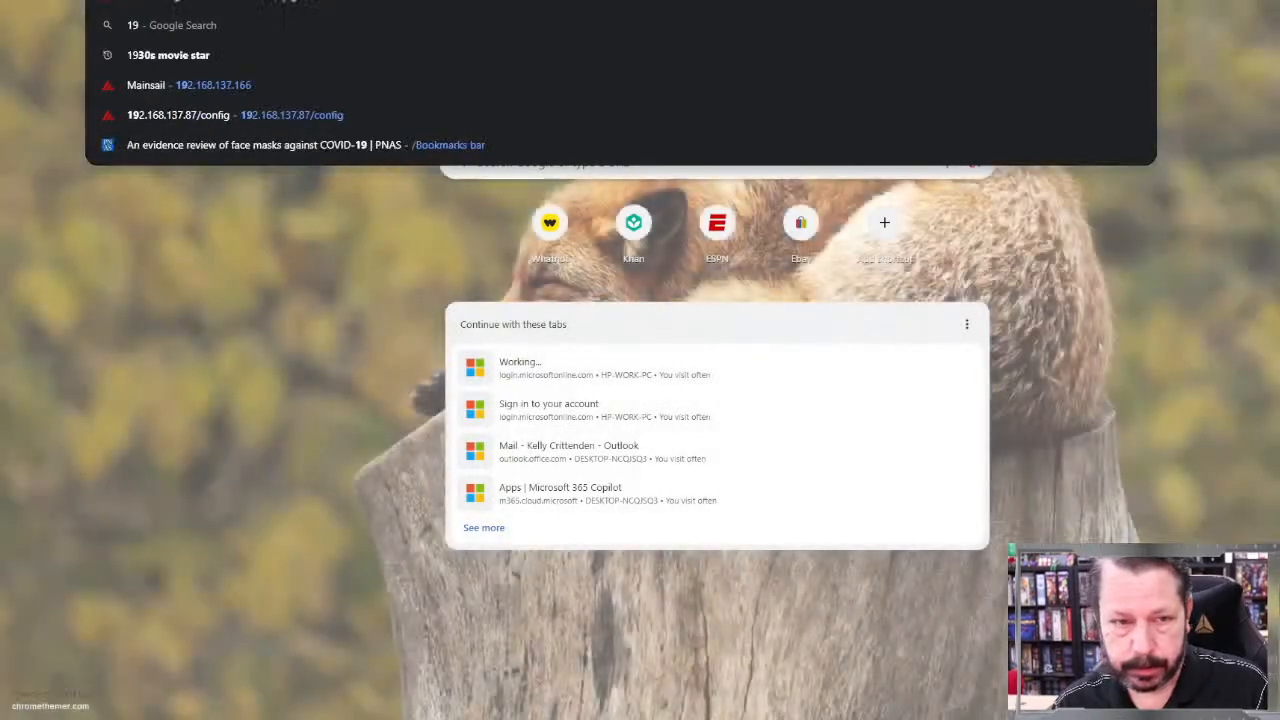
pyautogui.press('BackSpace')
pyautogui.press('BackSpace')
pyautogui.press('BackSpace')
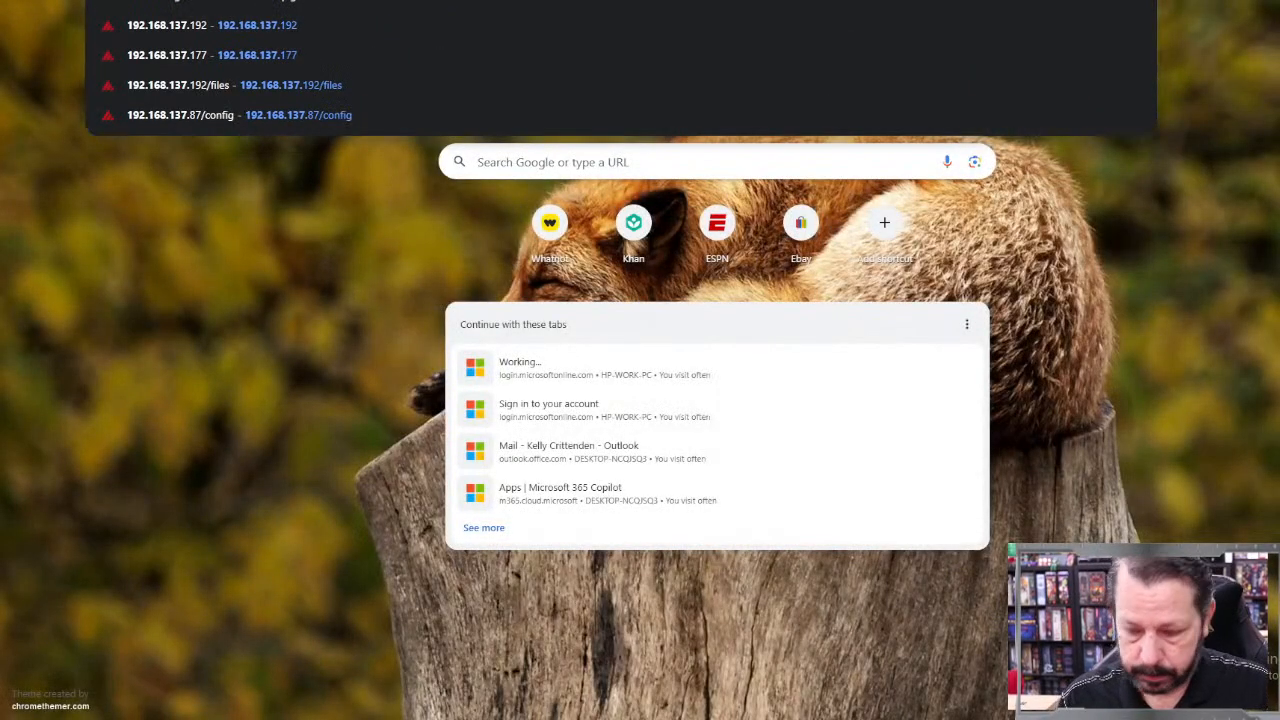
pyautogui.write('87')
pyautogui.press('Return')
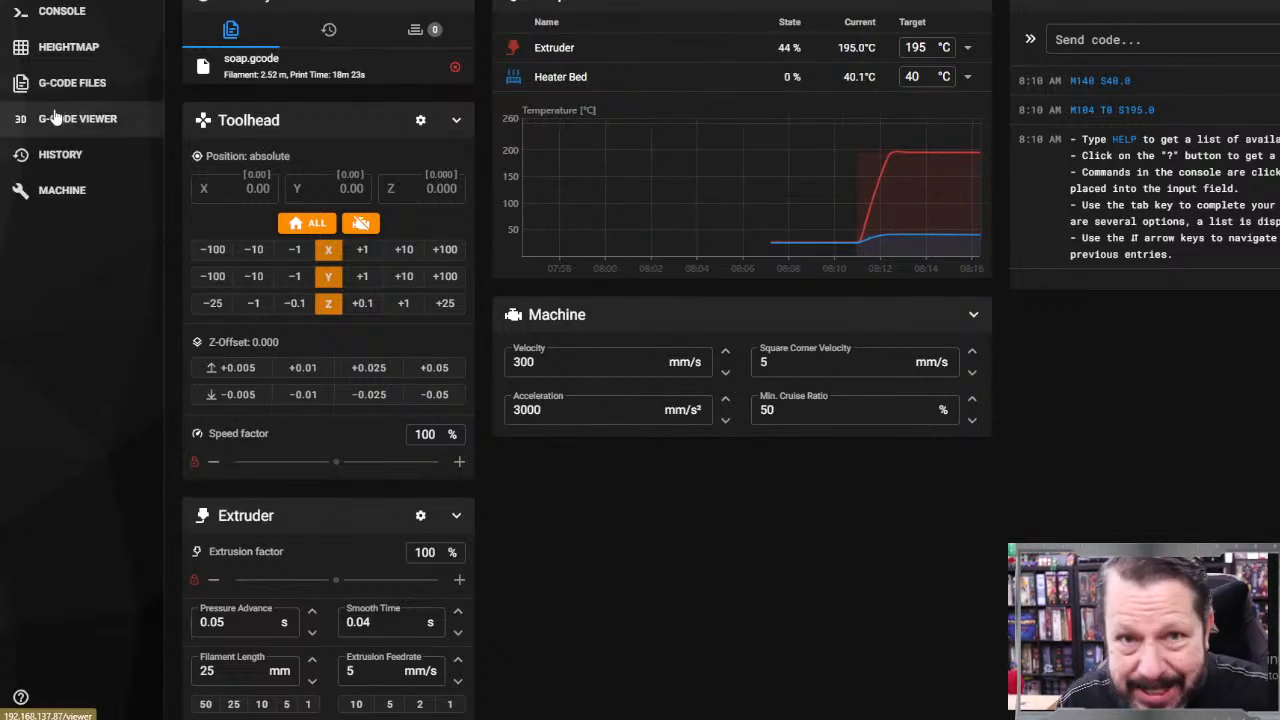
# Step: Home all axes of the printer's toolhead
pyautogui.click(297, 225)
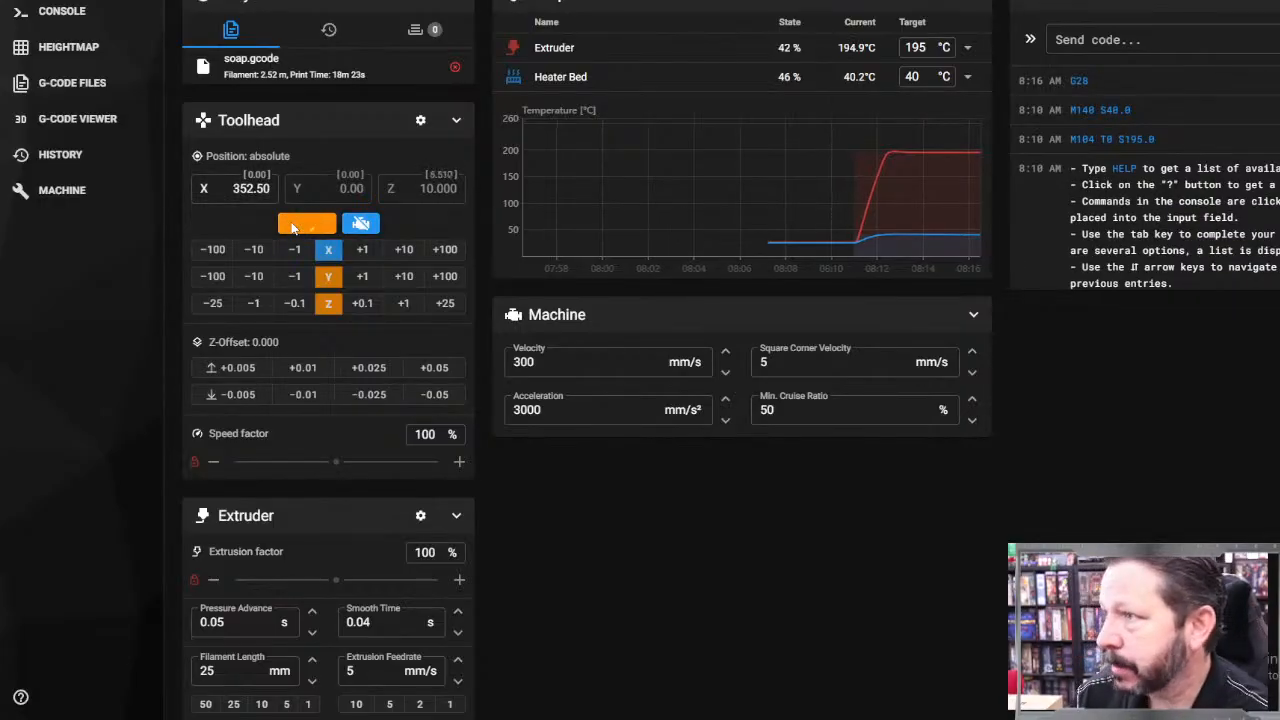
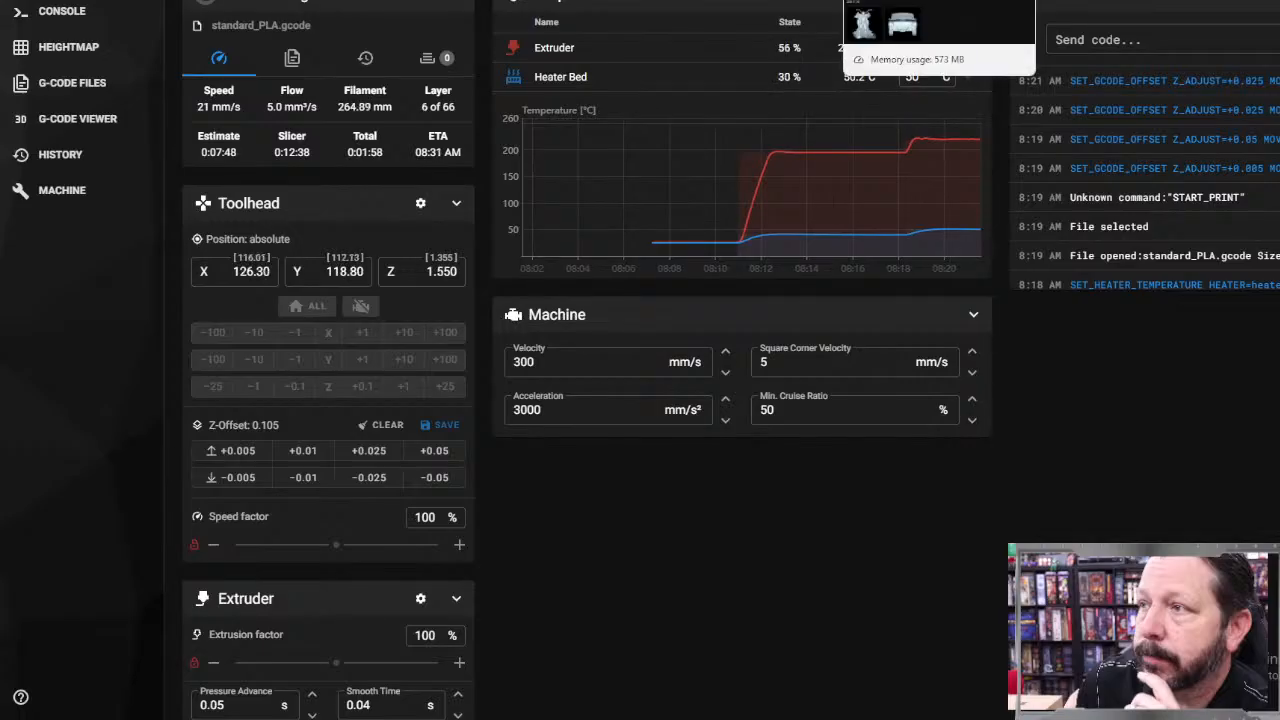
# Step: Switch to the browser window with the 3D assets, open the standing caped figure and examine it from the front, sides and above
pyautogui.click(915, 0)
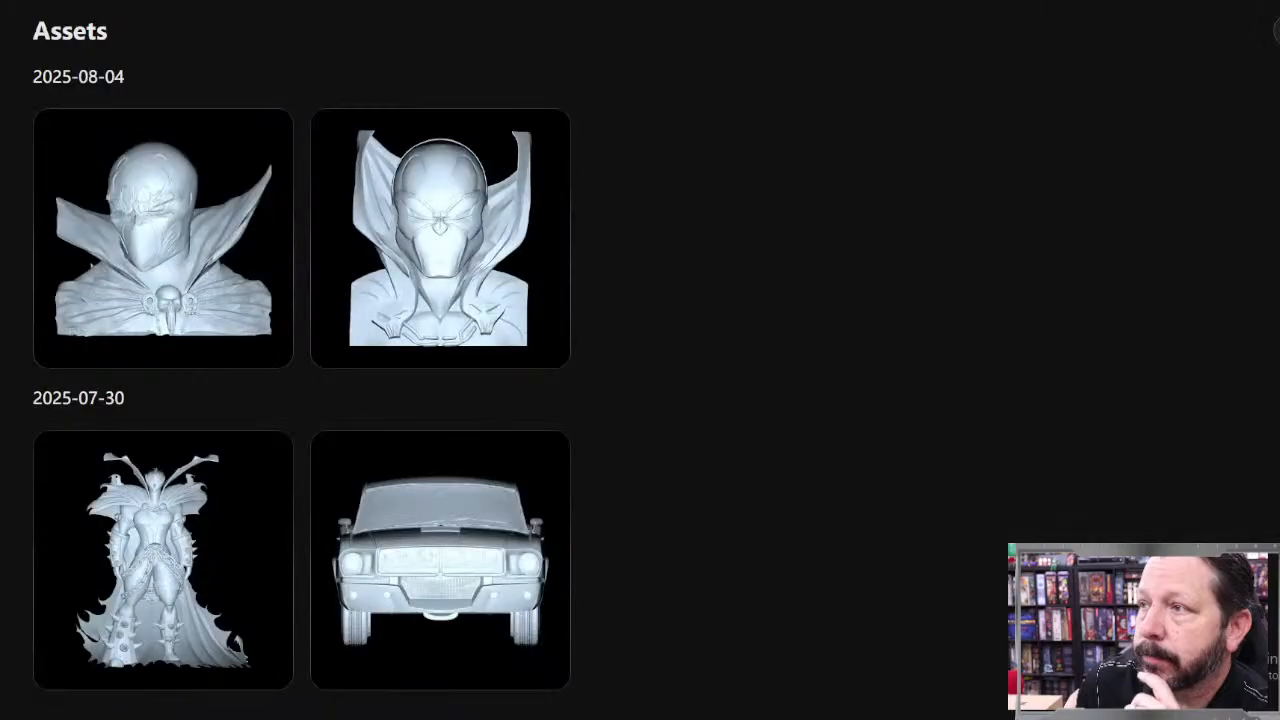
pyautogui.click(215, 531)
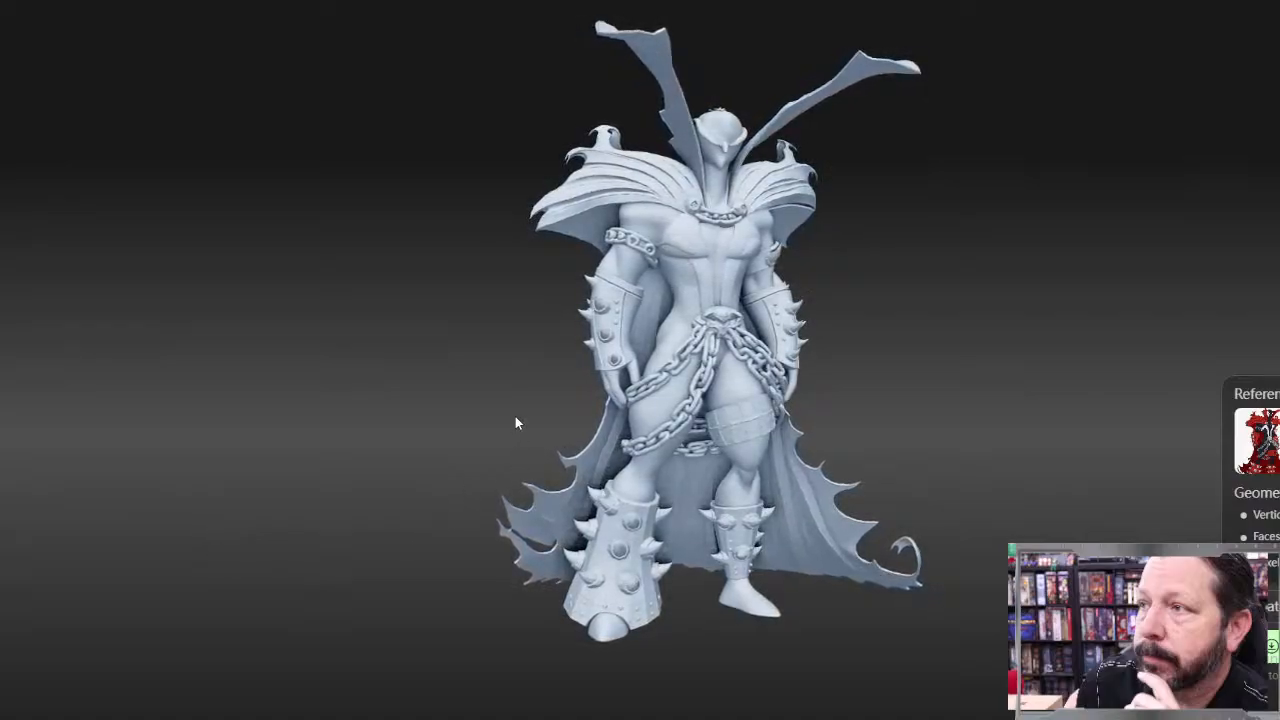
pyautogui.moveTo(514, 423); pyautogui.dragTo(588, 425)
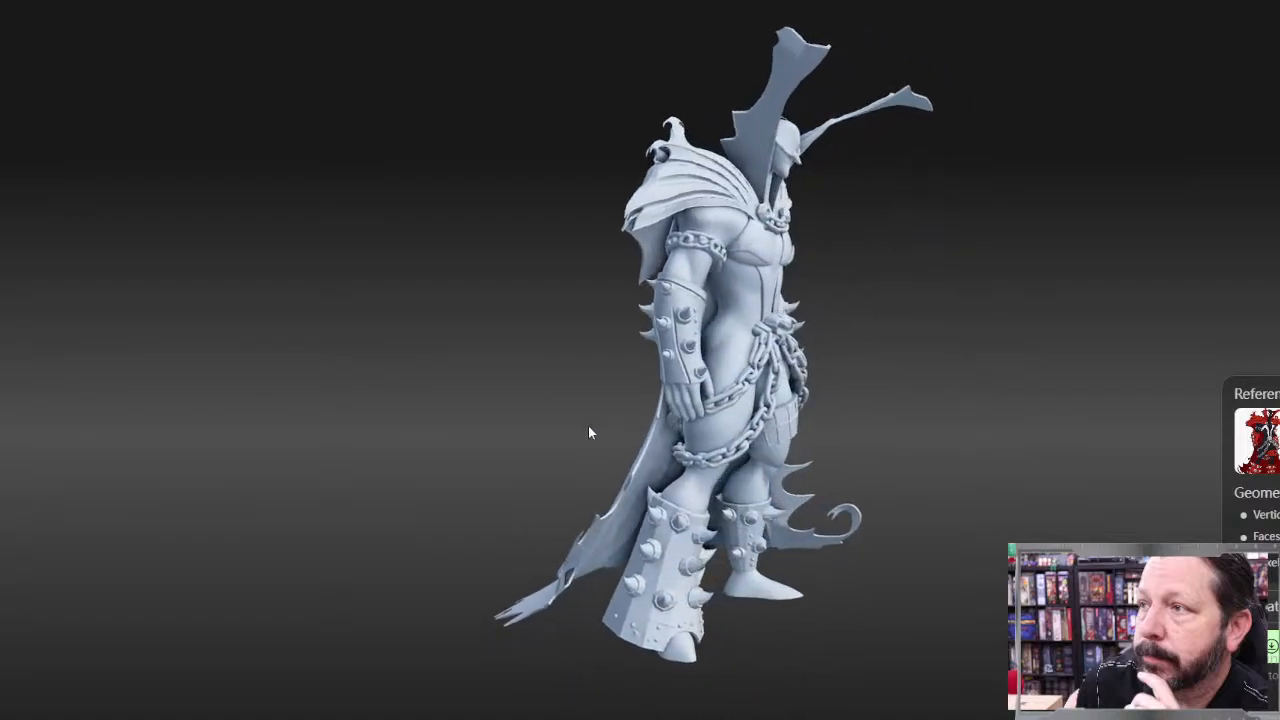
pyautogui.moveTo(870, 424); pyautogui.dragTo(820, 443)
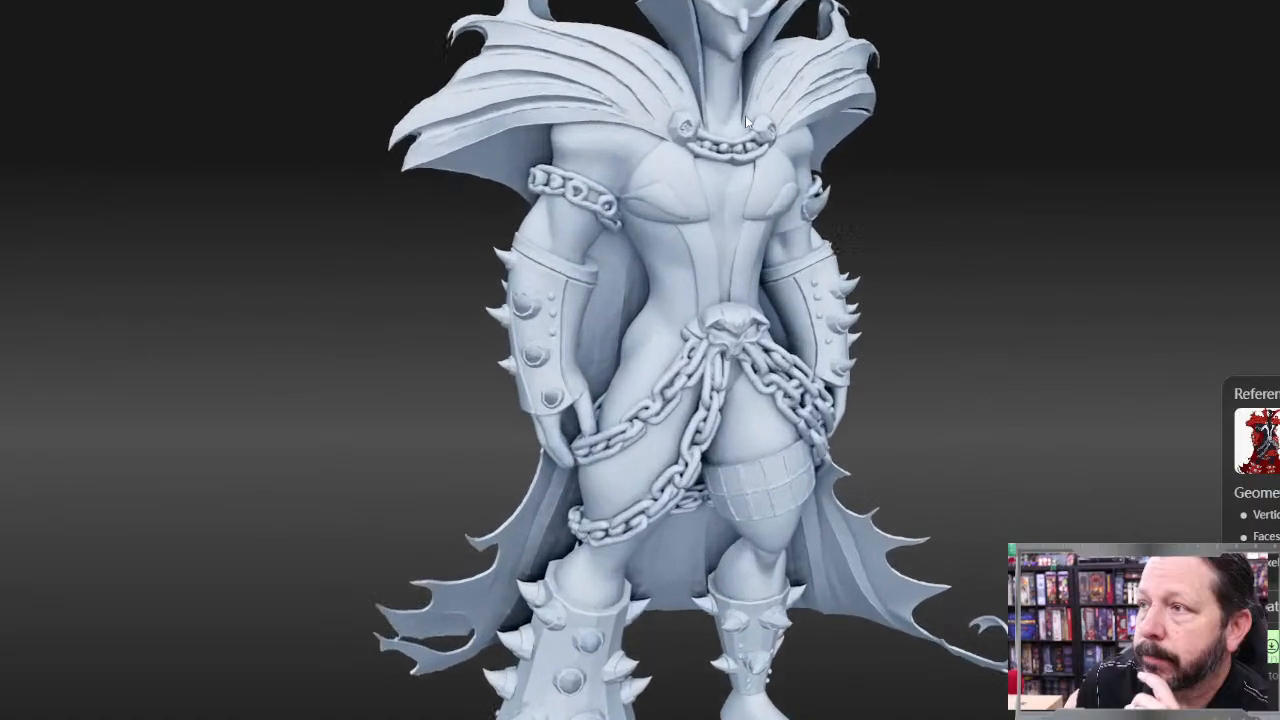
pyautogui.moveTo(745, 115); pyautogui.dragTo(700, 100)
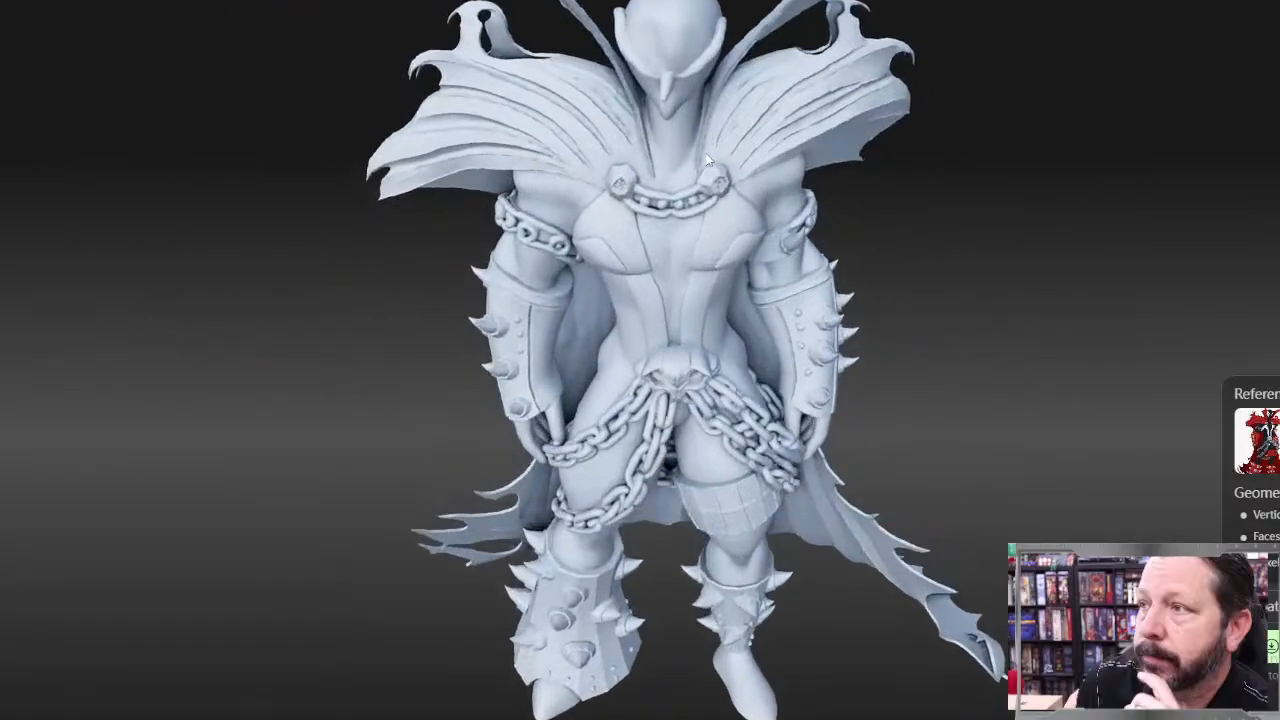
pyautogui.moveTo(760, 362); pyautogui.dragTo(522, 300)
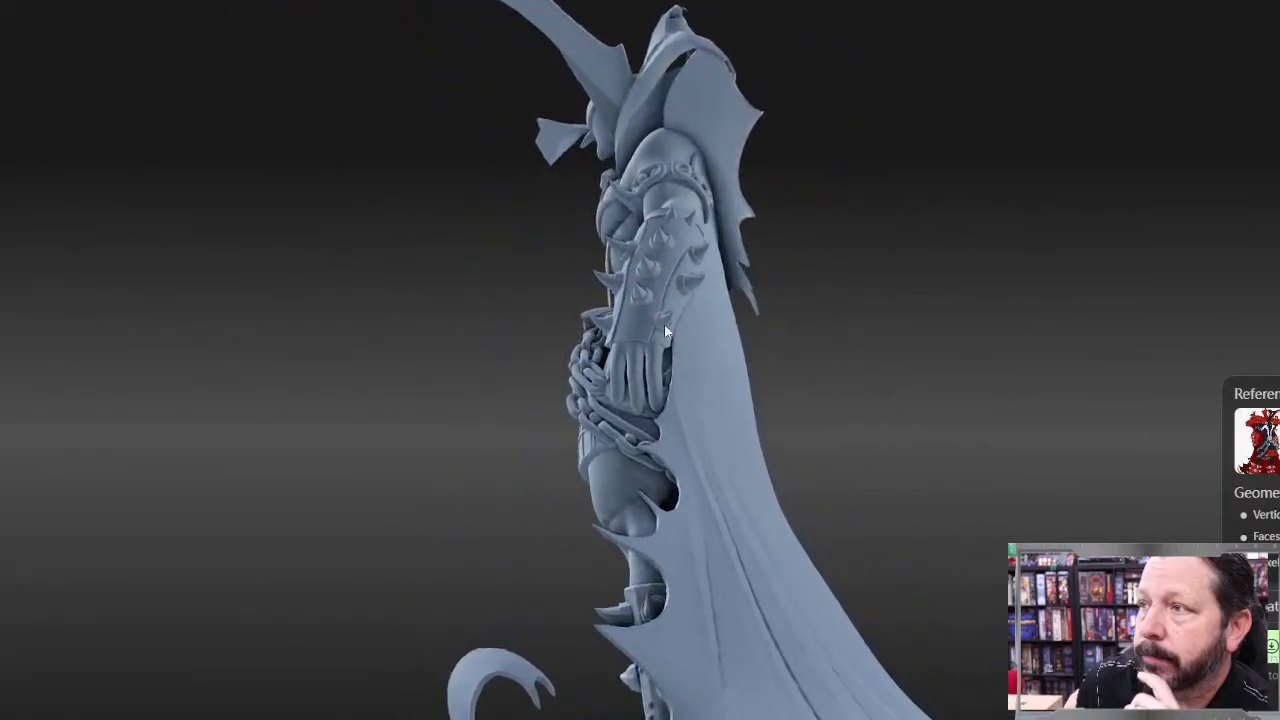
pyautogui.moveTo(590, 390); pyautogui.dragTo(712, 400)
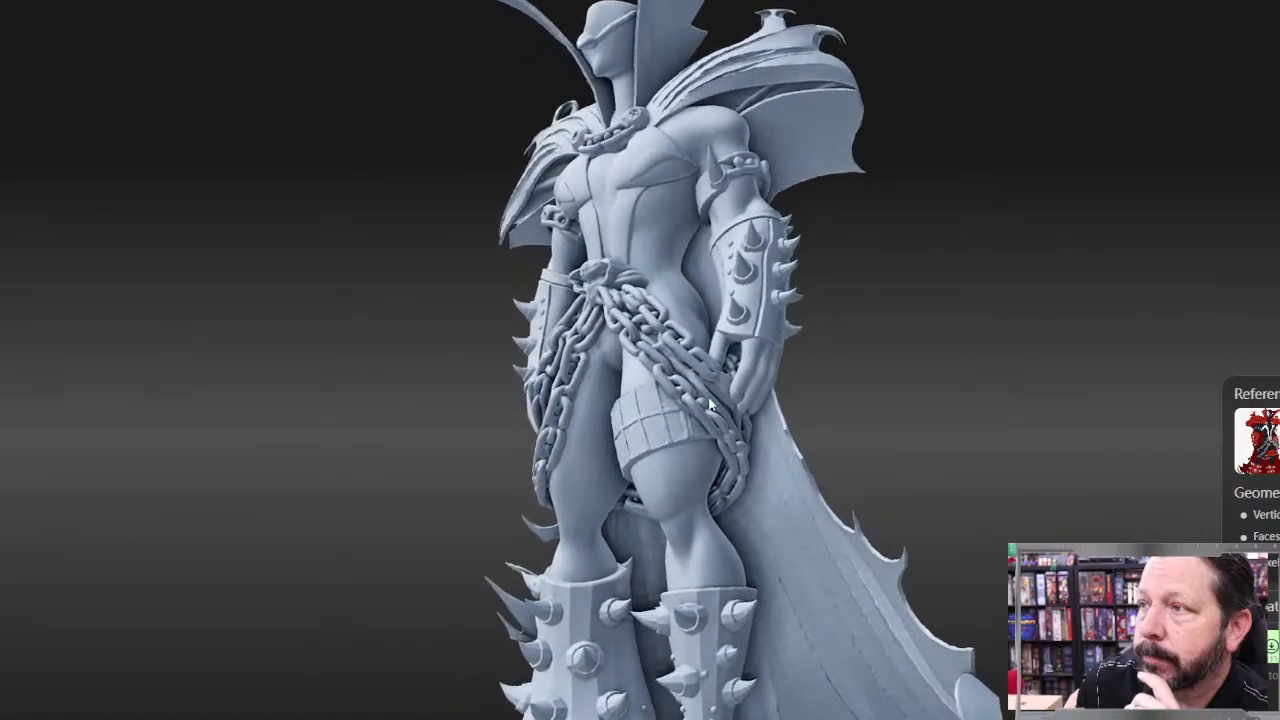
pyautogui.moveTo(548, 402); pyautogui.dragTo(629, 411)
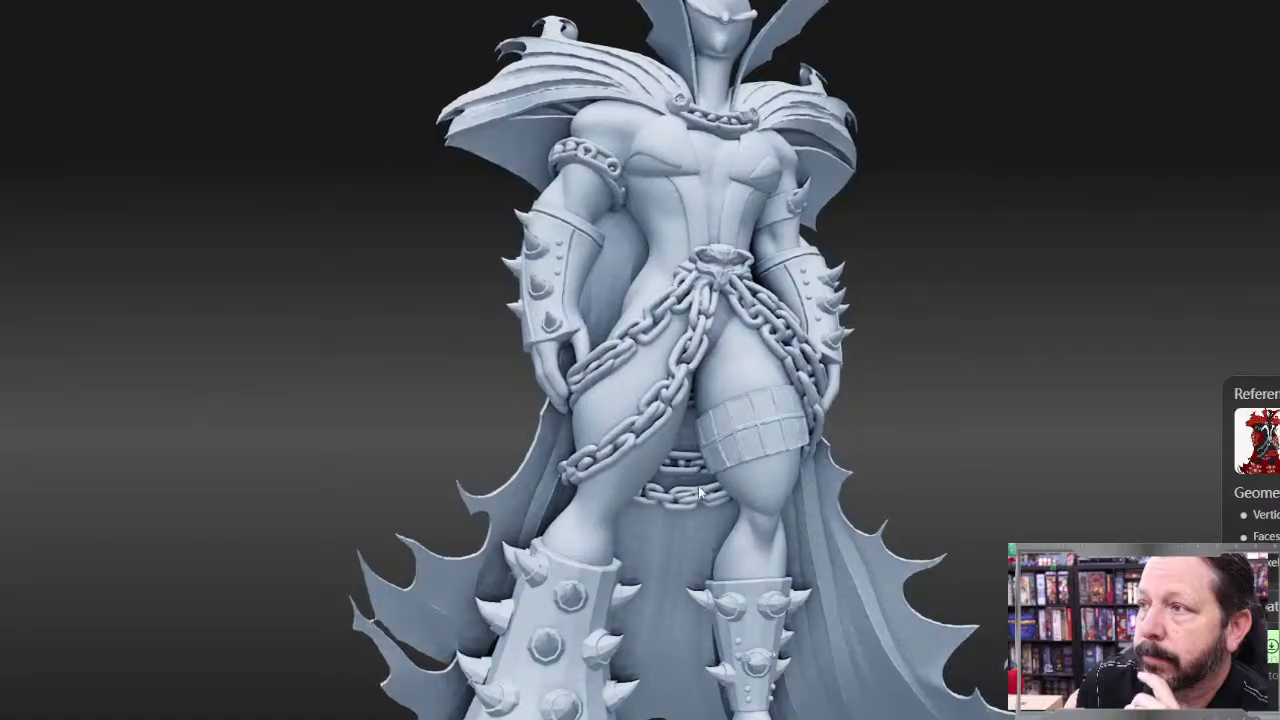
pyautogui.moveTo(660, 524); pyautogui.dragTo(605, 448)
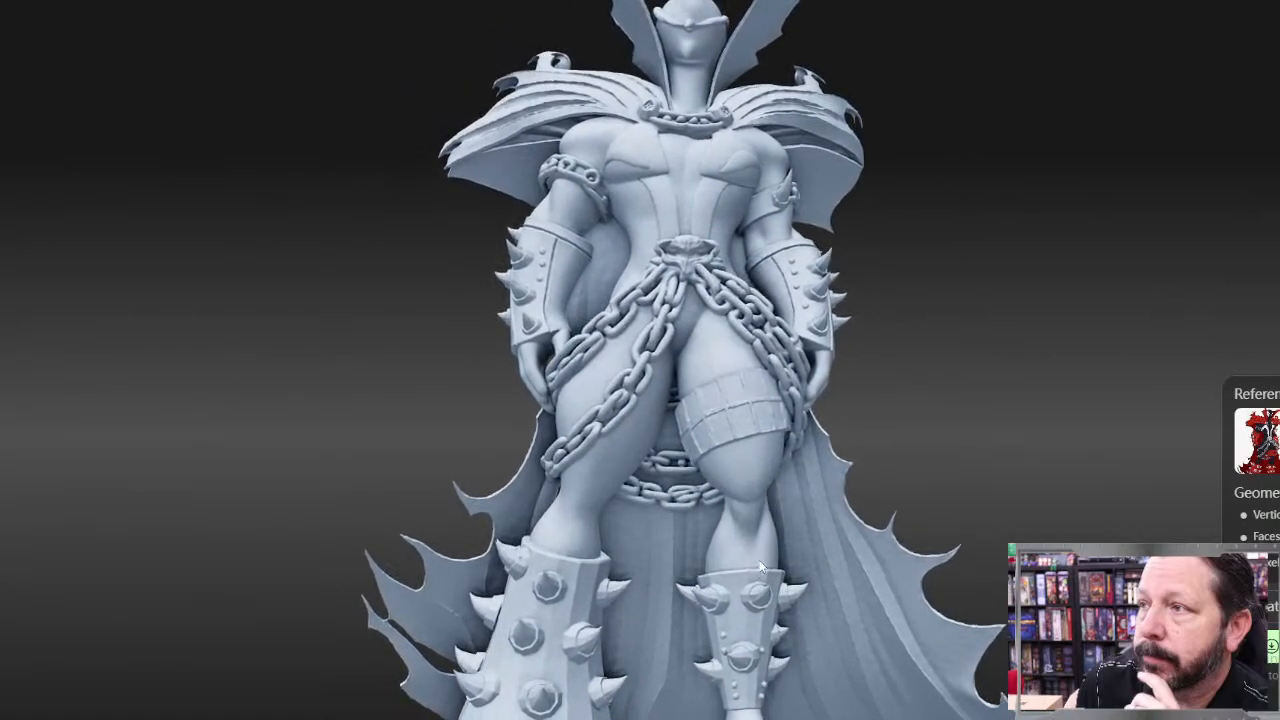
pyautogui.scroll(-4, 739, 564)
pyautogui.moveTo(629, 551); pyautogui.dragTo(721, 586)
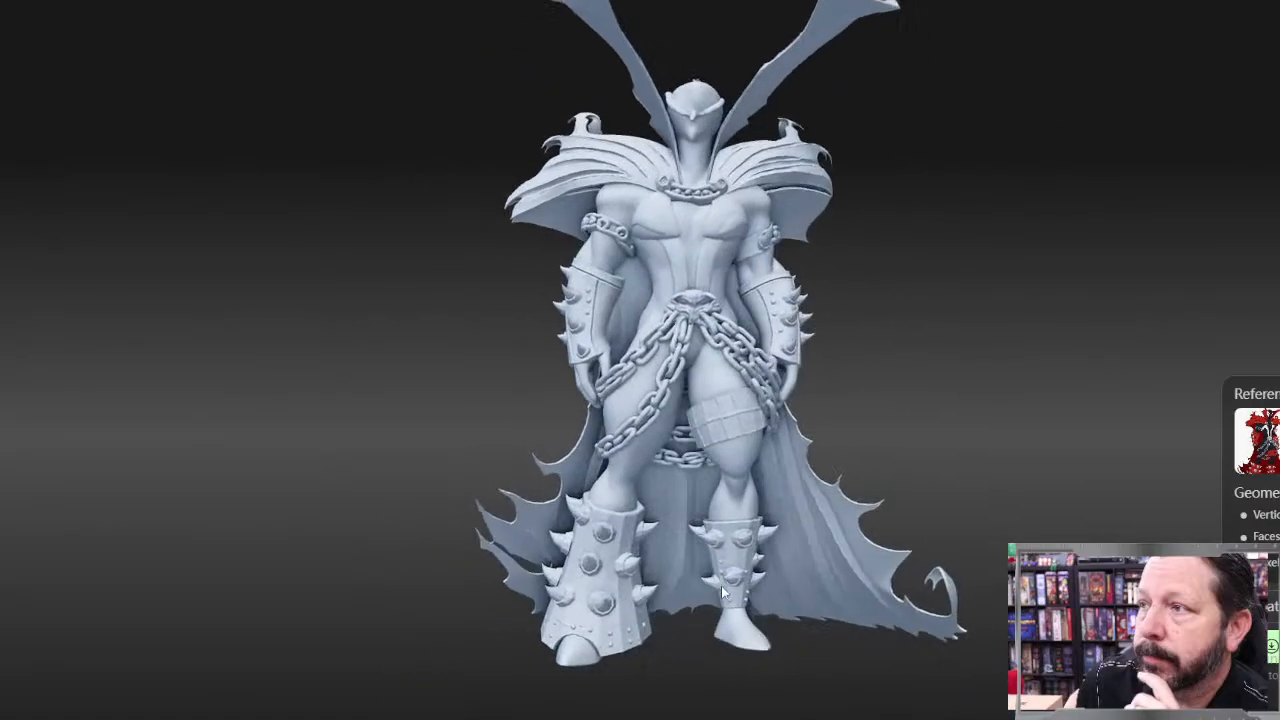
pyautogui.scroll(-2, 720, 585)
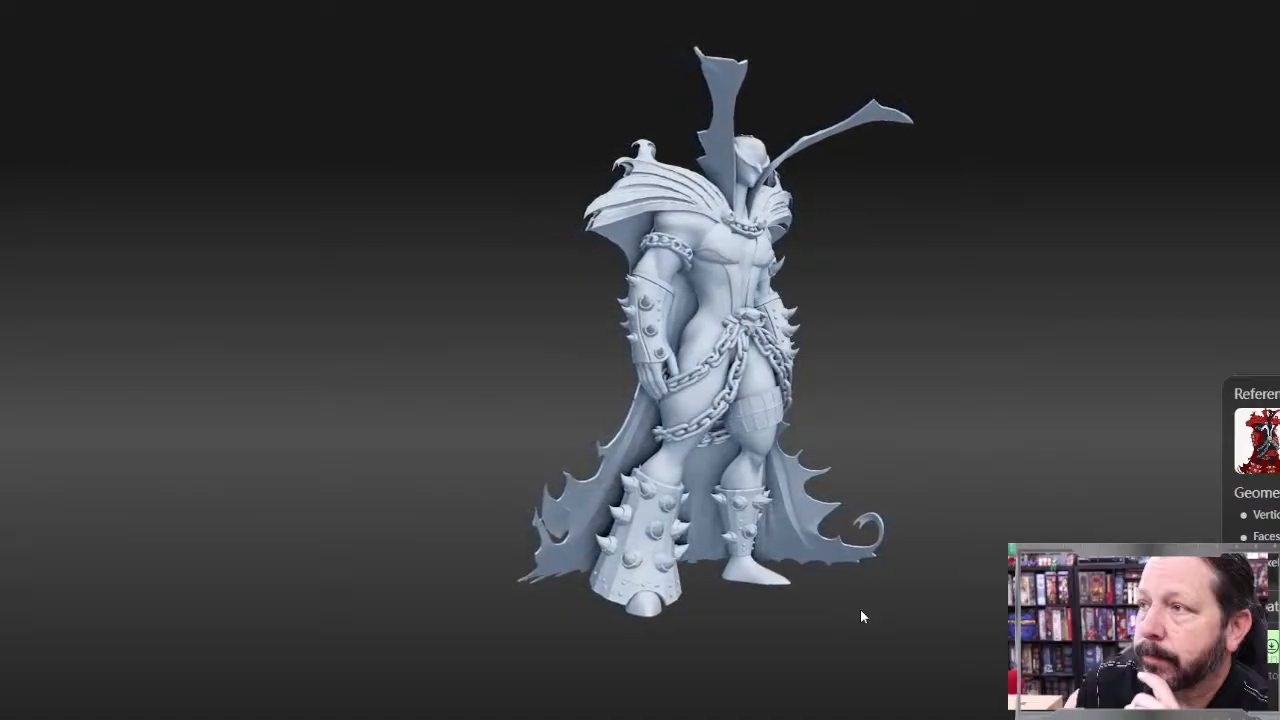
pyautogui.scroll(3, 833, 129)
pyautogui.moveTo(833, 137); pyautogui.dragTo(736, 207)
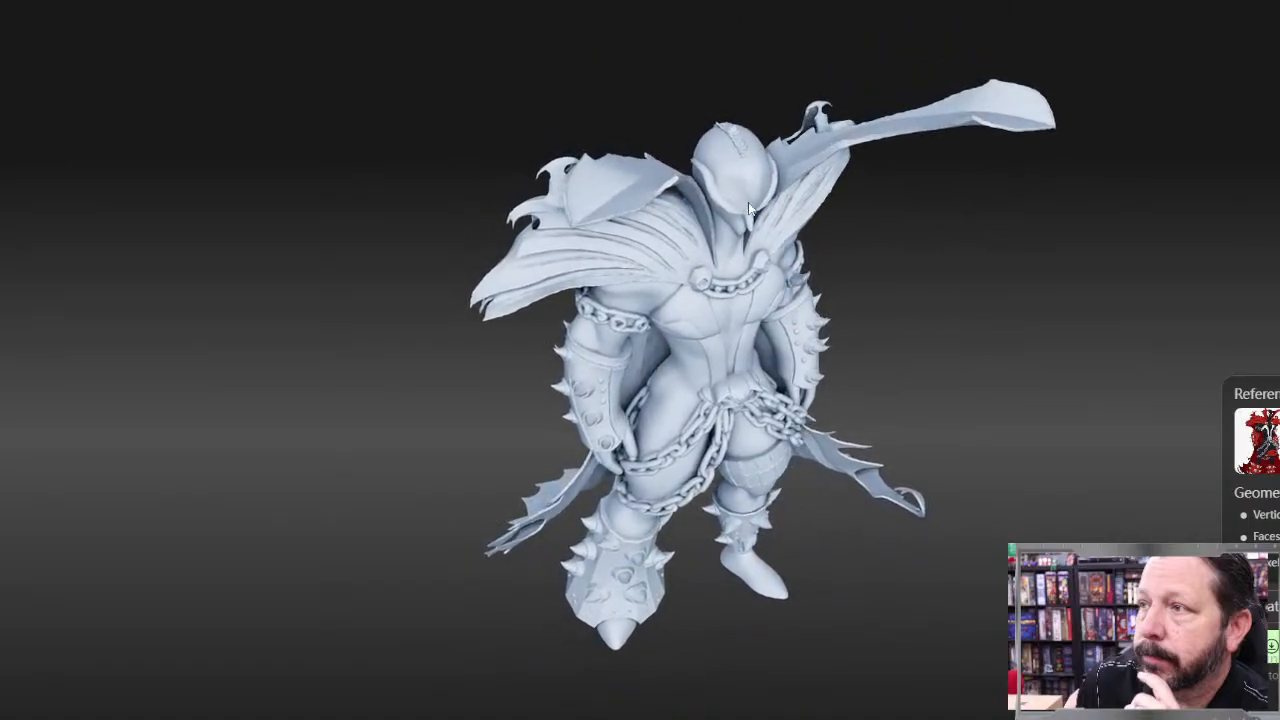
pyautogui.moveTo(771, 299); pyautogui.dragTo(772, 258)
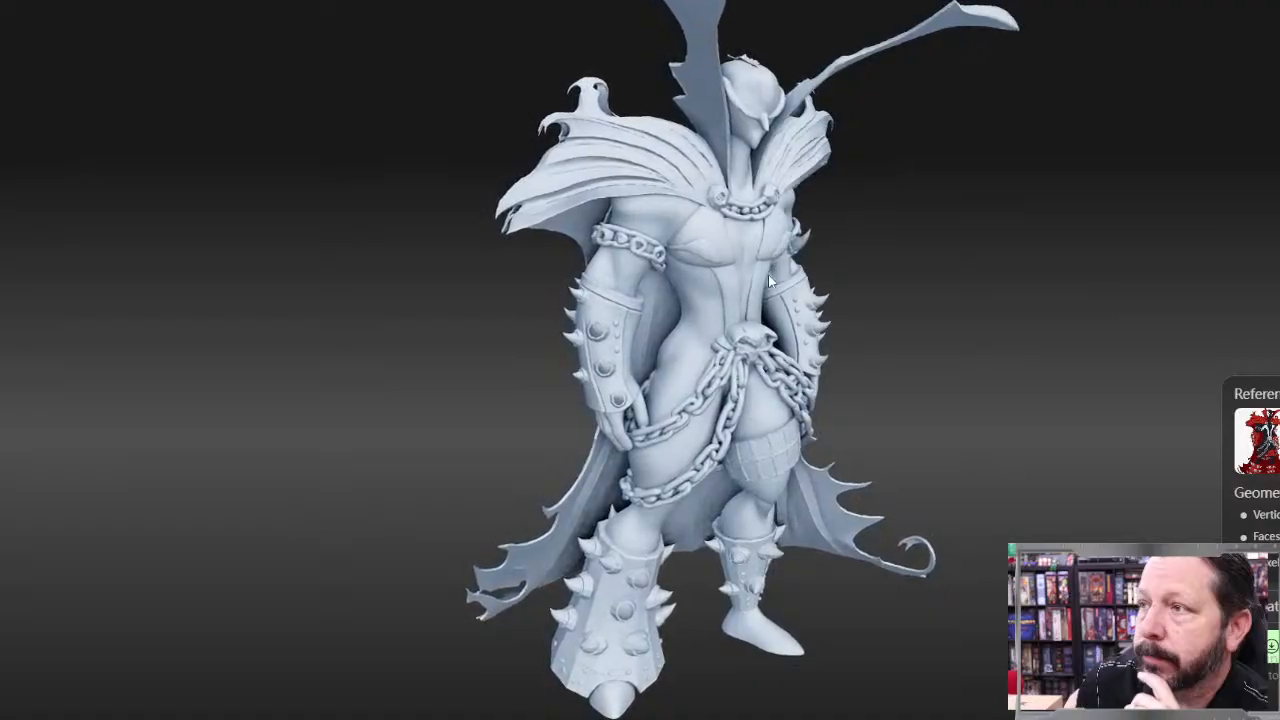
pyautogui.moveTo(896, 288); pyautogui.dragTo(860, 282)
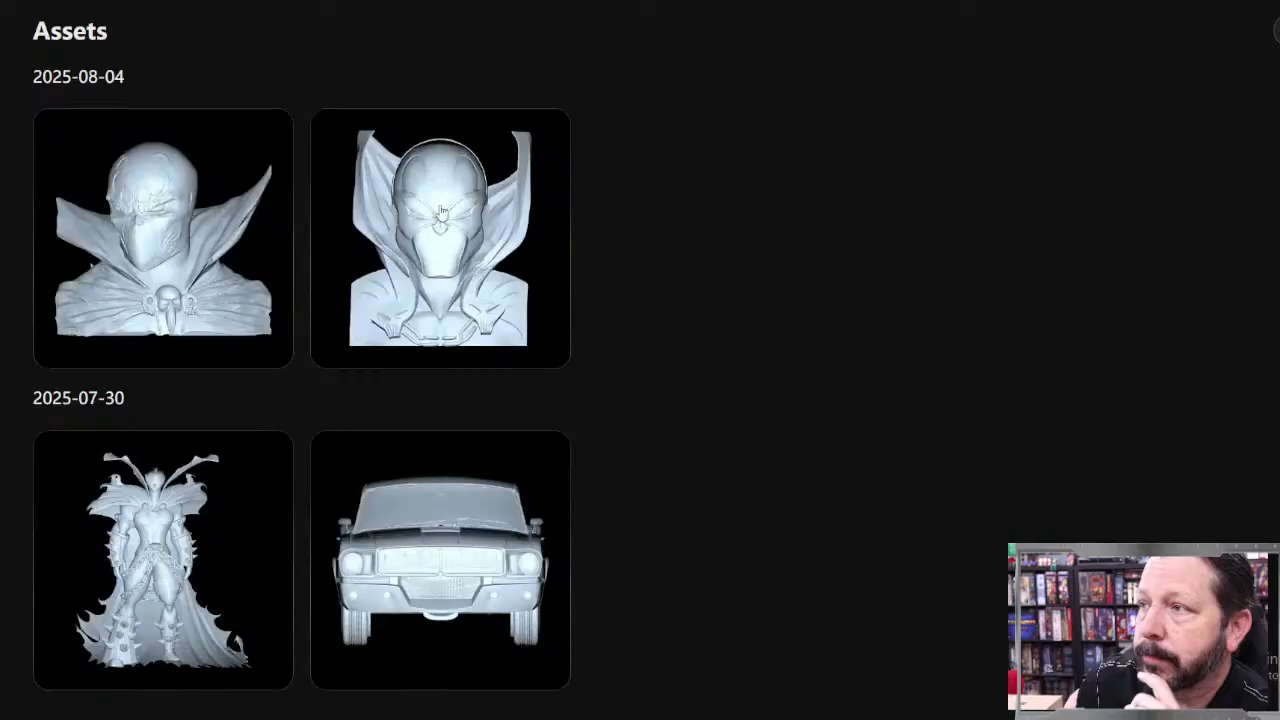
# Step: Open each of the two masked busts dated 2025-08-04 and inspect them from several angles
pyautogui.click(483, 240)
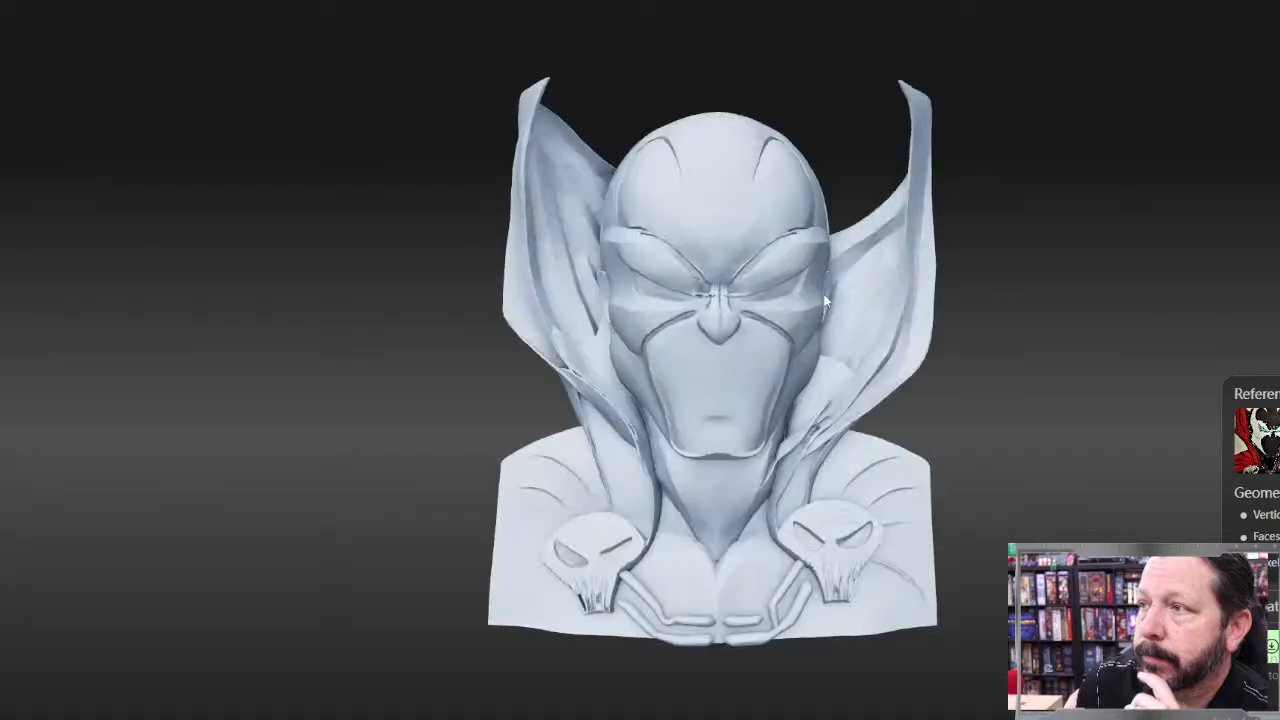
pyautogui.moveTo(826, 300); pyautogui.dragTo(648, 346)
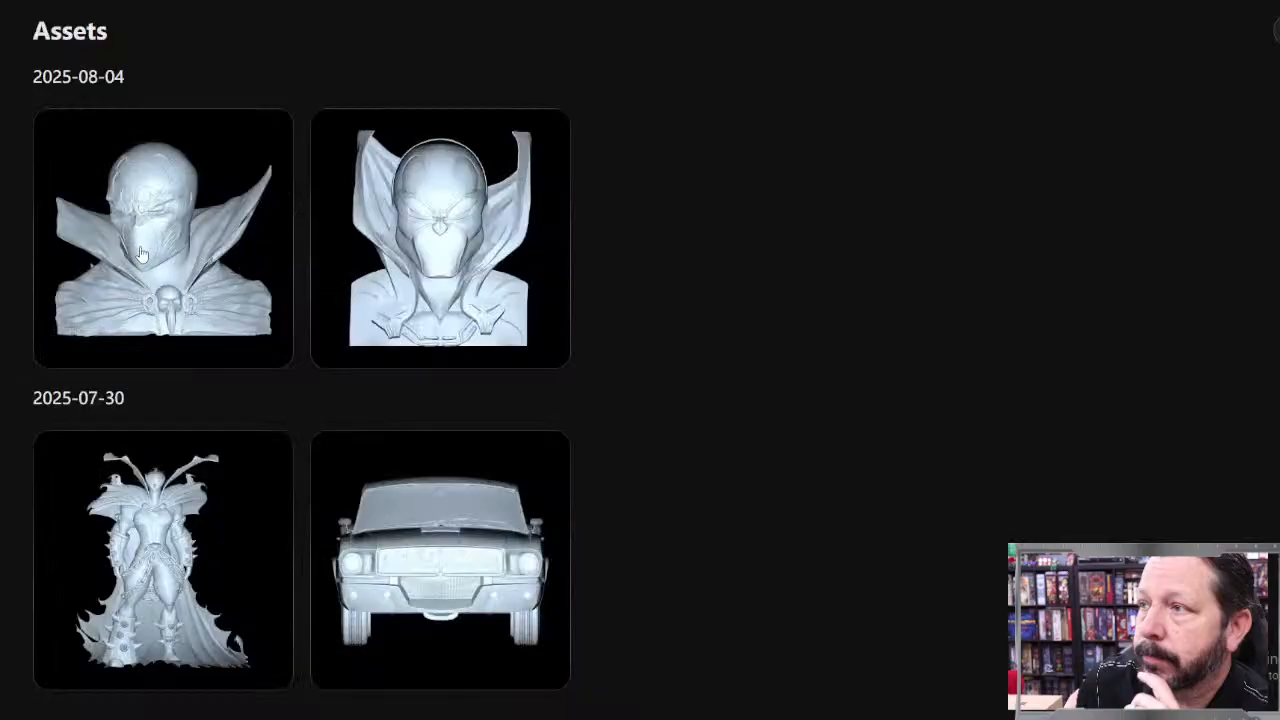
pyautogui.click(141, 254)
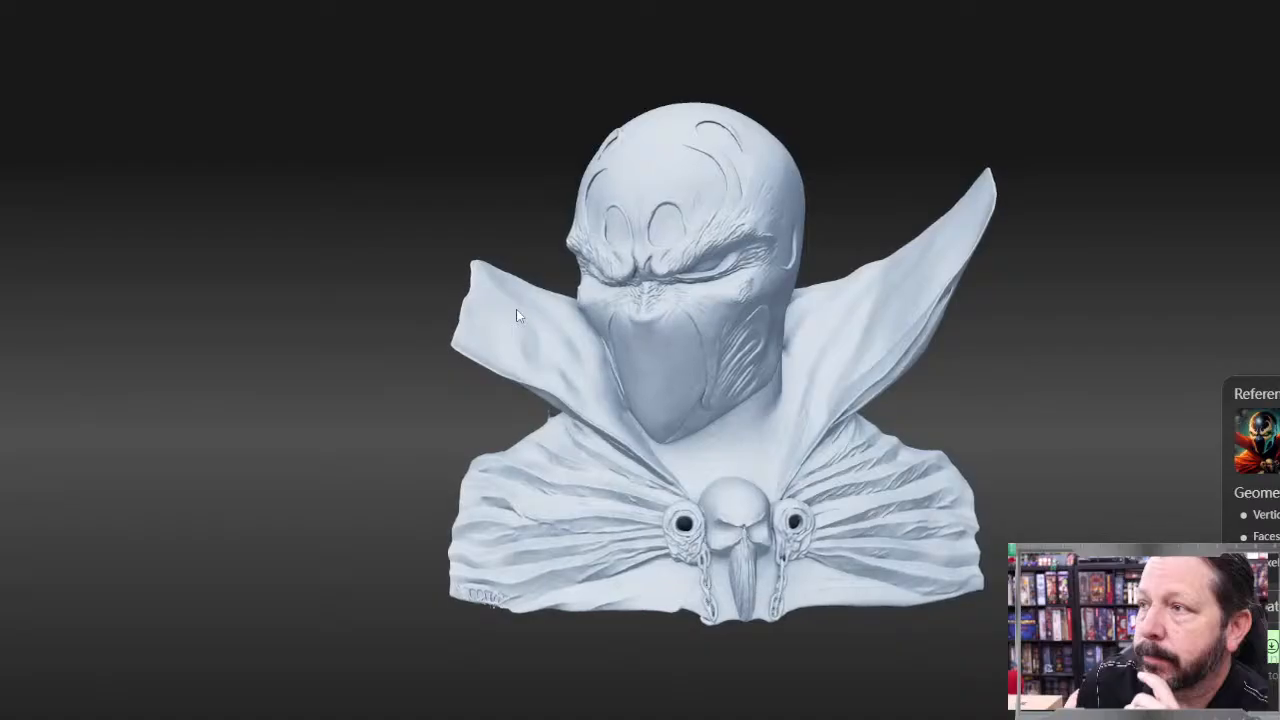
pyautogui.moveTo(516, 309); pyautogui.dragTo(630, 345)
pyautogui.moveTo(755, 378); pyautogui.dragTo(729, 332)
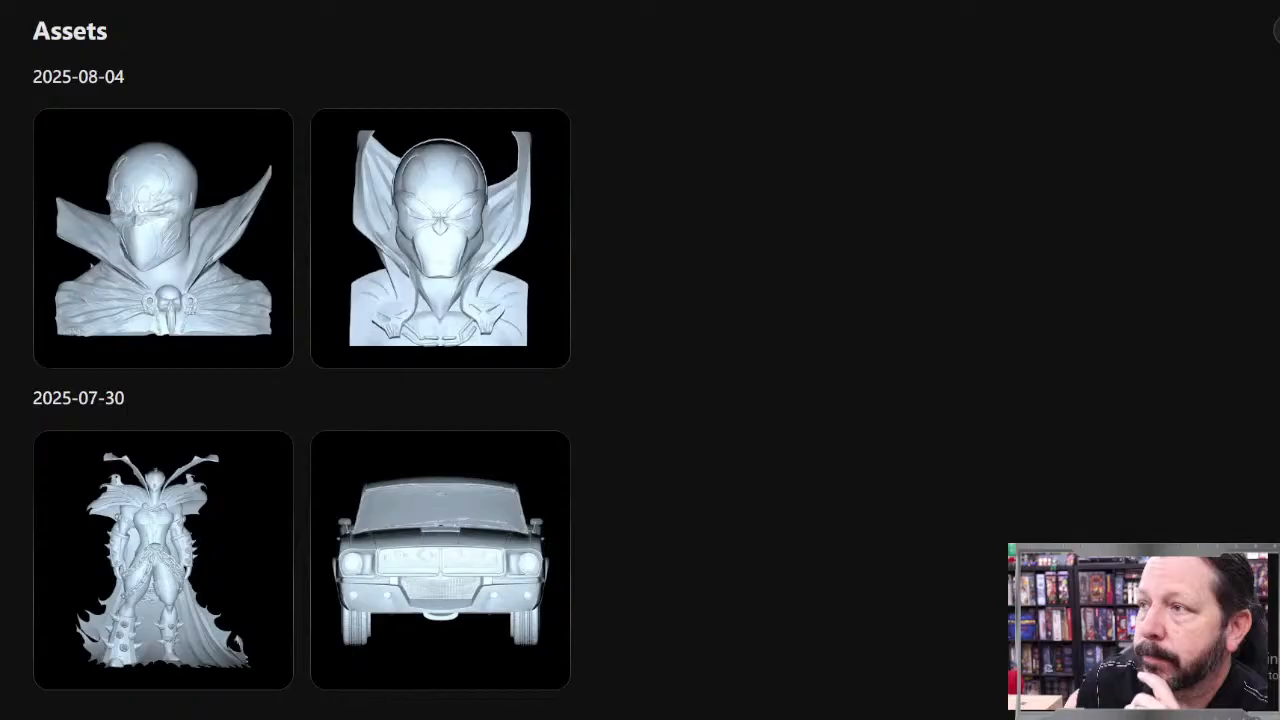
# Step: Switch to Autodesk Meshmixer and import 0 (1).stl from Downloads, replacing the seated statue, and view the imported bust from another angle
pyautogui.hotkey('alt', 'Tab')
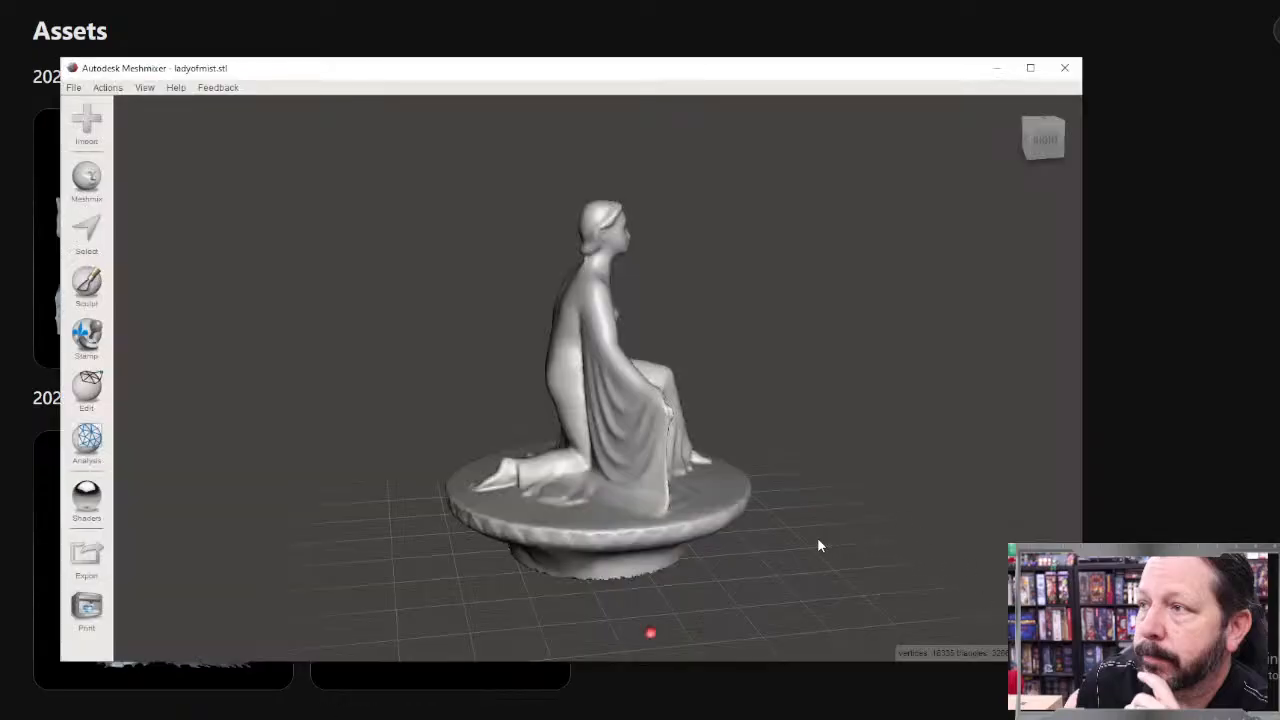
pyautogui.moveTo(818, 522); pyautogui.dragTo(552, 540, button='right')
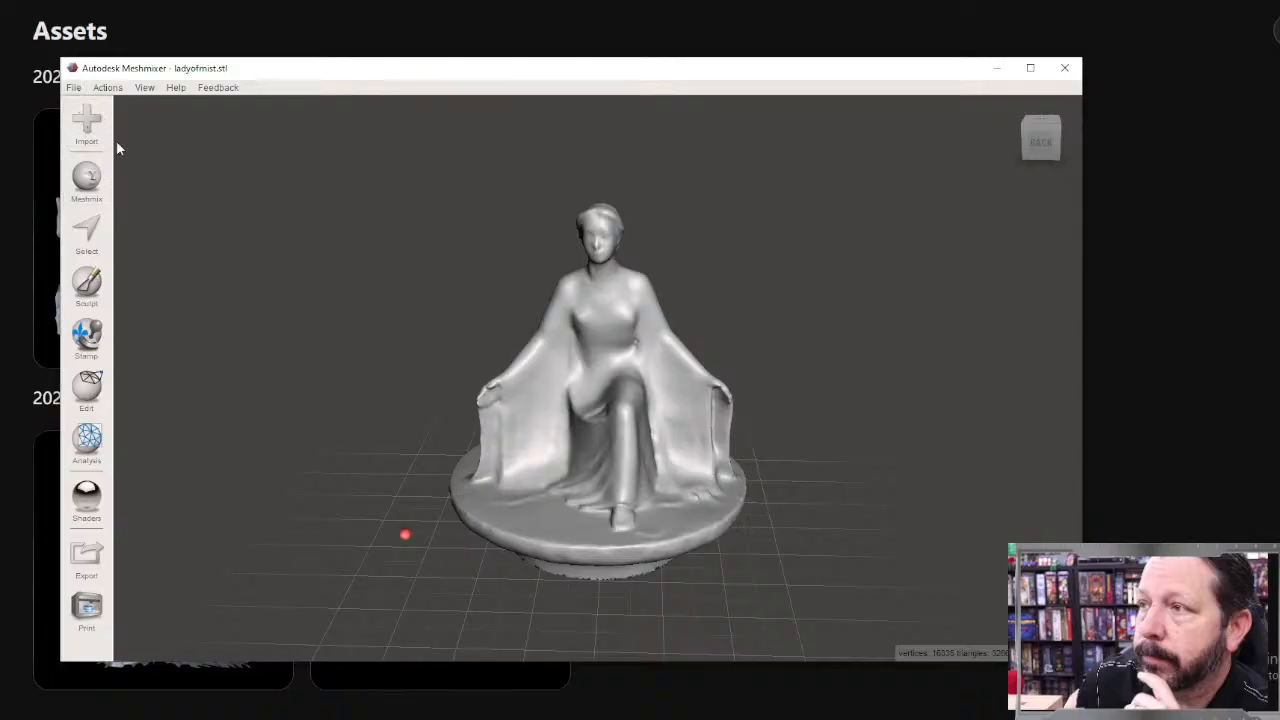
pyautogui.click(90, 124)
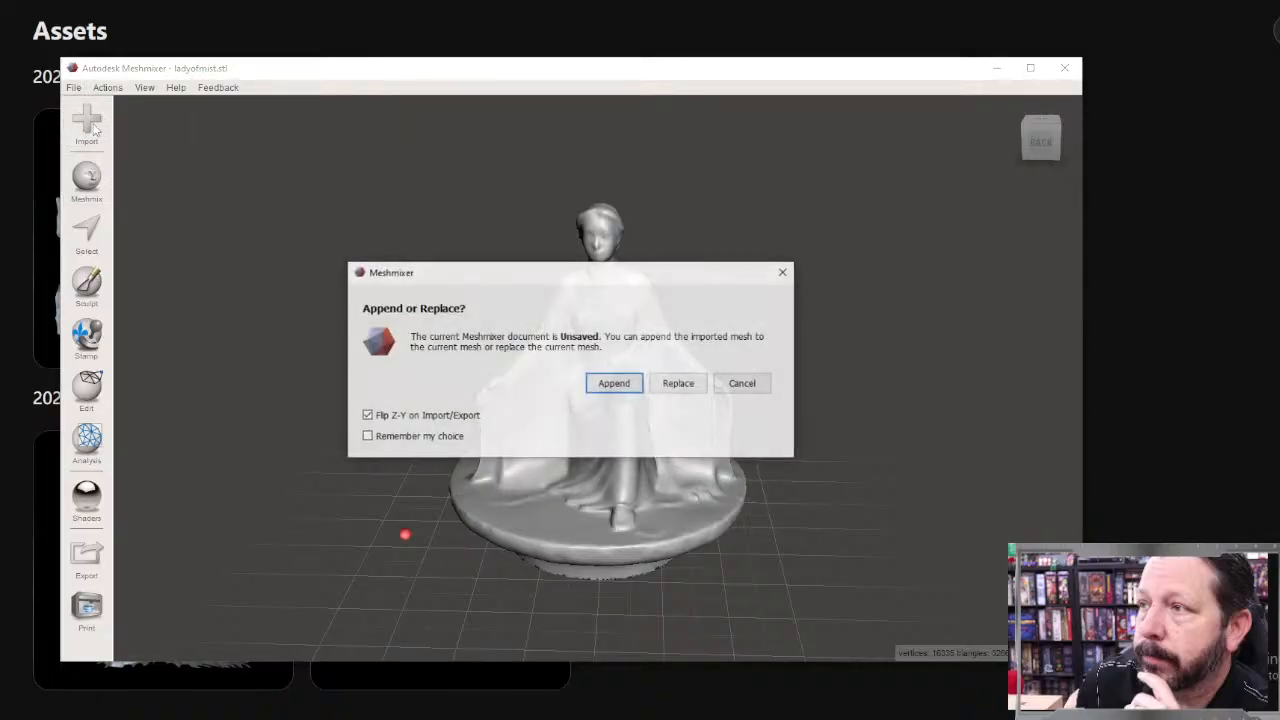
pyautogui.click(682, 388)
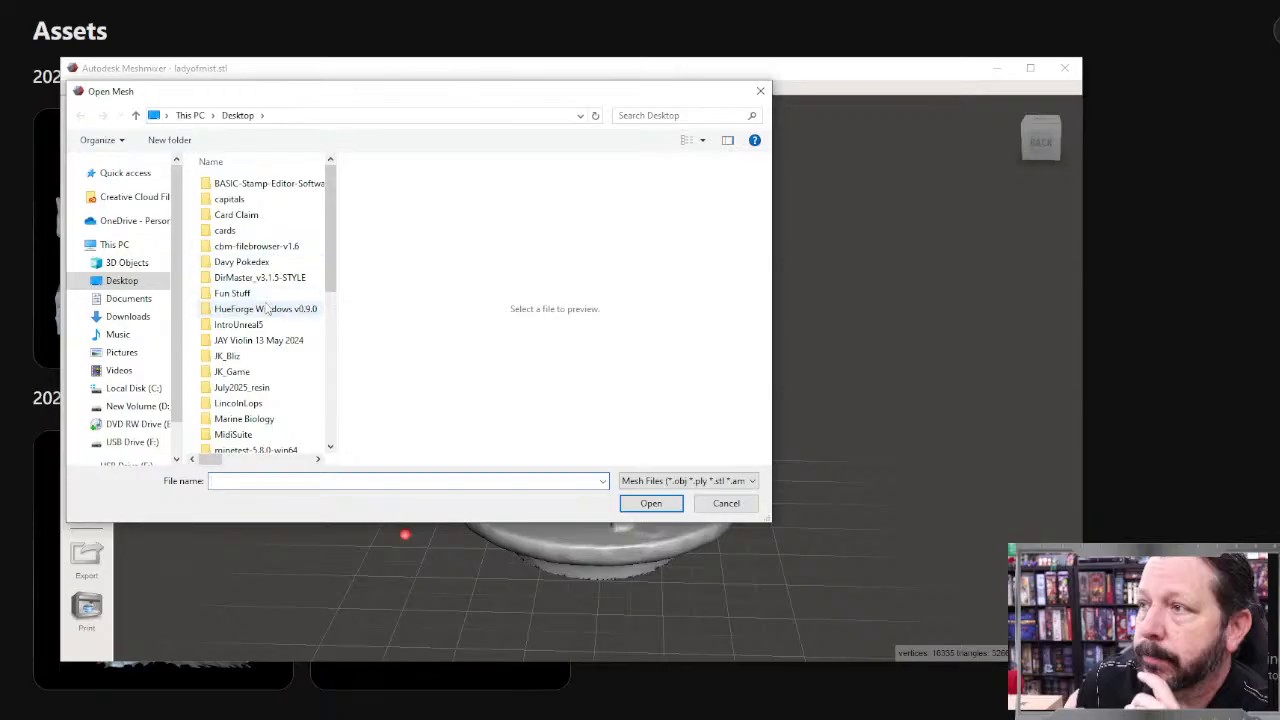
pyautogui.scroll(-8, 266, 310)
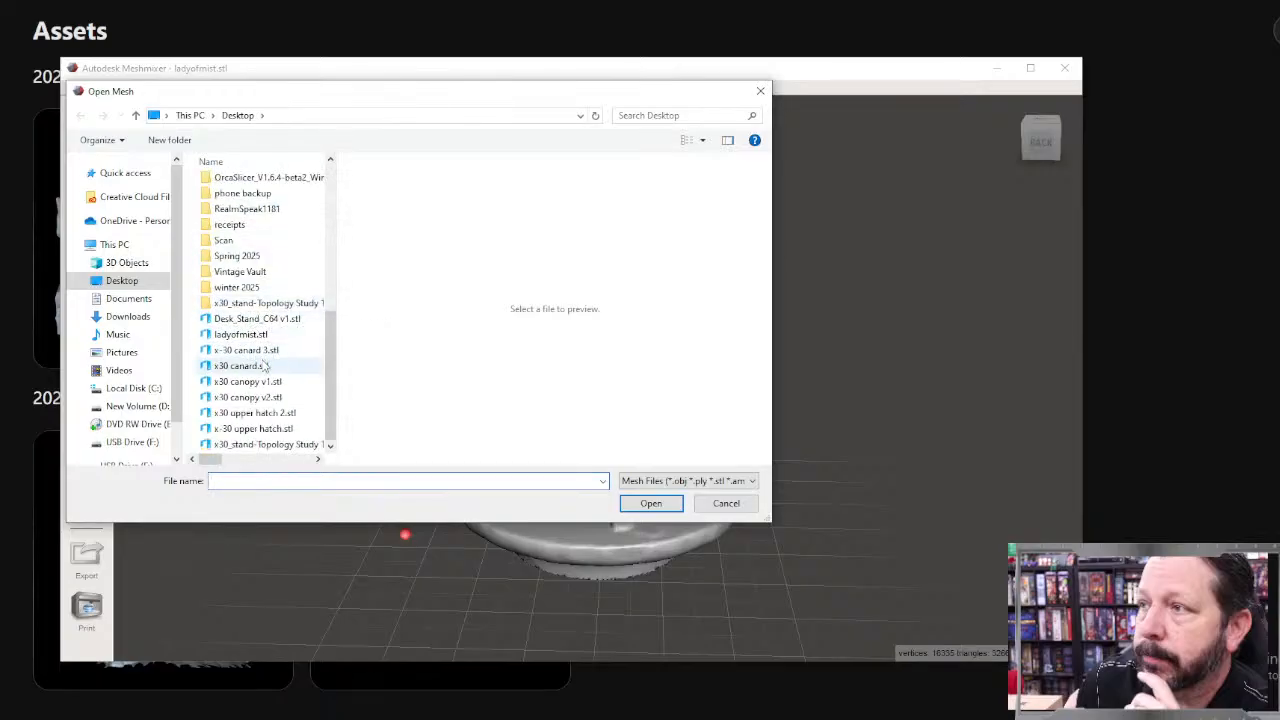
pyautogui.click(136, 318)
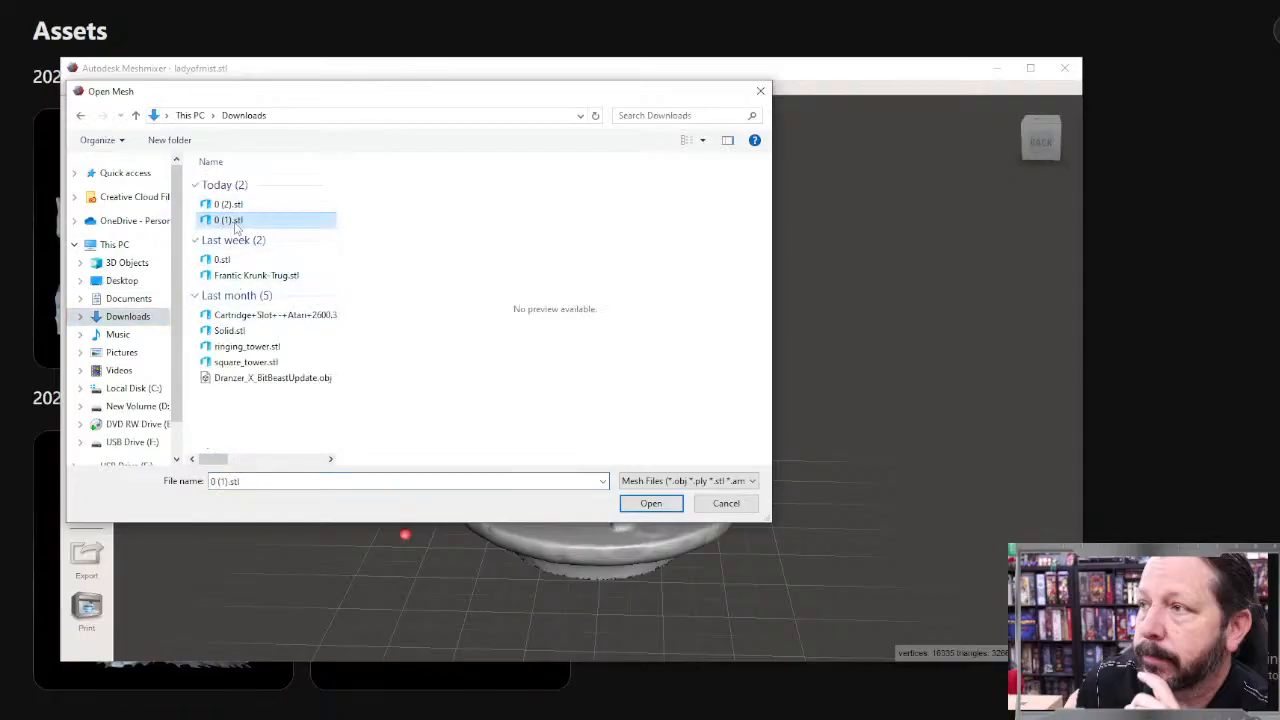
pyautogui.click(650, 504)
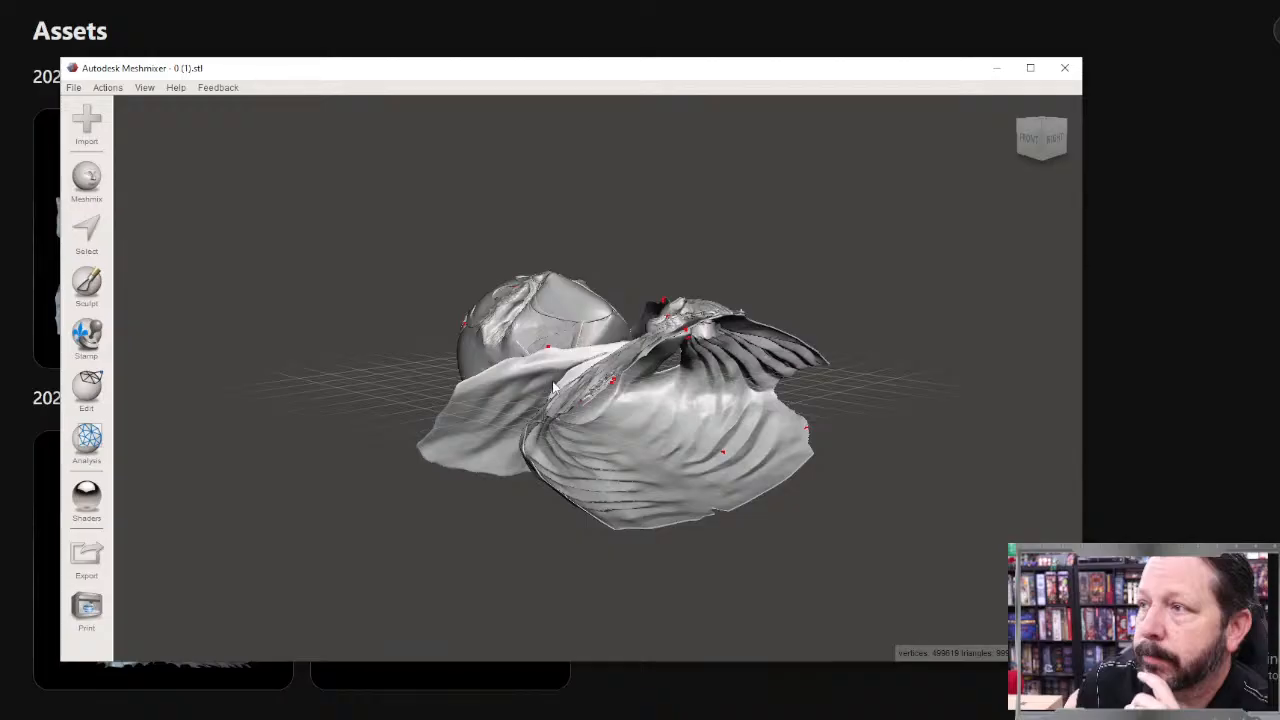
pyautogui.moveTo(692, 360)
pyautogui.mouseDown(button='right')
pyautogui.moveTo(674, 424)
pyautogui.moveTo(443, 494)
pyautogui.moveTo(451, 458)
pyautogui.moveTo(539, 438)
pyautogui.mouseUp(button='right')
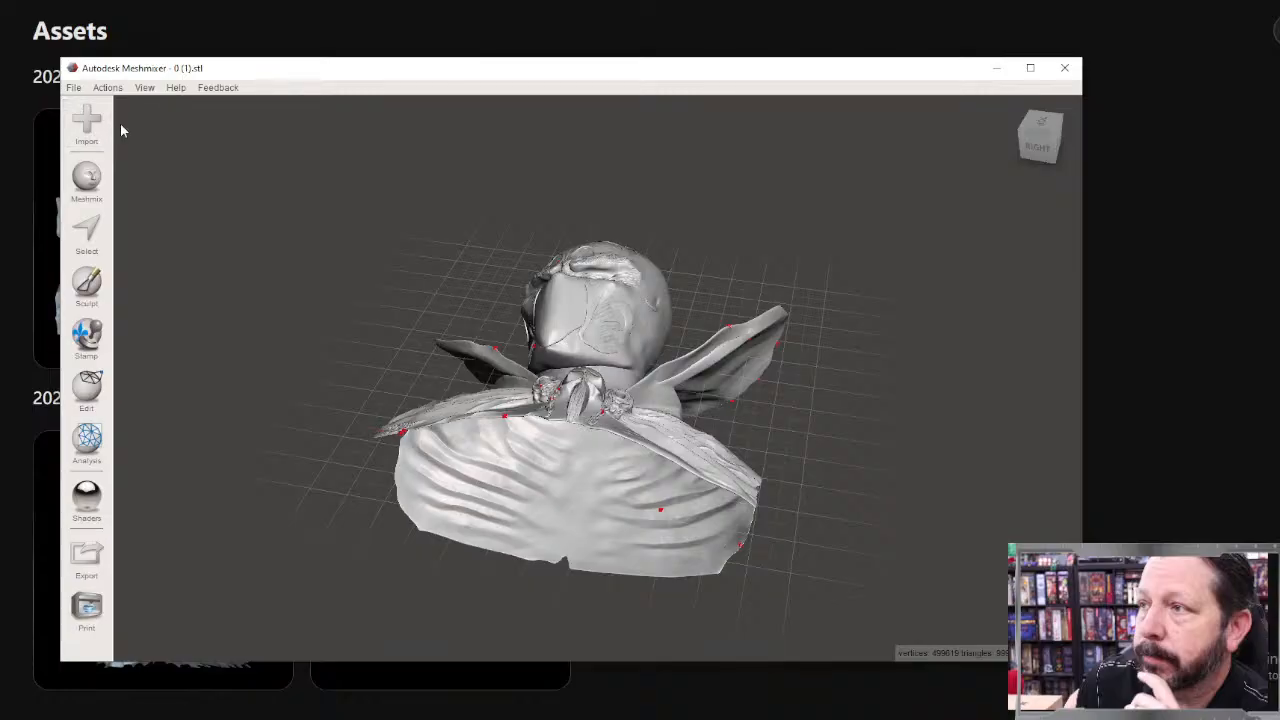
# Step: Replace the bust with the mesh file 0 (2).stl from Downloads and view the imported figure from the side
pyautogui.click(88, 127)
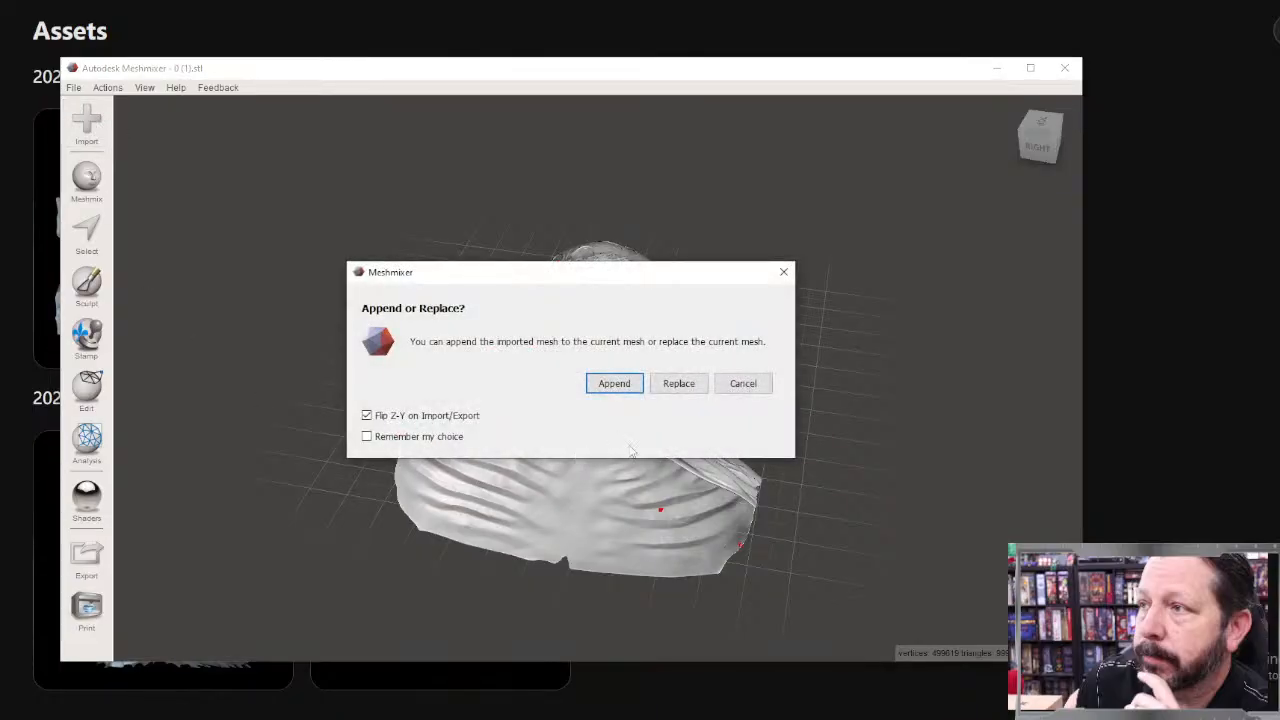
pyautogui.click(684, 390)
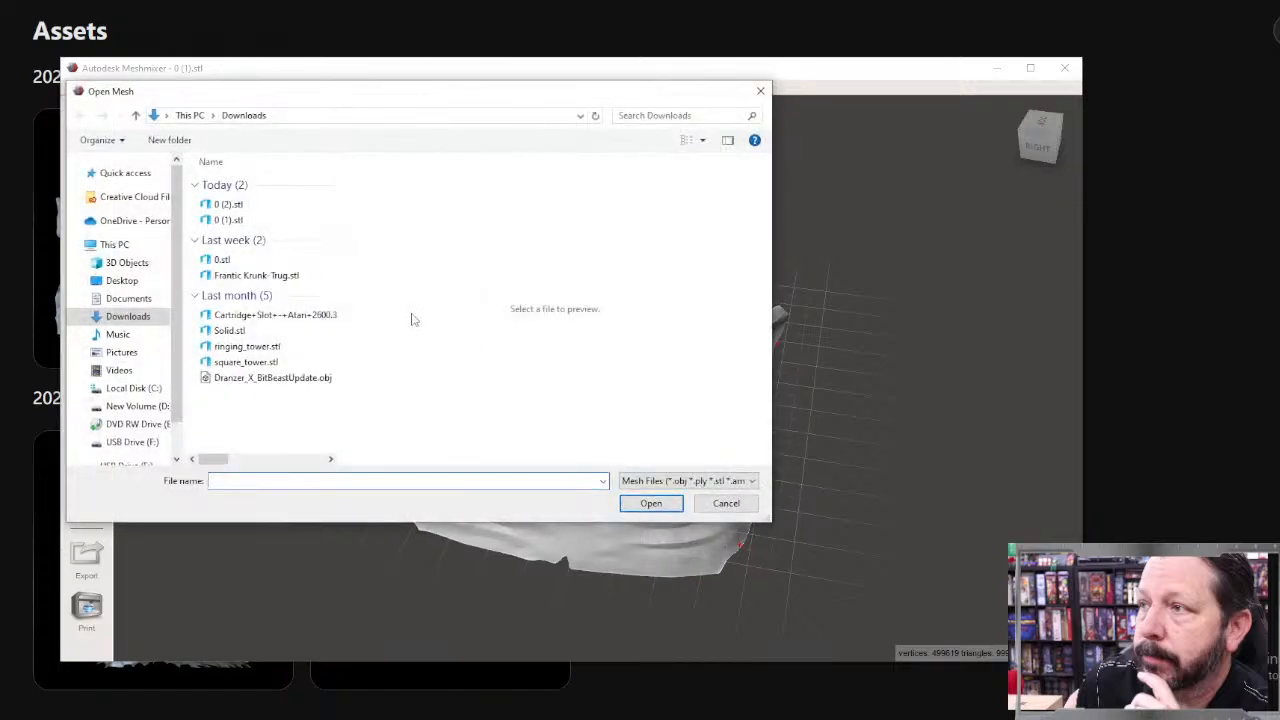
pyautogui.click(235, 206)
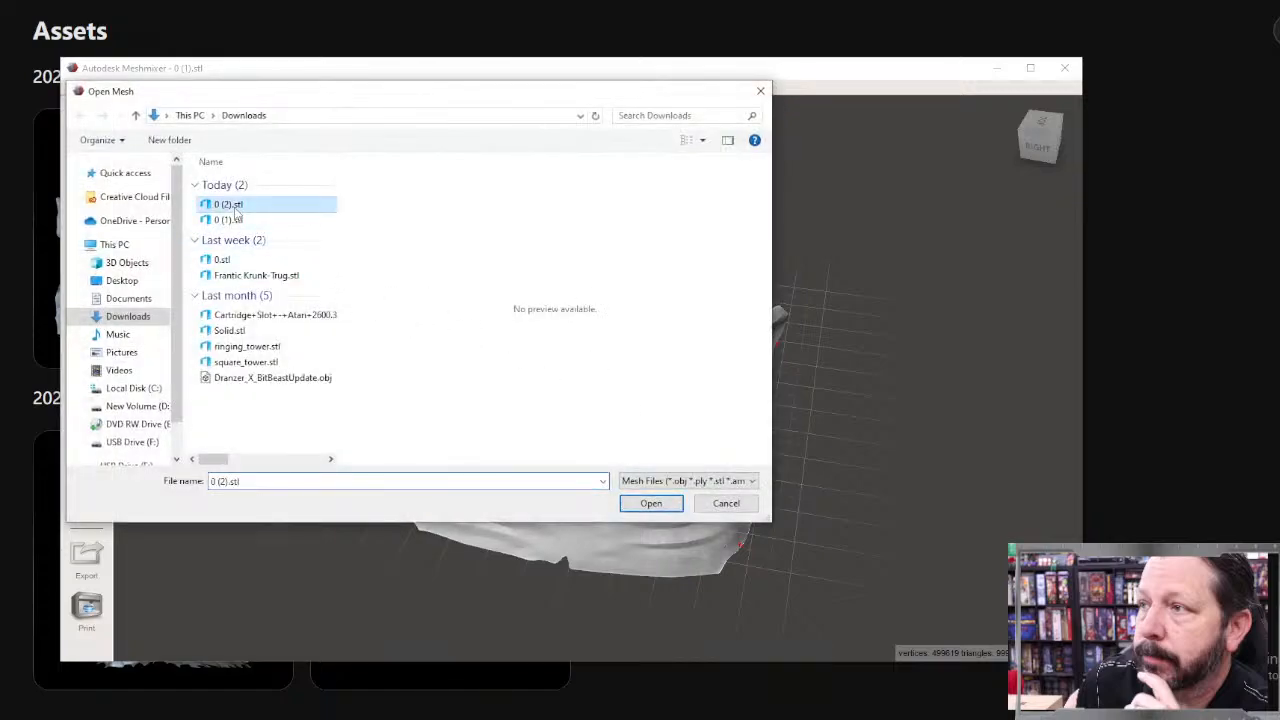
pyautogui.click(652, 503)
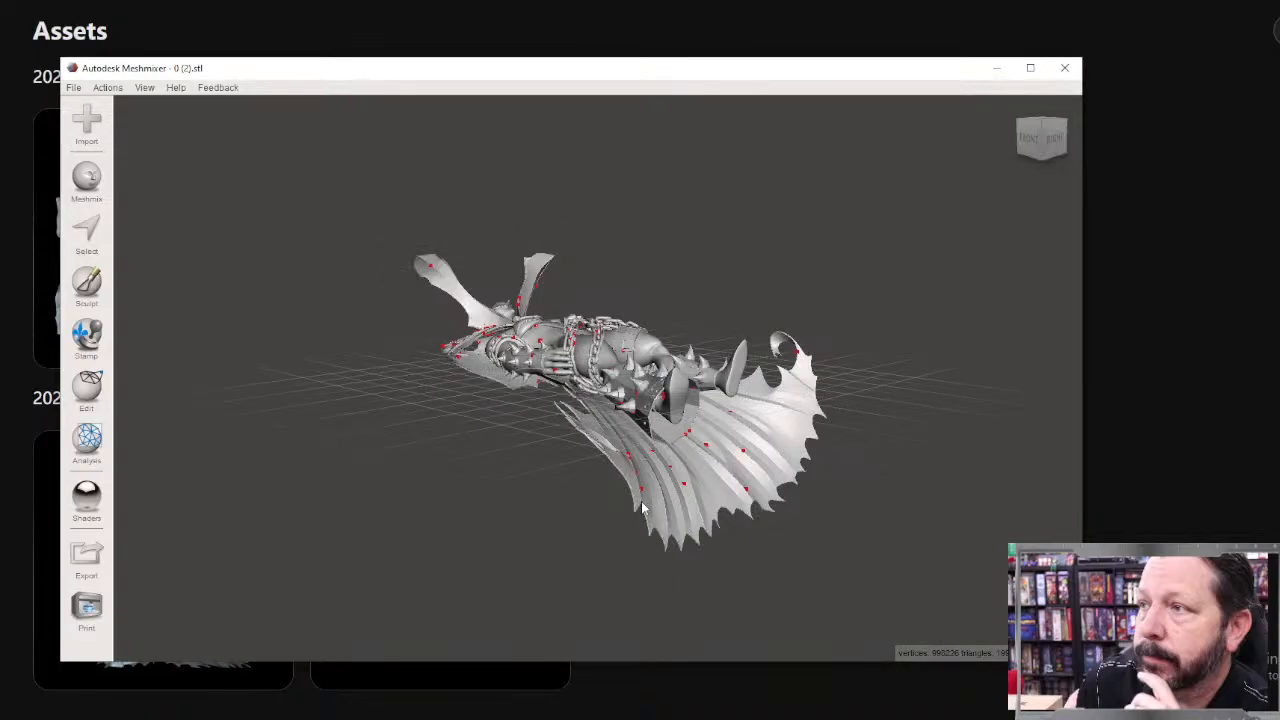
pyautogui.moveTo(704, 325); pyautogui.dragTo(815, 391, button='right')
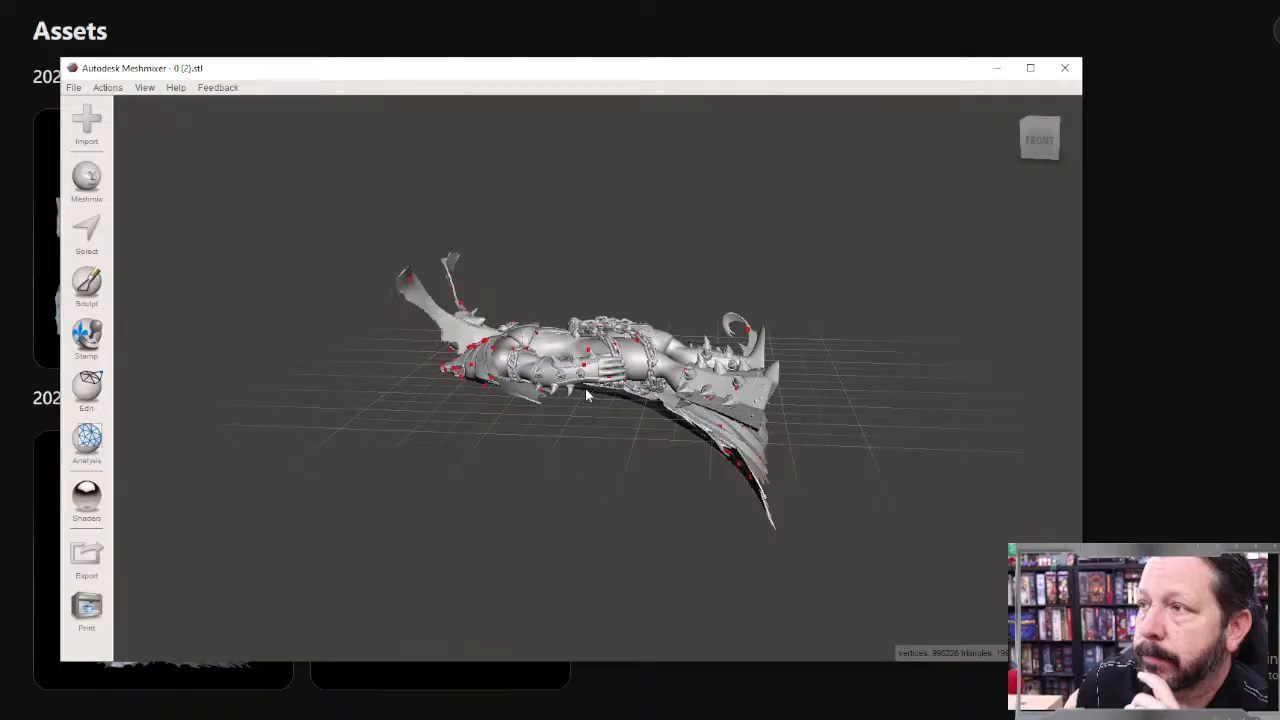
# Step: Run the Inspector on the caped figure, auto-repair all its mesh defects with Flat Fill, and show it in the front view
pyautogui.click(90, 436)
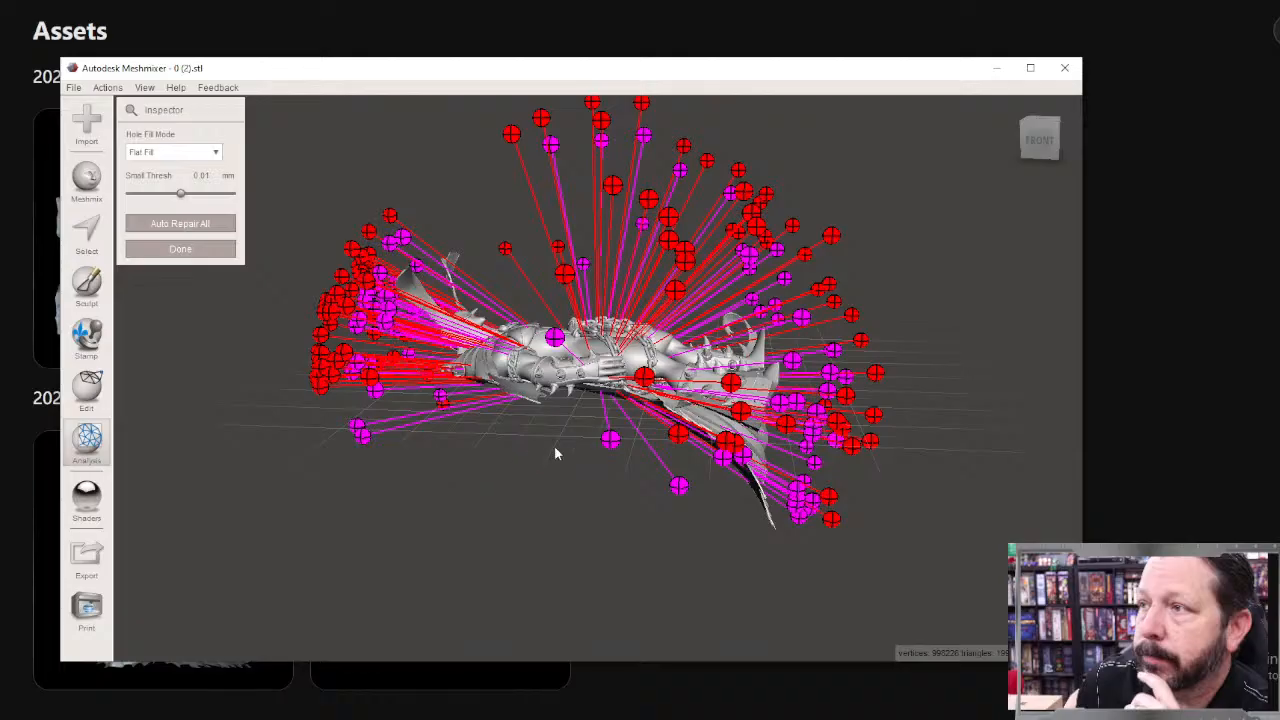
pyautogui.click(182, 226)
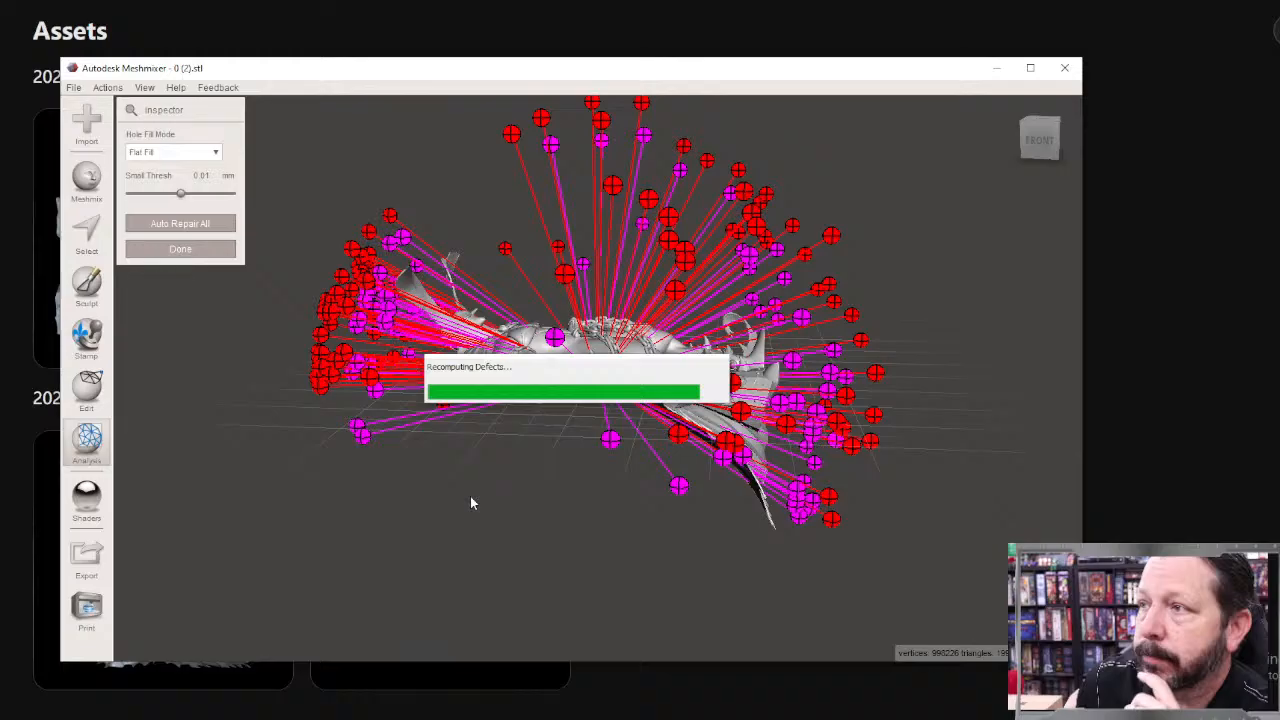
pyautogui.moveTo(566, 446); pyautogui.dragTo(1108, 429, button='right')
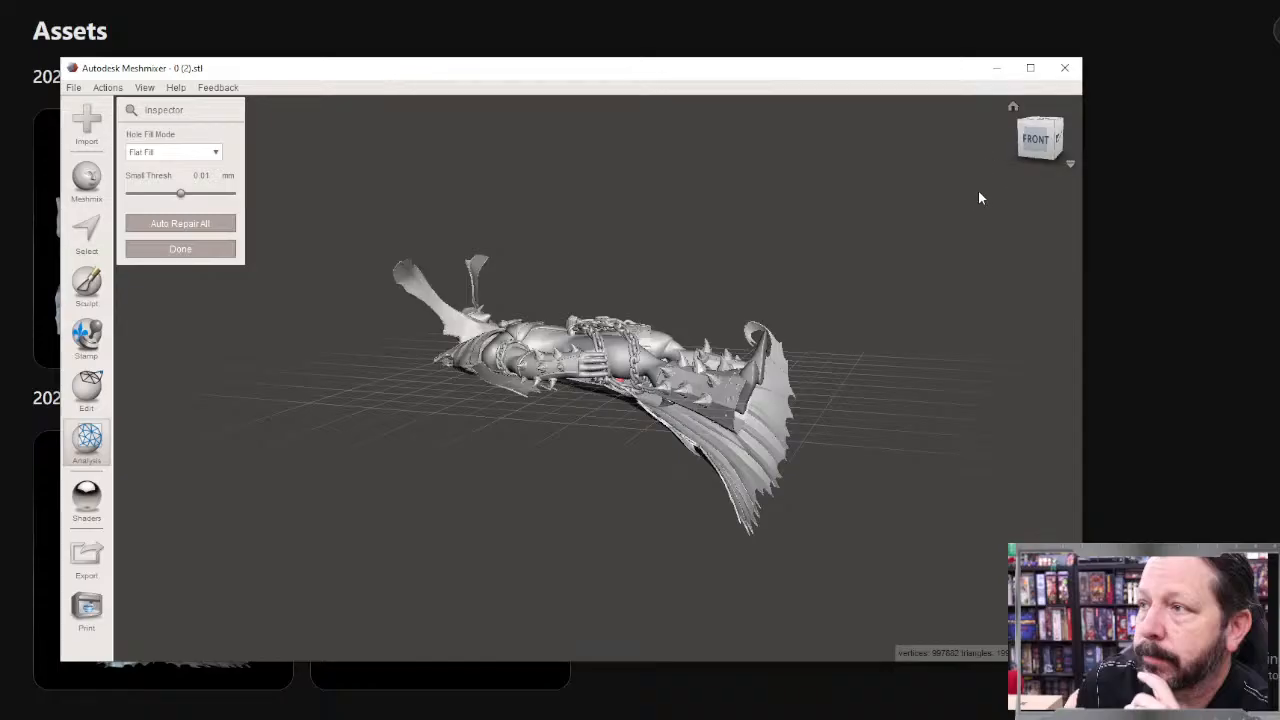
pyautogui.click(1036, 145)
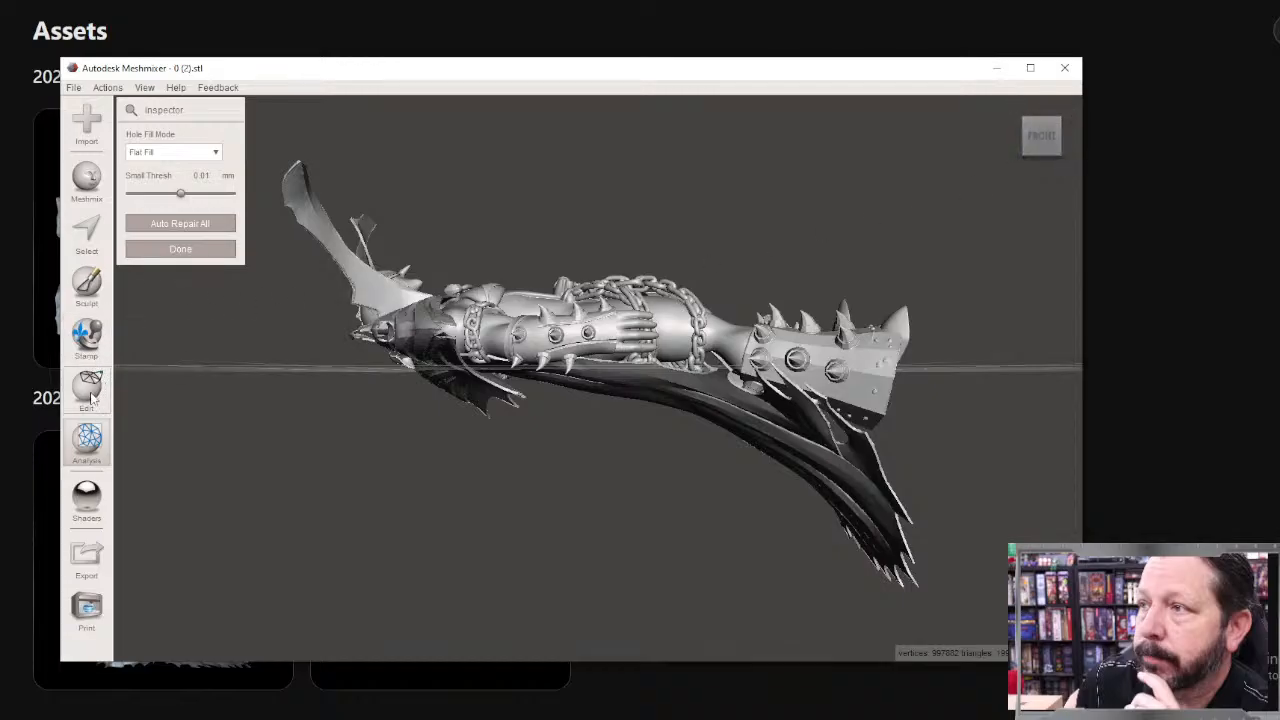
# Step: Close the Inspector and use Transform to rotate the caped figure 90 degrees about X so it stands upright
pyautogui.click(182, 251)
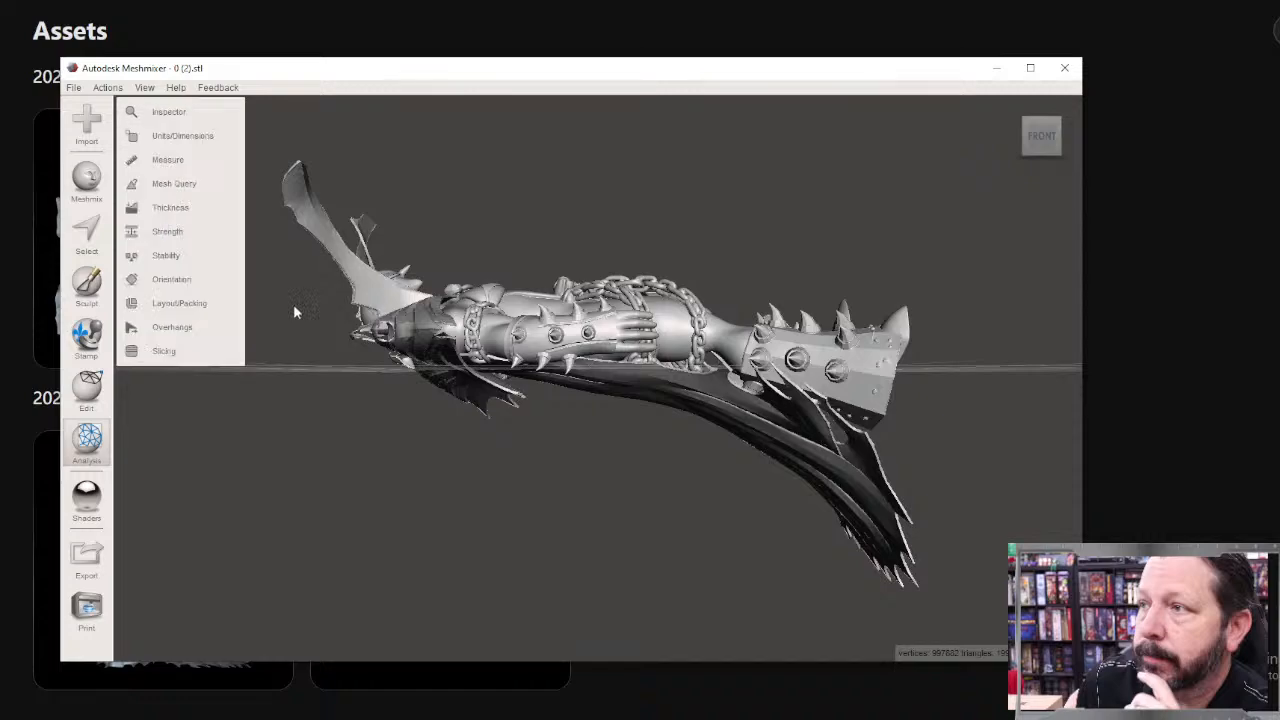
pyautogui.click(86, 385)
pyautogui.click(187, 161)
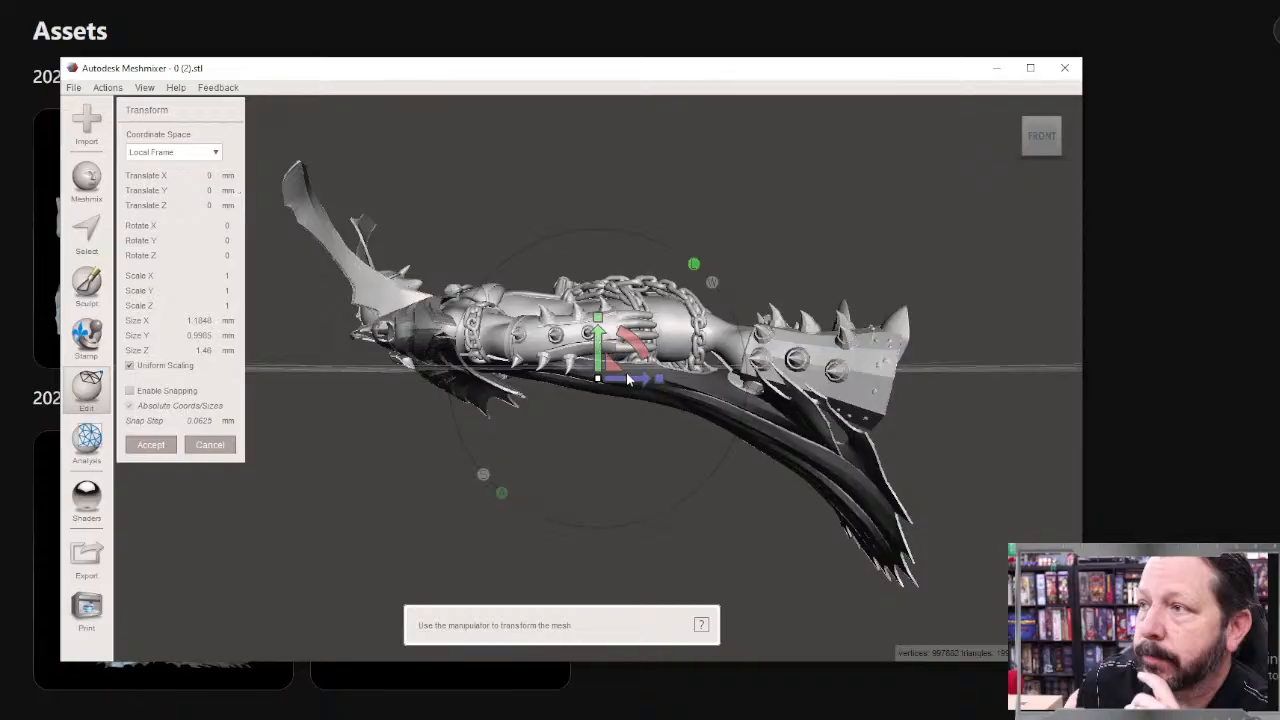
pyautogui.moveTo(626, 350); pyautogui.dragTo(698, 458)
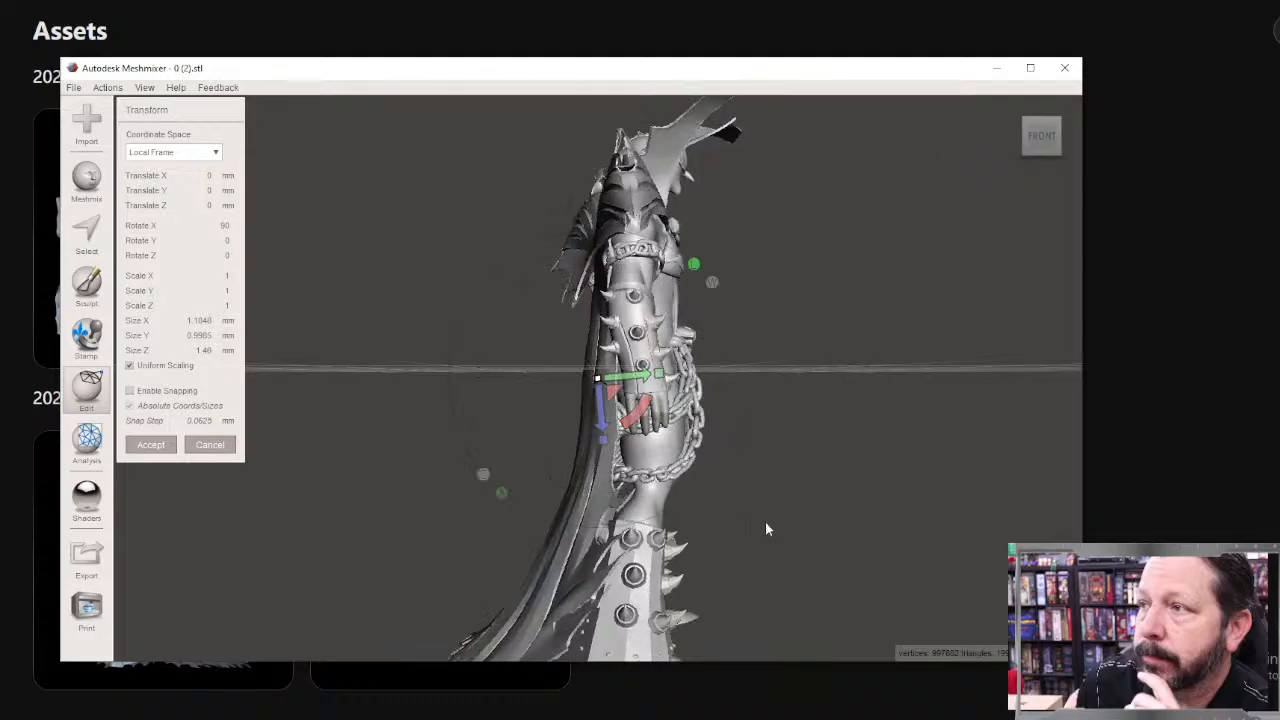
pyautogui.moveTo(639, 412); pyautogui.dragTo(694, 469)
pyautogui.scroll(-5, 706, 514)
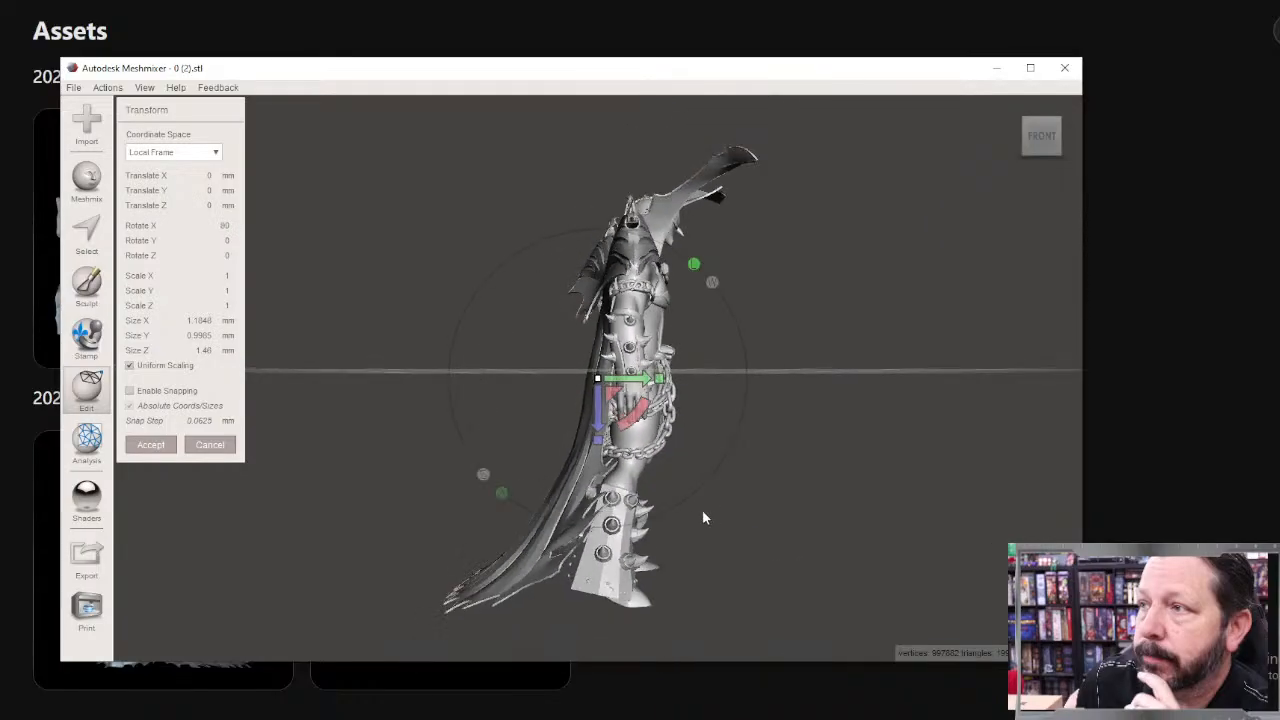
pyautogui.moveTo(742, 506); pyautogui.dragTo(597, 428, button='right')
# Step: Move the upright figure up until its feet rest on the ground grid, with a Y translation of about 0.74 mm
pyautogui.moveTo(594, 402); pyautogui.dragTo(574, 232)
pyautogui.moveTo(574, 232); pyautogui.dragTo(770, 561, button='right')
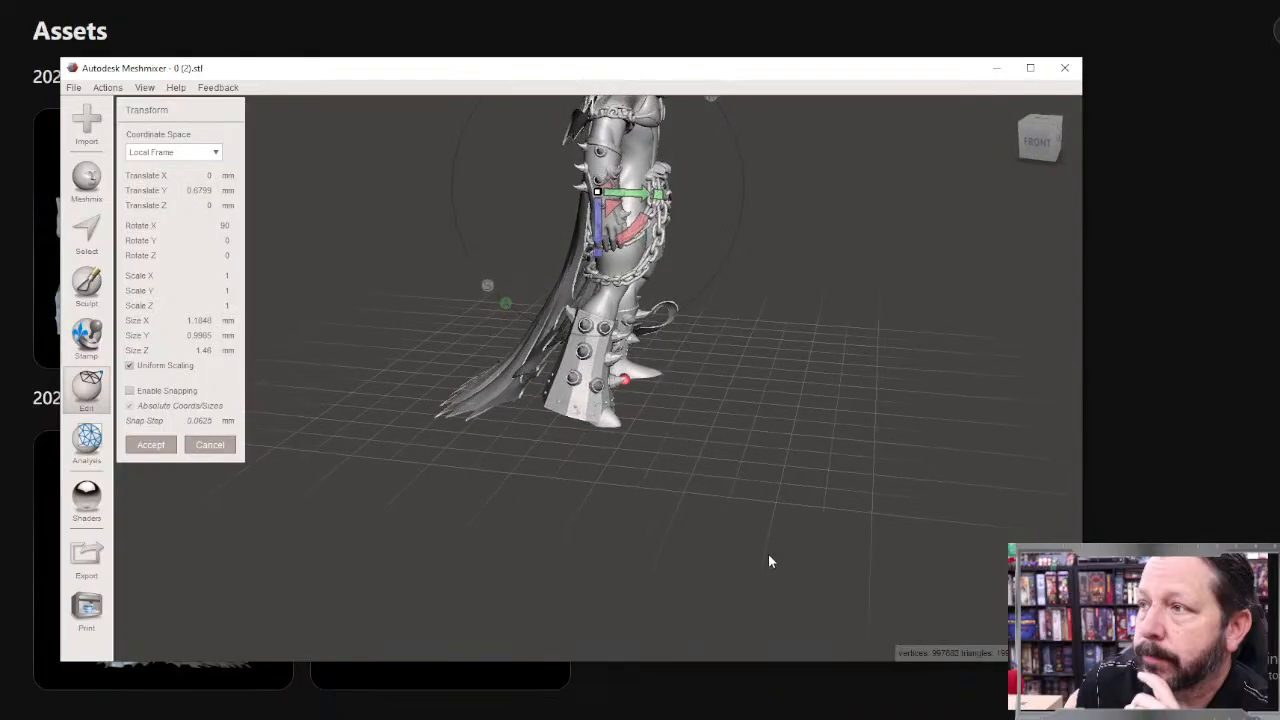
pyautogui.moveTo(597, 242)
pyautogui.mouseDown()
pyautogui.moveTo(597, 215)
pyautogui.moveTo(596, 240)
pyautogui.mouseUp()
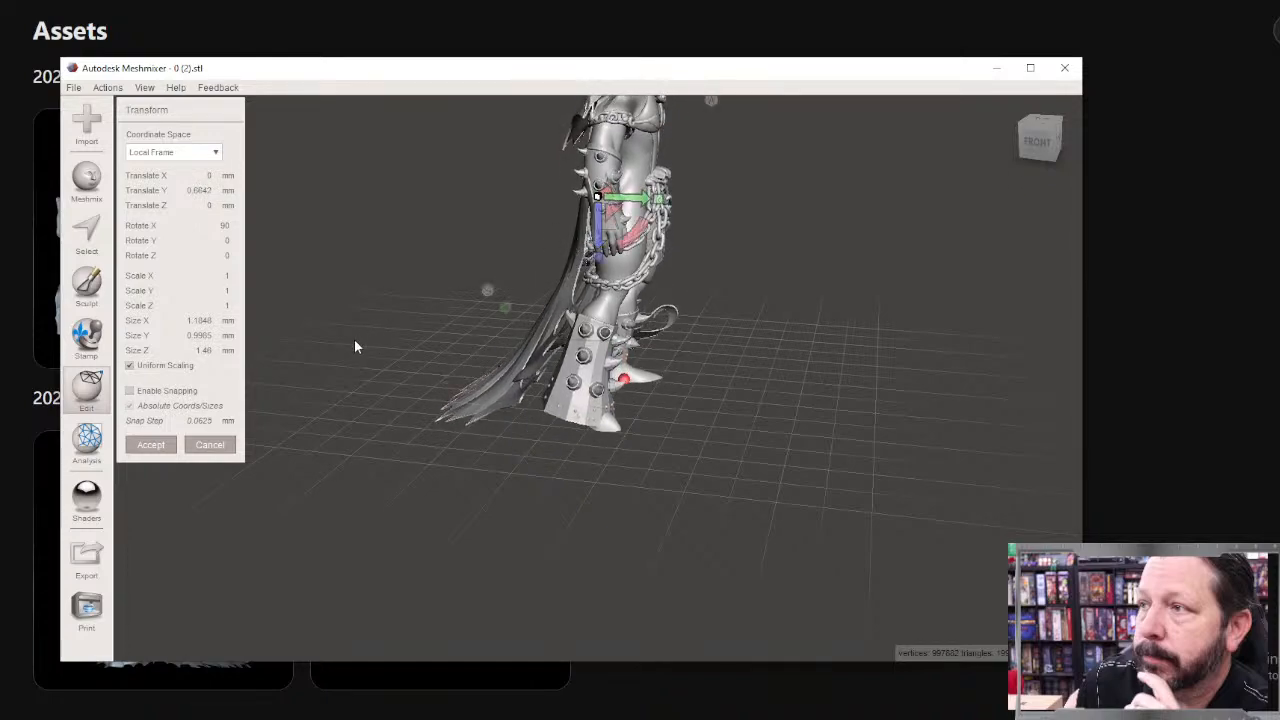
pyautogui.click(1035, 144)
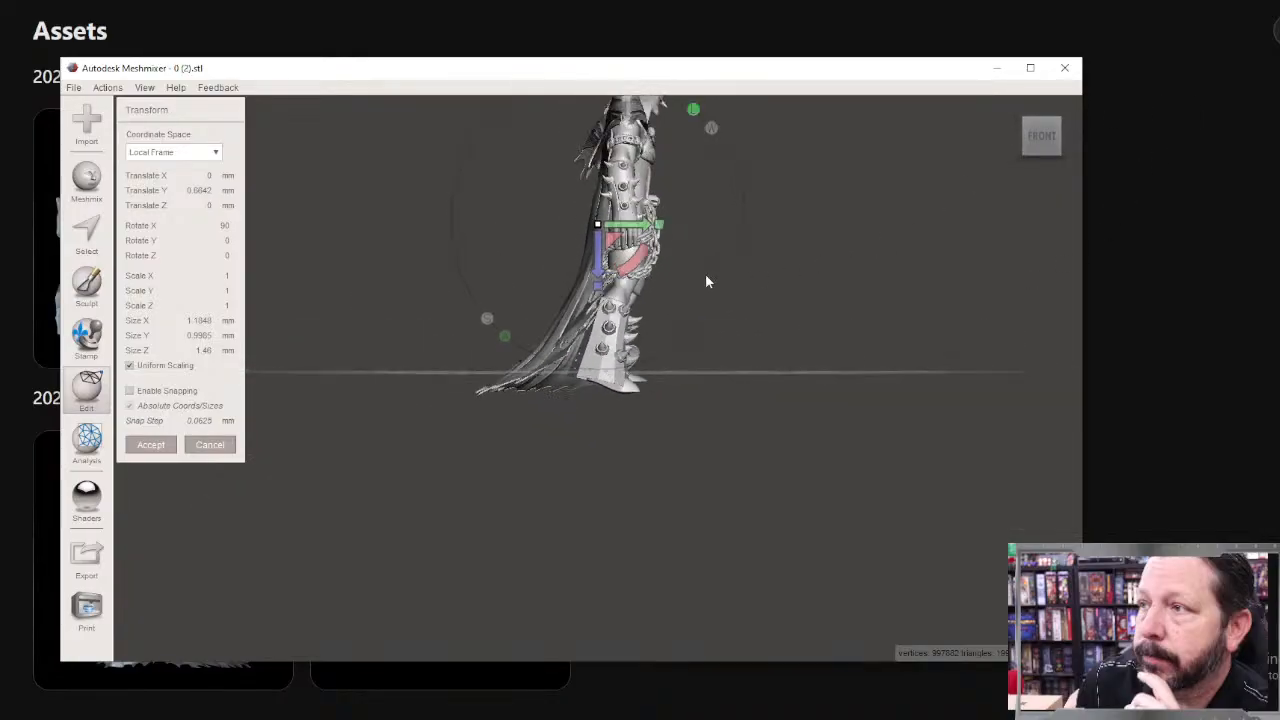
pyautogui.scroll(5, 705, 281)
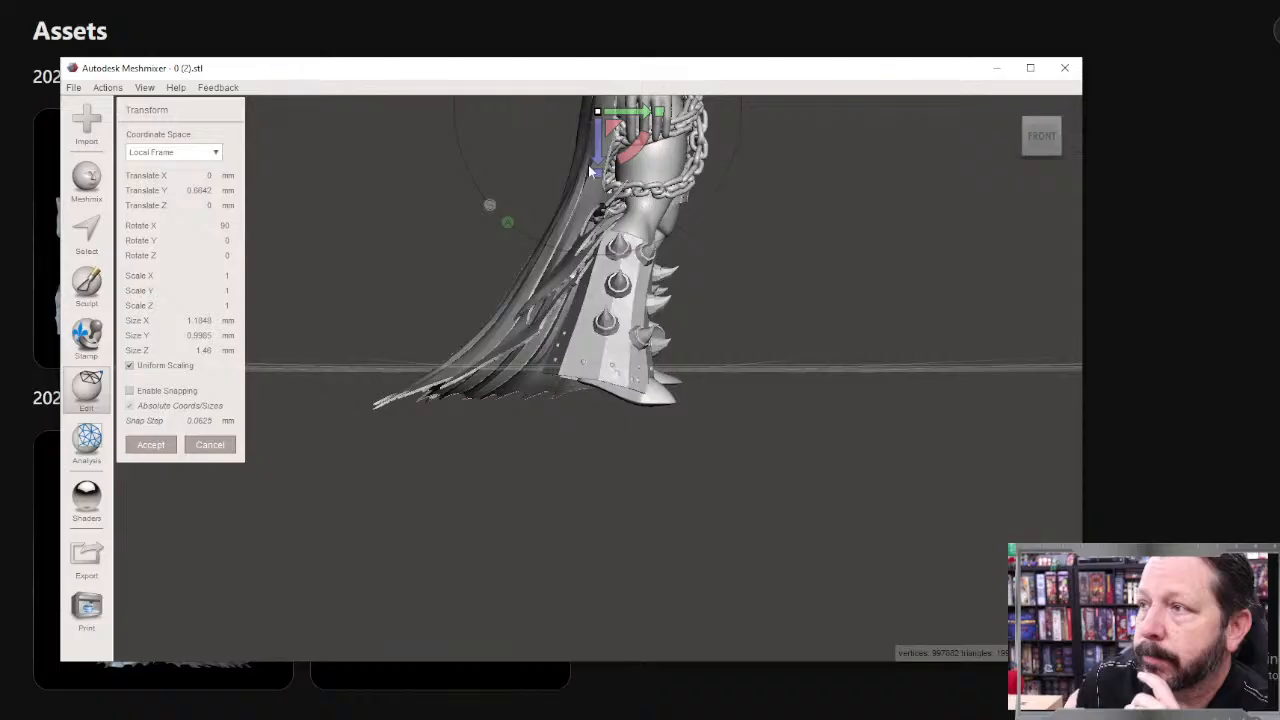
pyautogui.moveTo(592, 170); pyautogui.dragTo(608, 124)
pyautogui.scroll(-3, 745, 226)
# Step: Rotate the figure 90 degrees about Z so it faces the front view, and accept the transform
pyautogui.moveTo(724, 240); pyautogui.dragTo(772, 340, button='right')
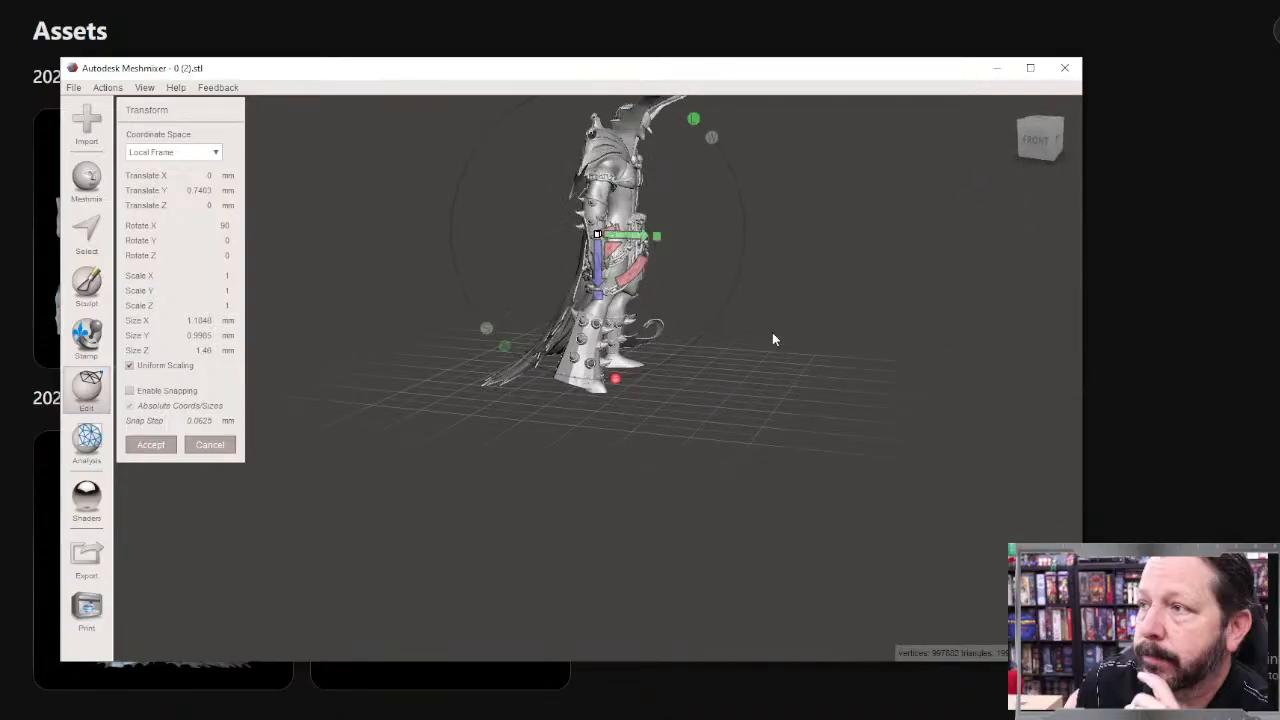
pyautogui.moveTo(735, 284); pyautogui.dragTo(740, 380, button='right')
pyautogui.moveTo(658, 272); pyautogui.dragTo(646, 391)
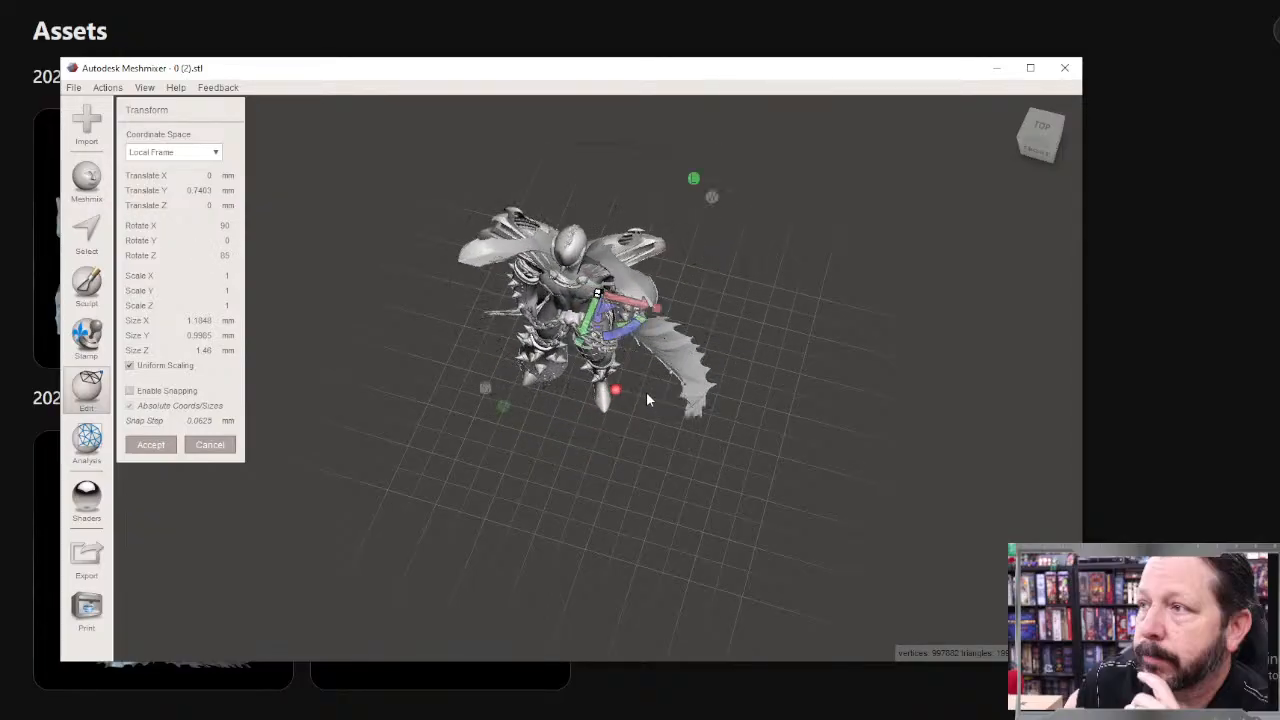
pyautogui.click(1034, 152)
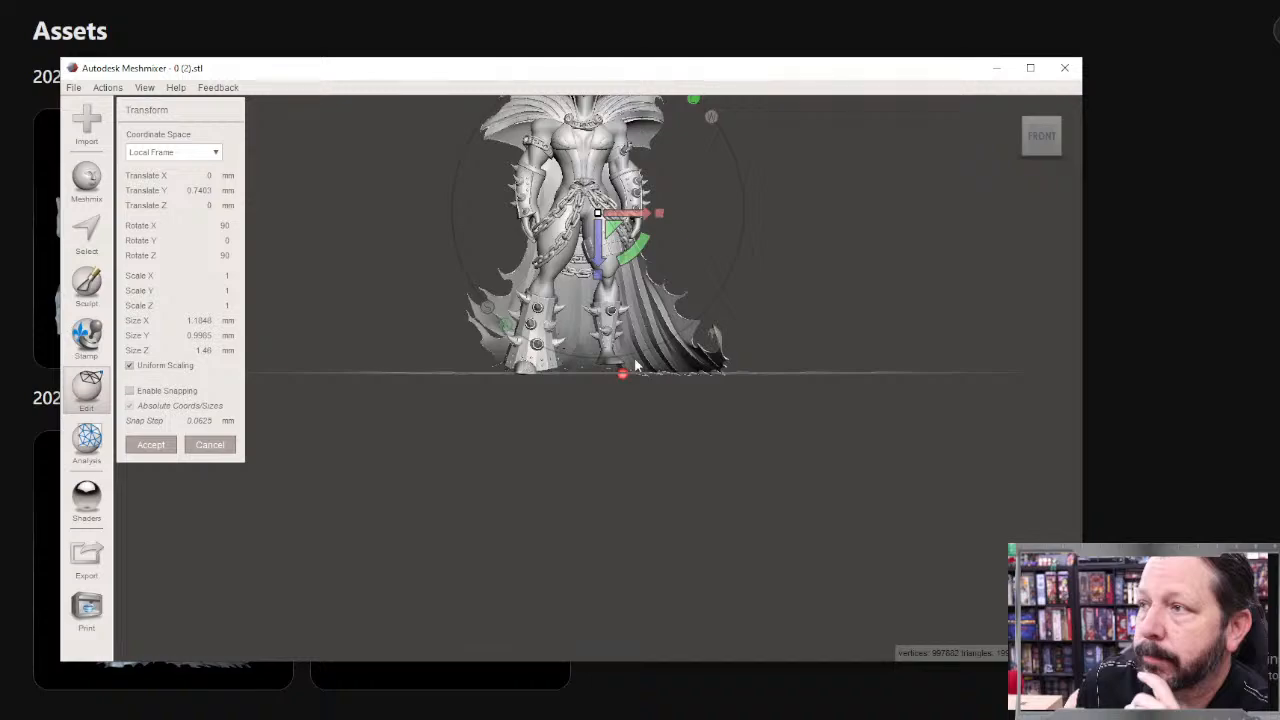
pyautogui.moveTo(725, 402); pyautogui.dragTo(663, 253, button='right')
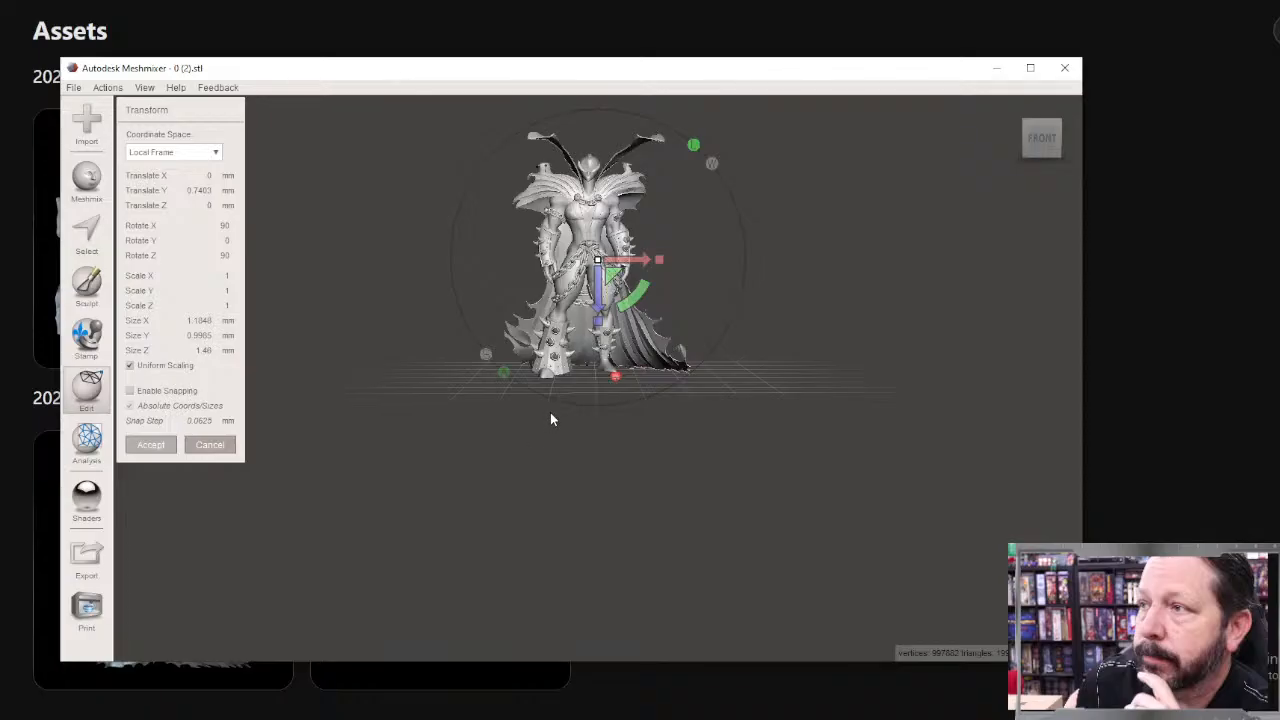
pyautogui.click(150, 444)
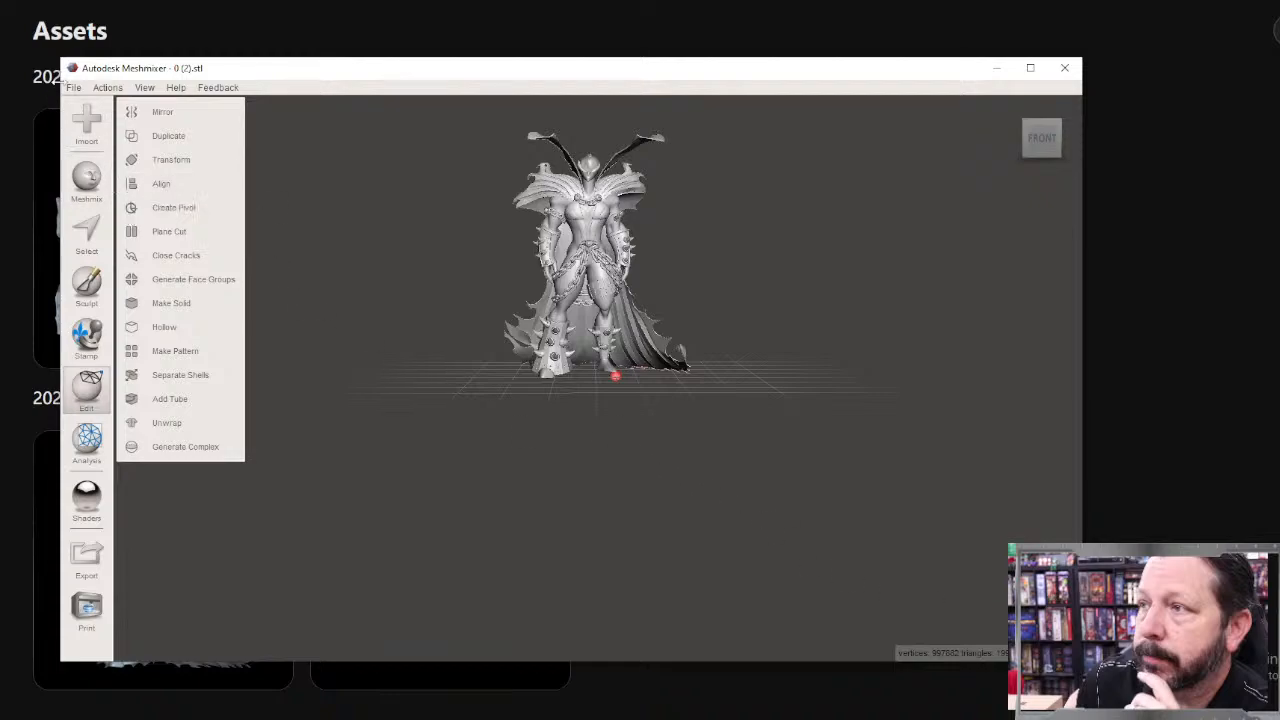
# Step: Save the reoriented figure to the Desktop in Meshmixer format as Spawn_01
pyautogui.click(76, 88)
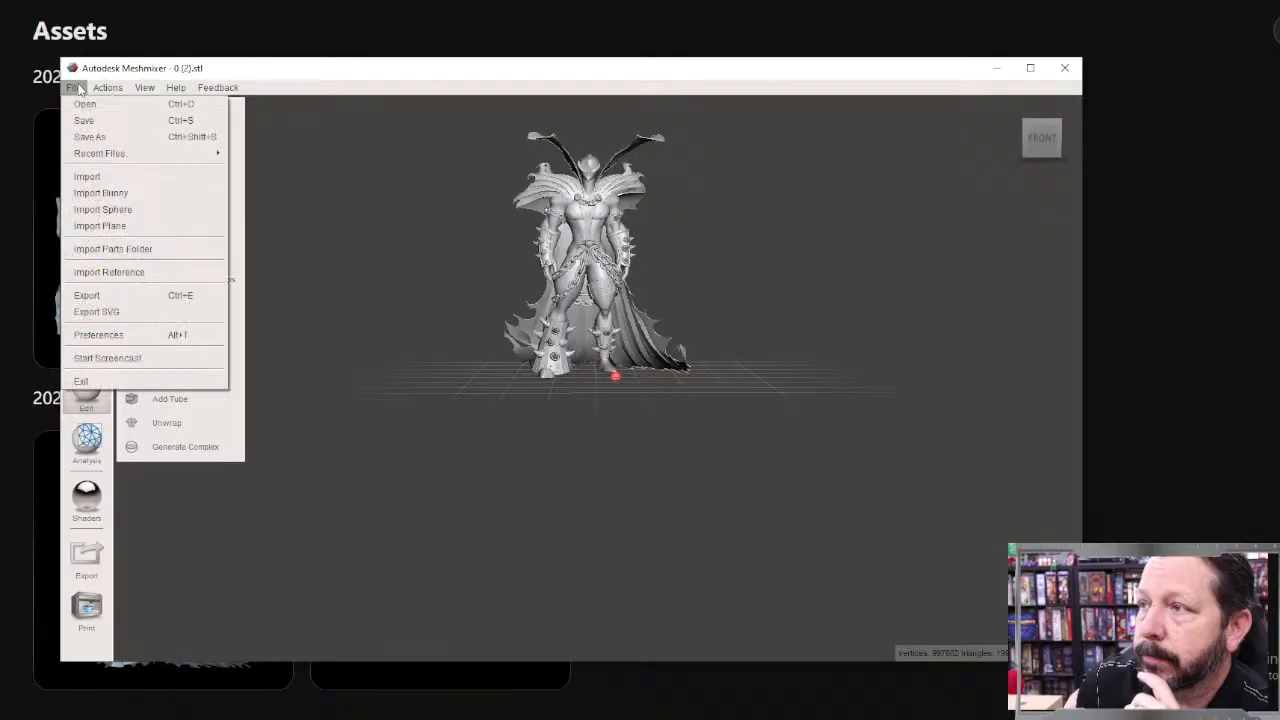
pyautogui.click(90, 137)
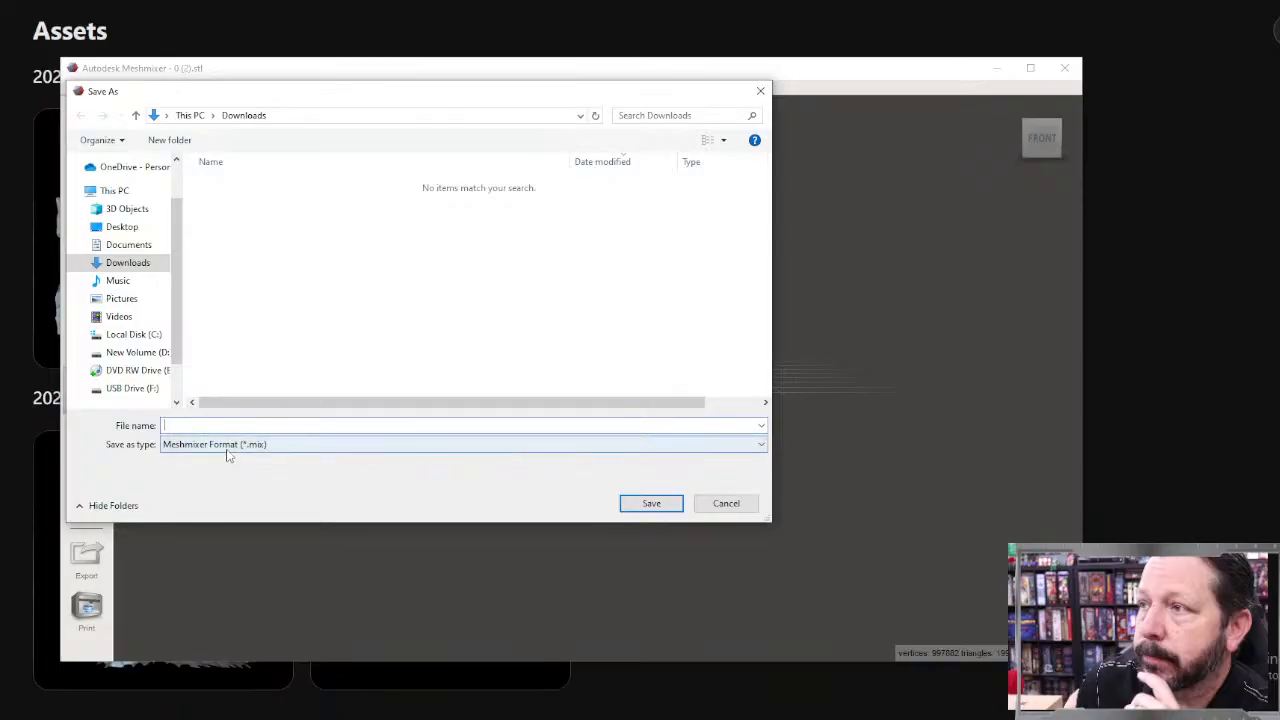
pyautogui.click(197, 428)
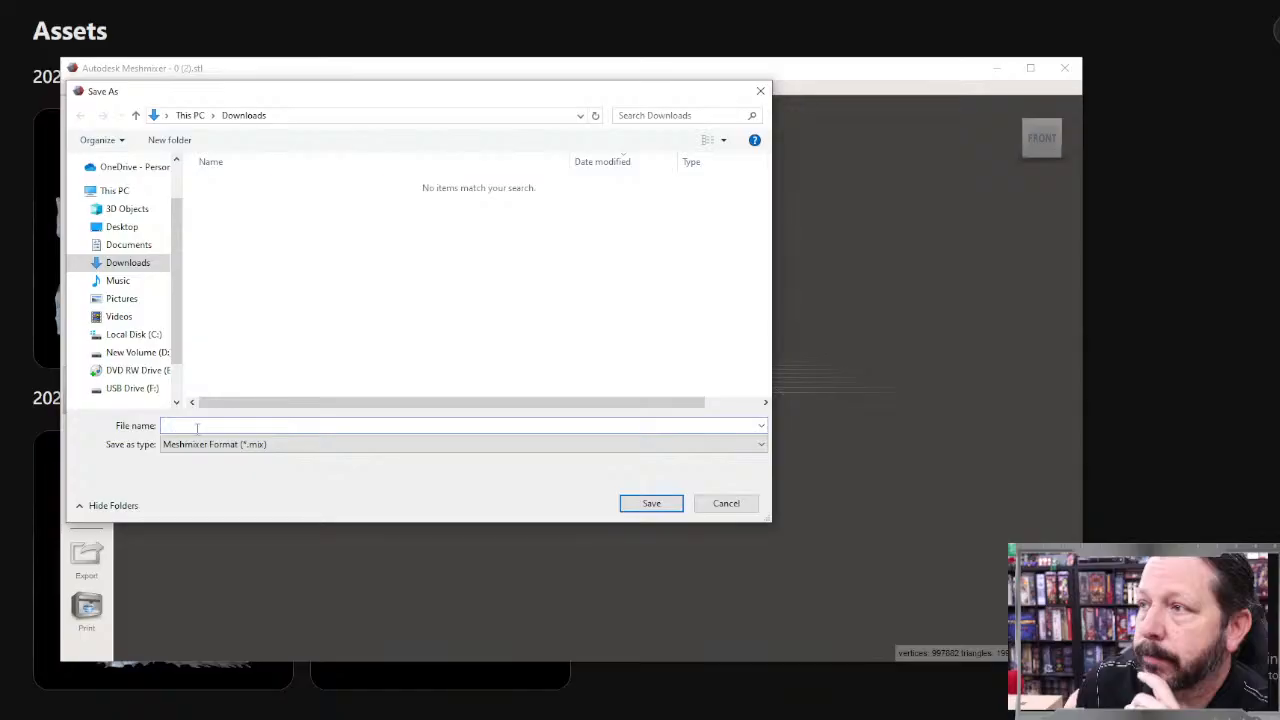
pyautogui.click(122, 226)
pyautogui.click(175, 427)
pyautogui.write('Spaw')
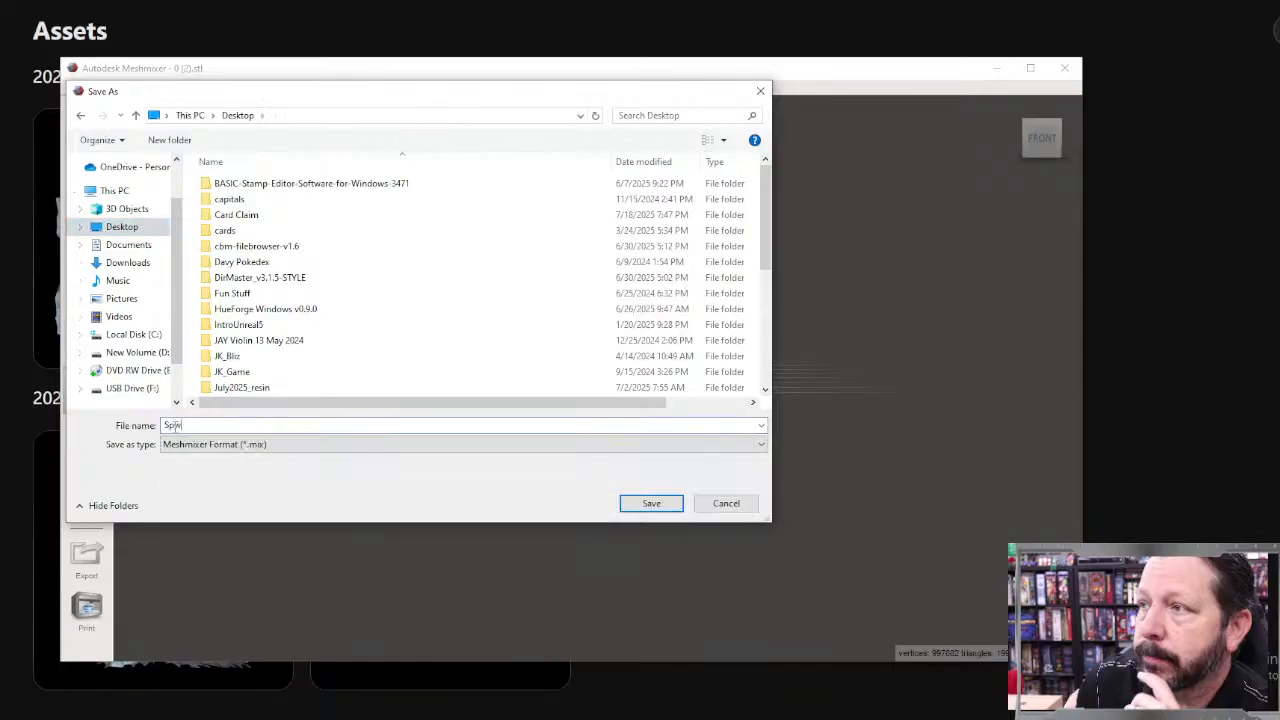
pyautogui.write('n_01')
pyautogui.press('Return')
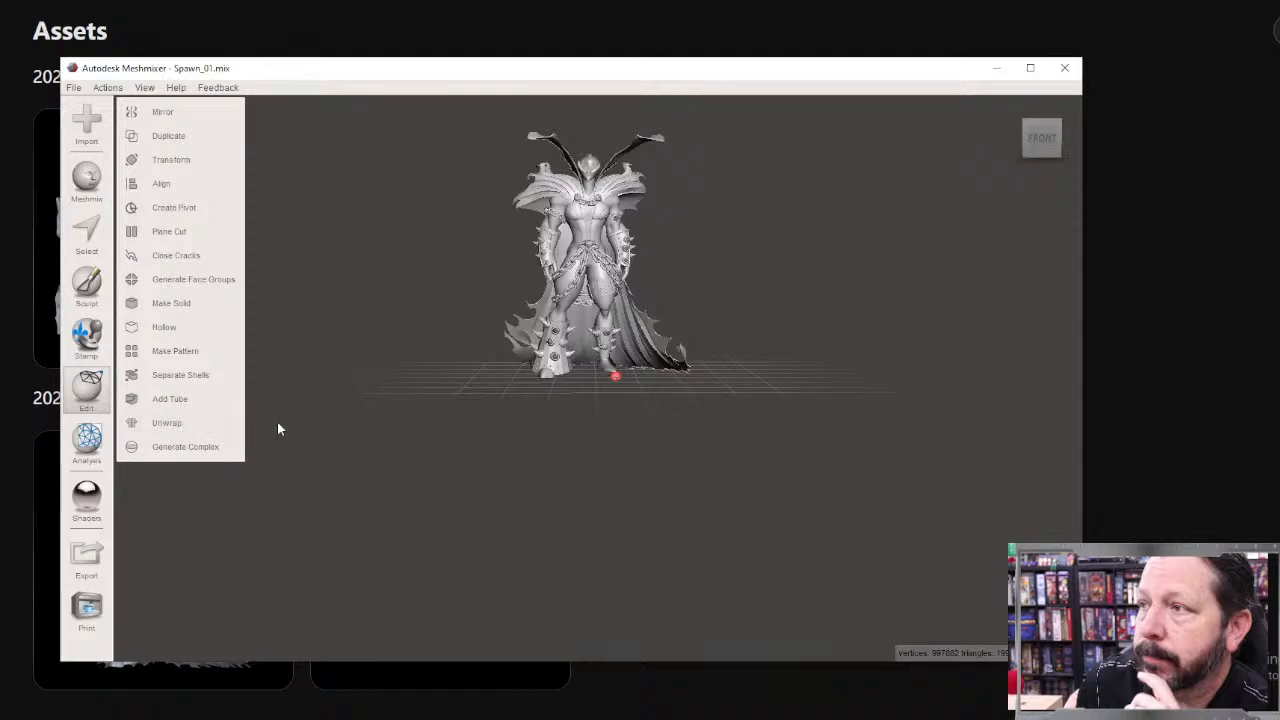
# Step: Examine the standing figure from the front and both sides, including close-ups of its head, collar and shoulder cape
pyautogui.moveTo(637, 228); pyautogui.dragTo(610, 330, button='middle')
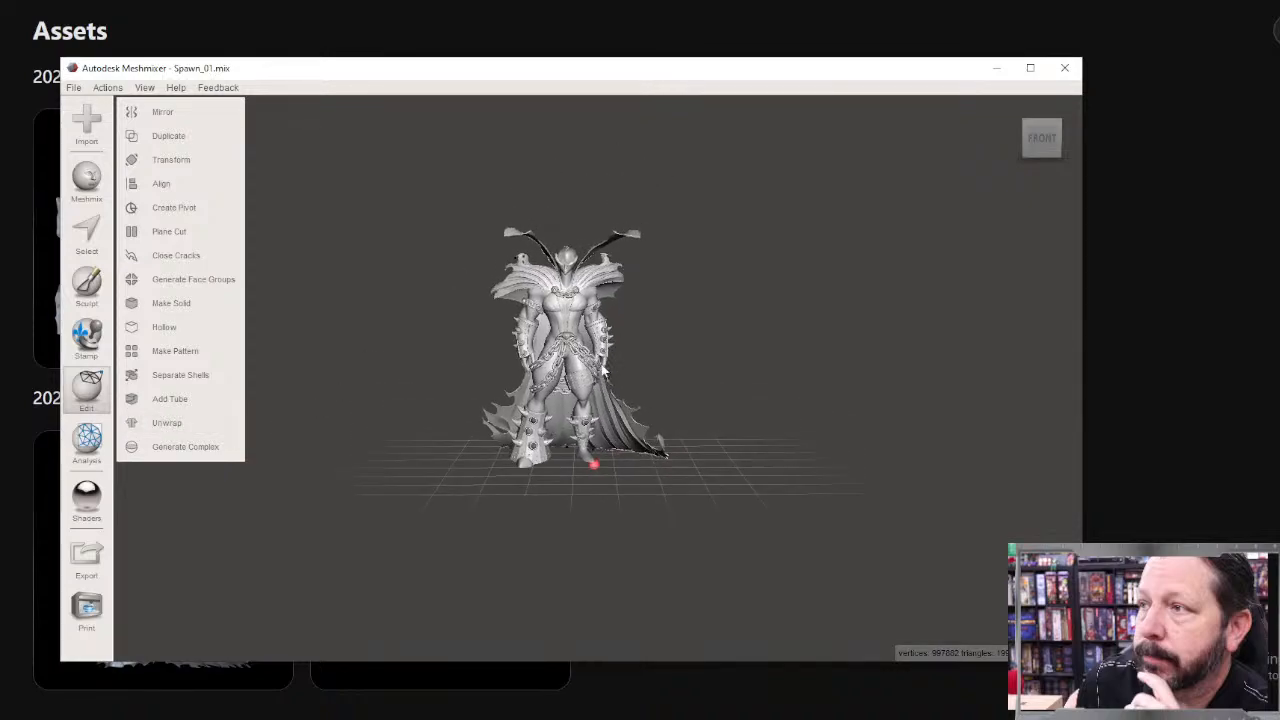
pyautogui.scroll(5, 580, 336)
pyautogui.scroll(1, 555, 334)
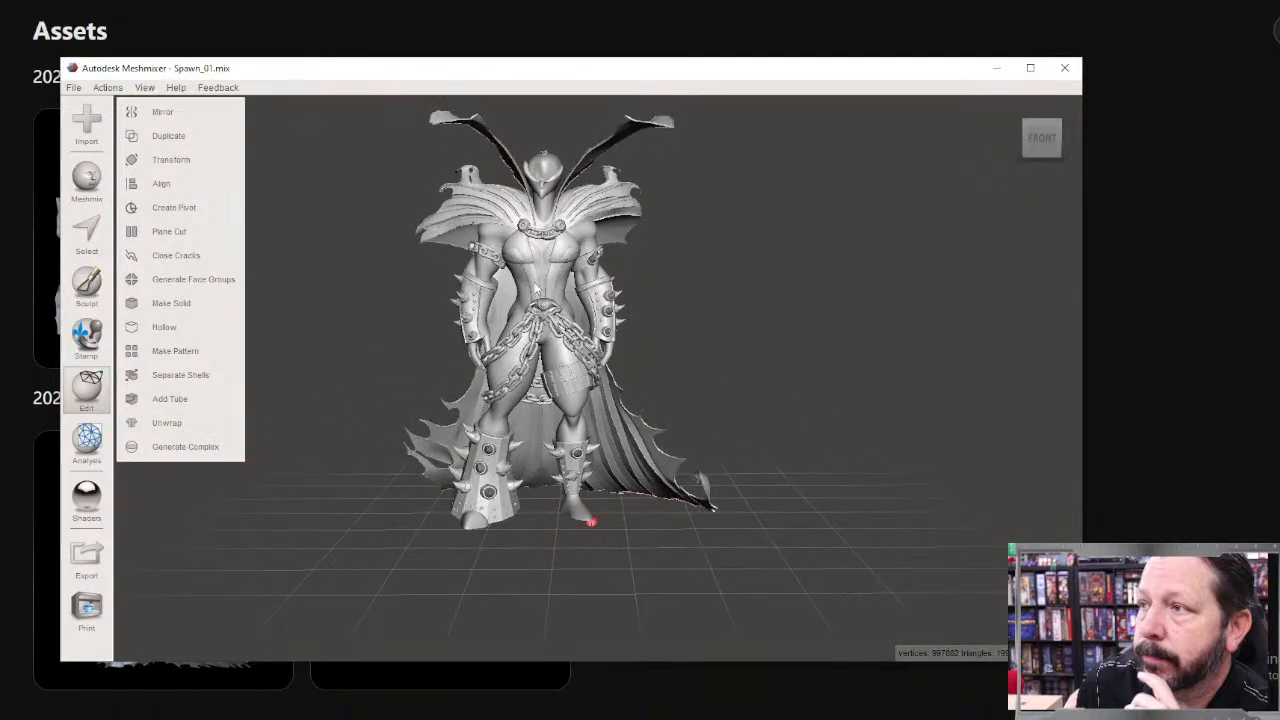
pyautogui.moveTo(536, 284); pyautogui.dragTo(538, 382, button='middle')
pyautogui.moveTo(530, 386); pyautogui.dragTo(650, 412, button='right')
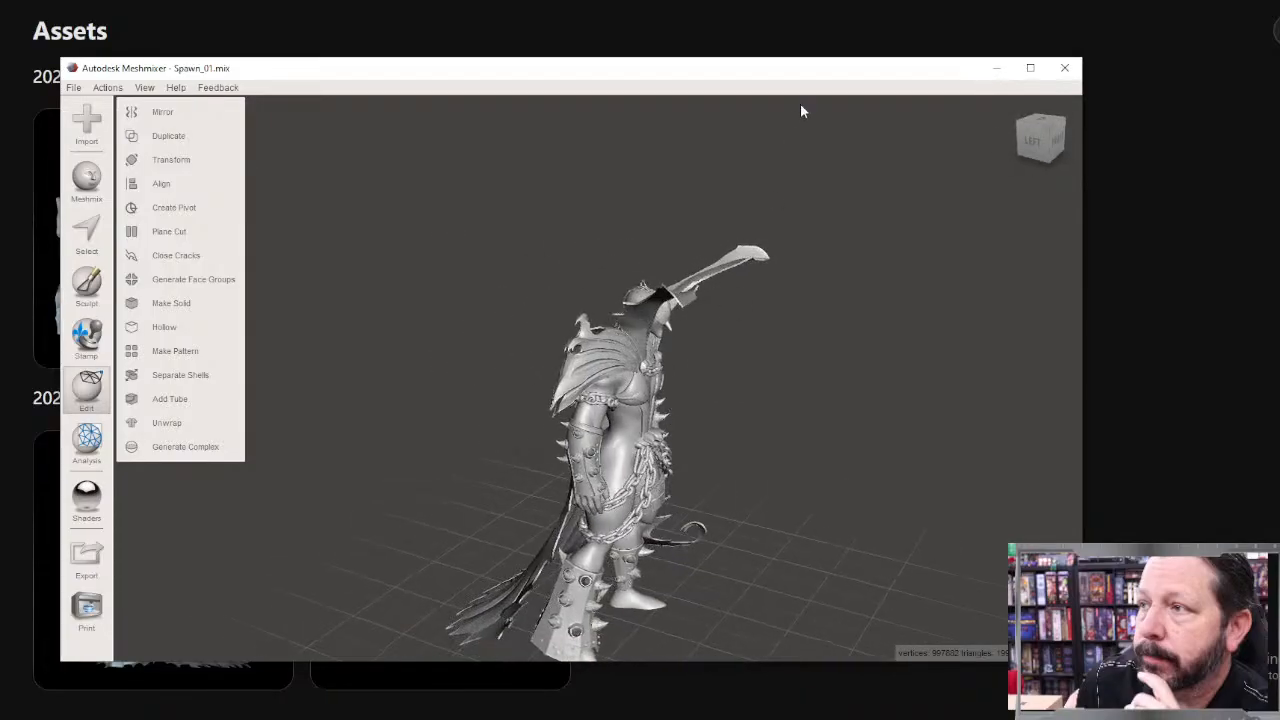
pyautogui.moveTo(535, 456); pyautogui.dragTo(610, 372, button='right')
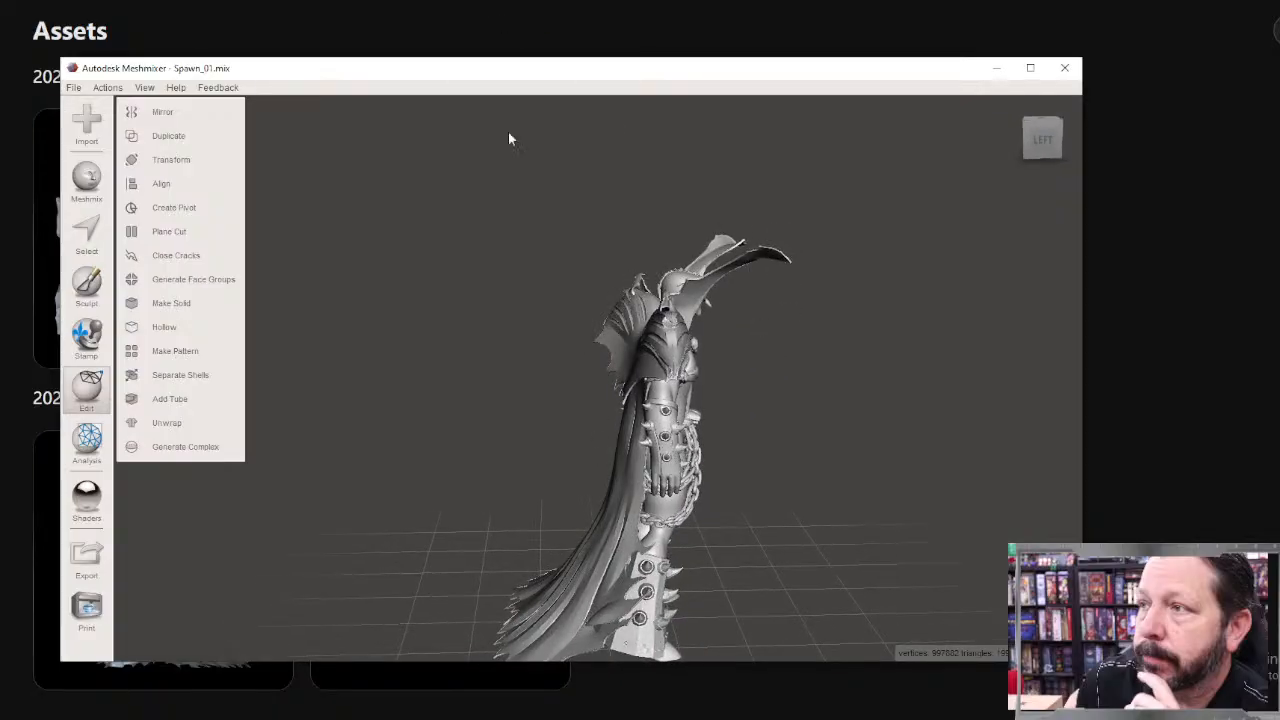
pyautogui.moveTo(775, 372); pyautogui.dragTo(585, 353, button='right')
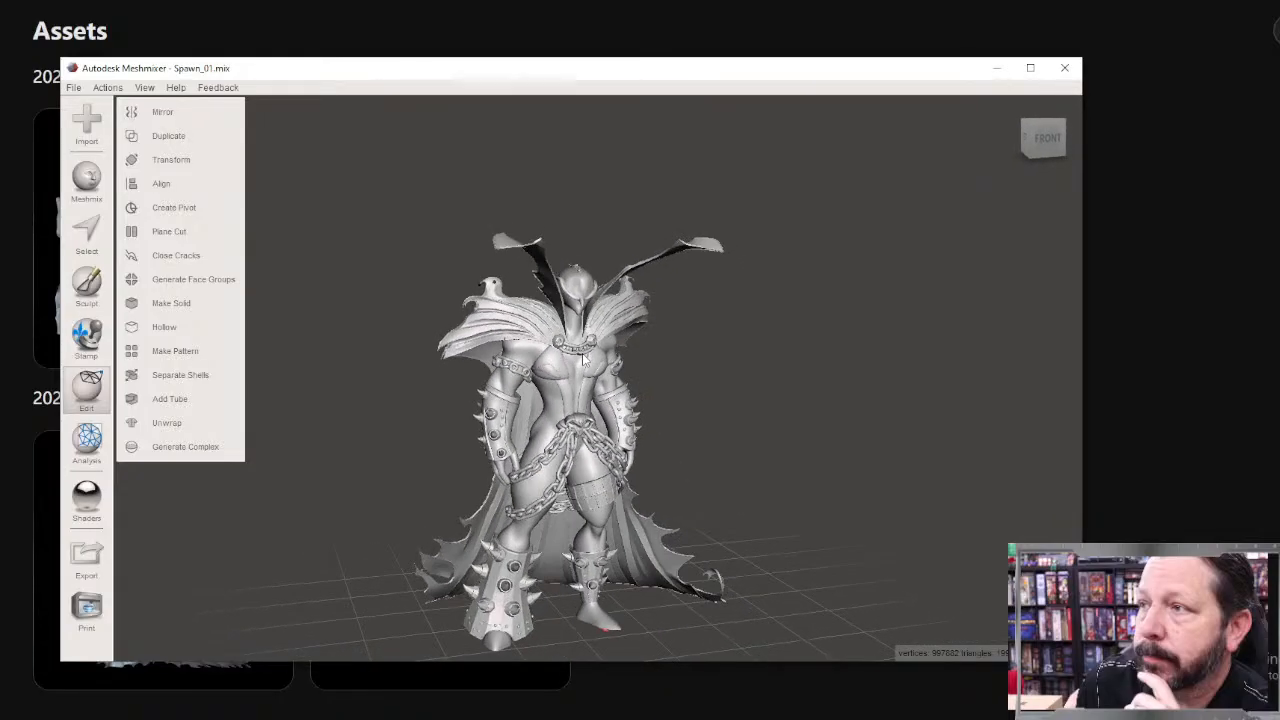
pyautogui.moveTo(743, 335); pyautogui.dragTo(630, 365, button='right')
pyautogui.scroll(3, 535, 330)
pyautogui.scroll(3, 535, 328)
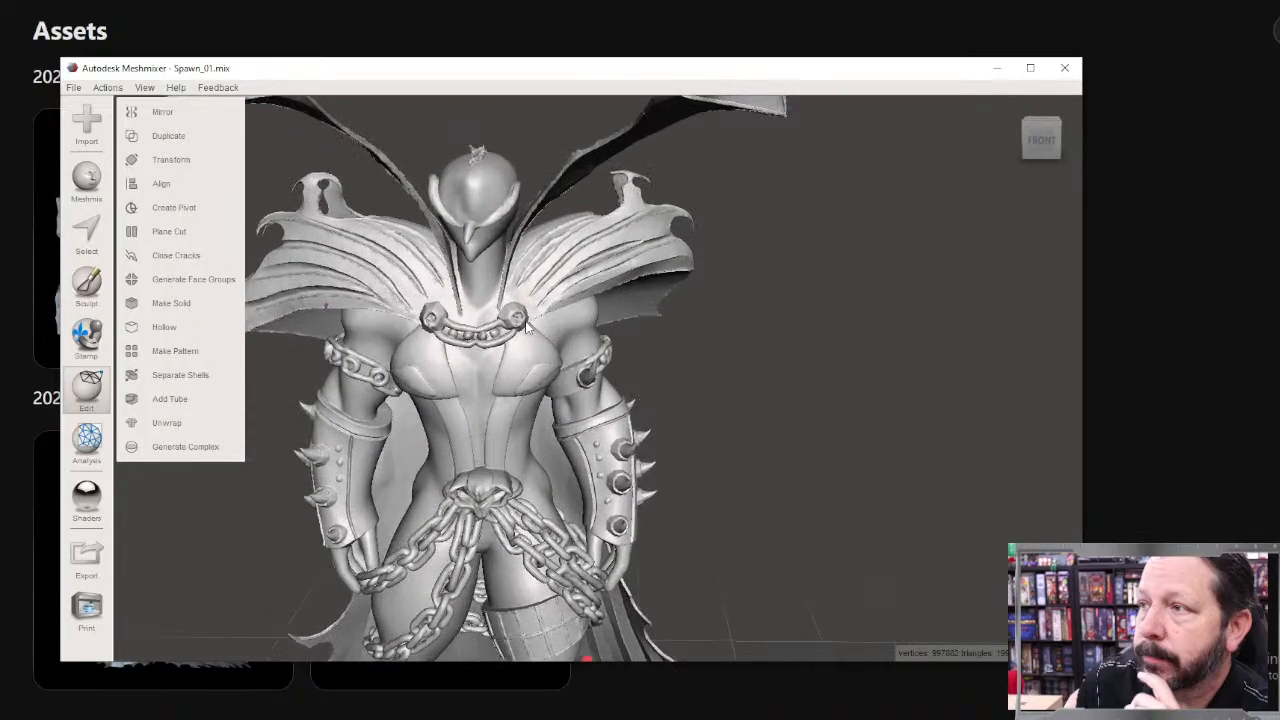
pyautogui.moveTo(535, 328); pyautogui.dragTo(704, 458, button='middle')
pyautogui.scroll(3, 690, 457)
pyautogui.moveTo(690, 457); pyautogui.dragTo(590, 262, button='right')
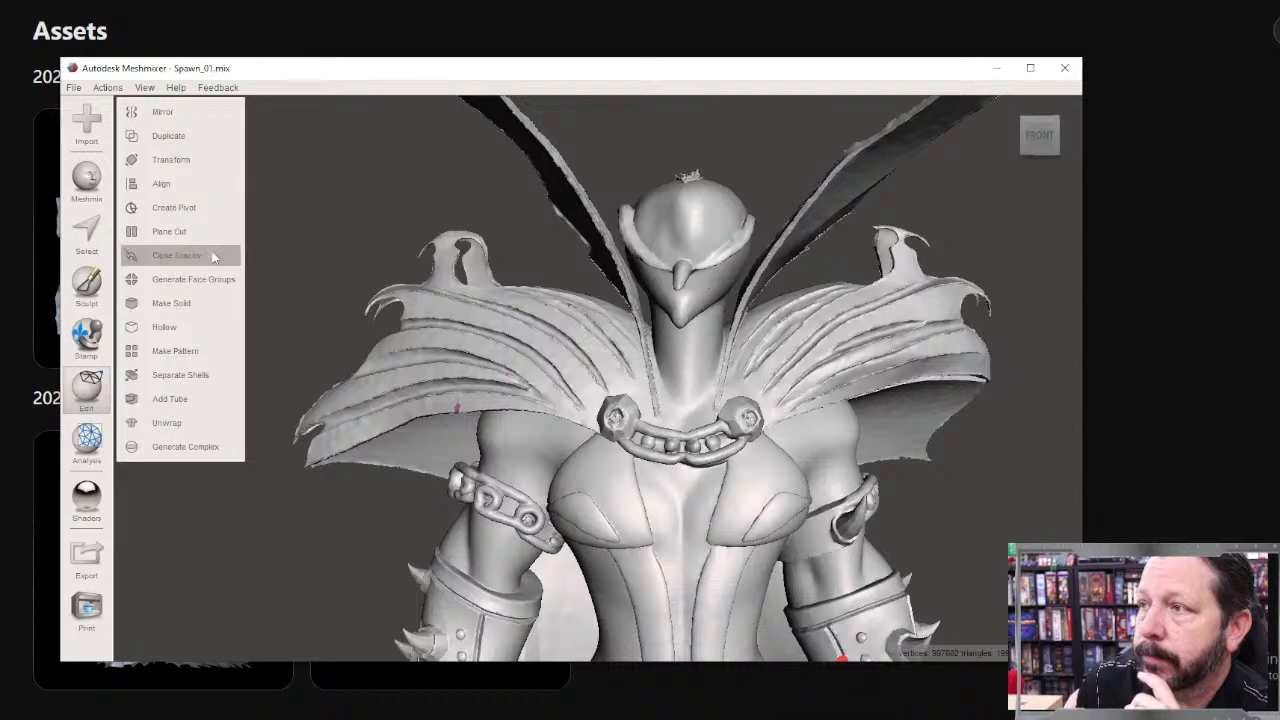
# Step: Activate lasso selection for the mesh with the figure's head and entire raised collar in view
pyautogui.click(88, 233)
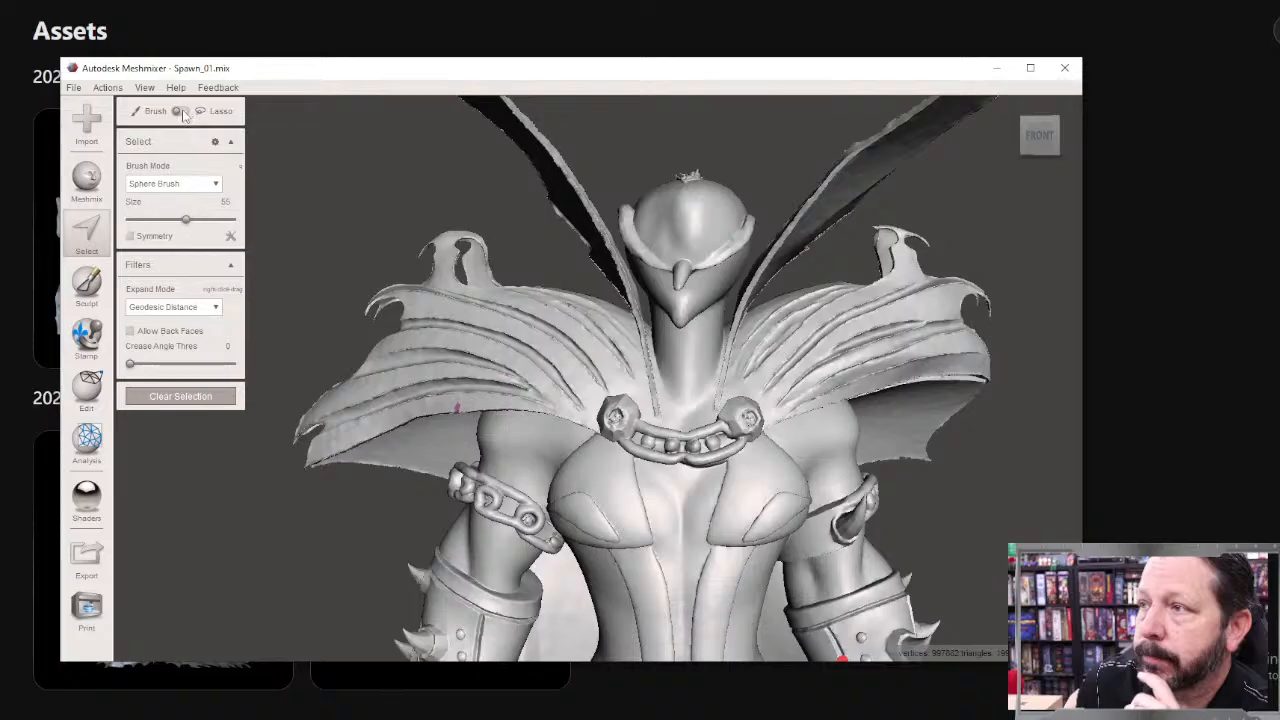
pyautogui.scroll(-4, 600, 195)
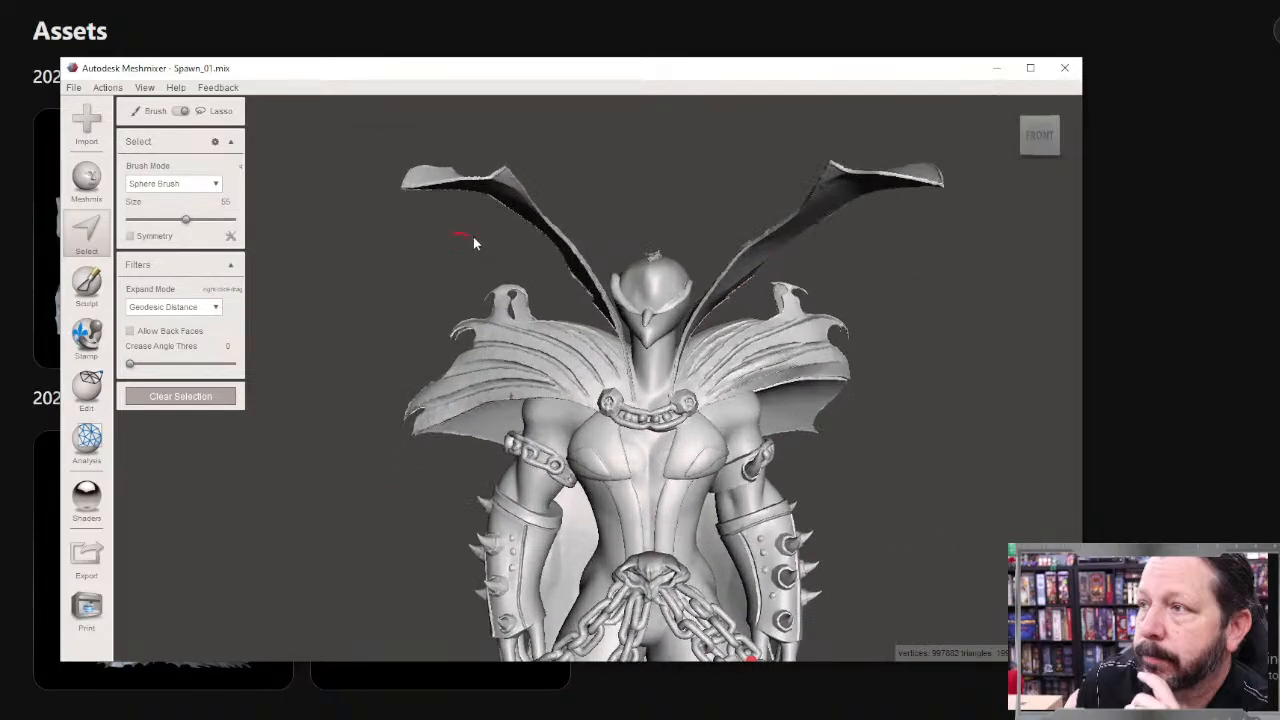
pyautogui.moveTo(583, 304)
pyautogui.mouseDown()
pyautogui.moveTo(640, 358)
pyautogui.moveTo(712, 335)
pyautogui.moveTo(783, 277)
pyautogui.moveTo(920, 230)
pyautogui.moveTo(966, 142)
pyautogui.moveTo(673, 144)
pyautogui.mouseUp()
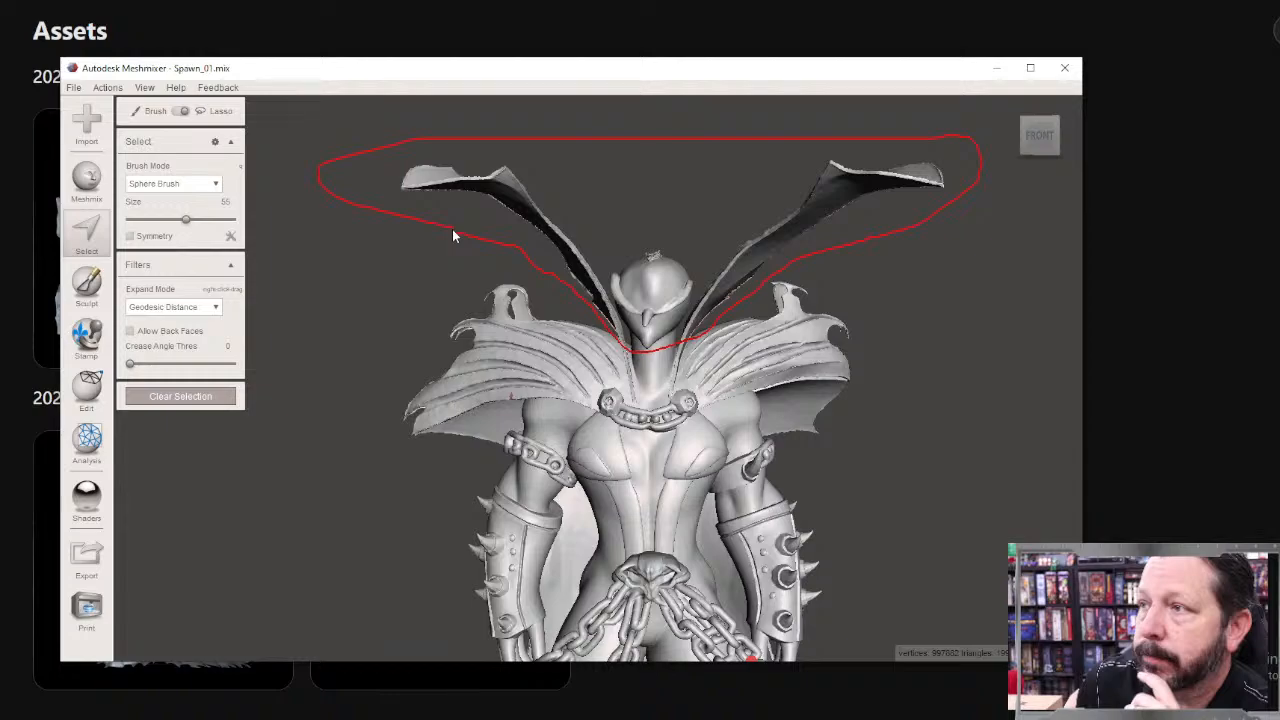
pyautogui.moveTo(452, 229); pyautogui.dragTo(452, 229)
pyautogui.press('Escape')
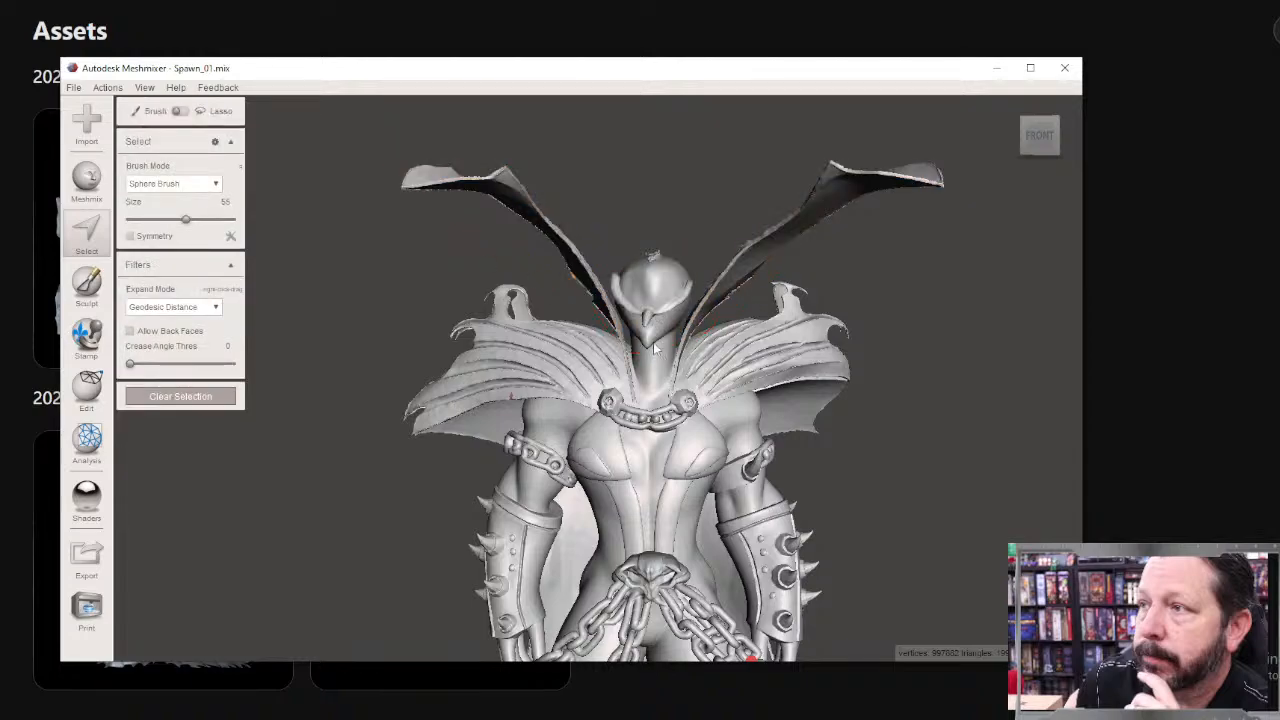
# Step: Lasso-select the head and both raised collar wings with a straight-edged outline that crosses the neck just below the chin
pyautogui.click(419, 234)
pyautogui.click(646, 353)
pyautogui.click(717, 316)
pyautogui.click(763, 272)
pyautogui.click(894, 204)
pyautogui.click(987, 198)
pyautogui.click(920, 128)
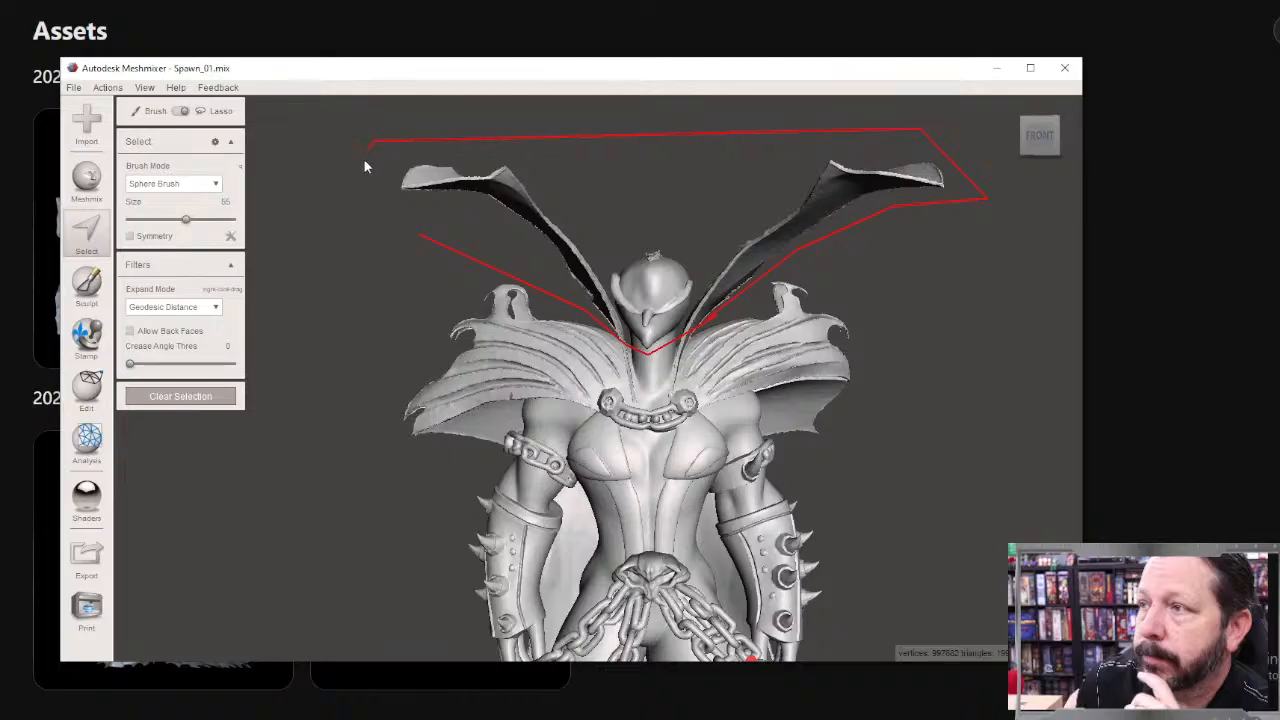
pyautogui.click(374, 140)
pyautogui.click(381, 222)
pyautogui.doubleClick(421, 237)
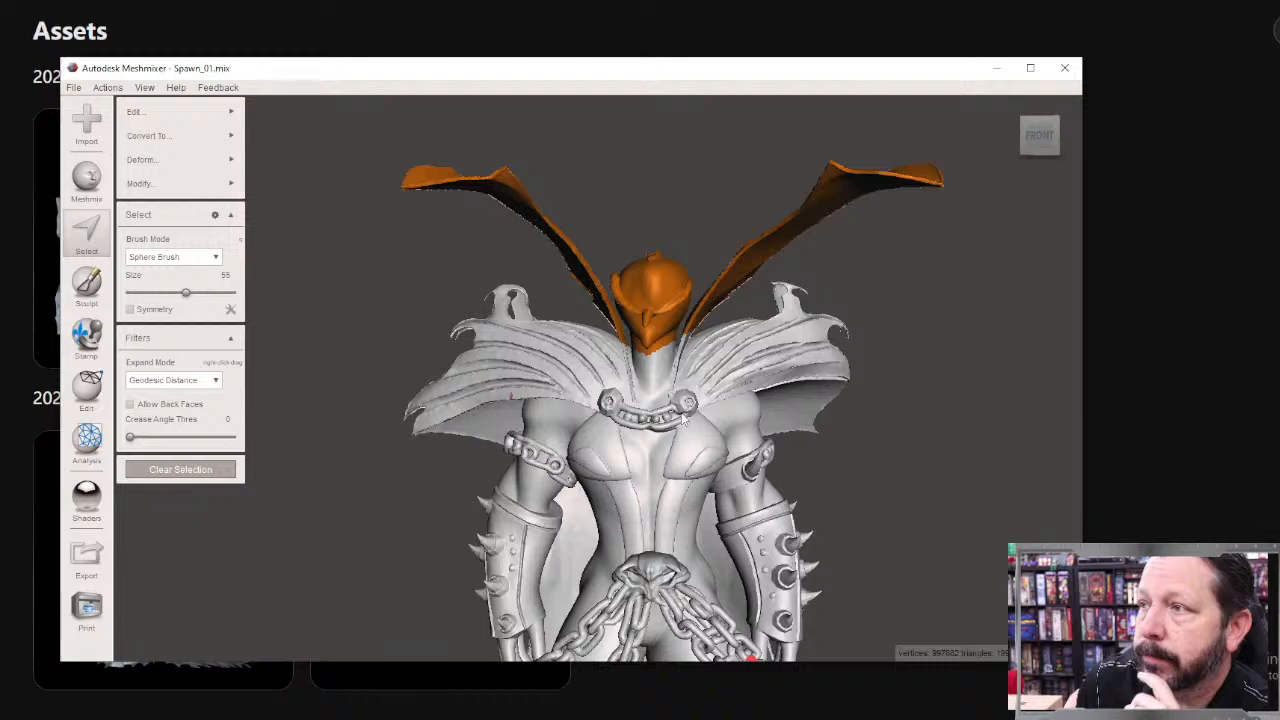
# Step: Start a Plane Cut on the selected head and collar, keeping the Cut (Discard Half) type and viewing the plane from the figure's side
pyautogui.click(147, 115)
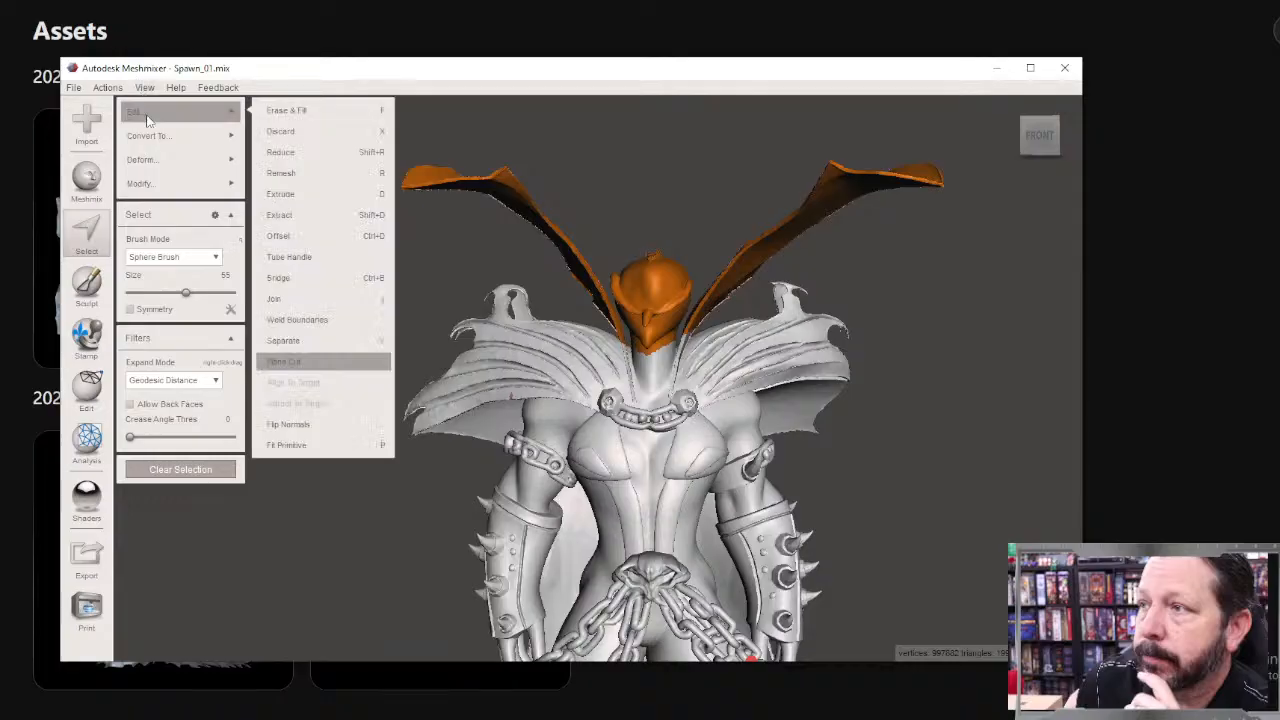
pyautogui.click(141, 159)
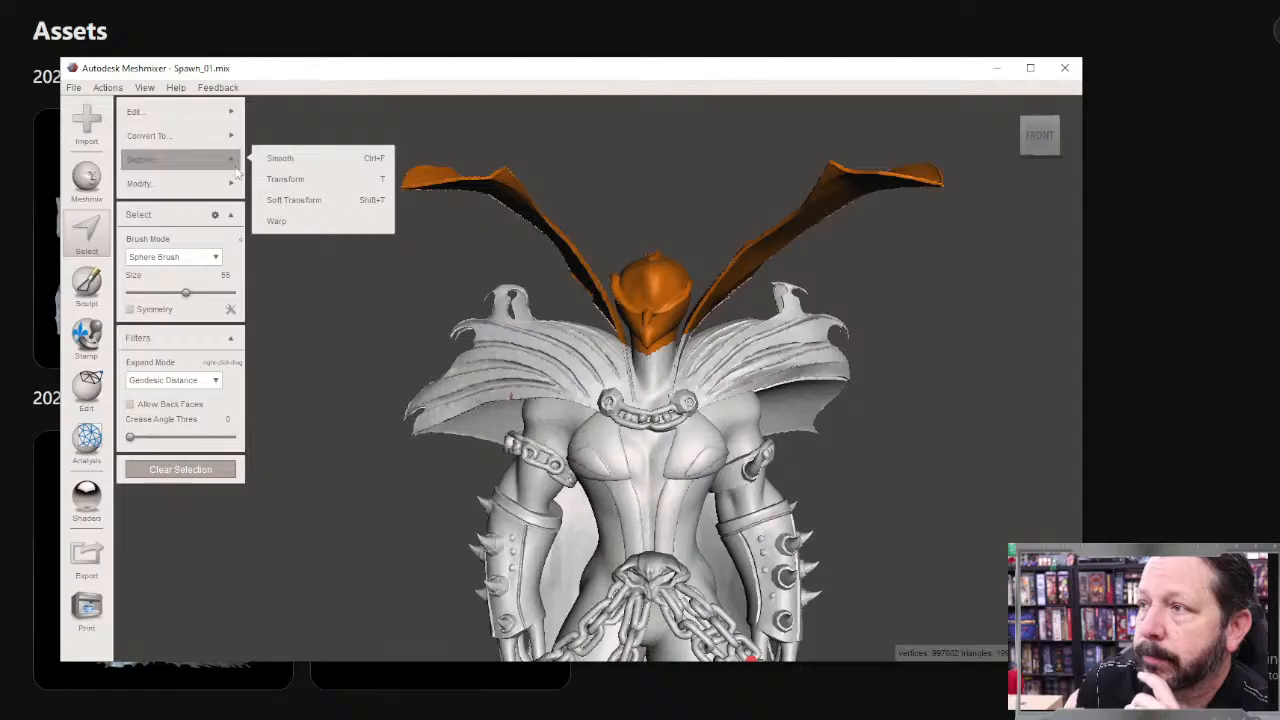
pyautogui.moveTo(147, 109)
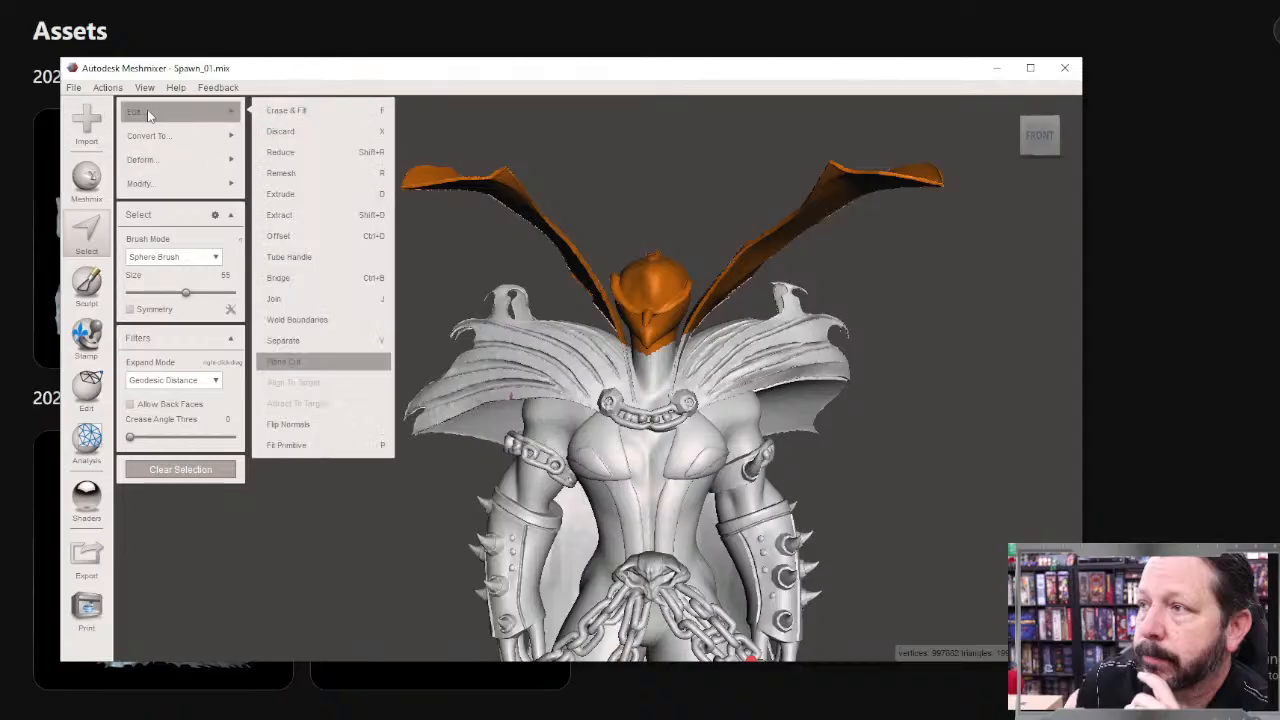
pyautogui.click(289, 363)
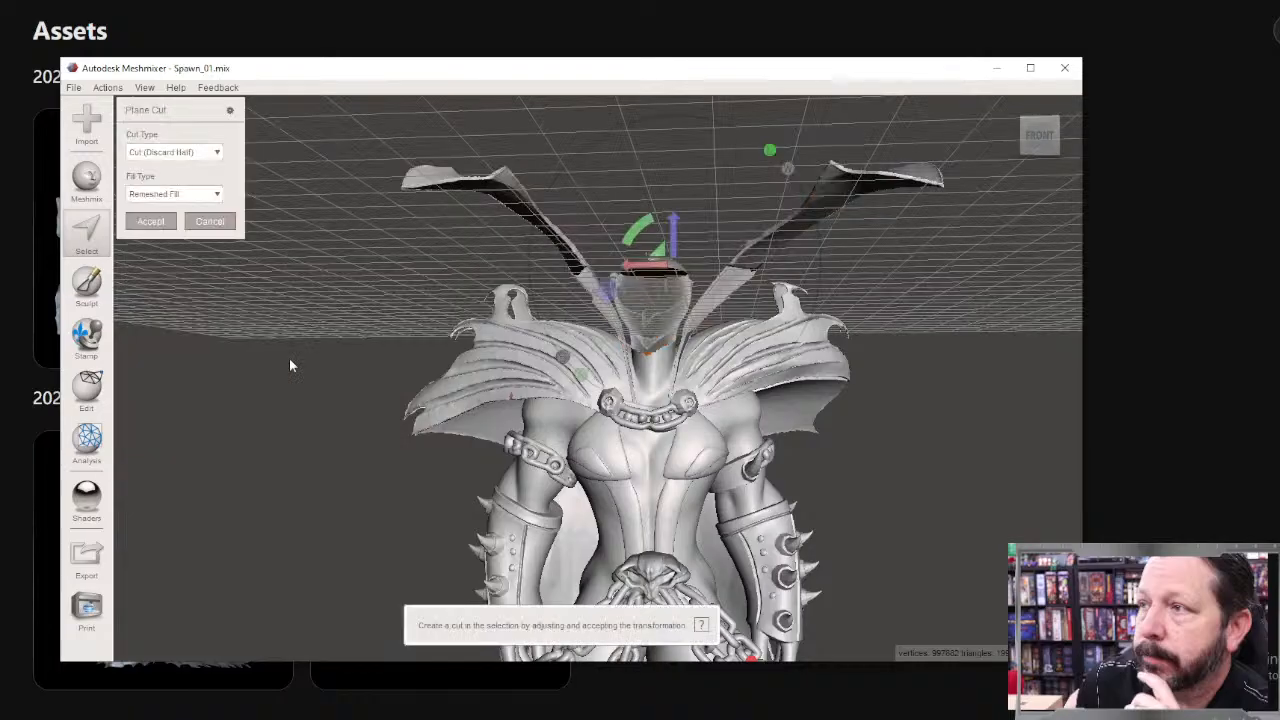
pyautogui.moveTo(451, 388); pyautogui.dragTo(605, 430, button='right')
pyautogui.moveTo(839, 253)
pyautogui.mouseDown()
pyautogui.moveTo(847, 293)
pyautogui.moveTo(845, 273)
pyautogui.mouseUp()
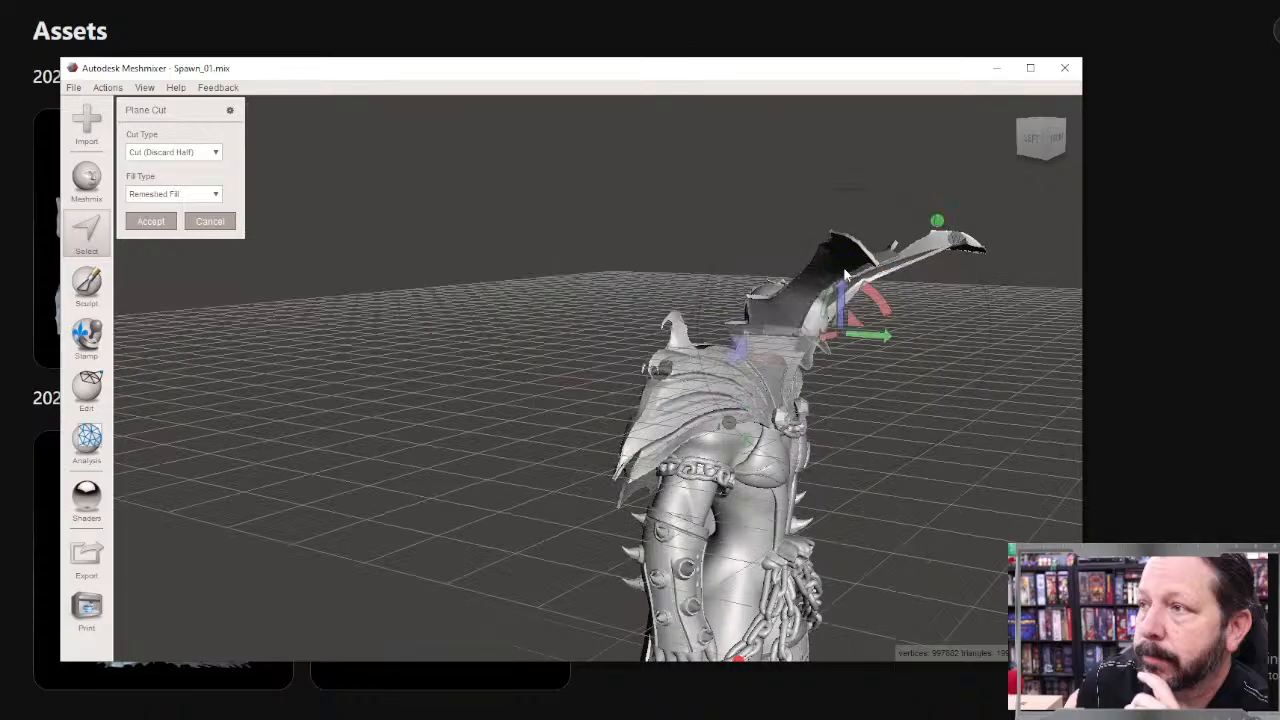
pyautogui.click(148, 155)
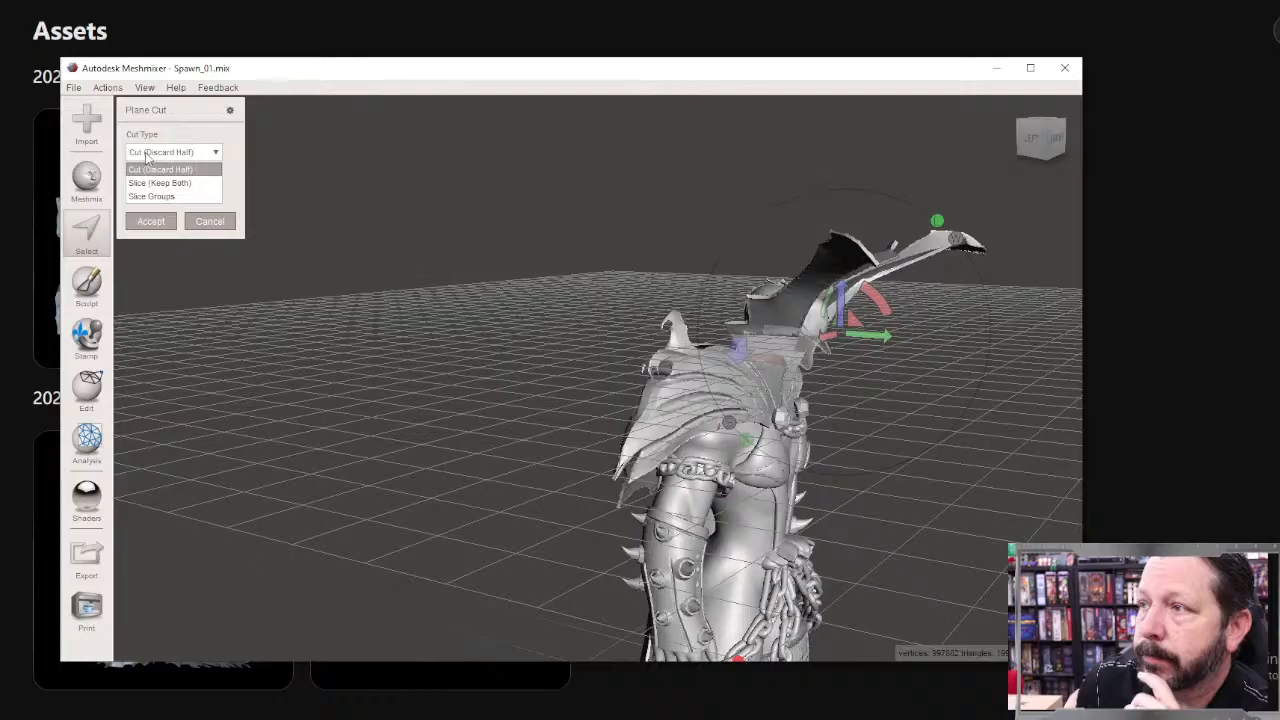
pyautogui.click(978, 446)
pyautogui.moveTo(978, 446); pyautogui.dragTo(838, 465, button='right')
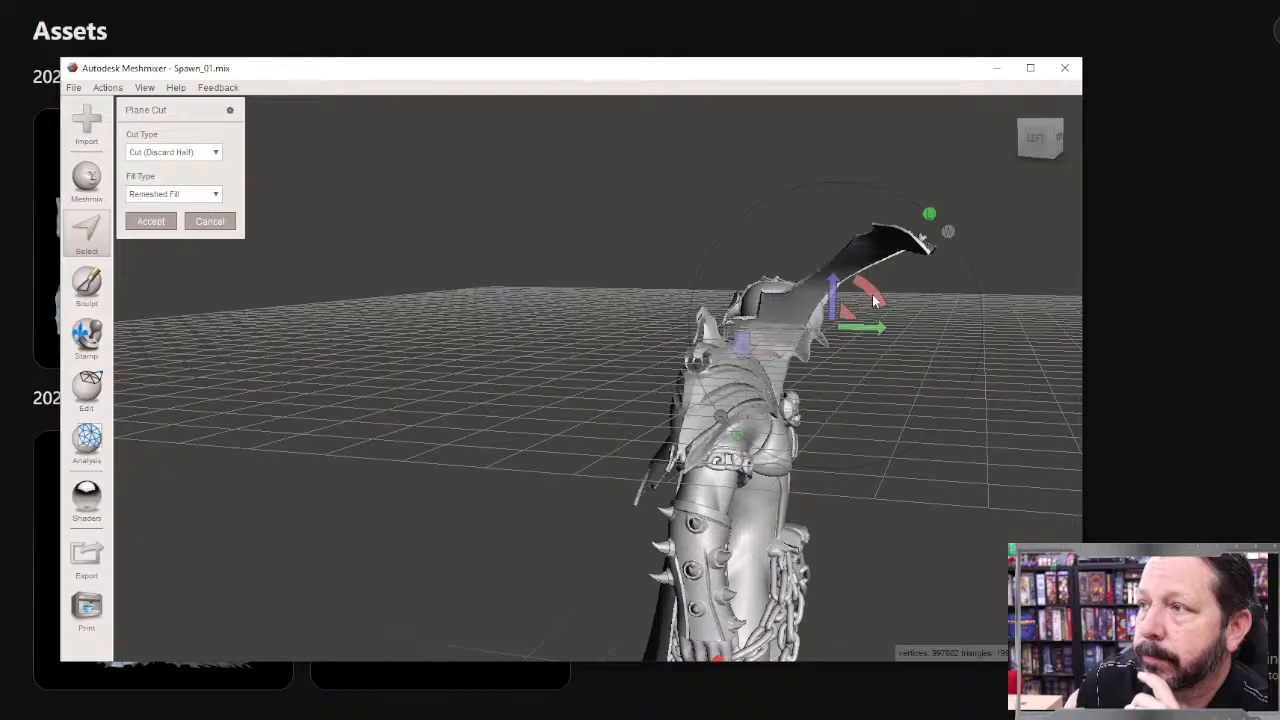
# Step: Rotate the cutting plane so the head and collar side is discarded, tilt it across the neck, and lower it below the chin
pyautogui.moveTo(873, 300); pyautogui.dragTo(740, 361)
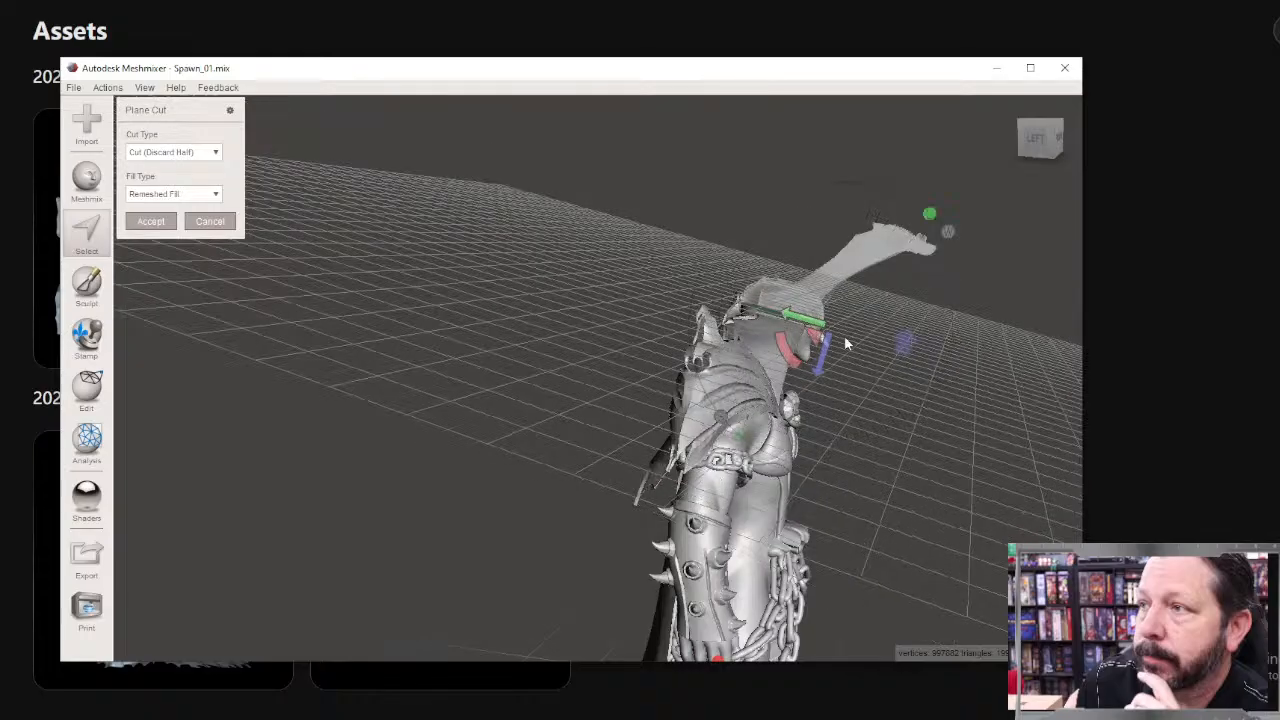
pyautogui.moveTo(821, 362); pyautogui.dragTo(808, 400)
pyautogui.moveTo(917, 549); pyautogui.dragTo(580, 285, button='right')
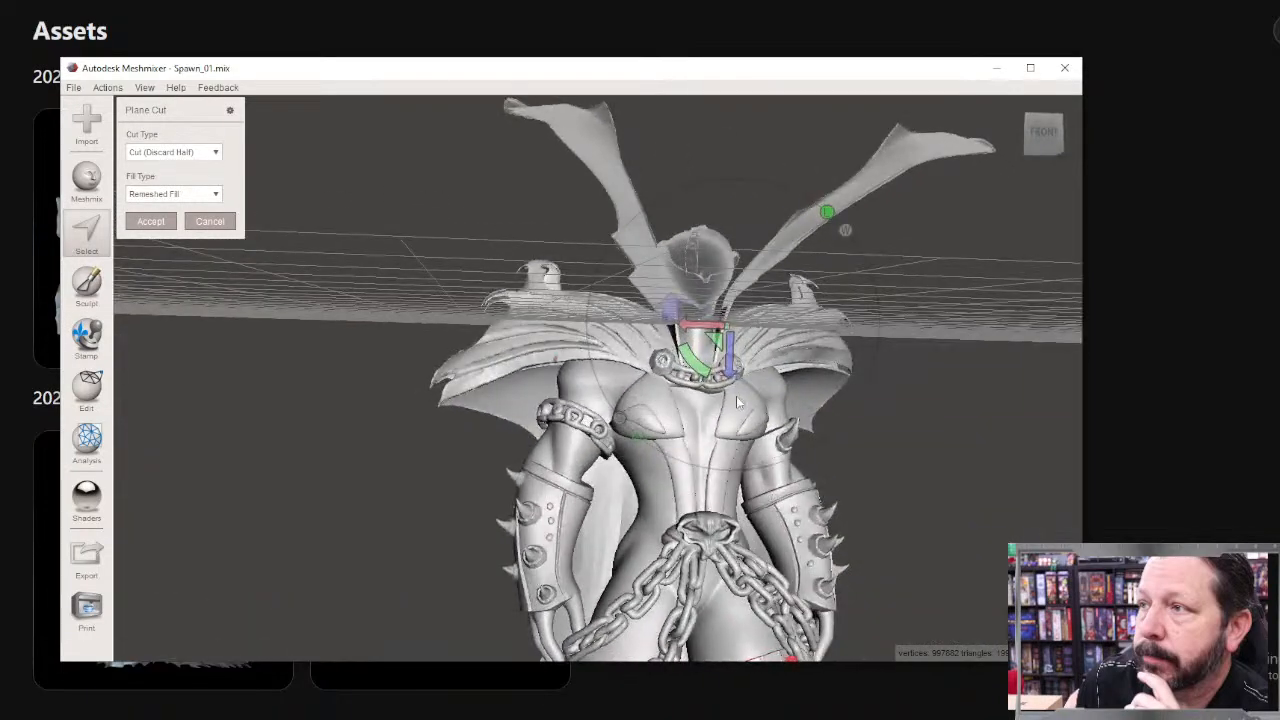
pyautogui.moveTo(736, 396); pyautogui.dragTo(780, 495, button='right')
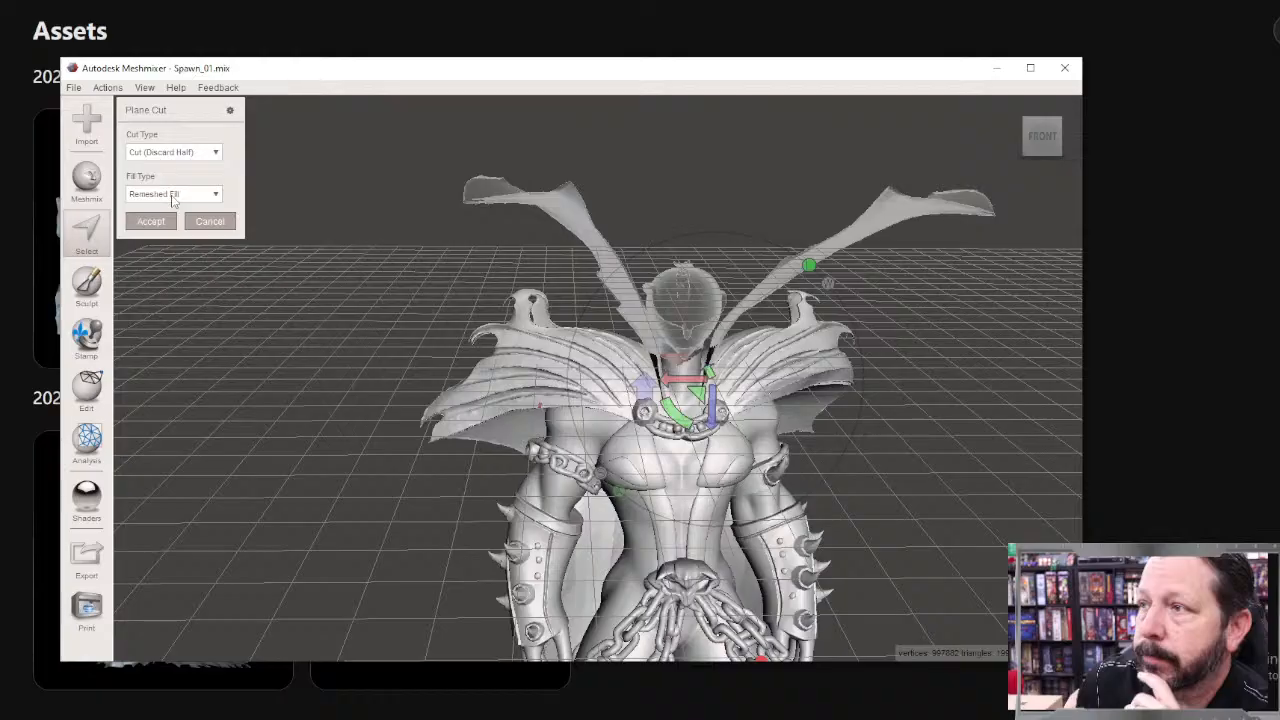
# Step: Try cutting off the head and collar at the tilted plane with Remeshed Fill, and undo the cut after inspecting its edges
pyautogui.click(172, 197)
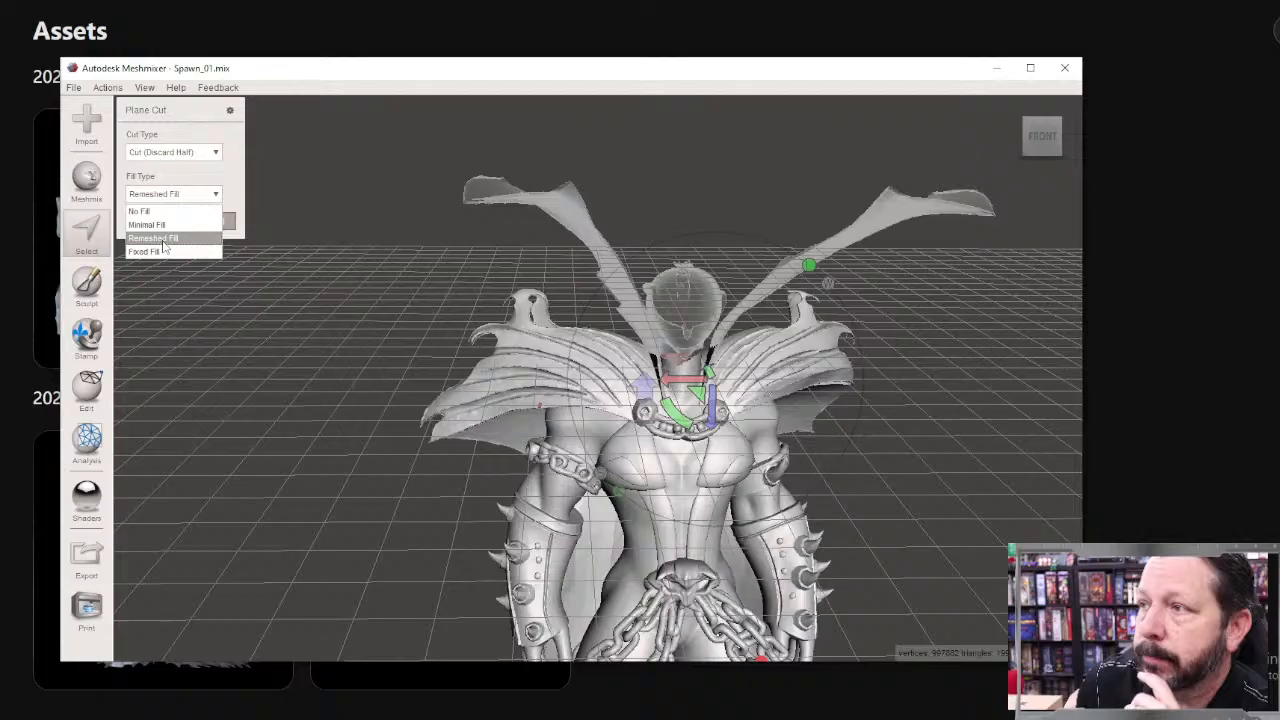
pyautogui.click(202, 188)
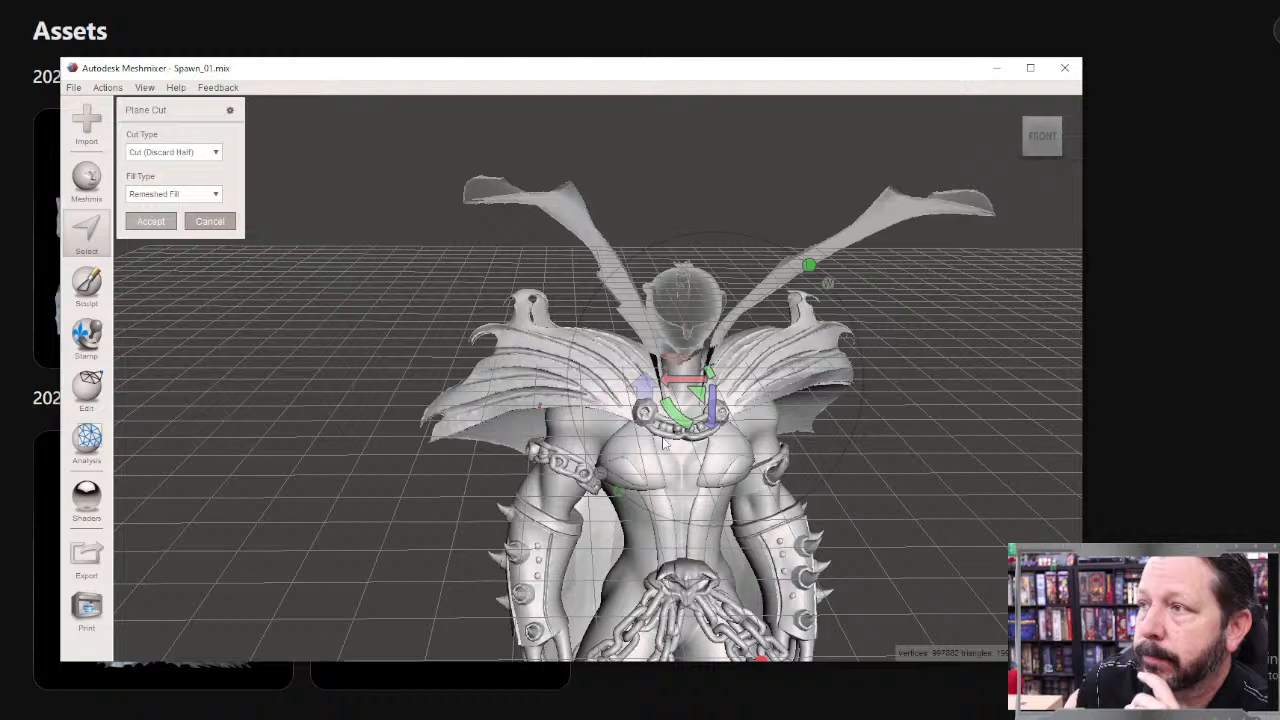
pyautogui.moveTo(709, 420); pyautogui.dragTo(731, 481, button='right')
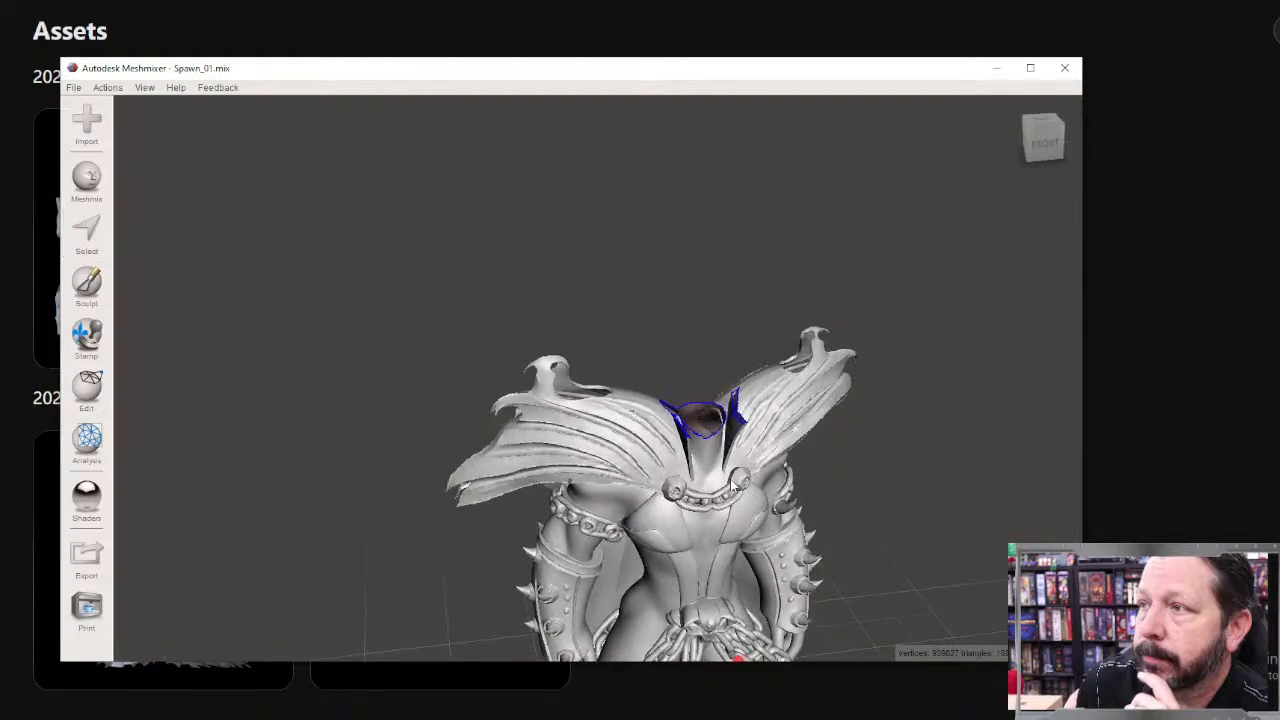
pyautogui.moveTo(748, 419); pyautogui.dragTo(662, 428, button='right')
pyautogui.scroll(8, 651, 429)
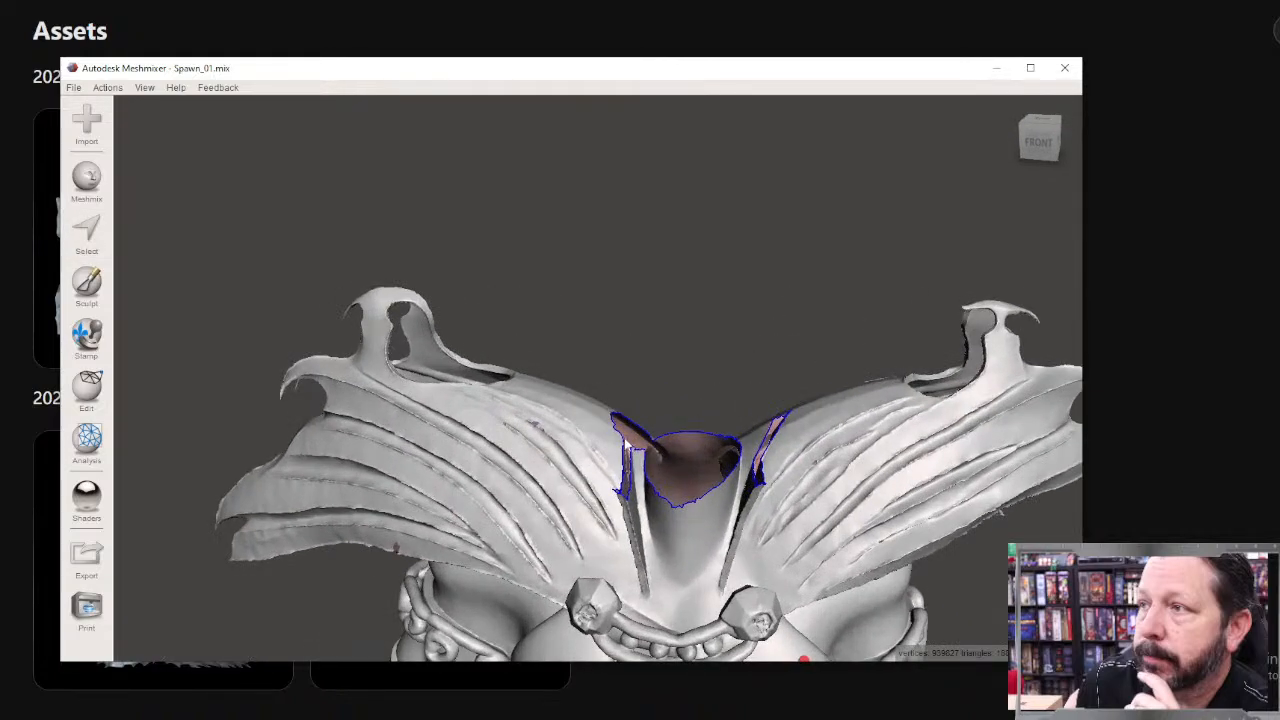
pyautogui.scroll(2, 626, 446)
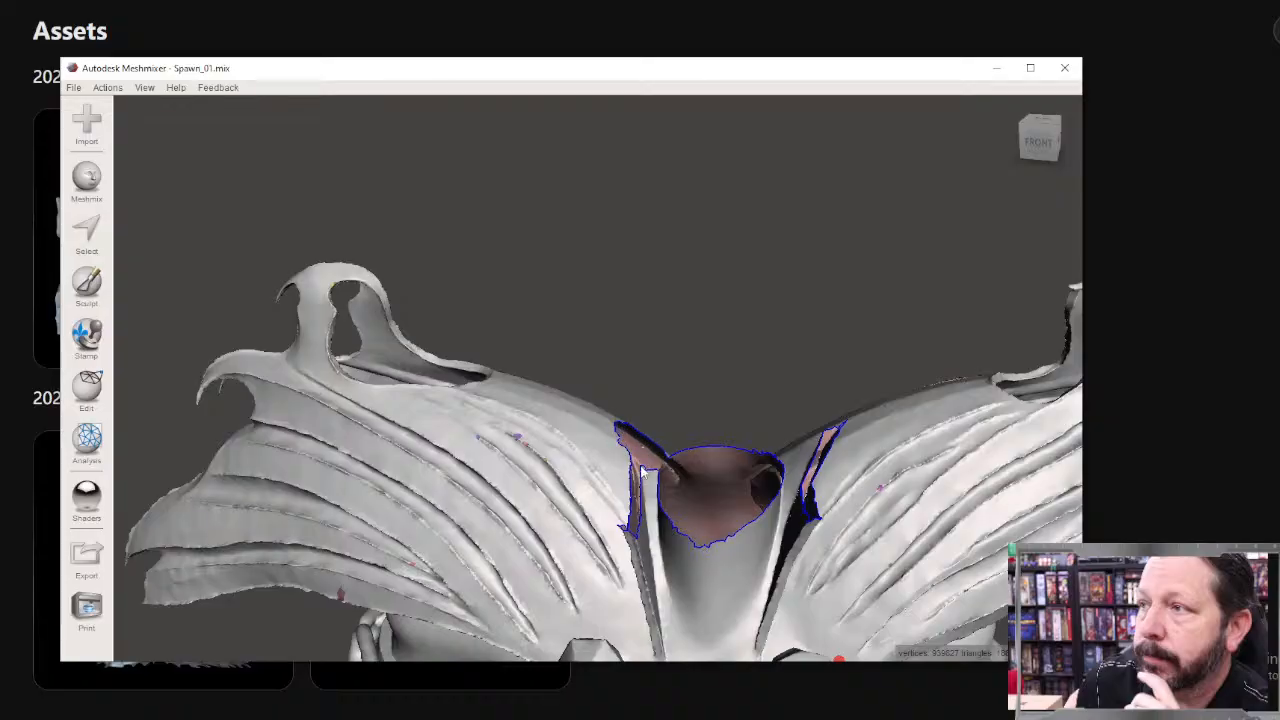
pyautogui.moveTo(704, 485)
pyautogui.mouseDown(button='right')
pyautogui.moveTo(761, 493)
pyautogui.moveTo(713, 474)
pyautogui.mouseUp(button='right')
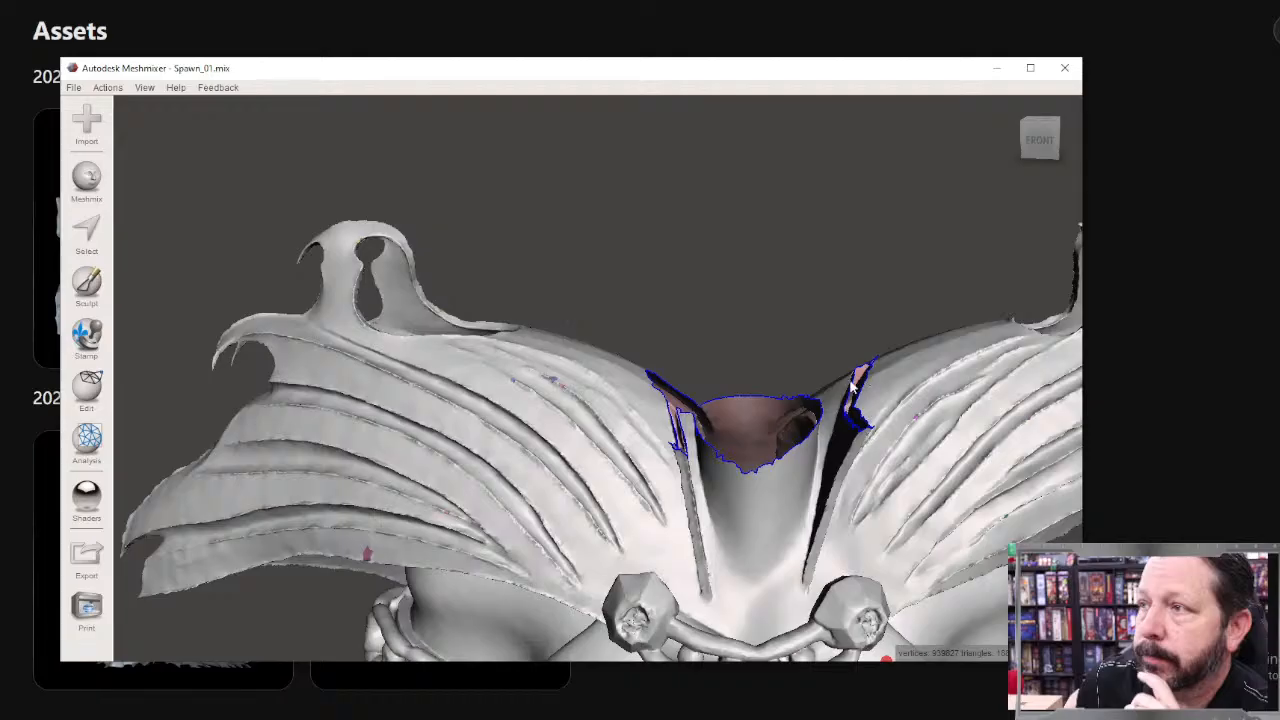
pyautogui.moveTo(835, 460); pyautogui.dragTo(322, 284, button='right')
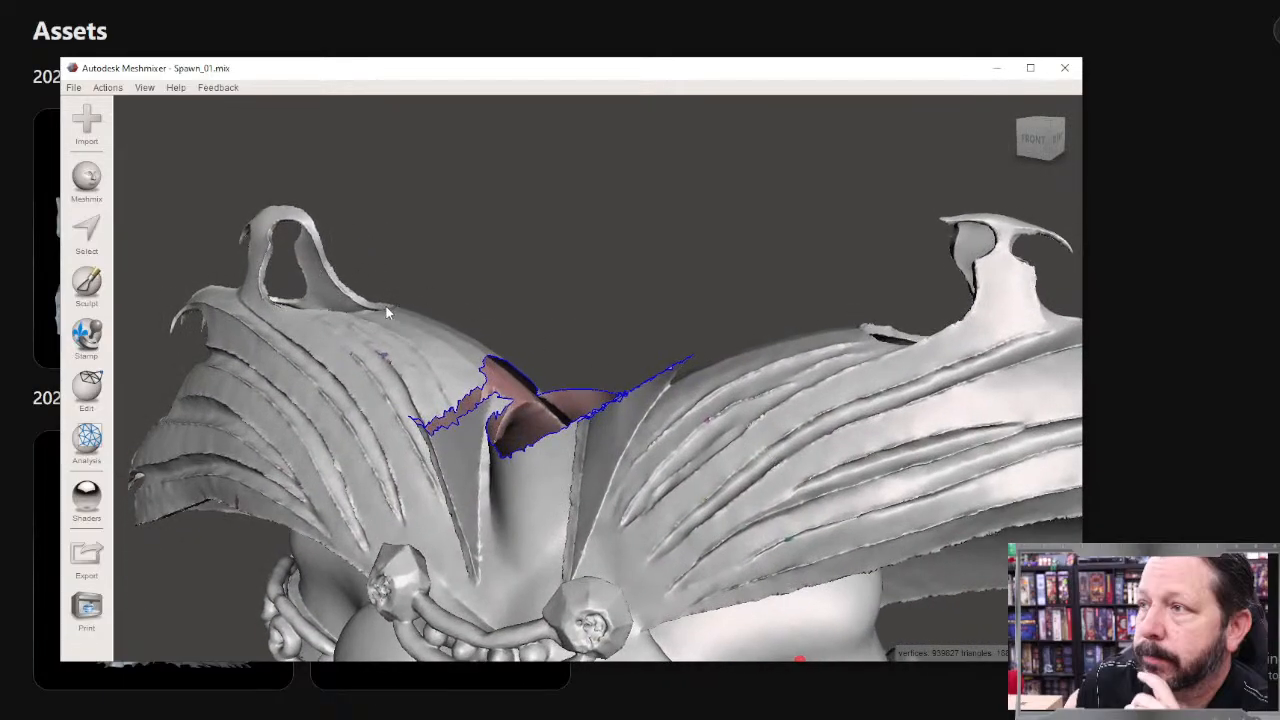
pyautogui.hotkey('ctrl', 'z')
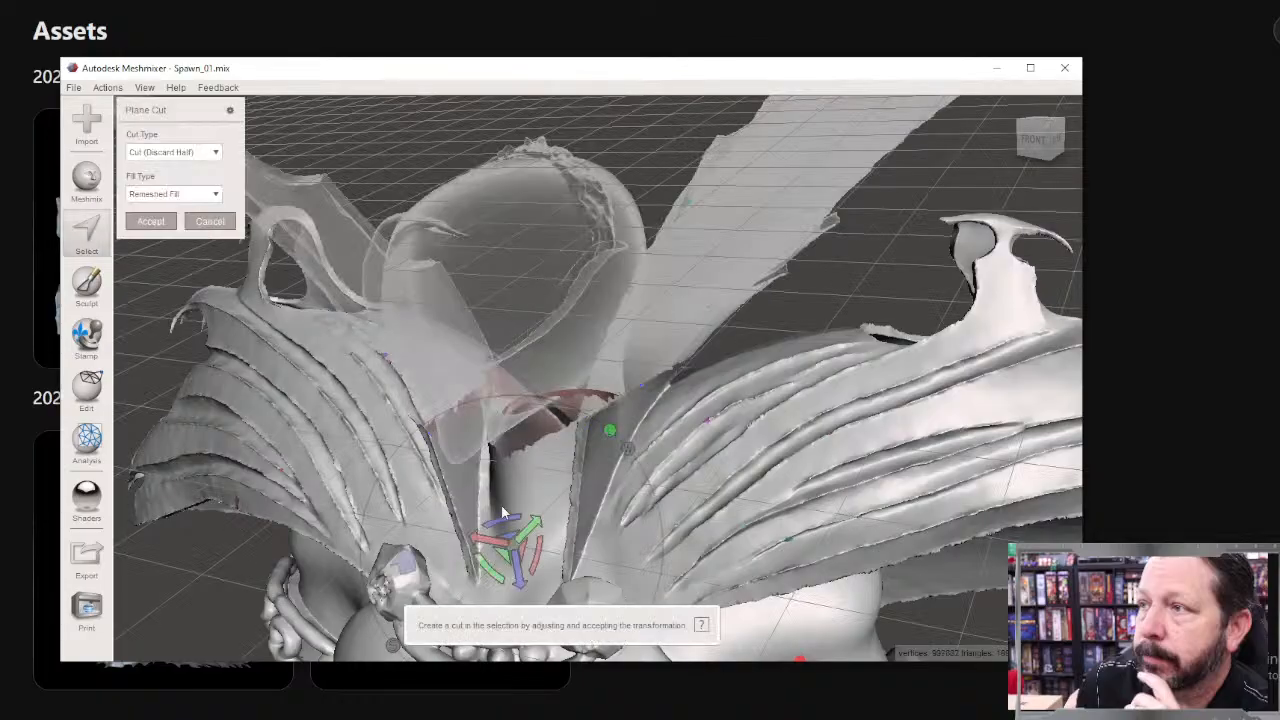
# Step: Raise the cutting plane slightly up the neck, cut off the head and collar, and inspect the cut neck and cape edges
pyautogui.moveTo(517, 571); pyautogui.dragTo(511, 537)
pyautogui.moveTo(595, 436); pyautogui.dragTo(735, 310, button='right')
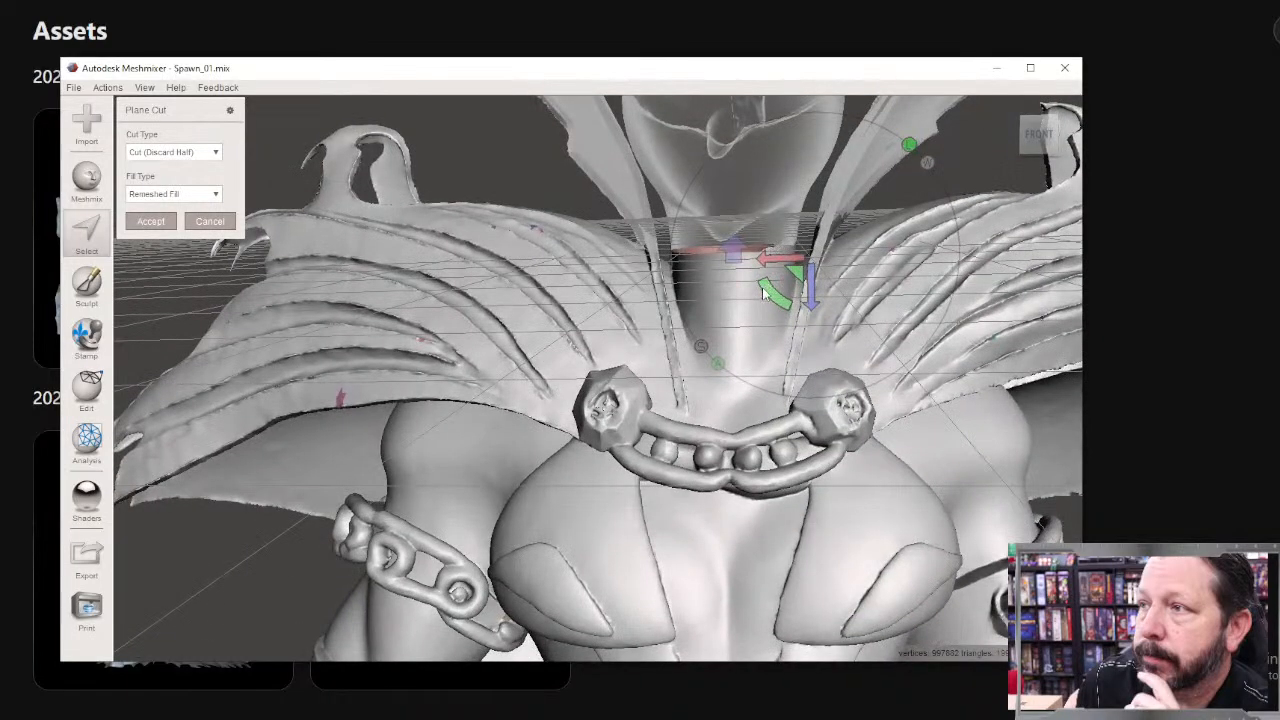
pyautogui.click(149, 221)
pyautogui.moveTo(151, 217); pyautogui.dragTo(596, 396, button='right')
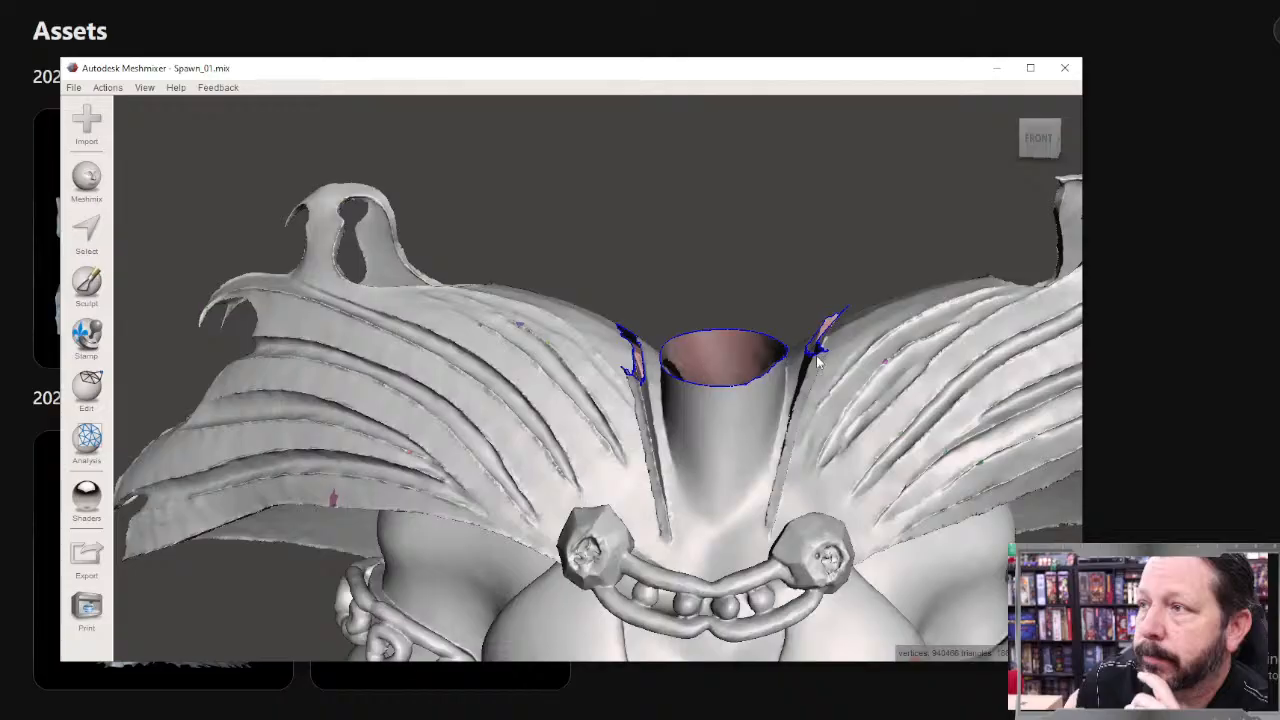
pyautogui.moveTo(817, 361); pyautogui.dragTo(728, 408, button='right')
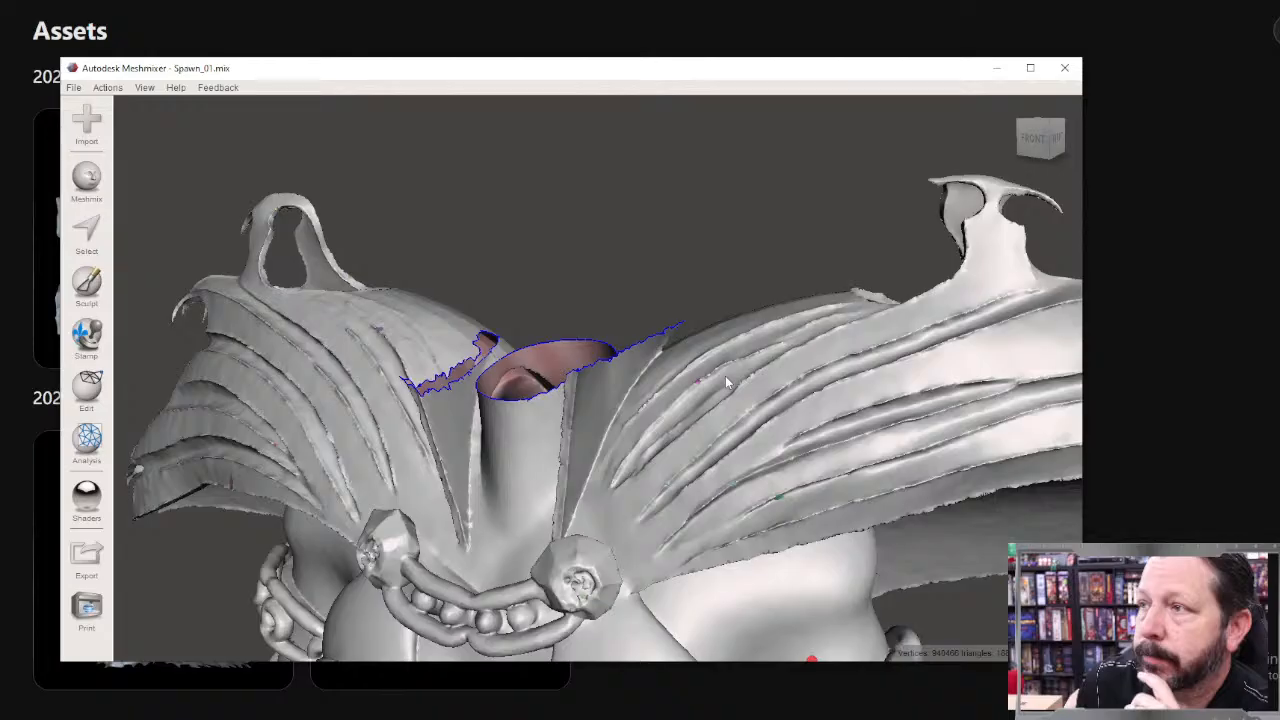
pyautogui.moveTo(557, 323); pyautogui.dragTo(745, 432, button='right')
pyautogui.scroll(-5, 645, 378)
pyautogui.scroll(7, 630, 395)
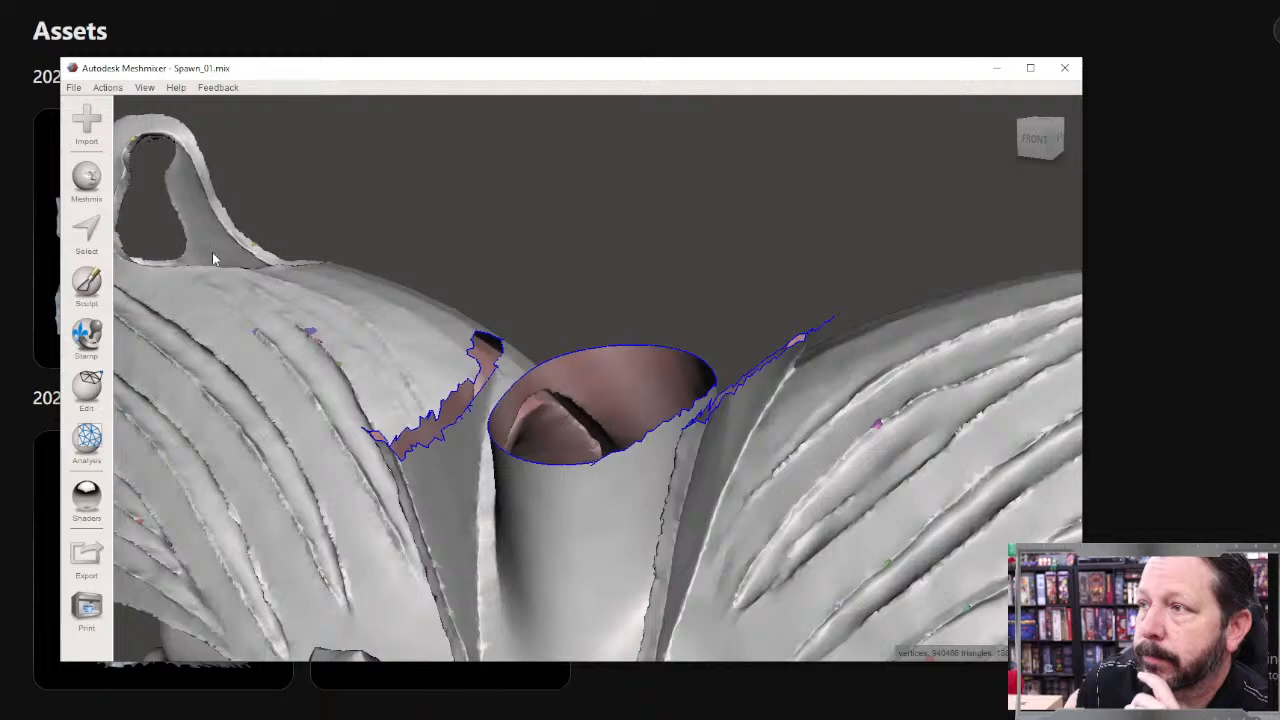
# Step: Run Make Solid on the headless figure and examine the preview from the front and back
pyautogui.click(86, 385)
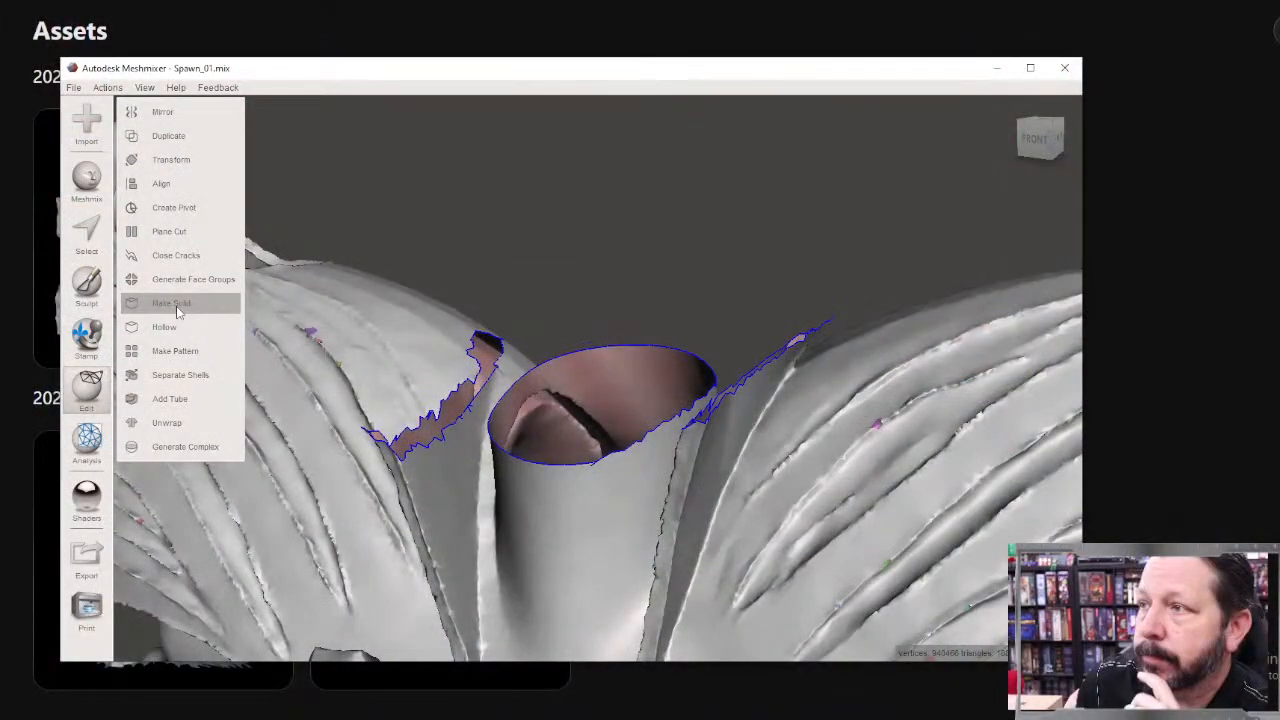
pyautogui.click(178, 304)
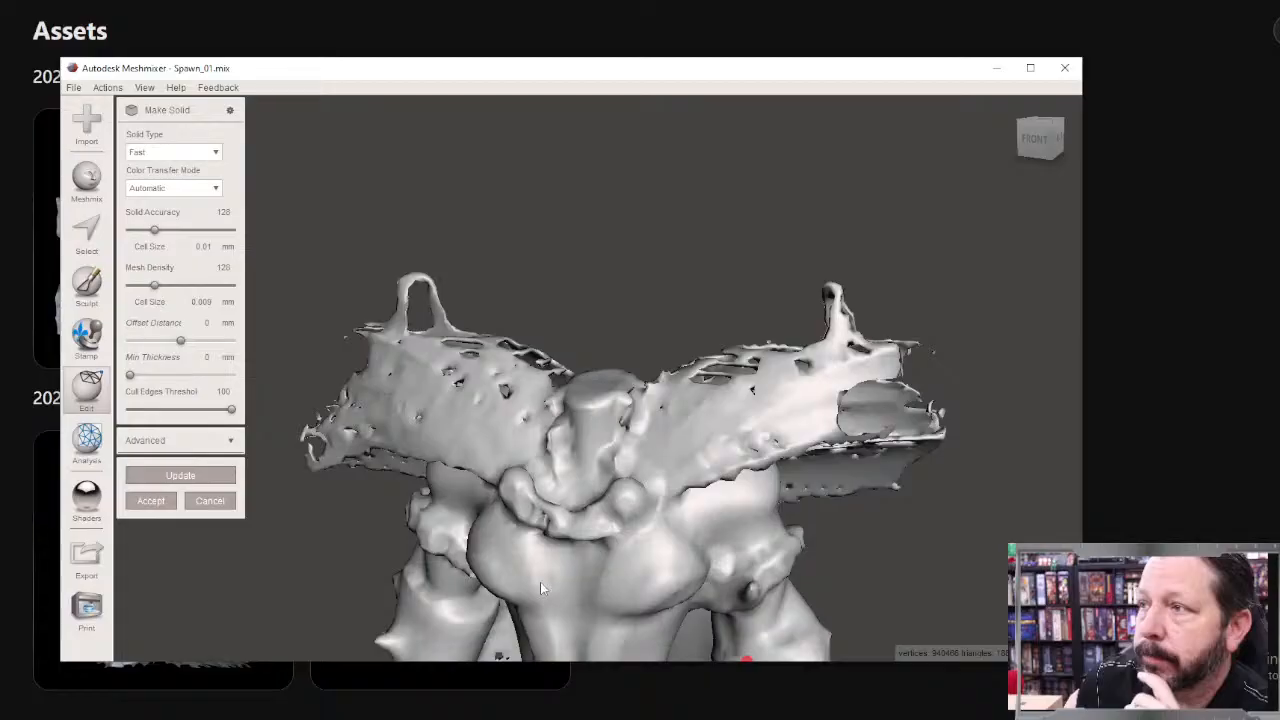
pyautogui.scroll(-5, 581, 412)
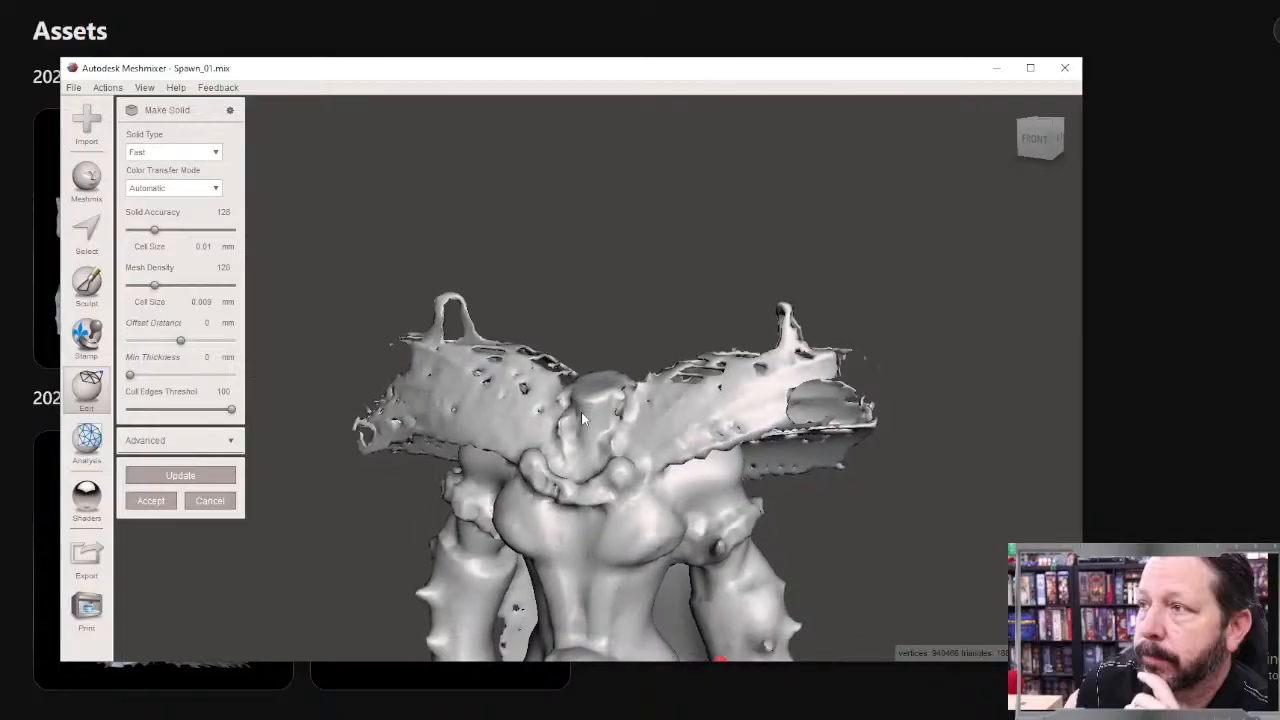
pyautogui.moveTo(580, 416); pyautogui.dragTo(280, 451, button='right')
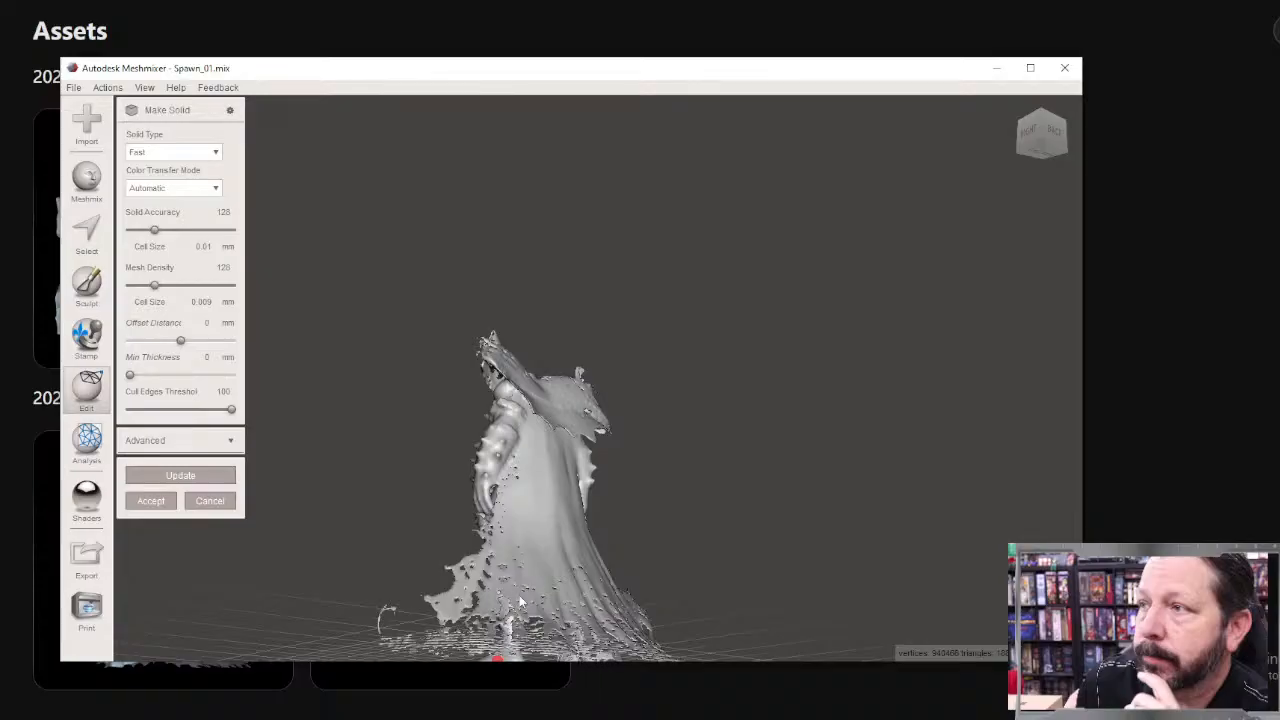
pyautogui.moveTo(532, 608); pyautogui.dragTo(797, 716, button='right')
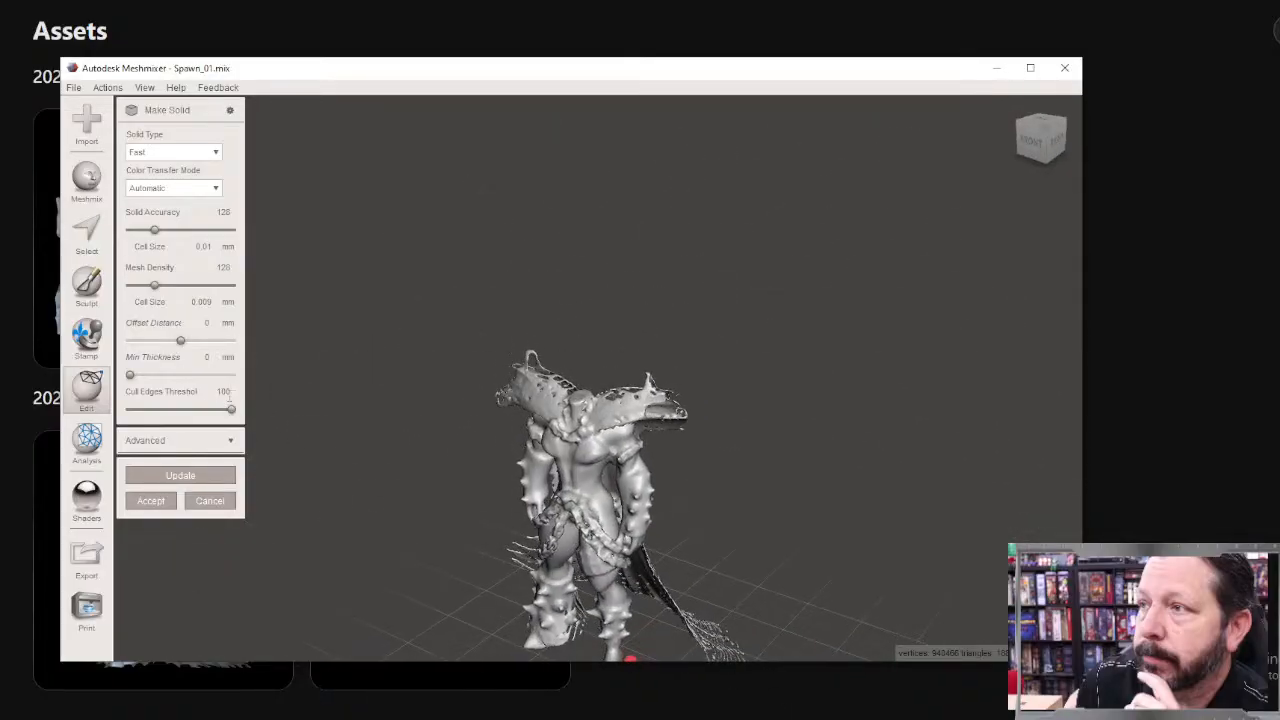
# Step: Set the solid type to Accurate and recompute the solid preview
pyautogui.click(172, 155)
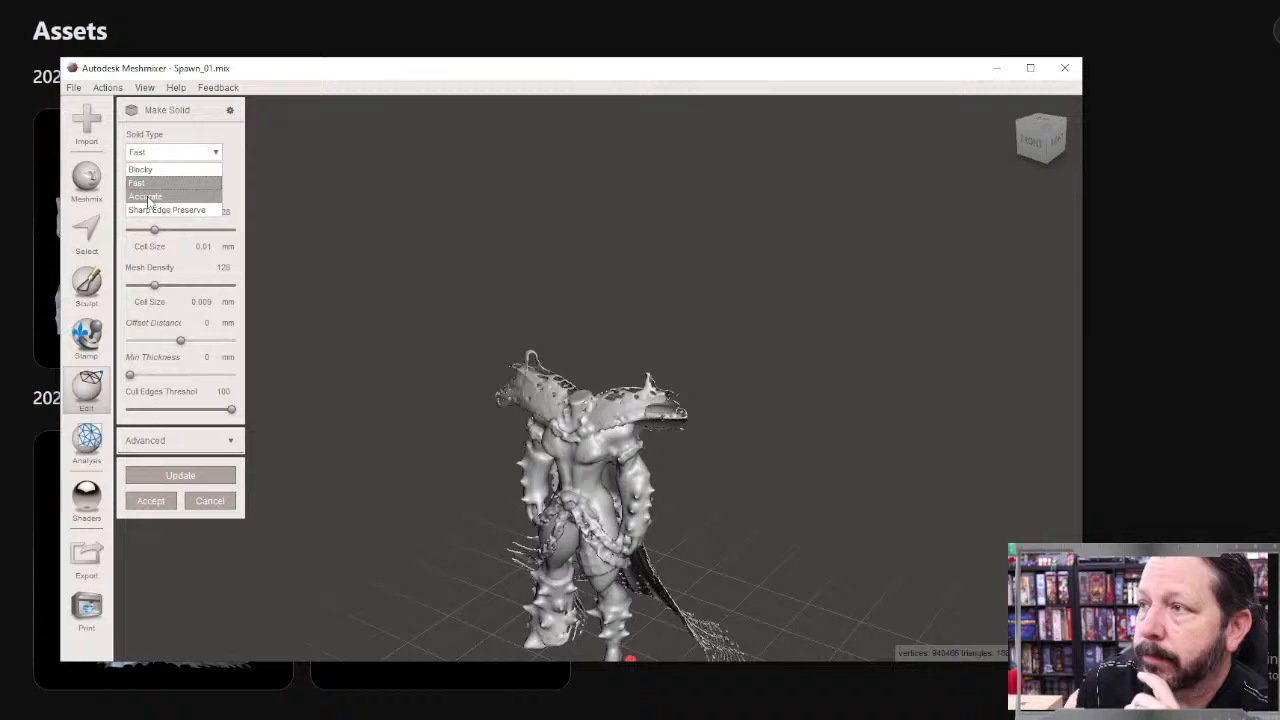
pyautogui.click(149, 197)
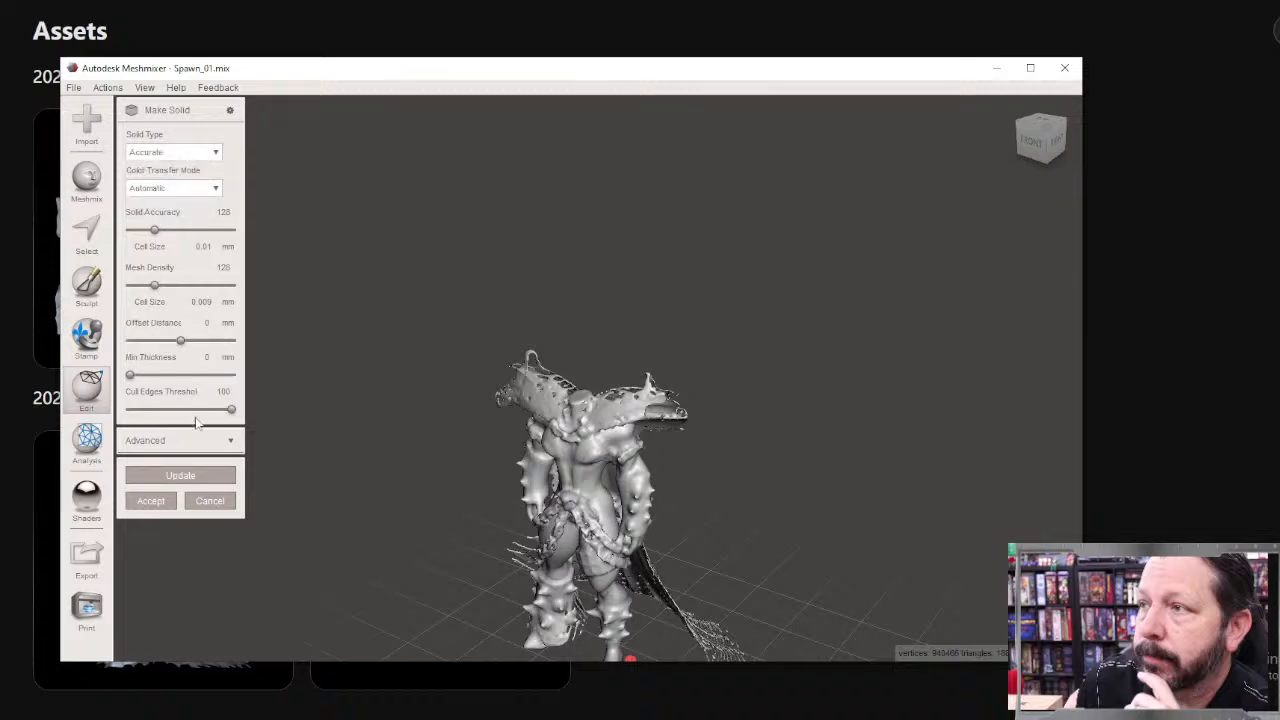
pyautogui.click(181, 477)
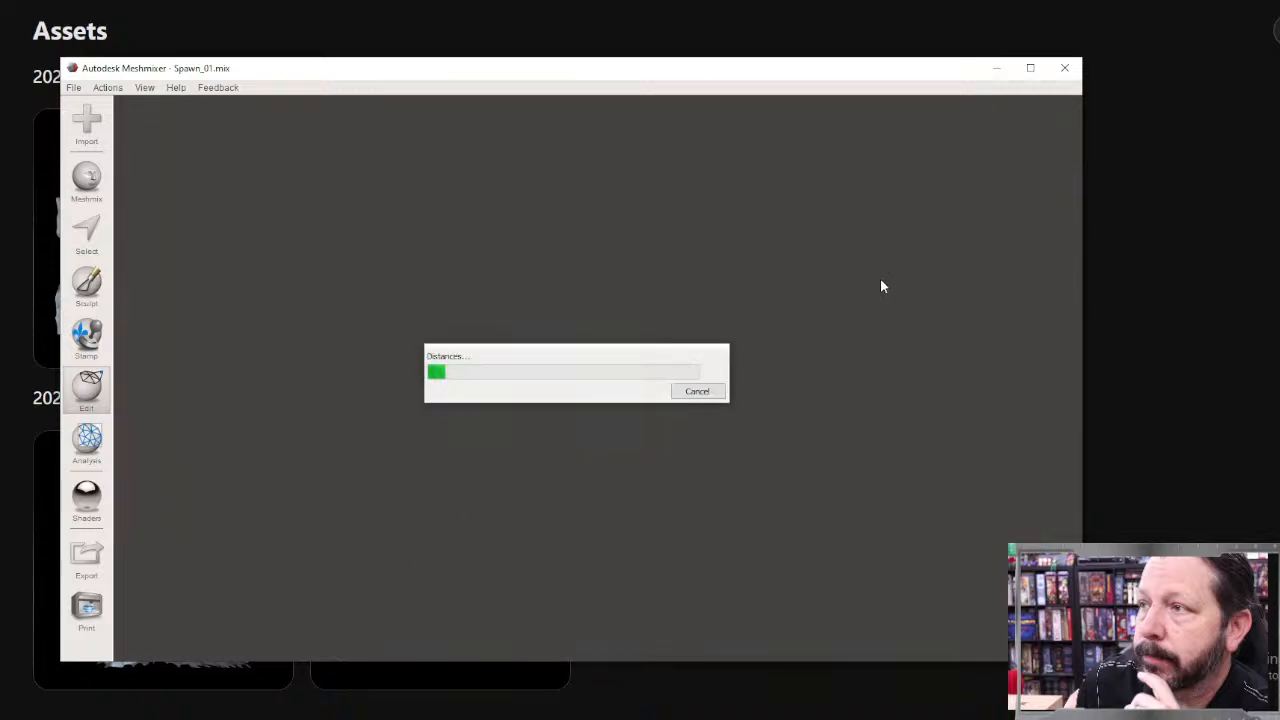
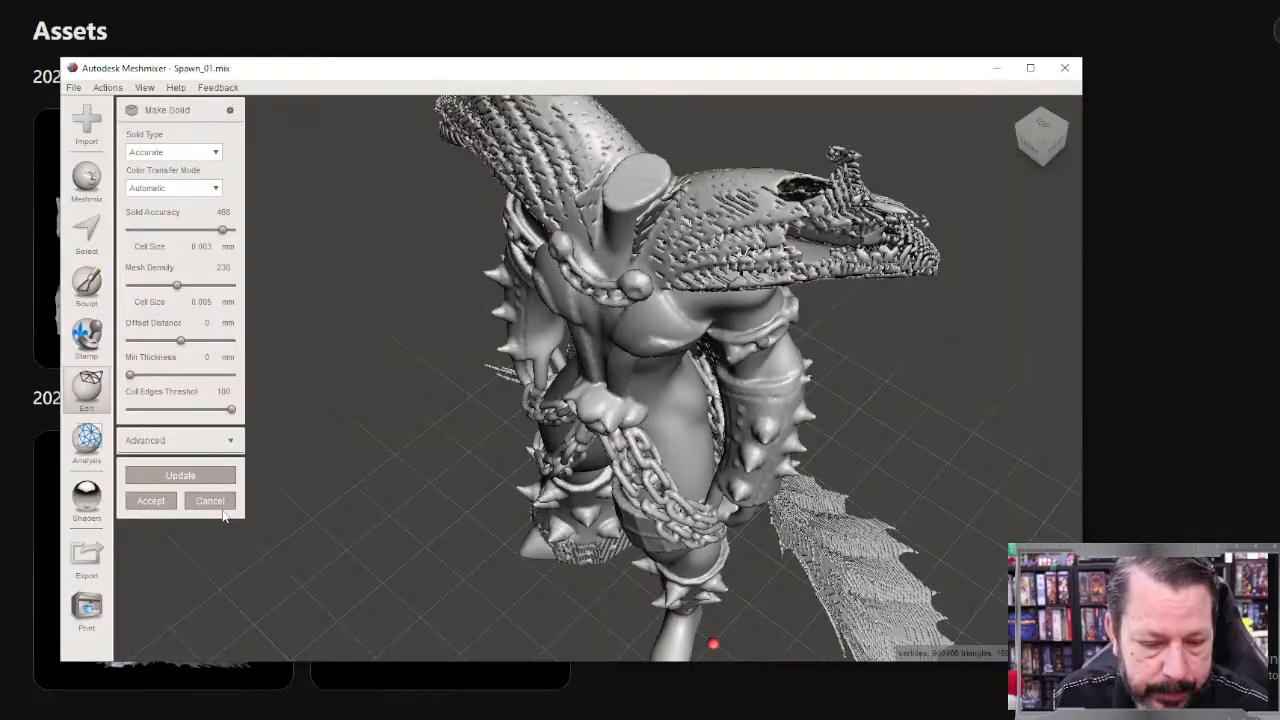
# Step: Discard the Make Solid preview and select the area around the open neck and upper cape with a size 55 sphere brush
pyautogui.click(212, 502)
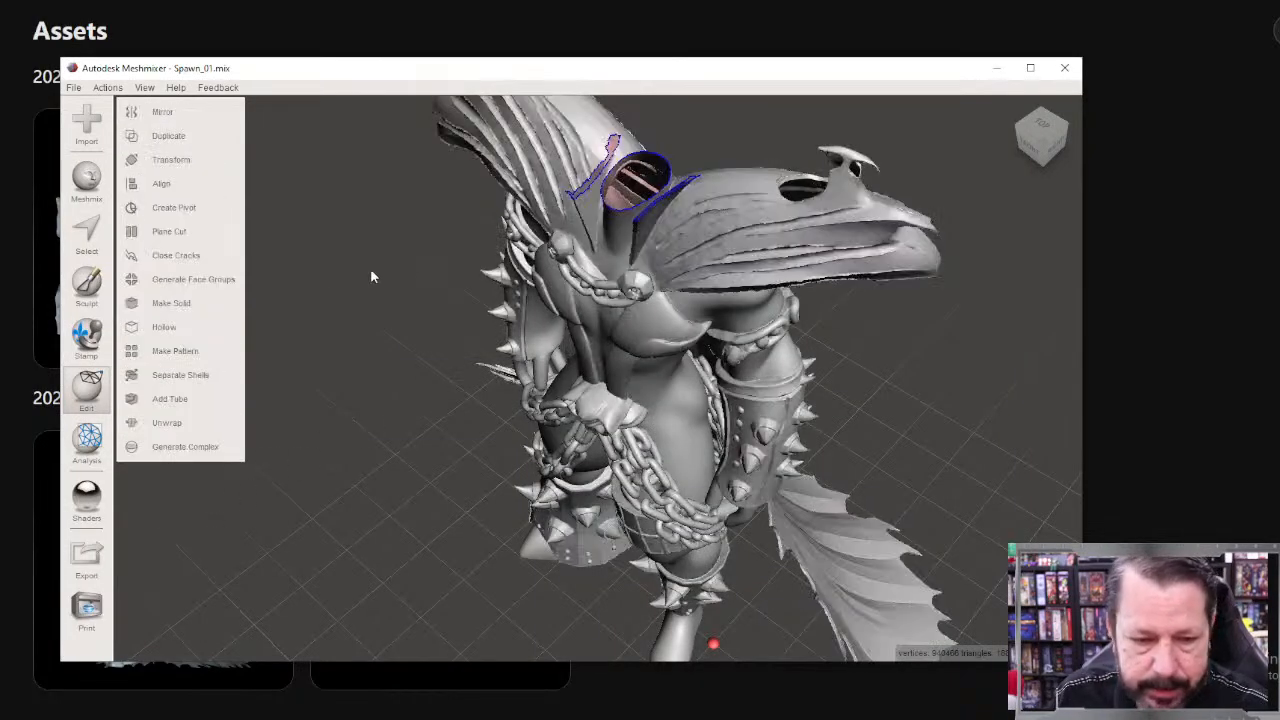
pyautogui.click(86, 232)
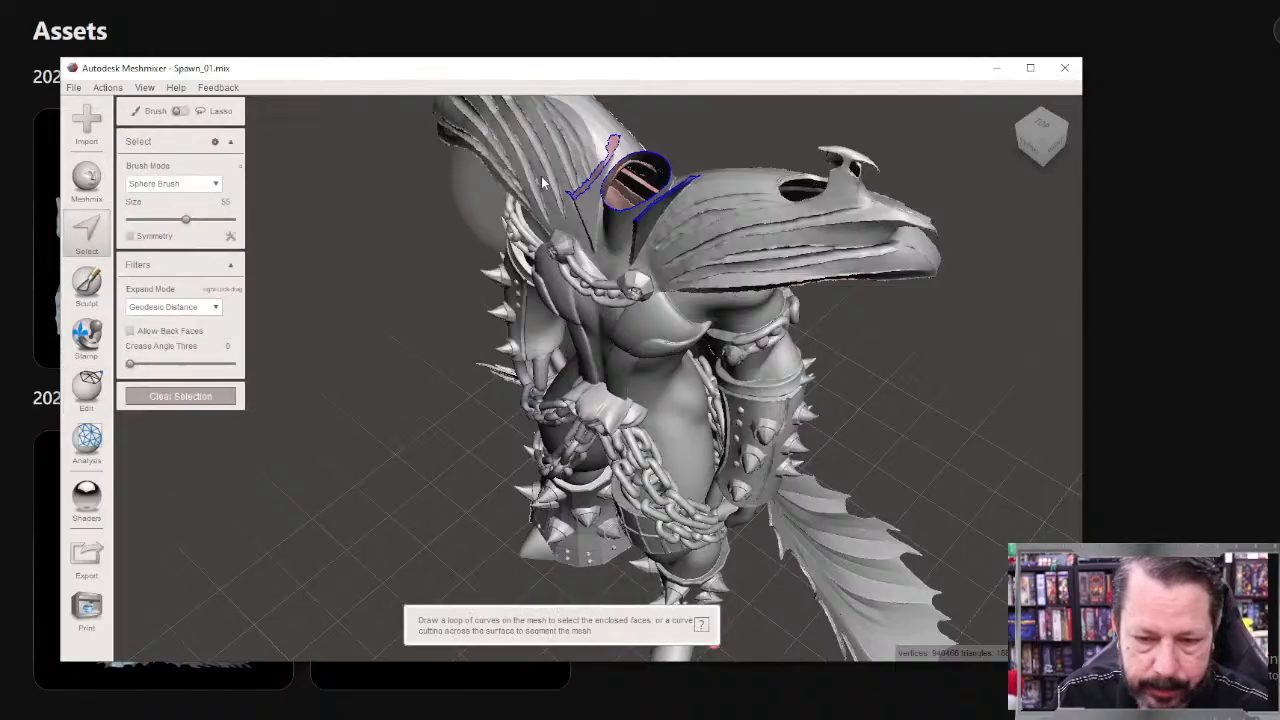
pyautogui.doubleClick(660, 190)
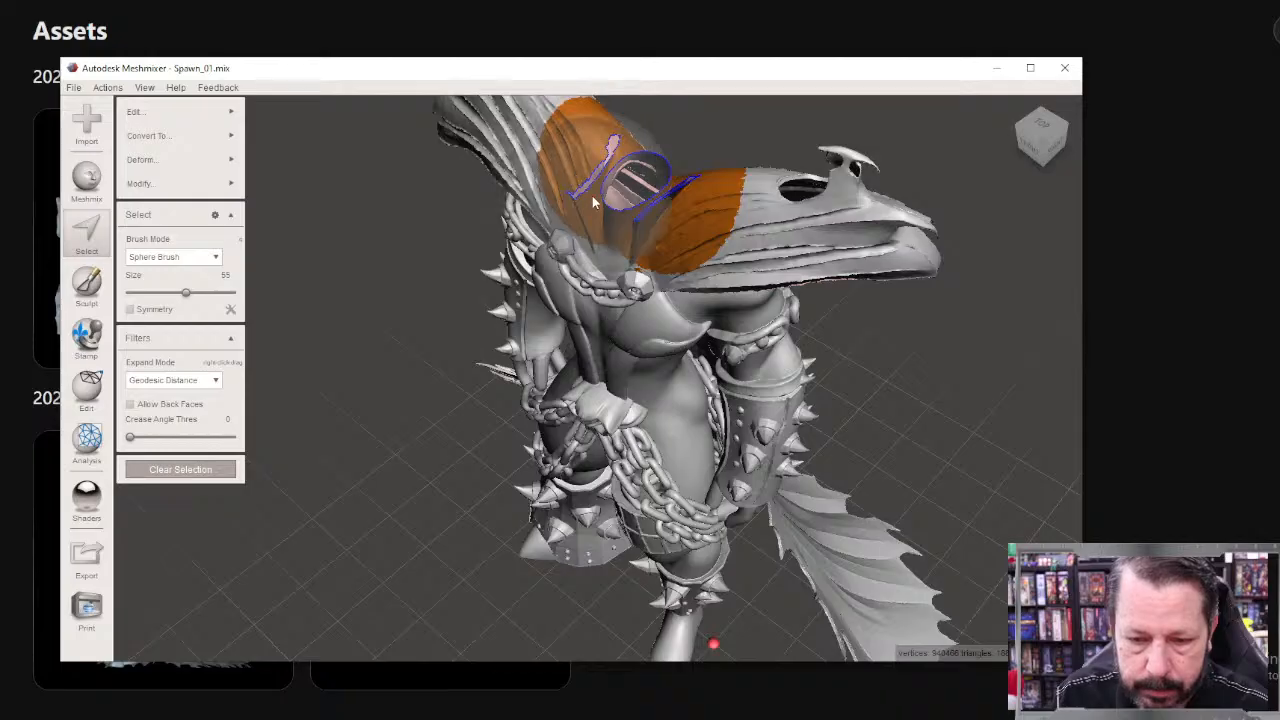
# Step: Convert the selected neck and cape area to a solid part with the Append To Mesh option, maintaining dimensions
pyautogui.moveTo(616, 247); pyautogui.dragTo(438, 118, button='right')
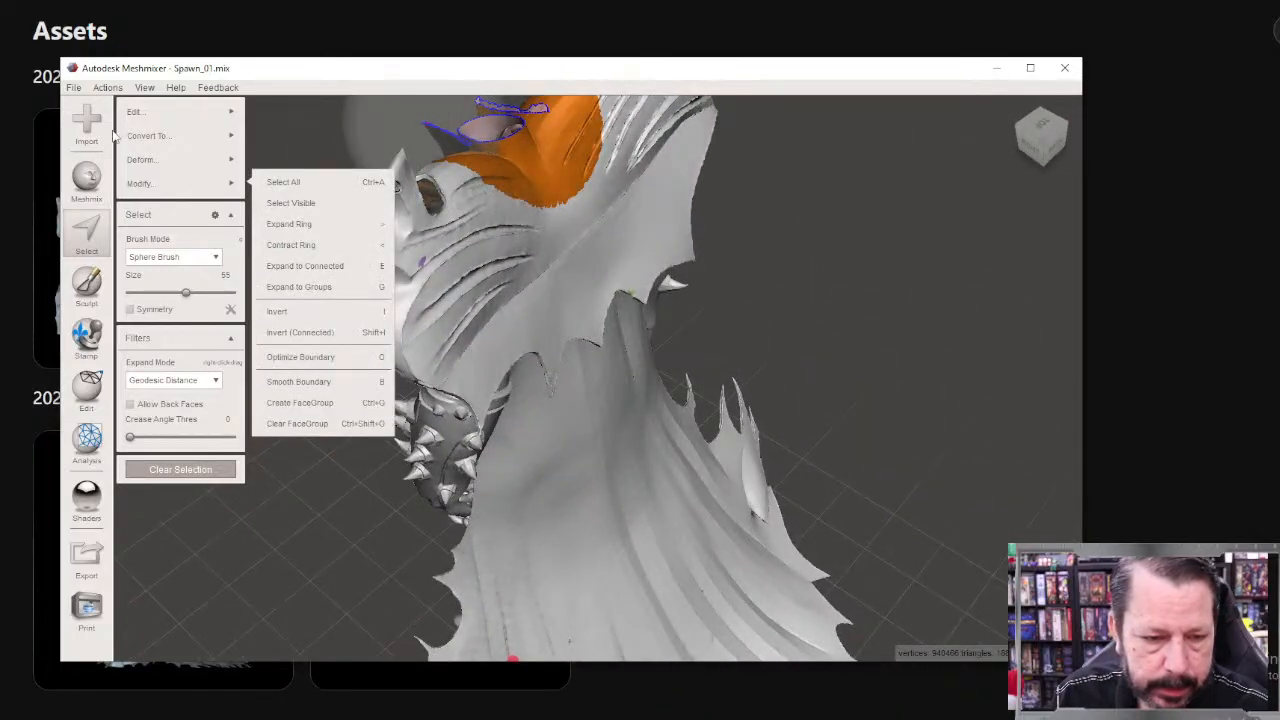
pyautogui.moveTo(141, 118)
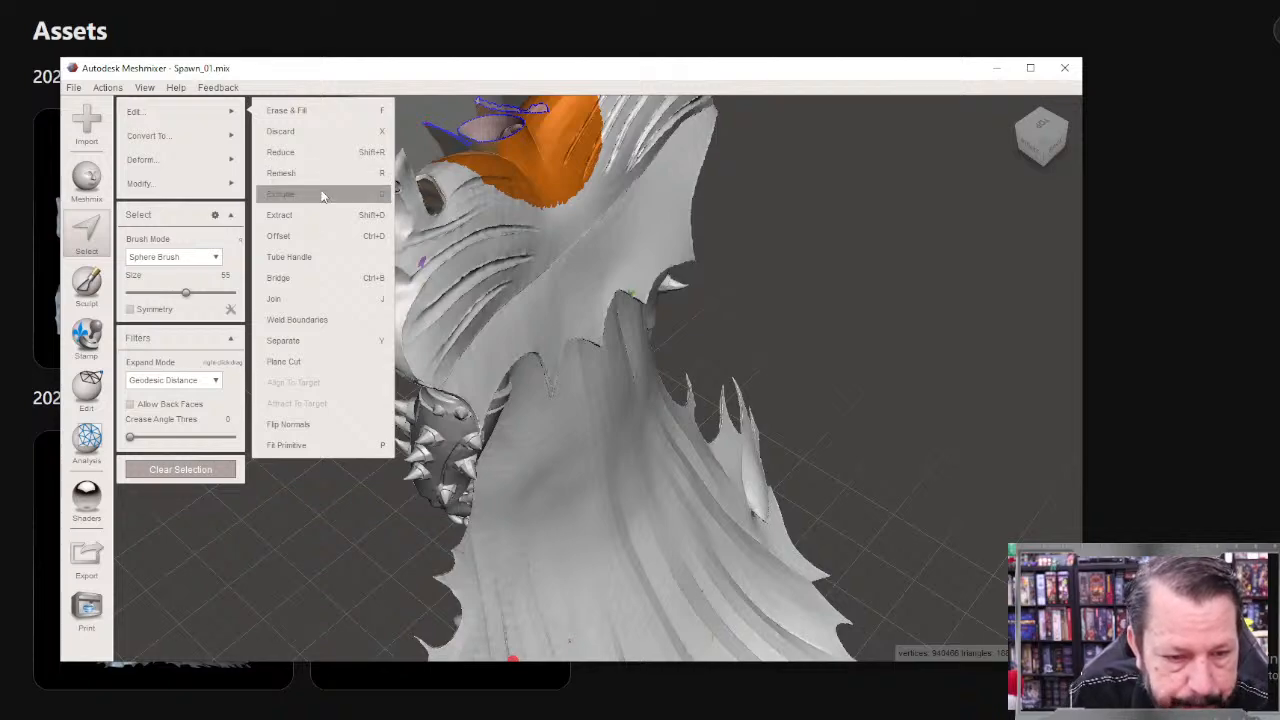
pyautogui.moveTo(211, 188)
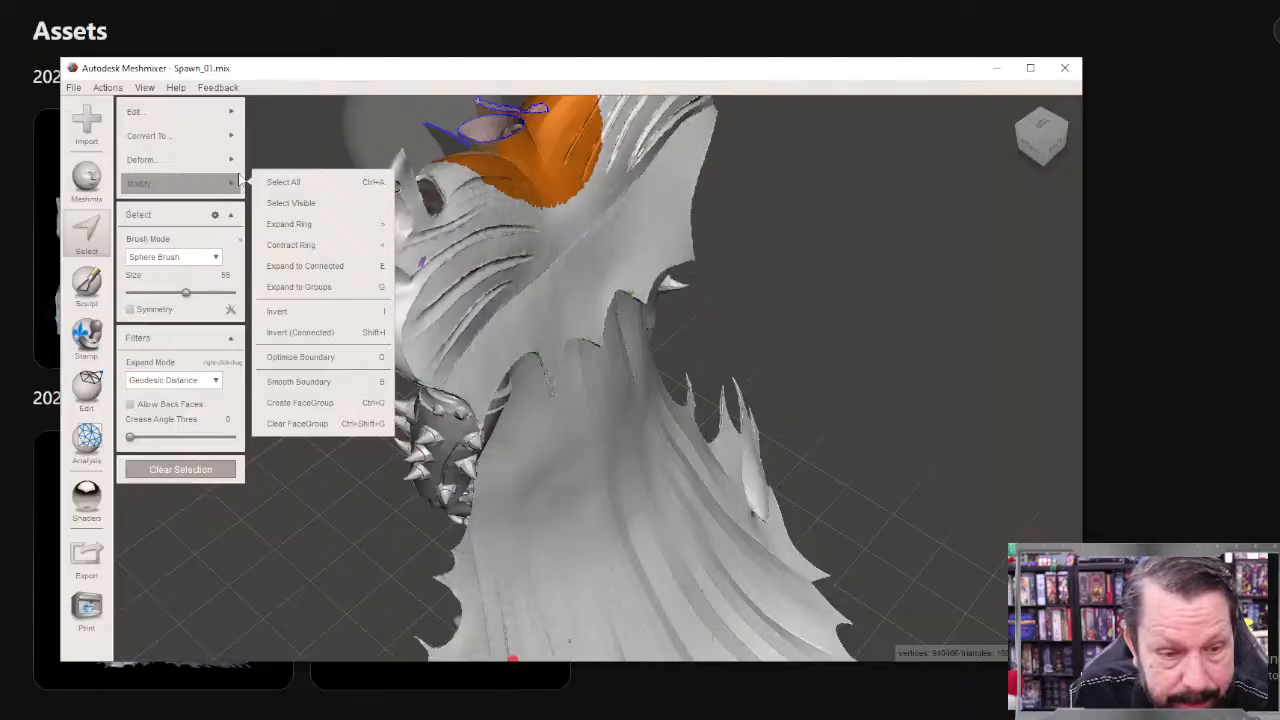
pyautogui.moveTo(233, 158)
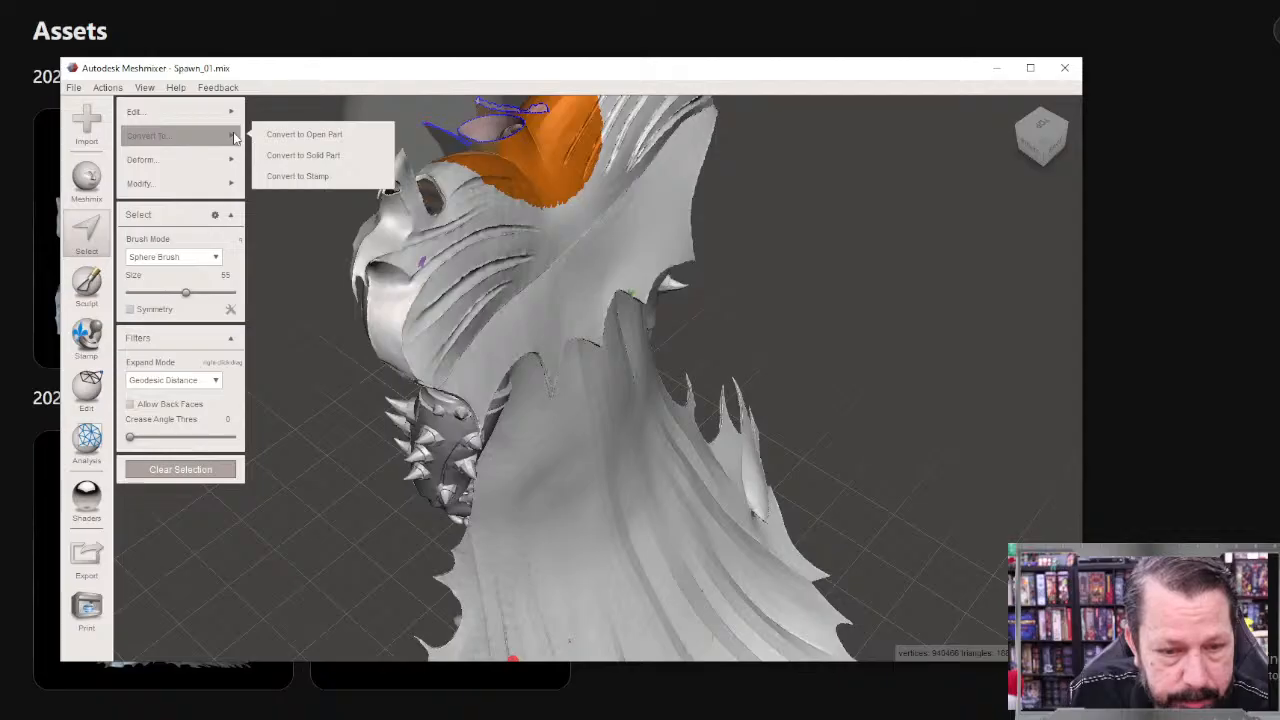
pyautogui.click(318, 157)
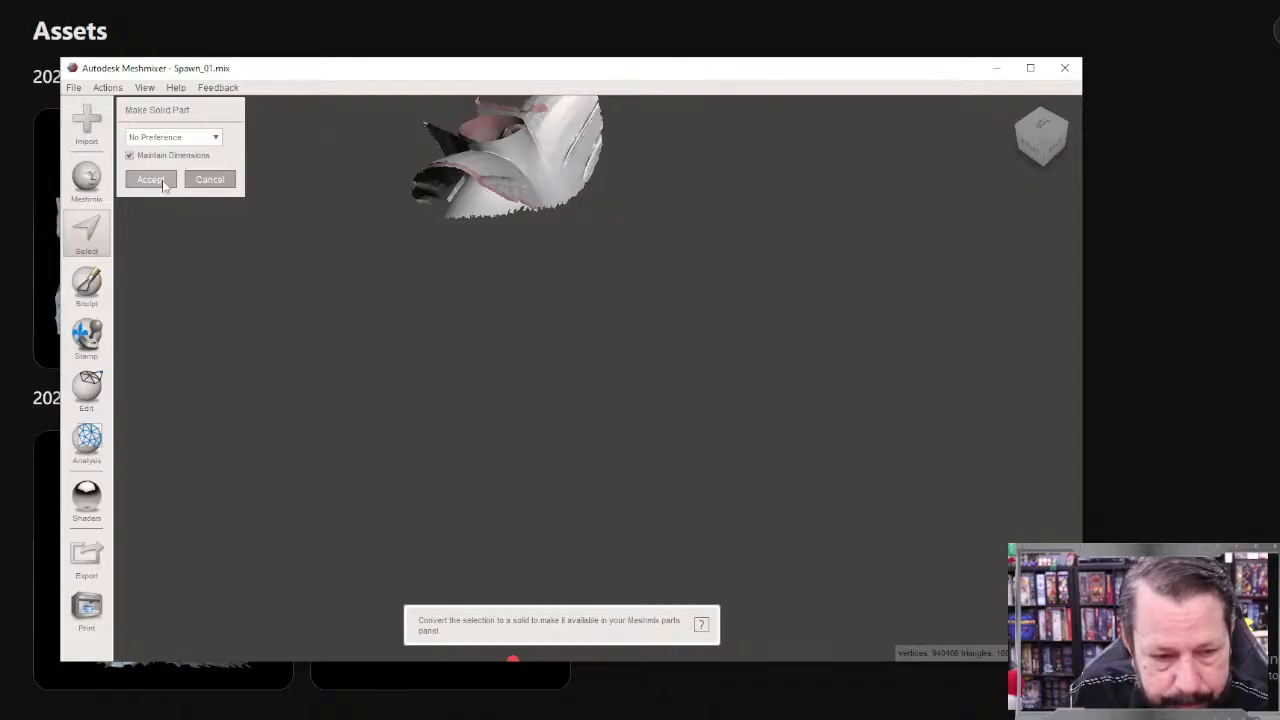
pyautogui.click(177, 139)
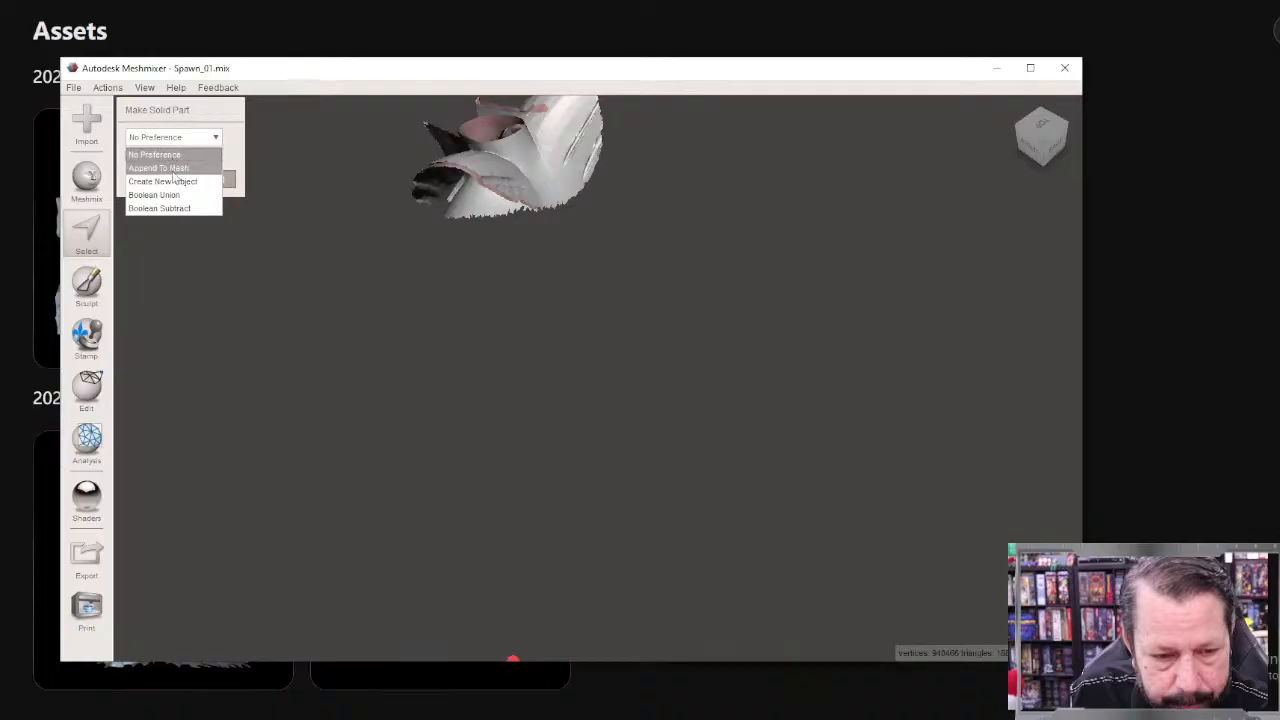
pyautogui.click(174, 168)
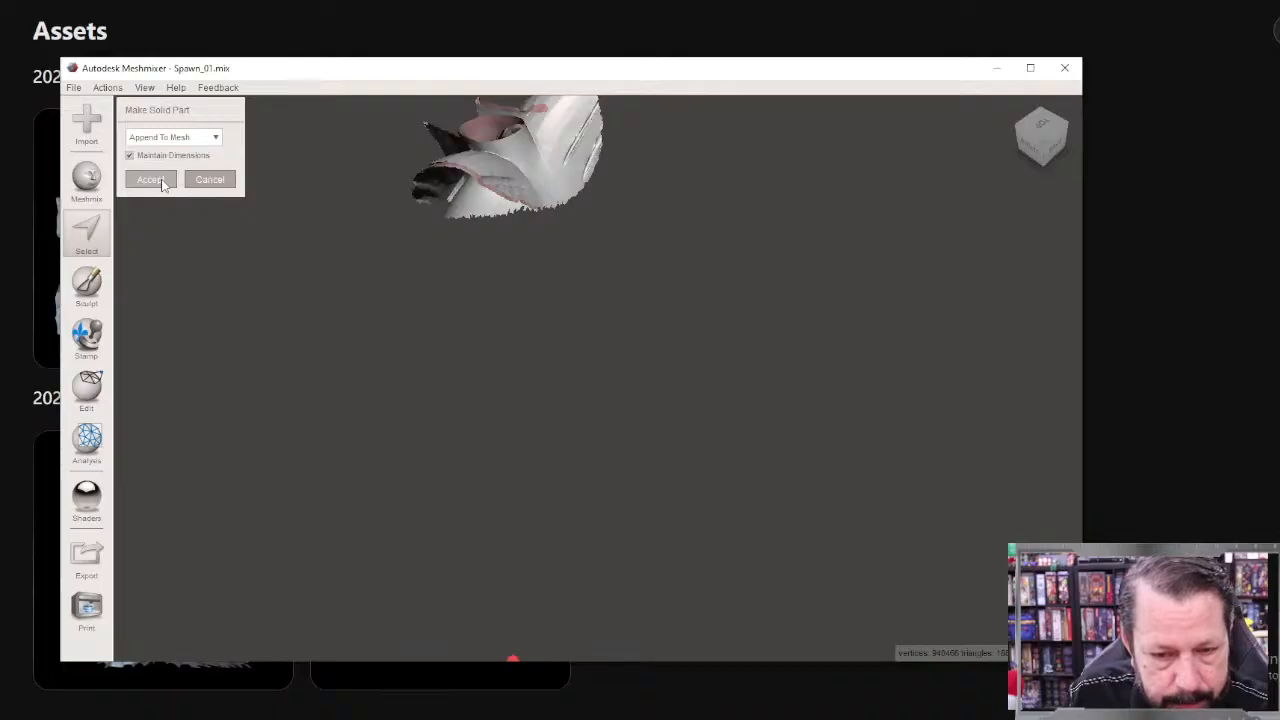
pyautogui.click(170, 186)
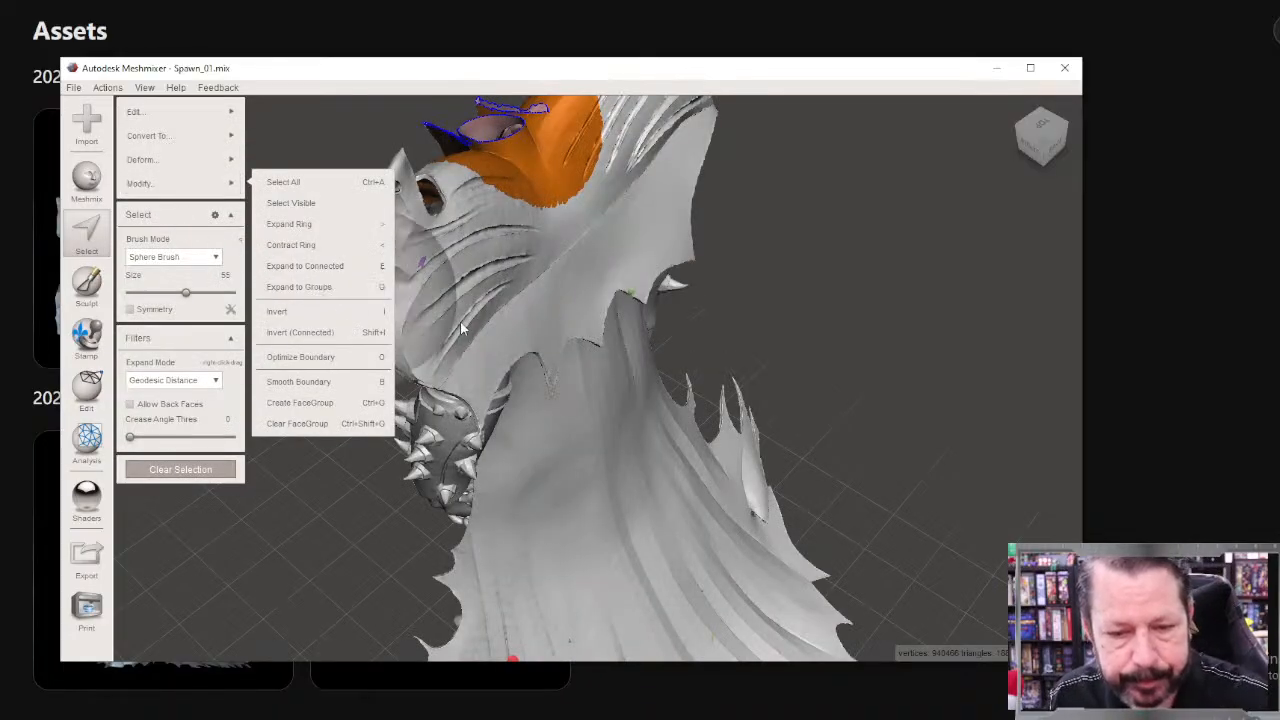
# Step: Inspect the open neck and cut cape edges from the front, and clear the selection
pyautogui.moveTo(462, 325); pyautogui.dragTo(655, 340, button='right')
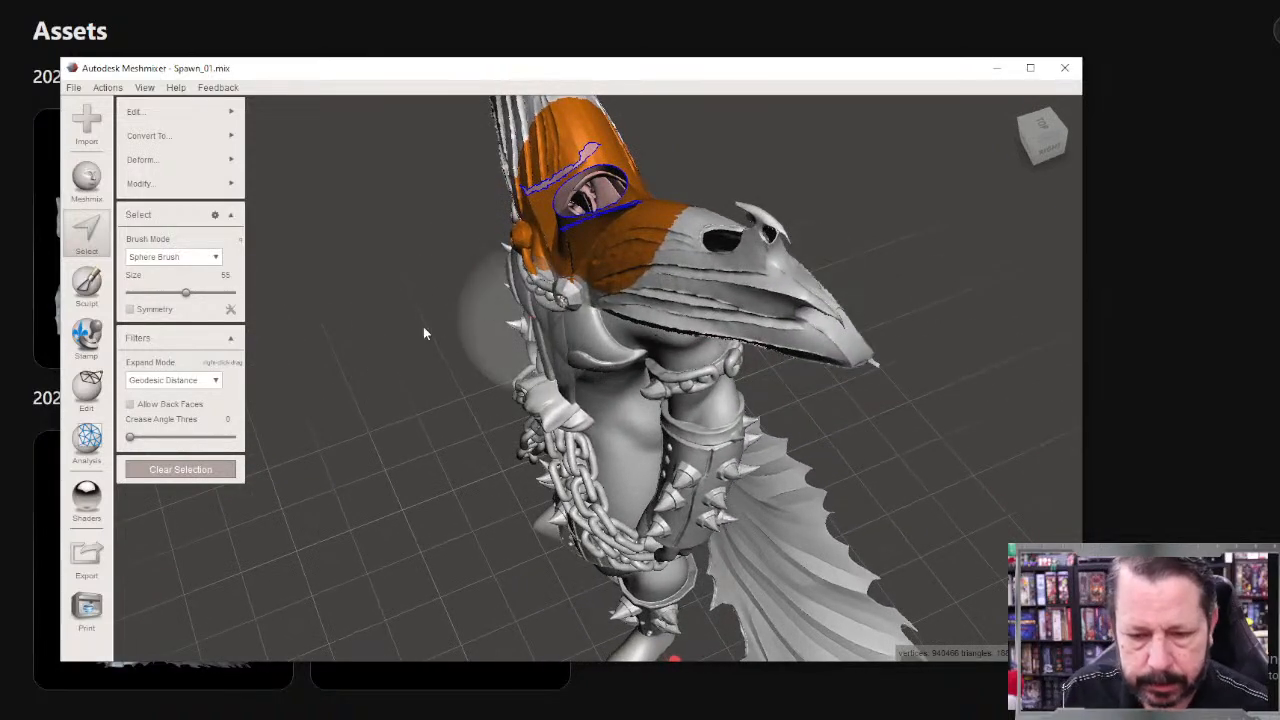
pyautogui.moveTo(423, 326); pyautogui.dragTo(649, 251, button='right')
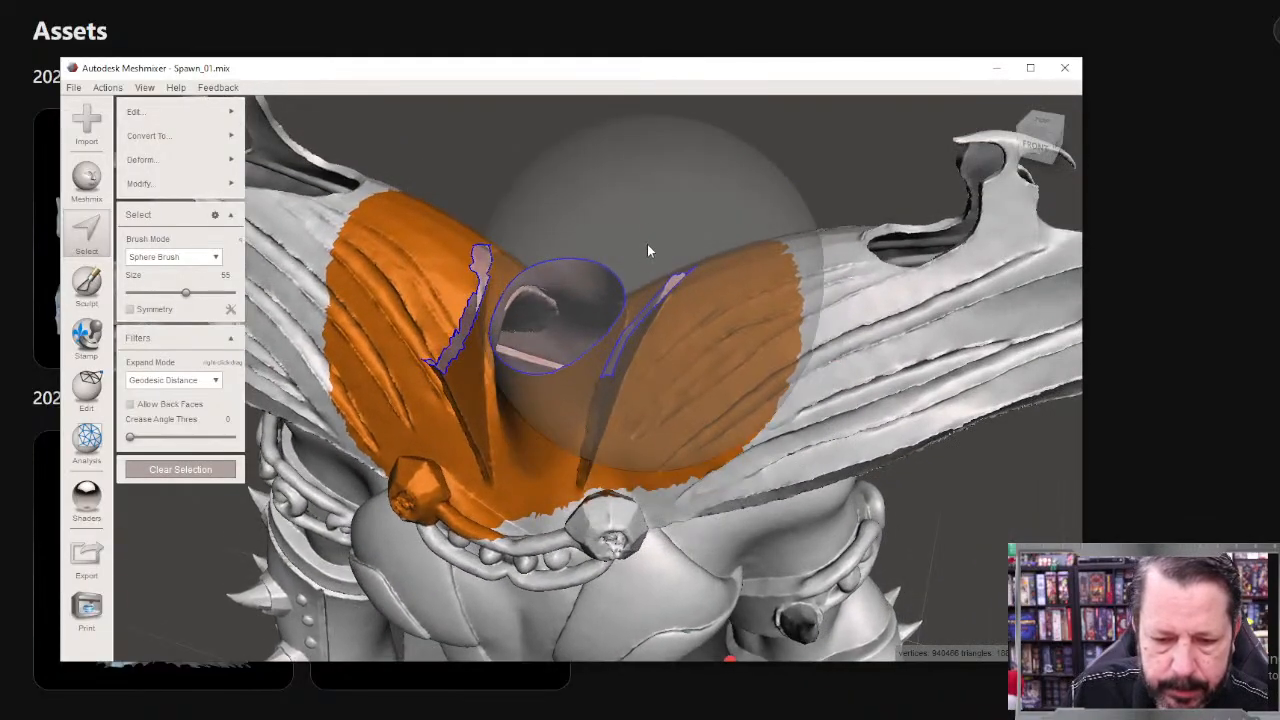
pyautogui.click(152, 470)
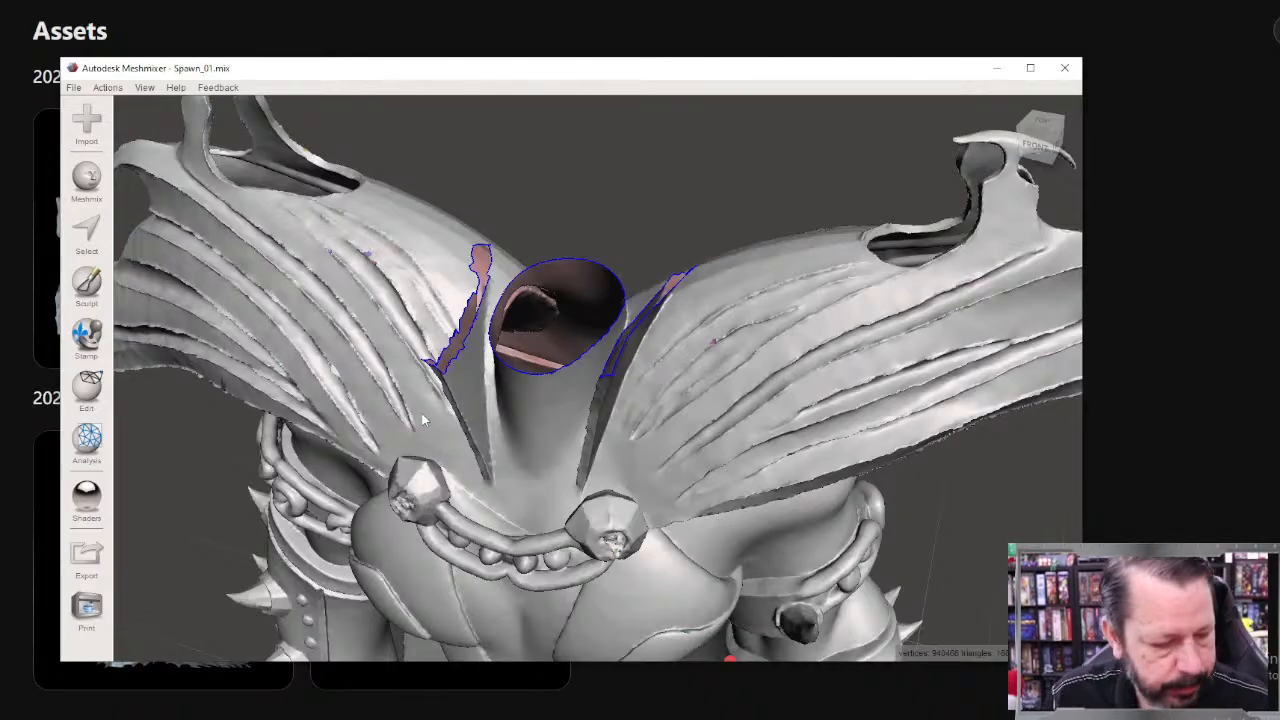
# Step: Switch to UltiMaker Cura, close the color scheme options and return the cube to the preparation stage
pyautogui.hotkey('alt', 'Tab')
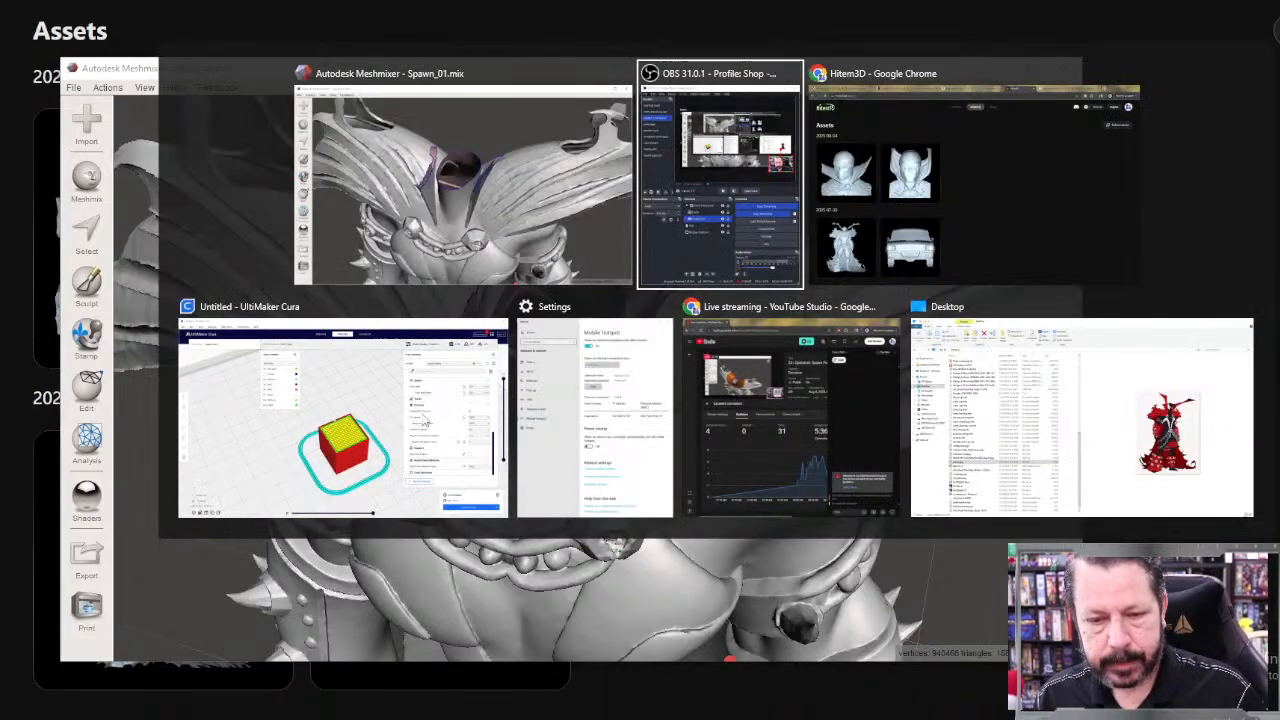
pyautogui.hotkey('alt', 'Tab')
pyautogui.hotkey('alt', 'Tab')
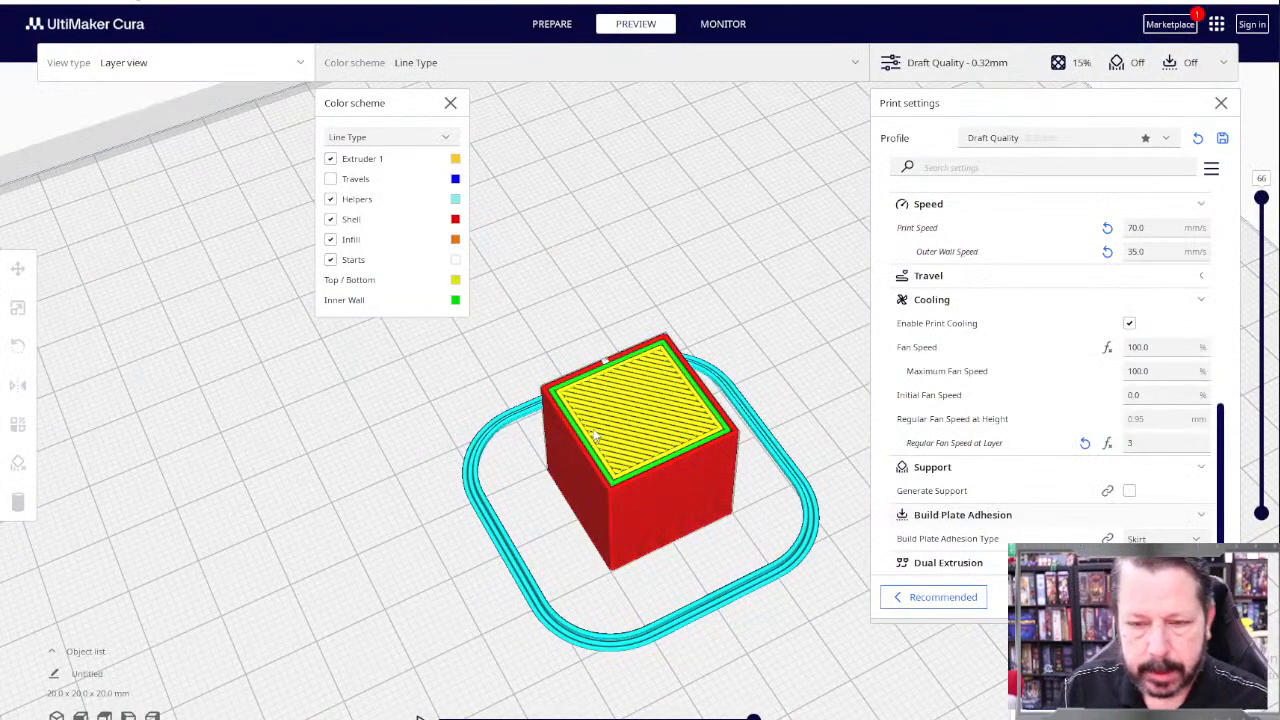
pyautogui.click(450, 104)
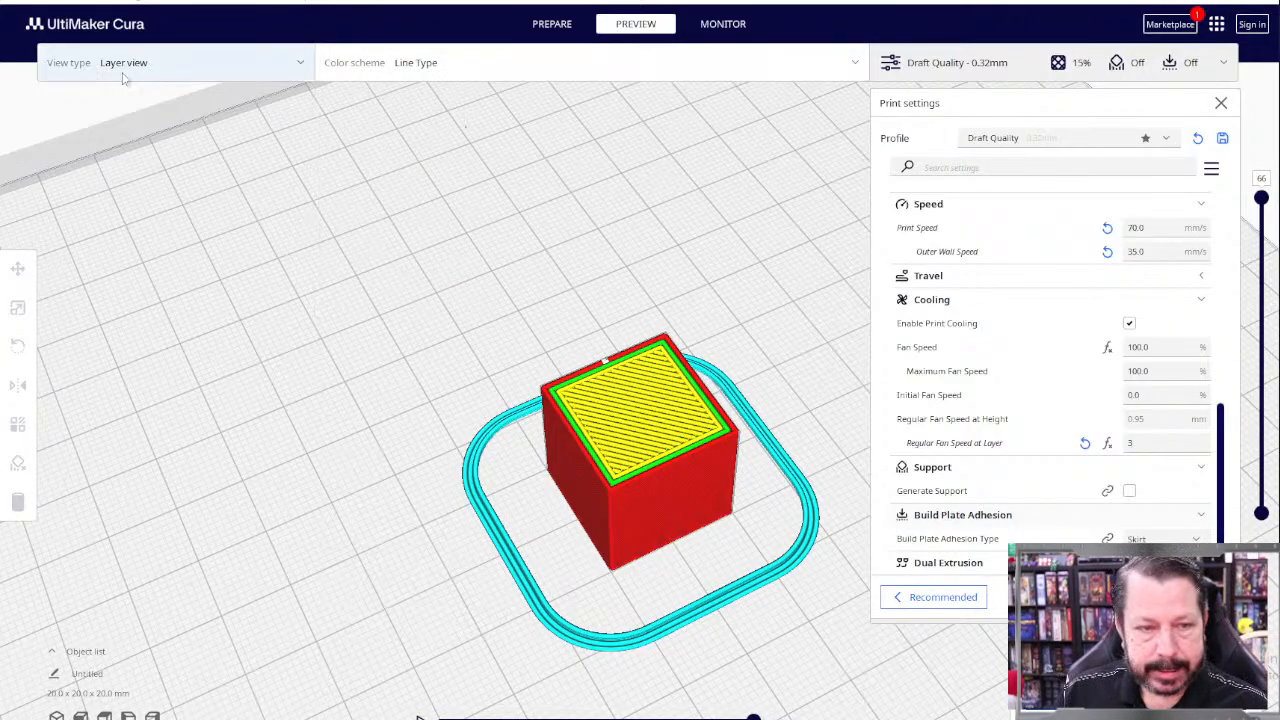
pyautogui.click(552, 26)
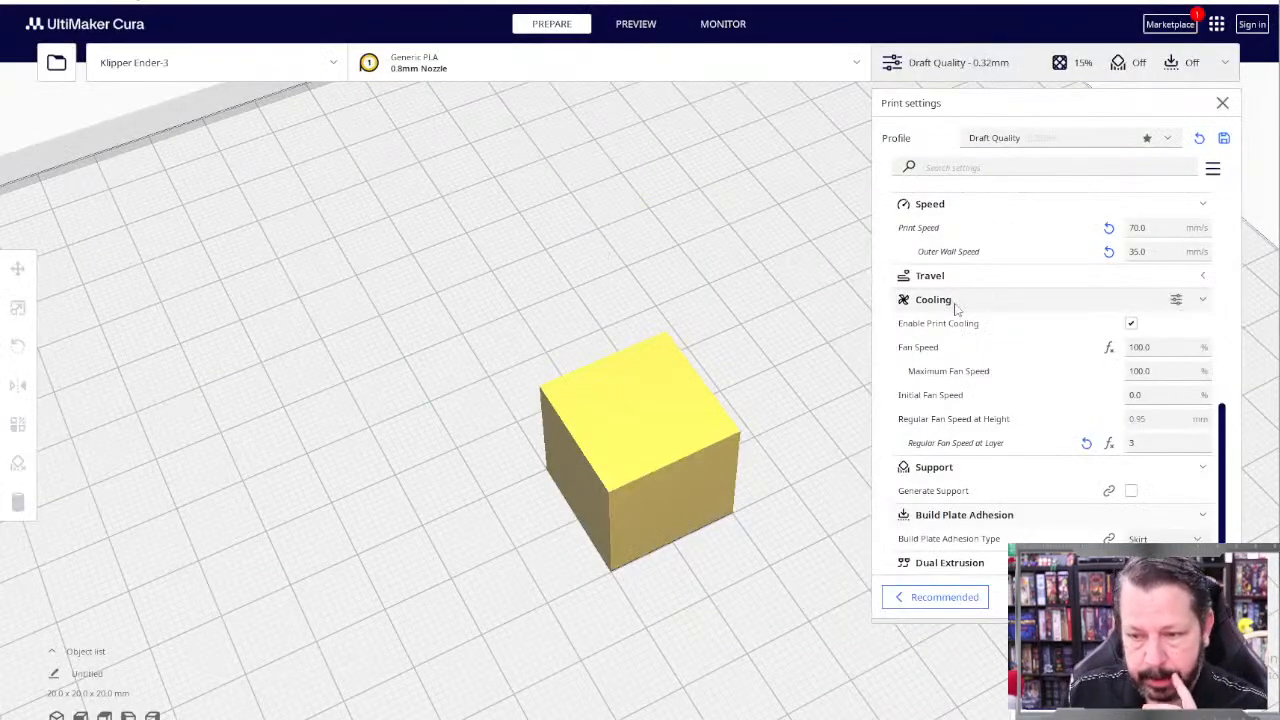
# Step: Search the print settings for flow and set the overall material Flow to 76%
pyautogui.click(1017, 168)
pyautogui.write('flow')
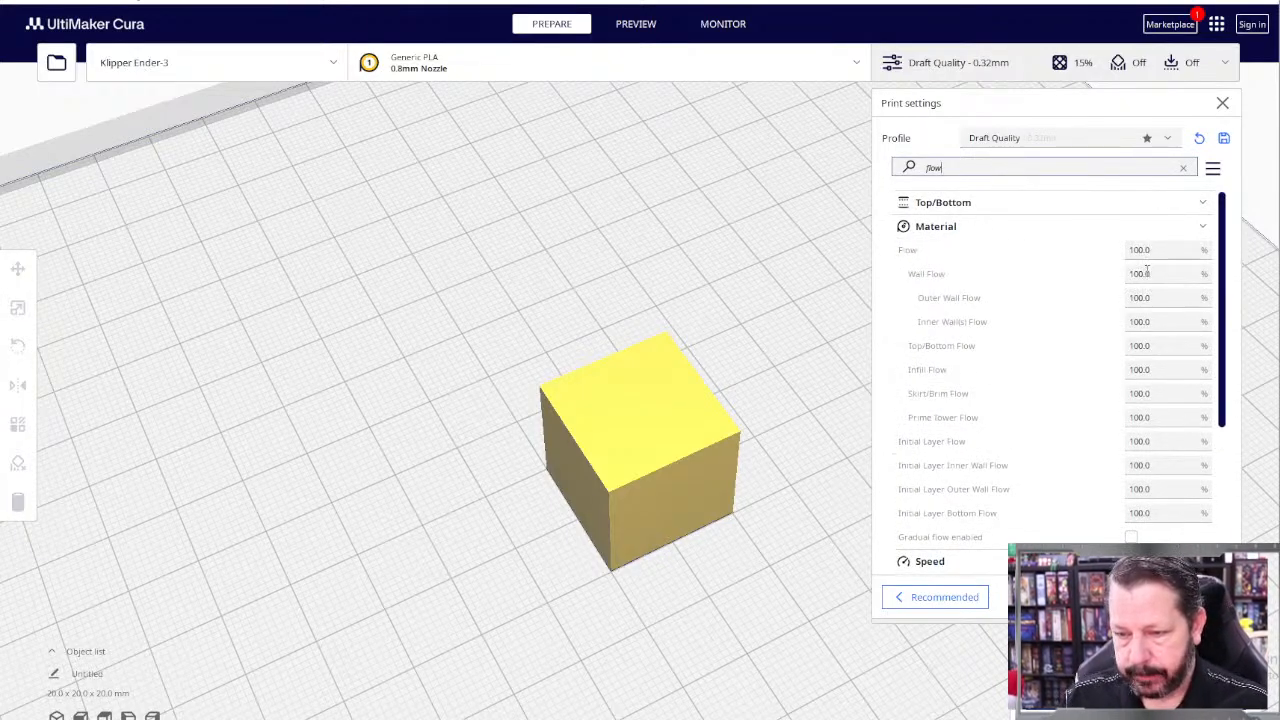
pyautogui.click(1161, 250)
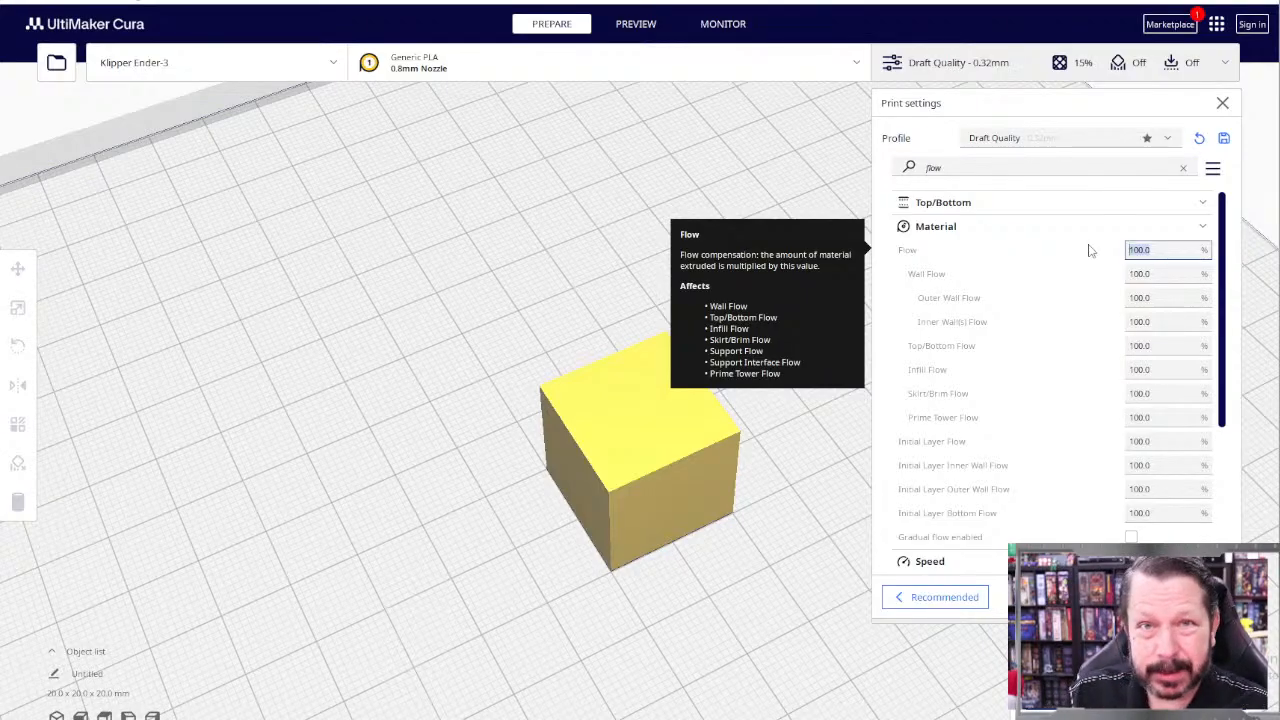
pyautogui.write('76')
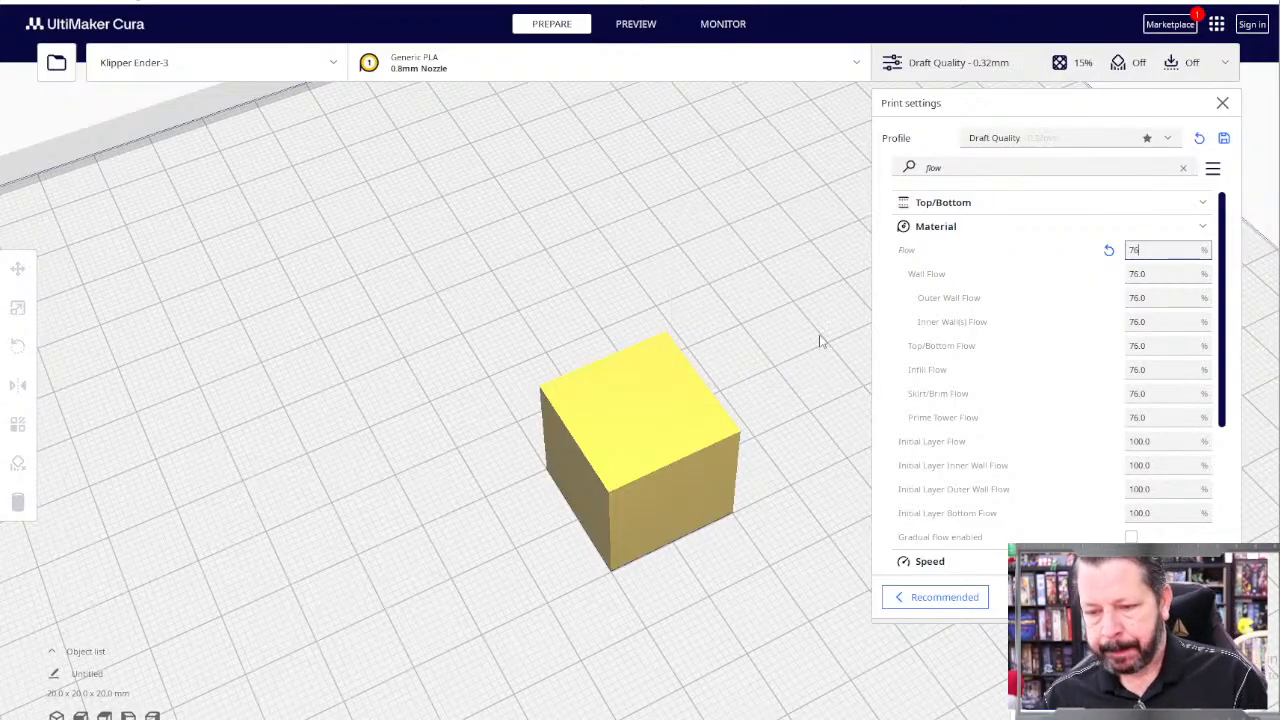
pyautogui.press('Return')
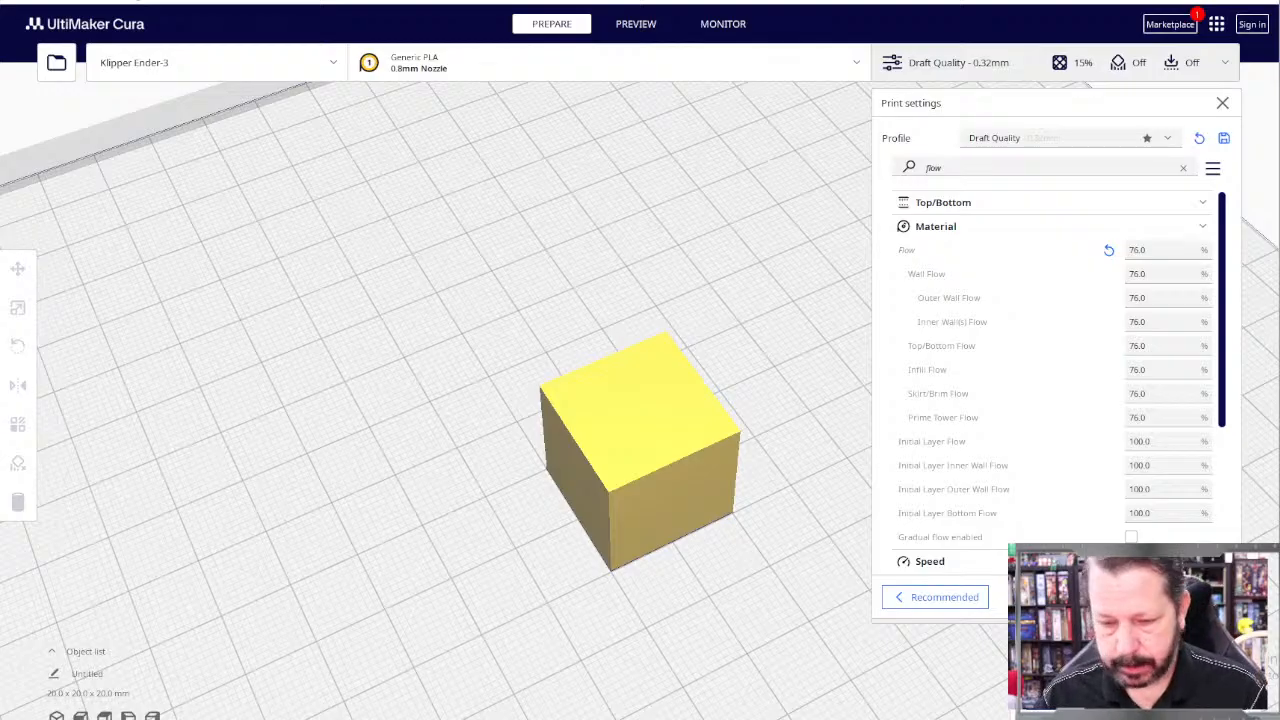
# Step: Slice the cube and examine the line spacing on the top layer and the walls and infill at layer 43
pyautogui.click(1072, 694)
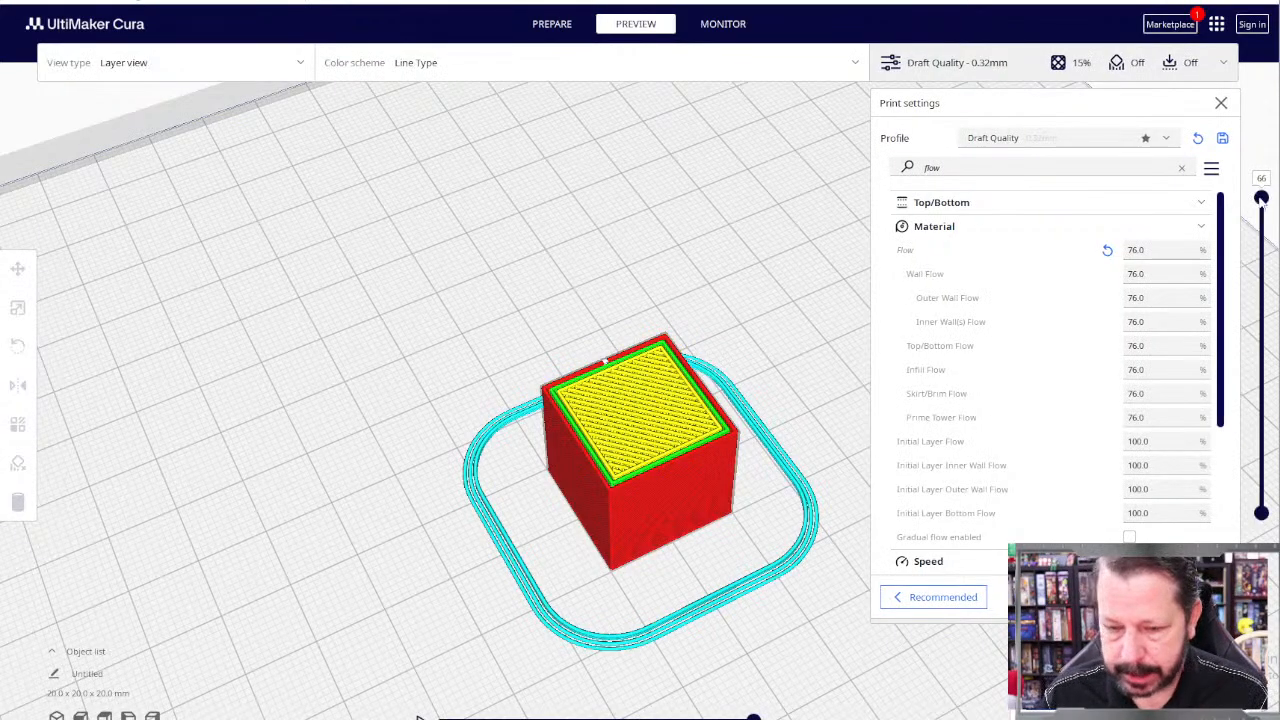
pyautogui.scroll(5, 700, 380)
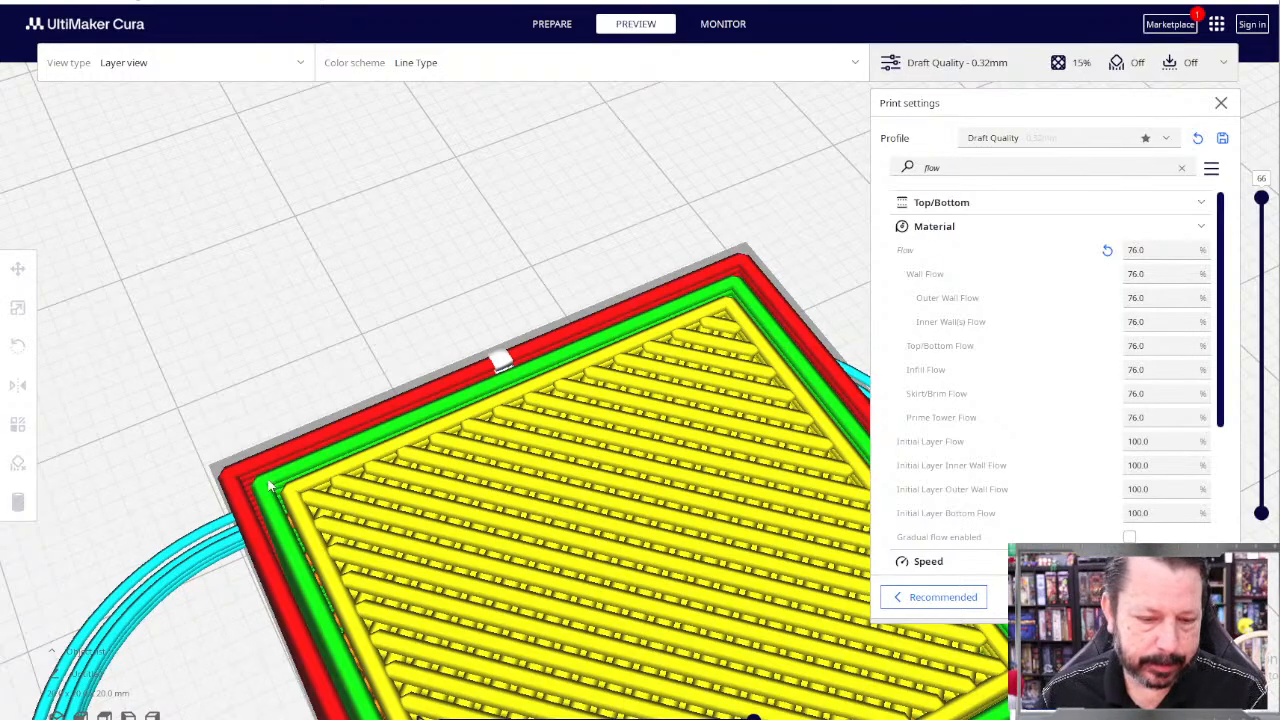
pyautogui.scroll(-5, 662, 478)
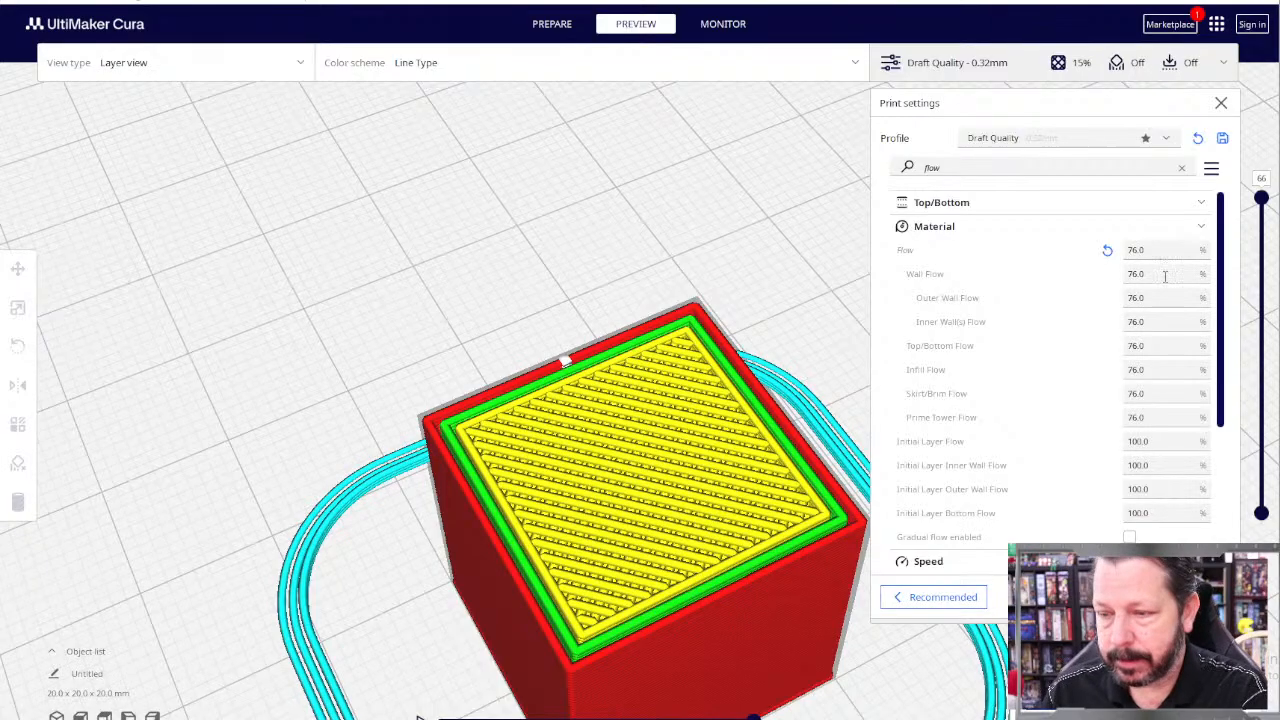
pyautogui.moveTo(1261, 197); pyautogui.dragTo(1261, 303)
pyautogui.scroll(2, 499, 457)
pyautogui.moveTo(499, 457); pyautogui.dragTo(553, 510, button='right')
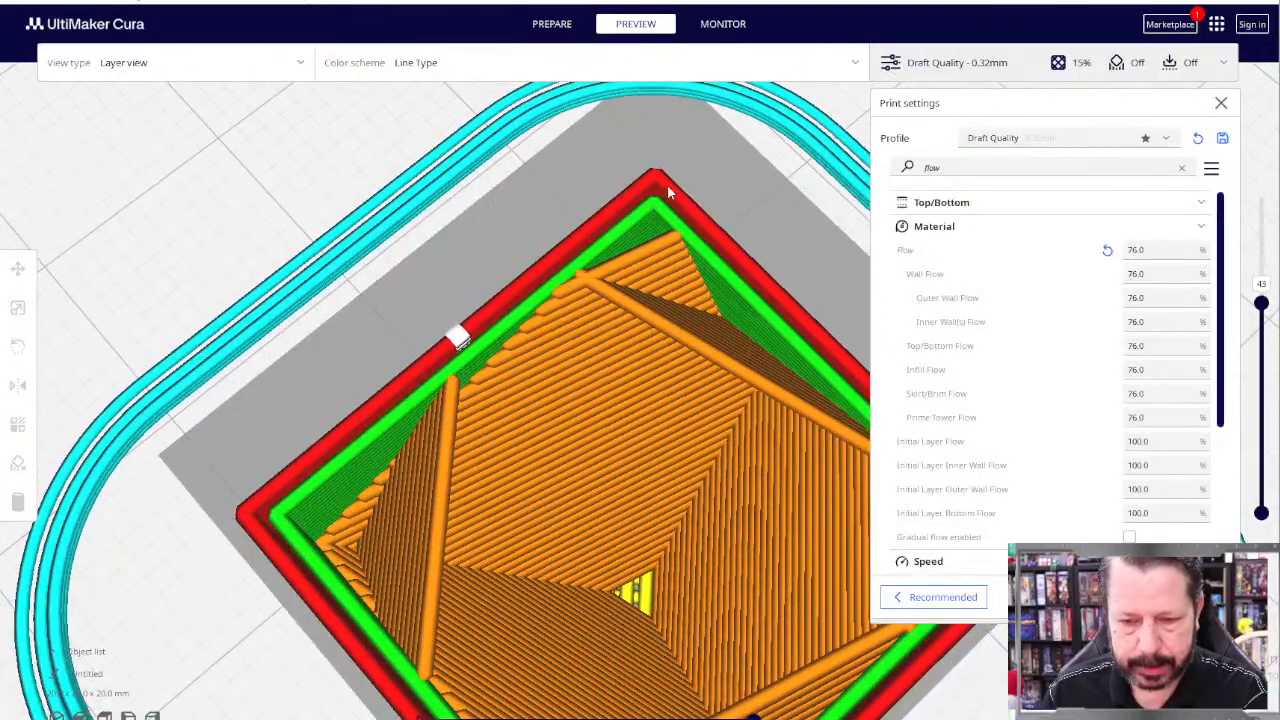
pyautogui.scroll(3, 617, 345)
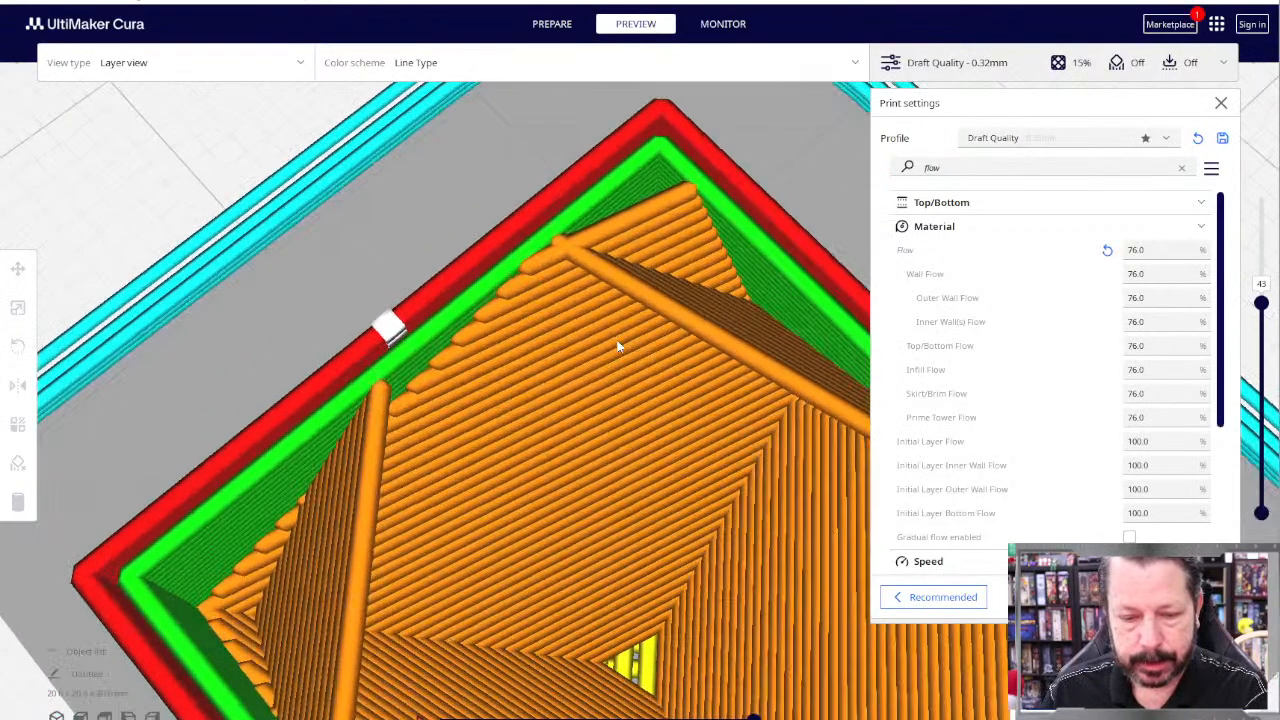
pyautogui.scroll(-2, 617, 345)
pyautogui.moveTo(1261, 303); pyautogui.dragTo(1261, 197)
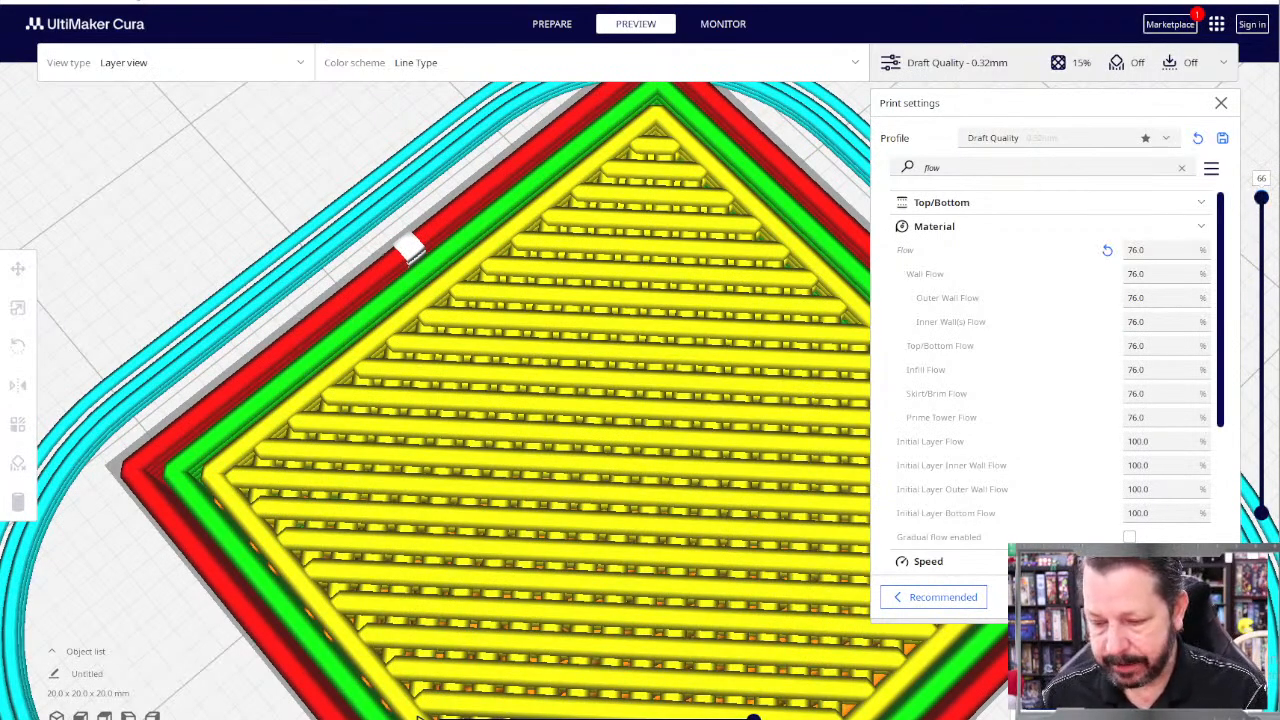
# Step: Save the sliced cube to the Desktop as a G-code file named Aero_PLA
pyautogui.click(1165, 700)
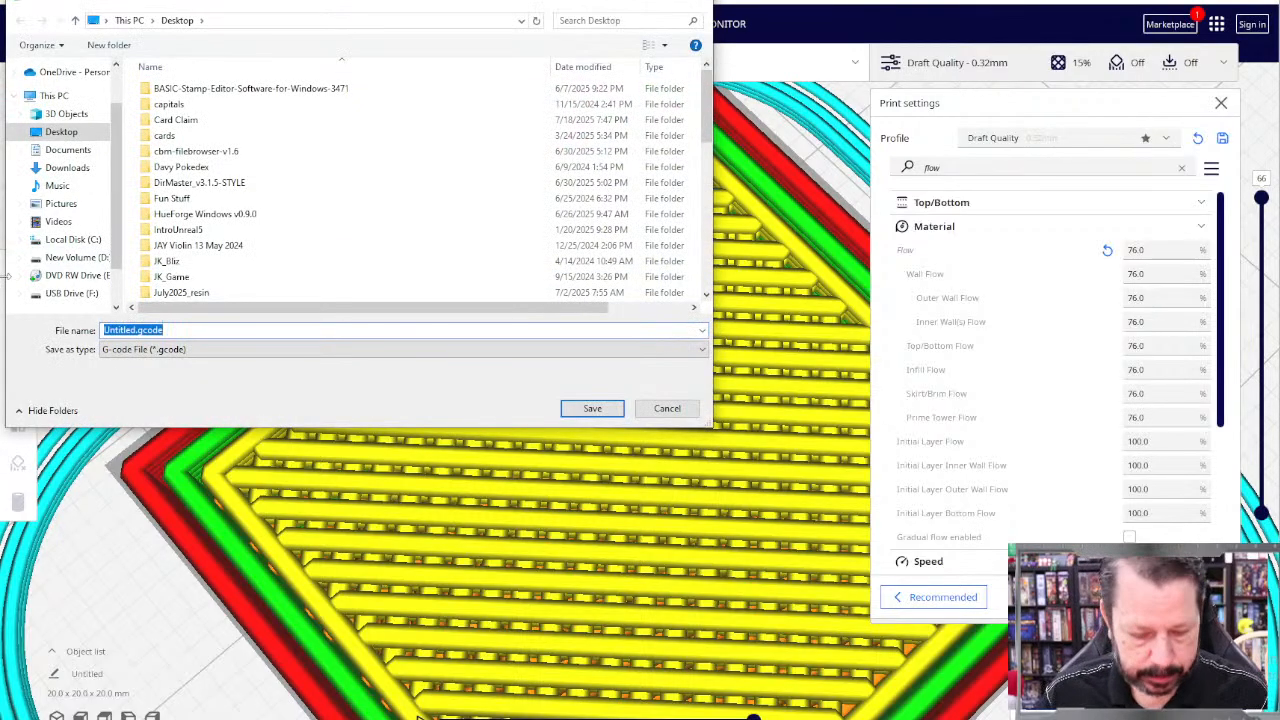
pyautogui.write('Aero_PLA')
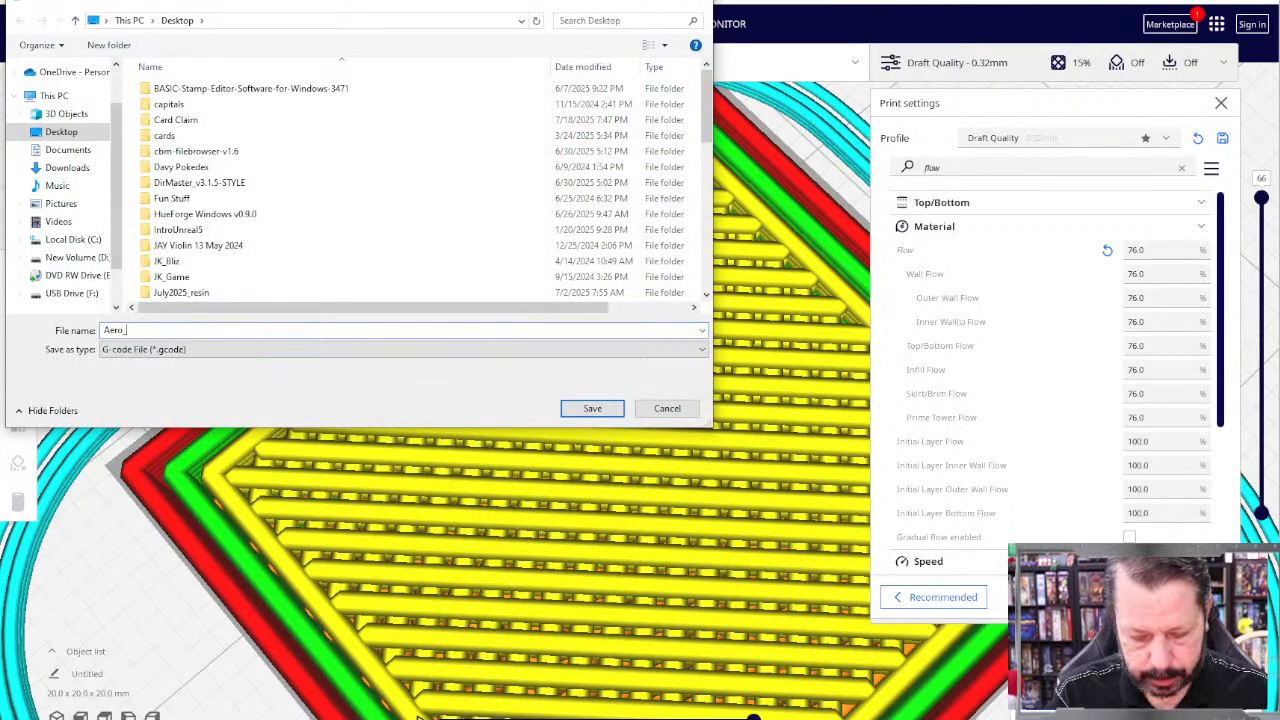
pyautogui.click(603, 414)
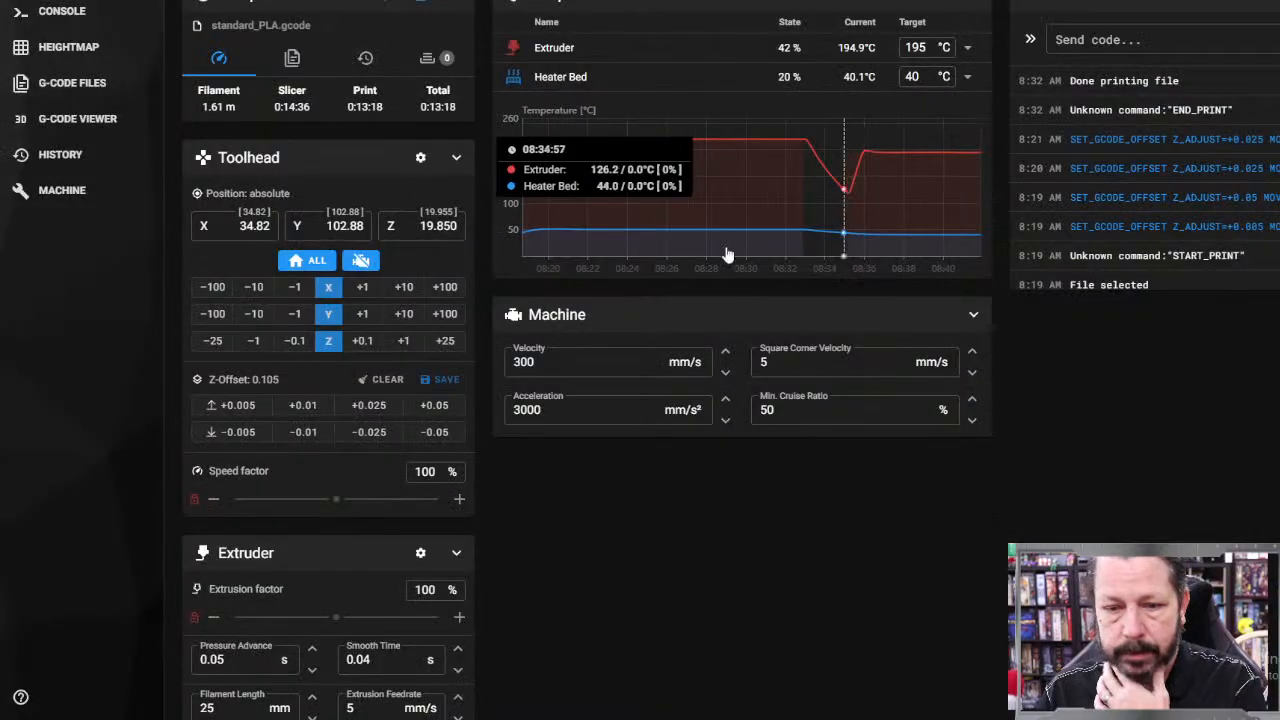
# Step: In the printer's web dashboard, set the target temperatures to 220 °C for the extruder and 50 °C for the heater bed
pyautogui.click(925, 47)
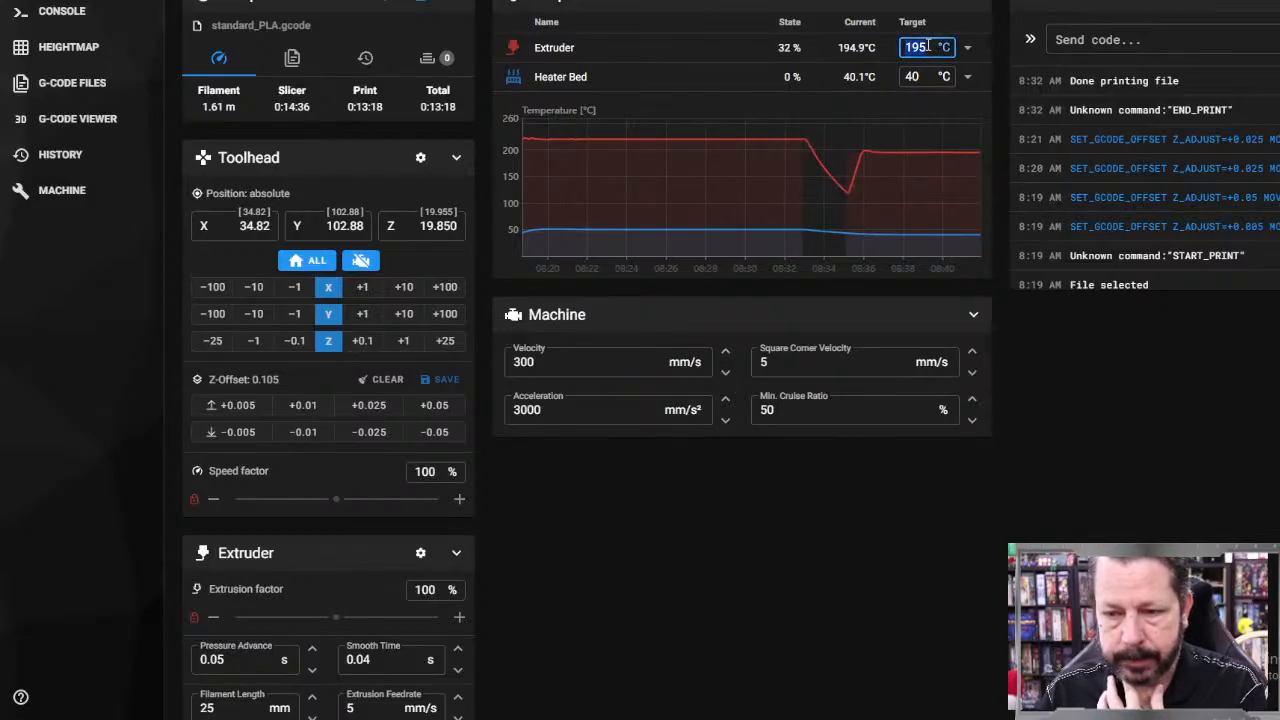
pyautogui.write('220')
pyautogui.press('Return')
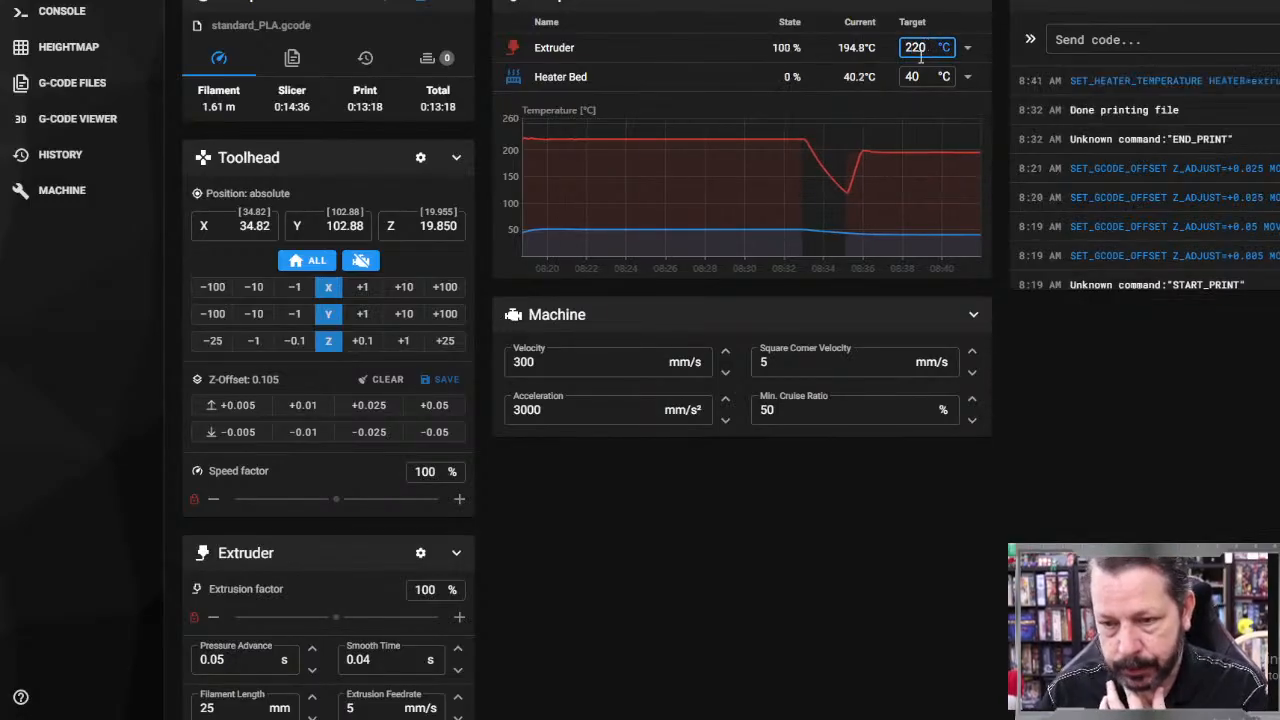
pyautogui.click(925, 76)
pyautogui.write('50')
pyautogui.press('Return')
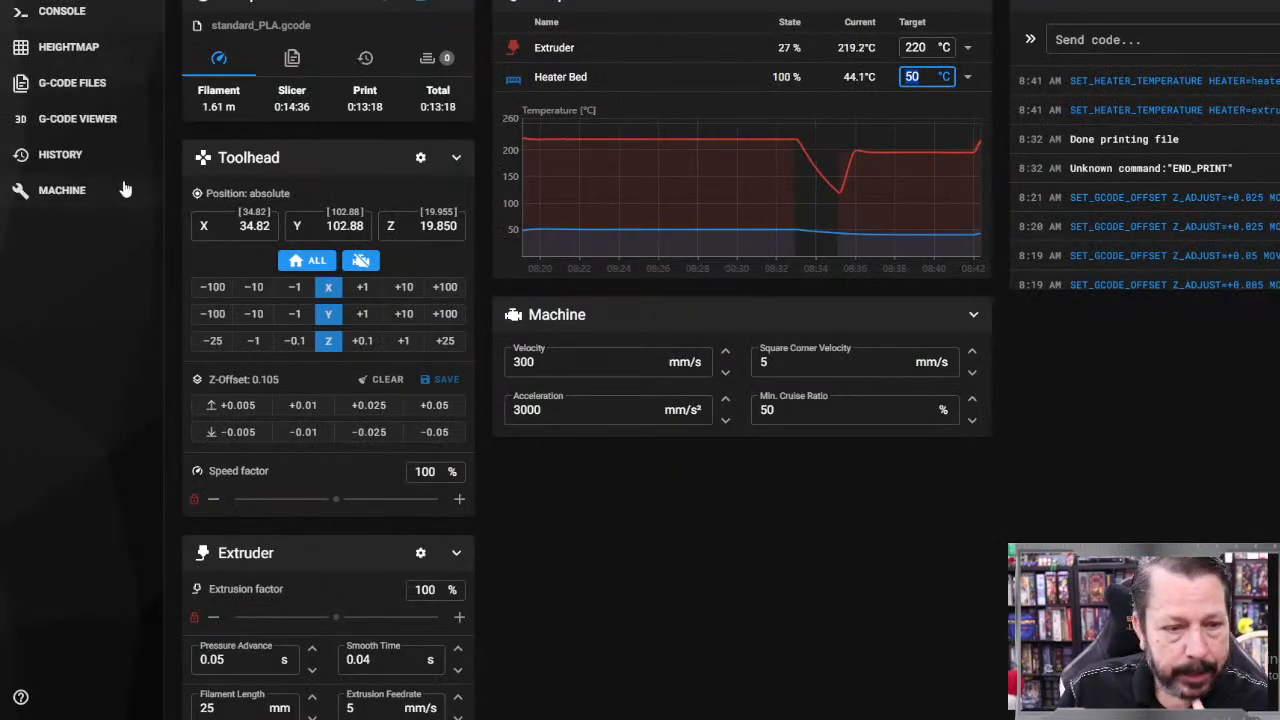
# Step: Upload the Aero_PLA.gcode file to the printer's G-code file storage
pyautogui.click(75, 84)
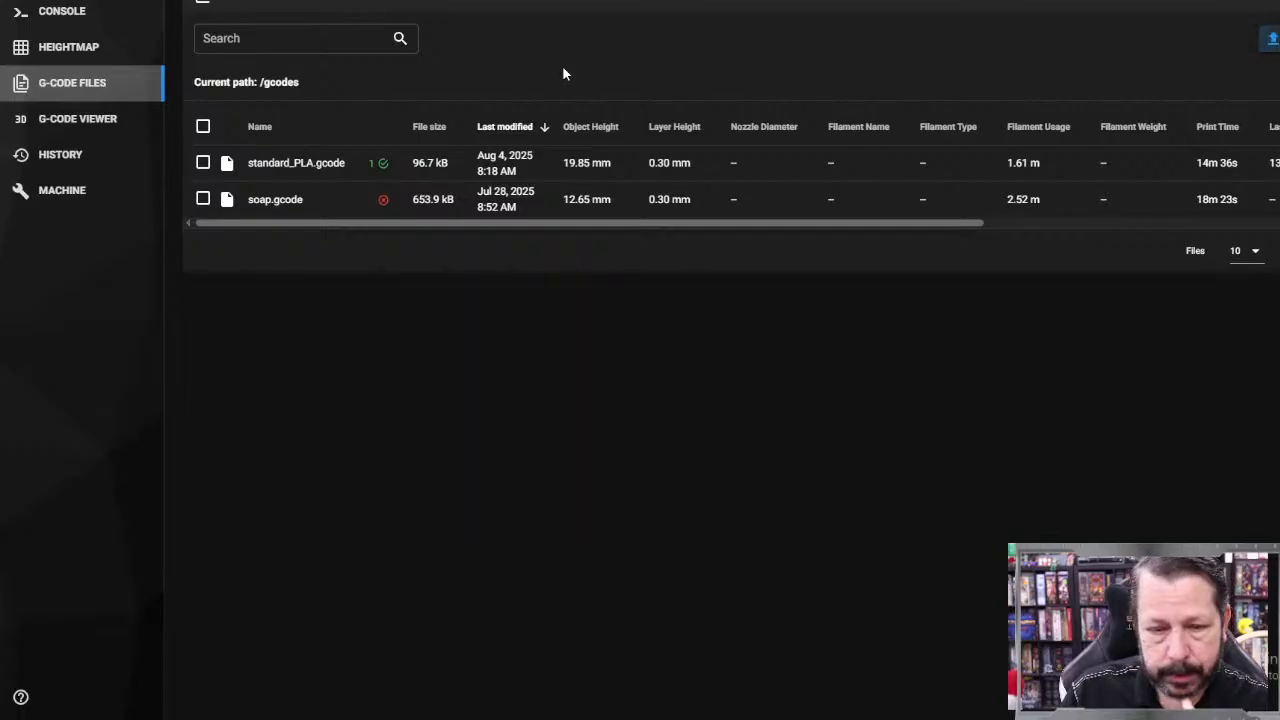
pyautogui.scroll(-10, 258, 60)
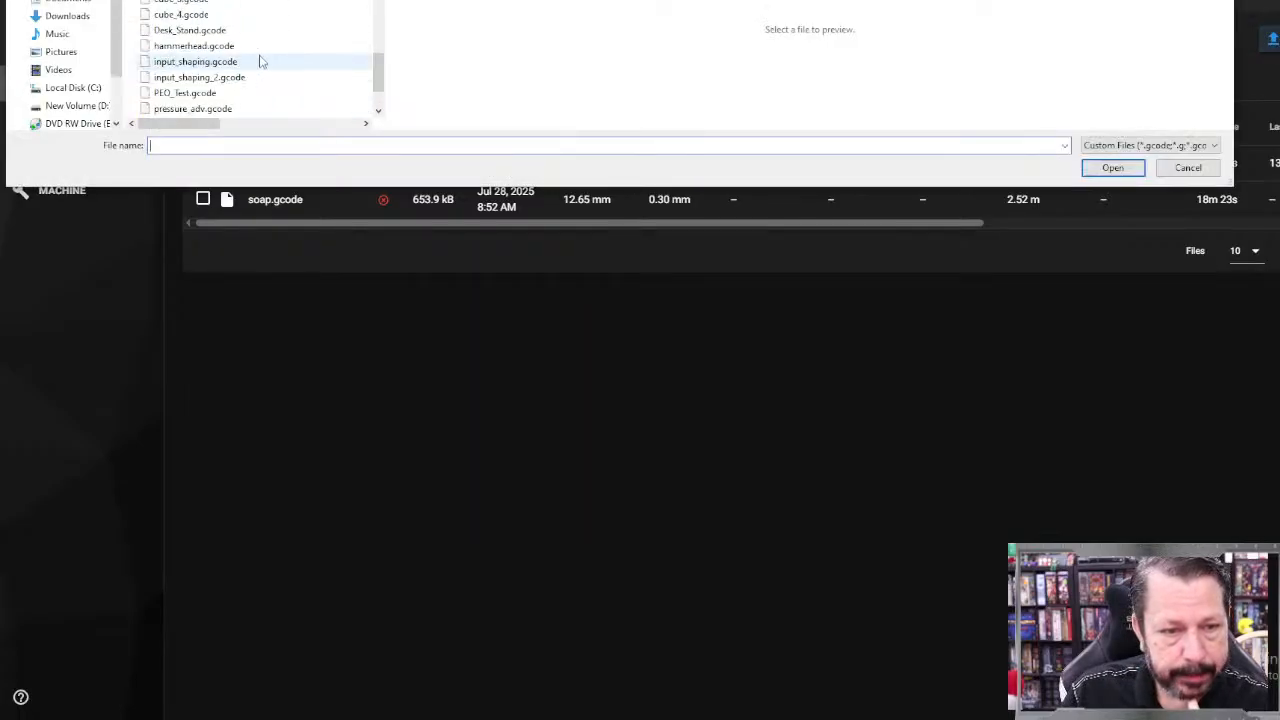
pyautogui.scroll(-3, 259, 62)
pyautogui.doubleClick(236, 52)
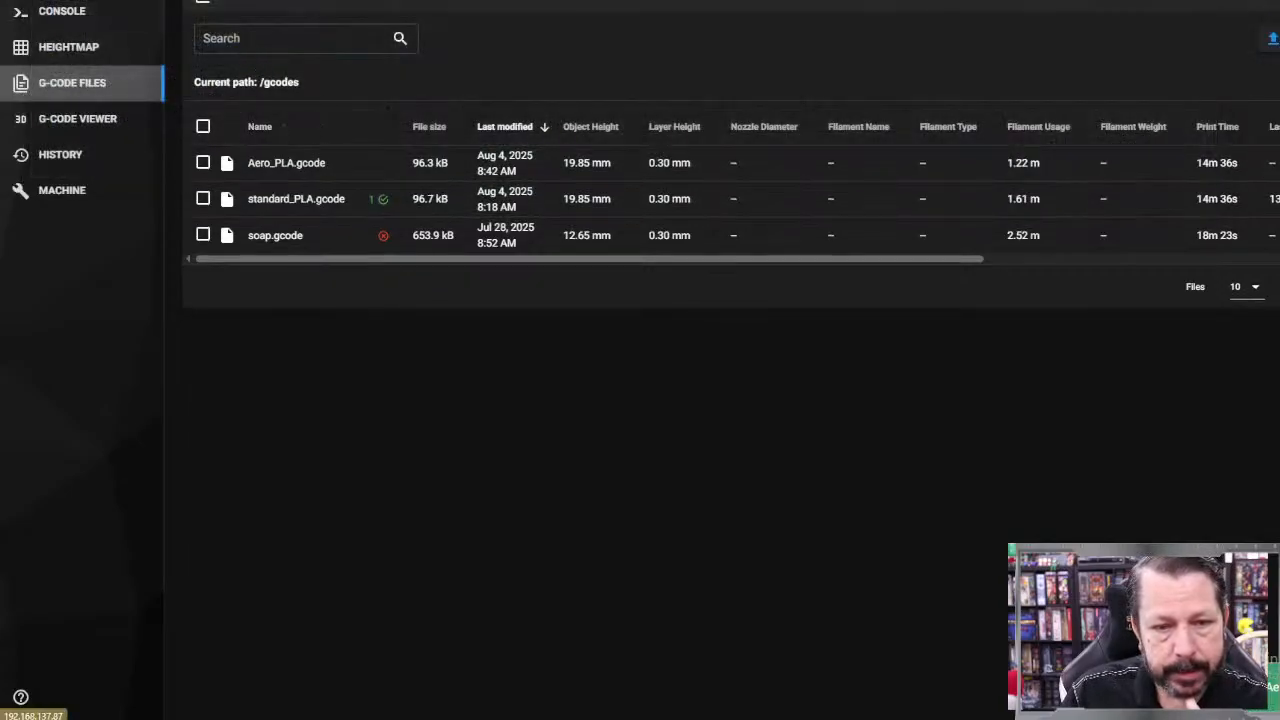
# Step: Home all axes from the dashboard, then save the current Z-offset to the printer configuration and restart Klipper
pyautogui.click(62, 0)
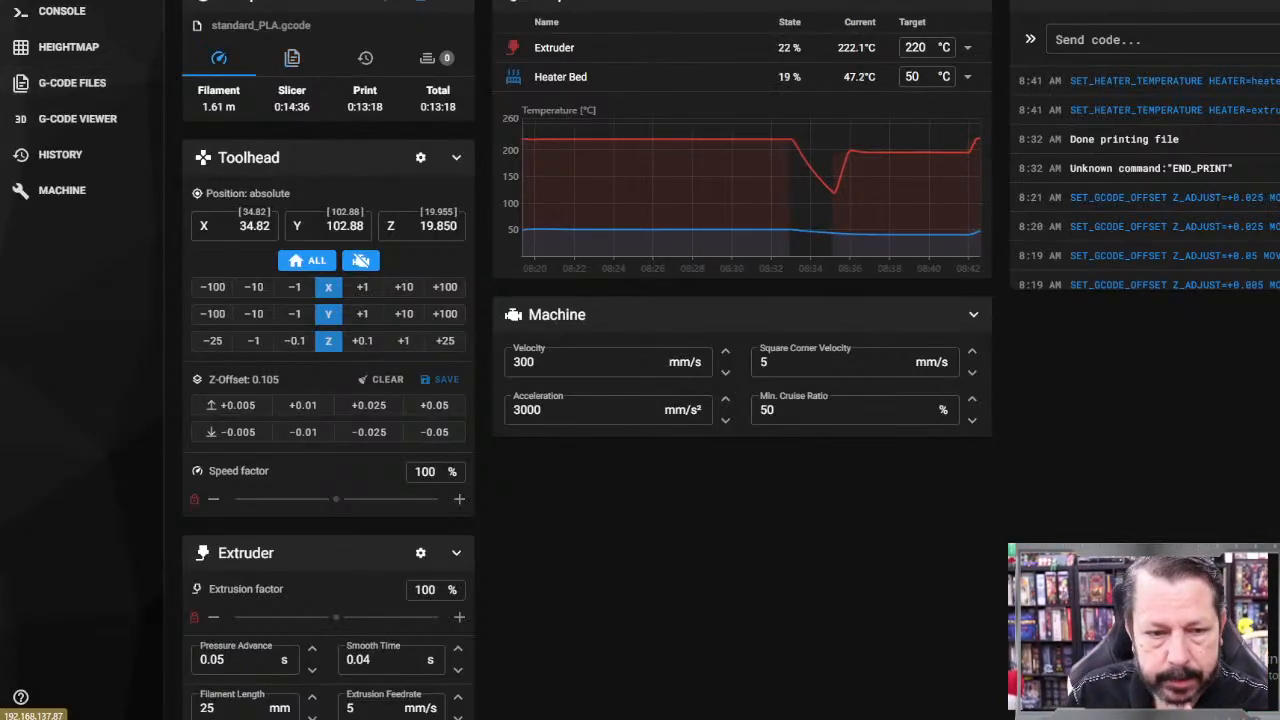
pyautogui.click(307, 261)
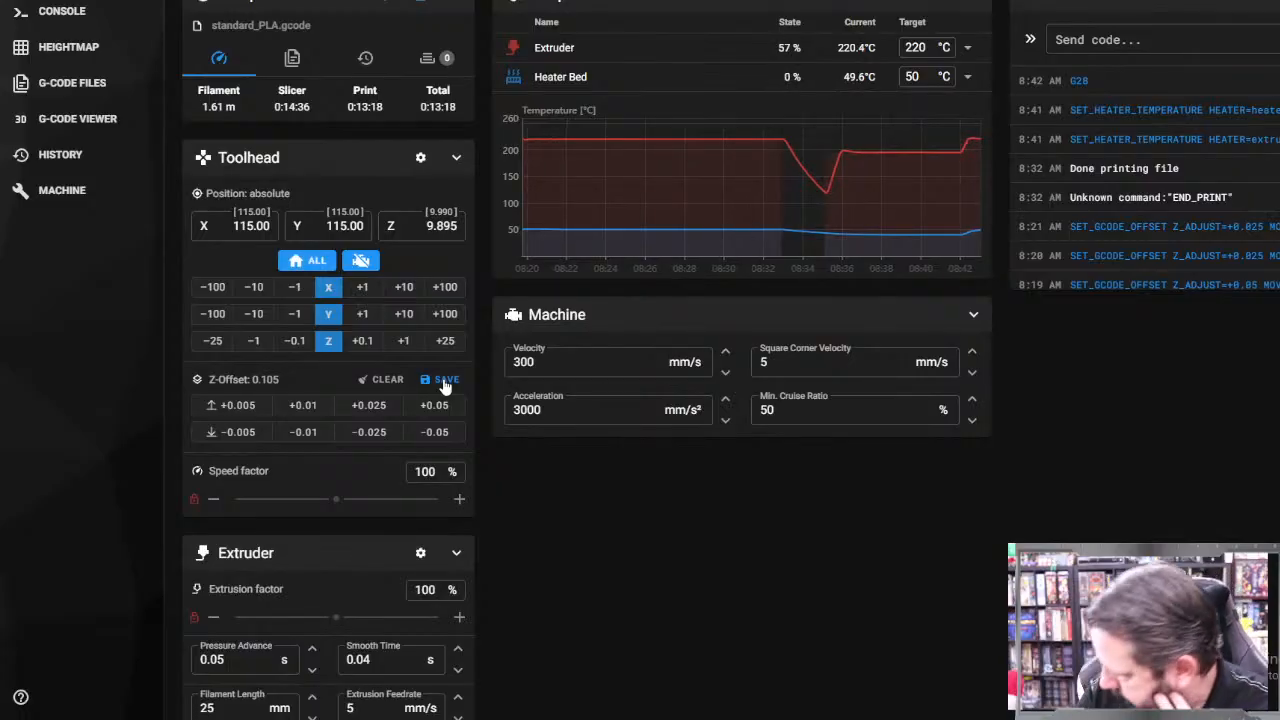
pyautogui.click(445, 381)
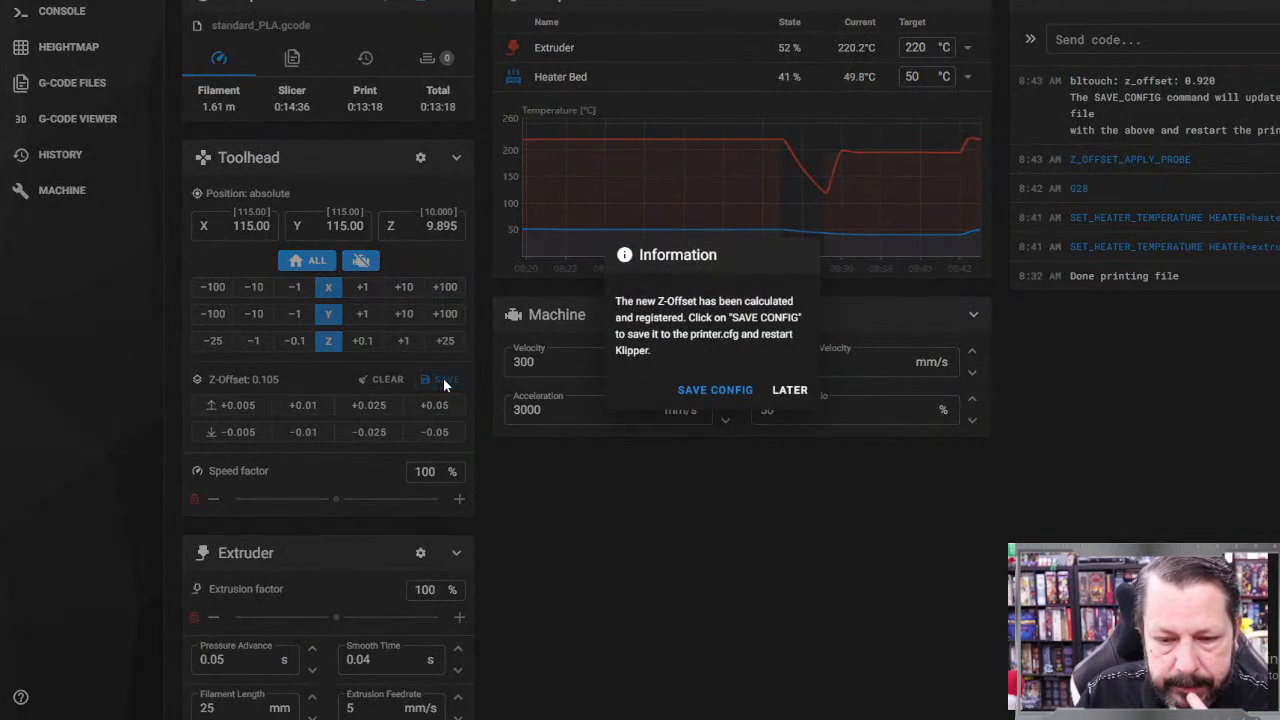
pyautogui.click(716, 391)
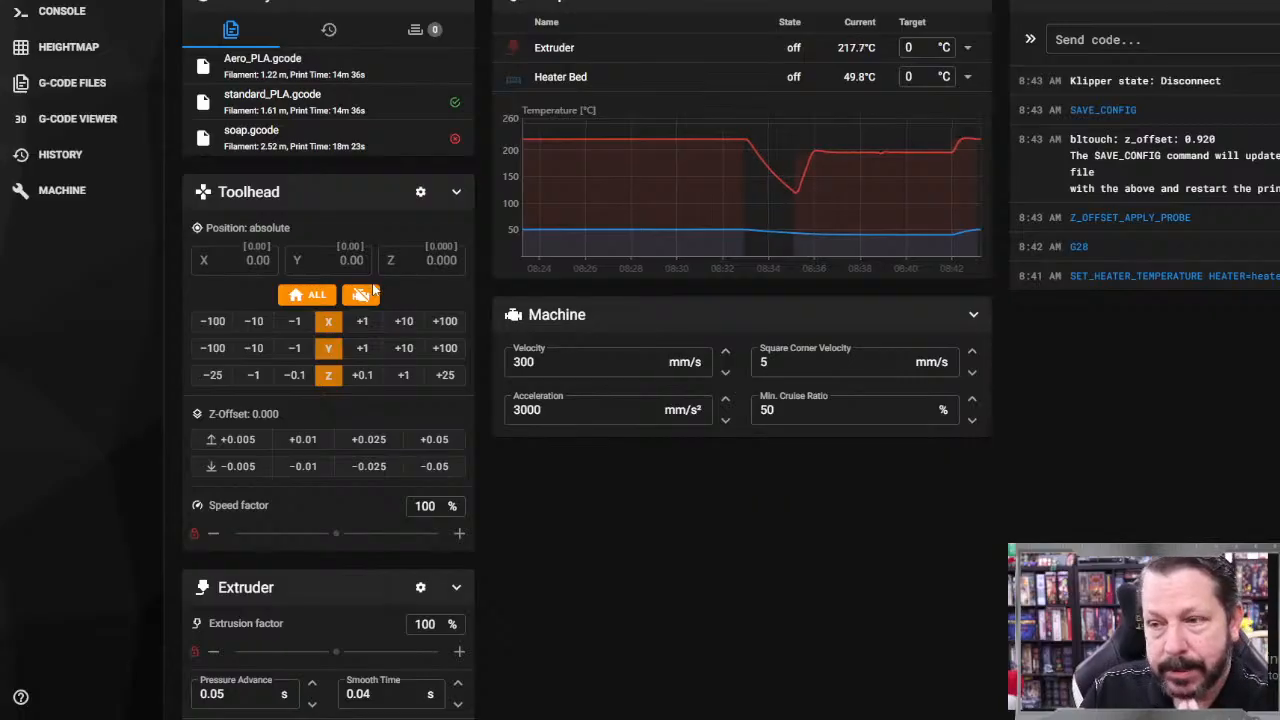
# Step: Reheat the printer with target temperatures of 220 °C for the extruder and 50 °C for the heater bed
pyautogui.click(921, 50)
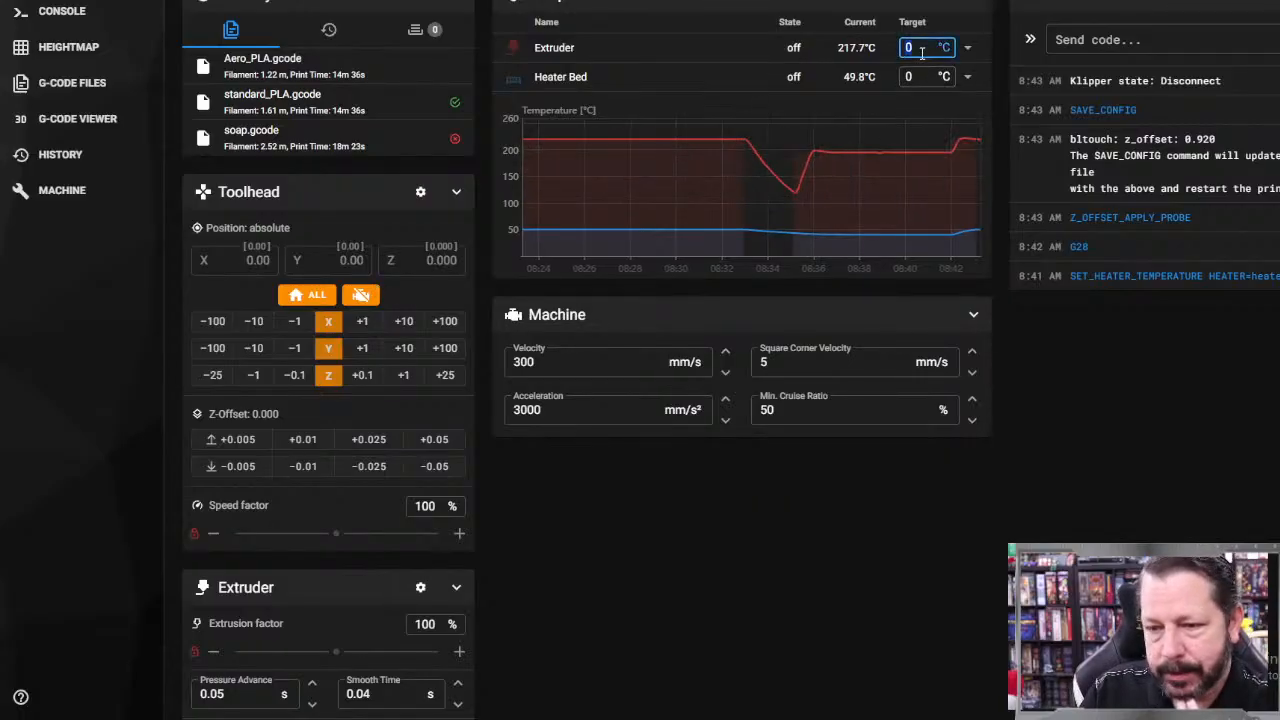
pyautogui.write('220')
pyautogui.press('Return')
pyautogui.click(921, 76)
pyautogui.write('50')
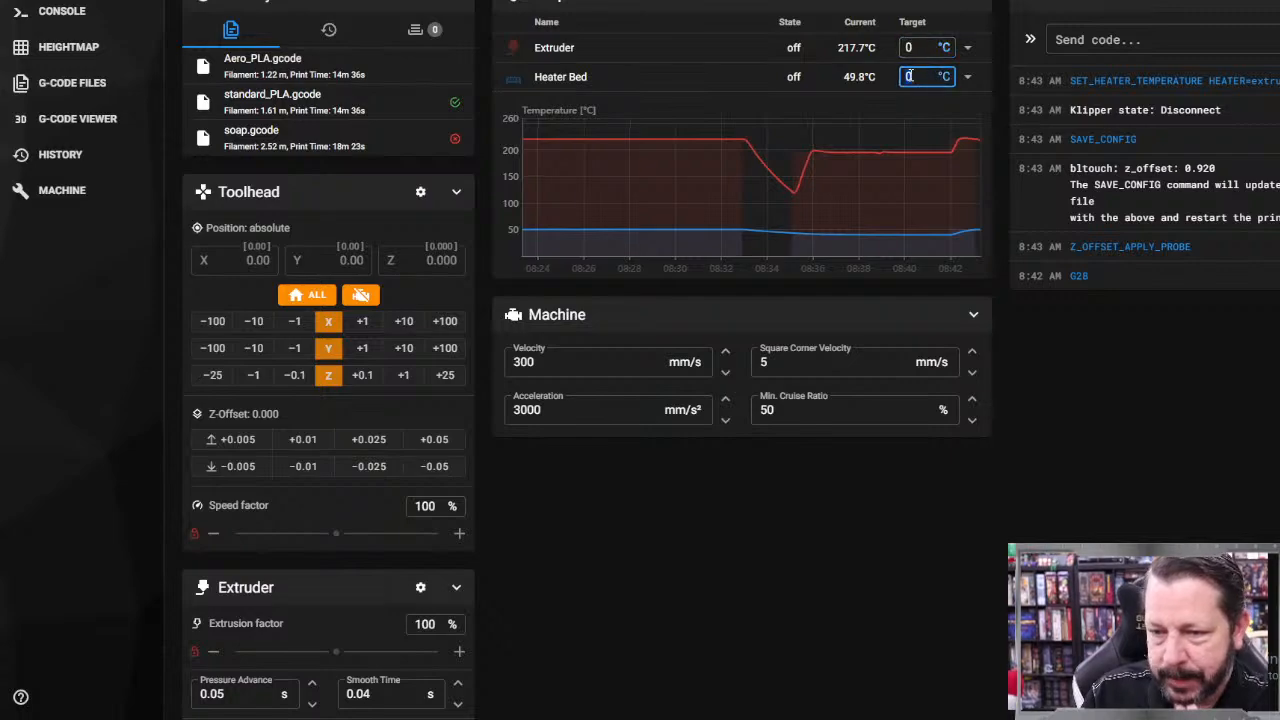
pyautogui.press('Return')
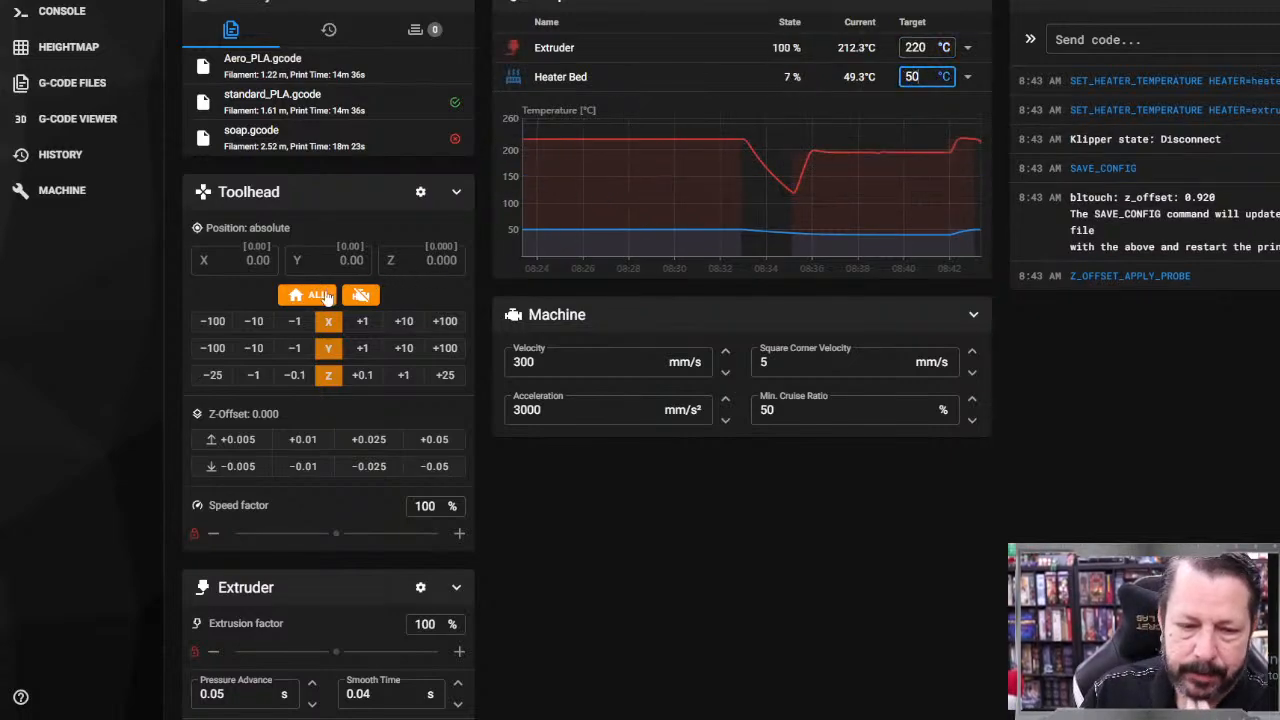
# Step: Home all axes again and start printing Aero_PLA.gcode
pyautogui.click(318, 295)
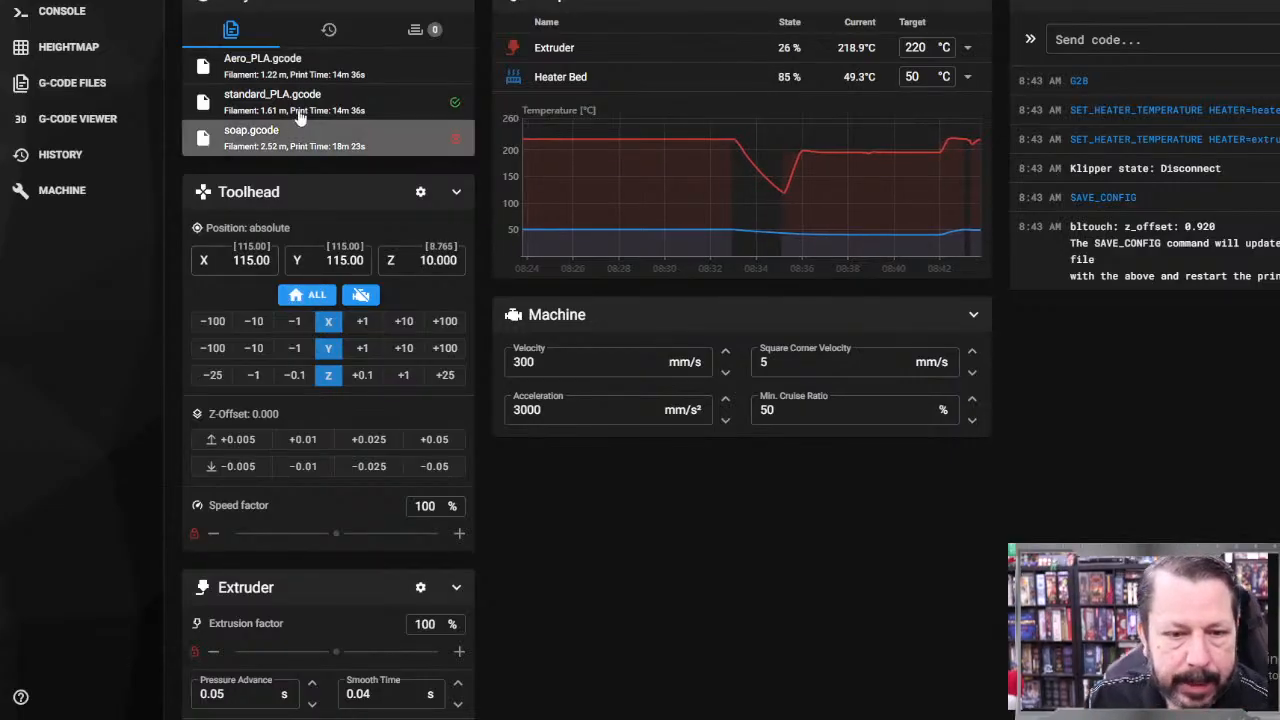
pyautogui.click(358, 67)
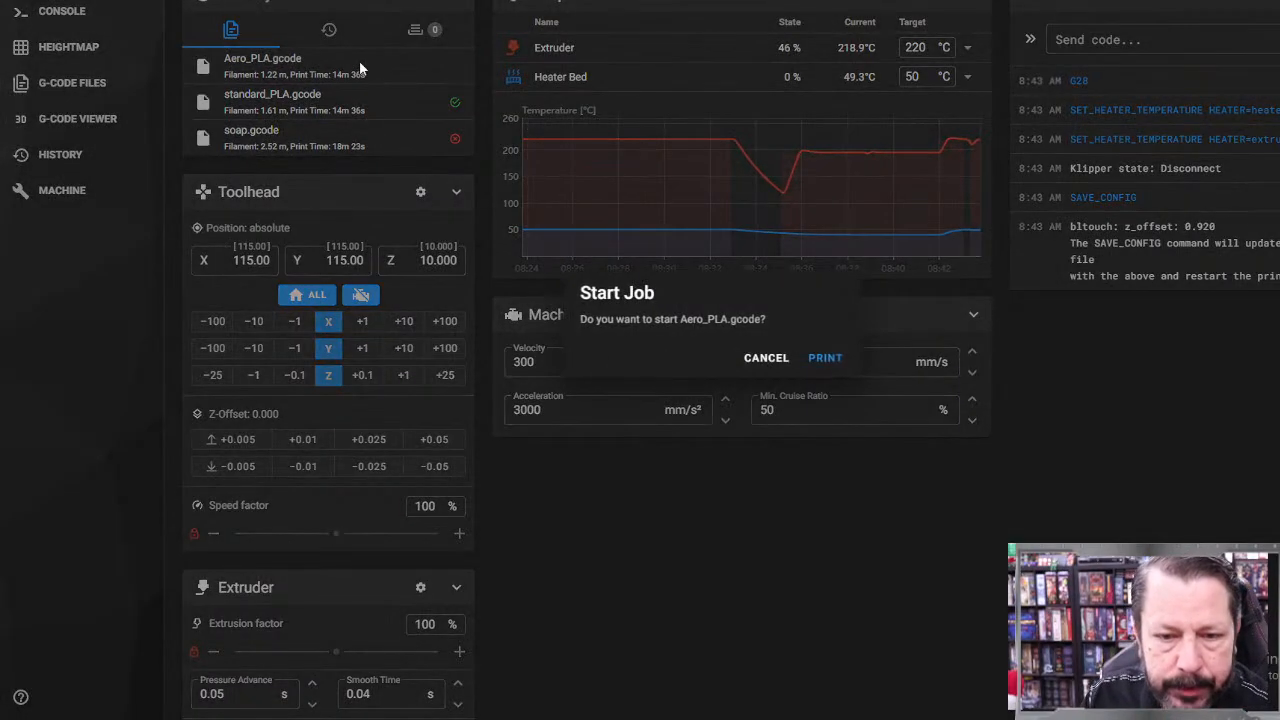
pyautogui.click(826, 360)
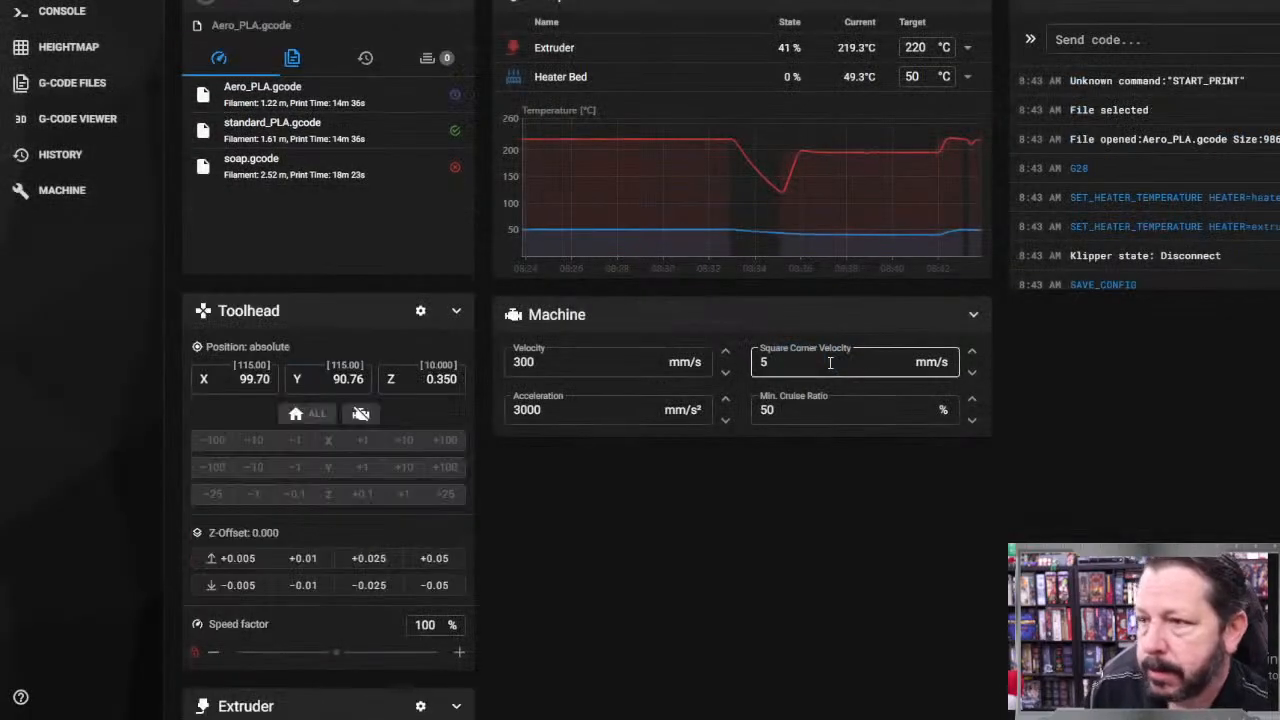
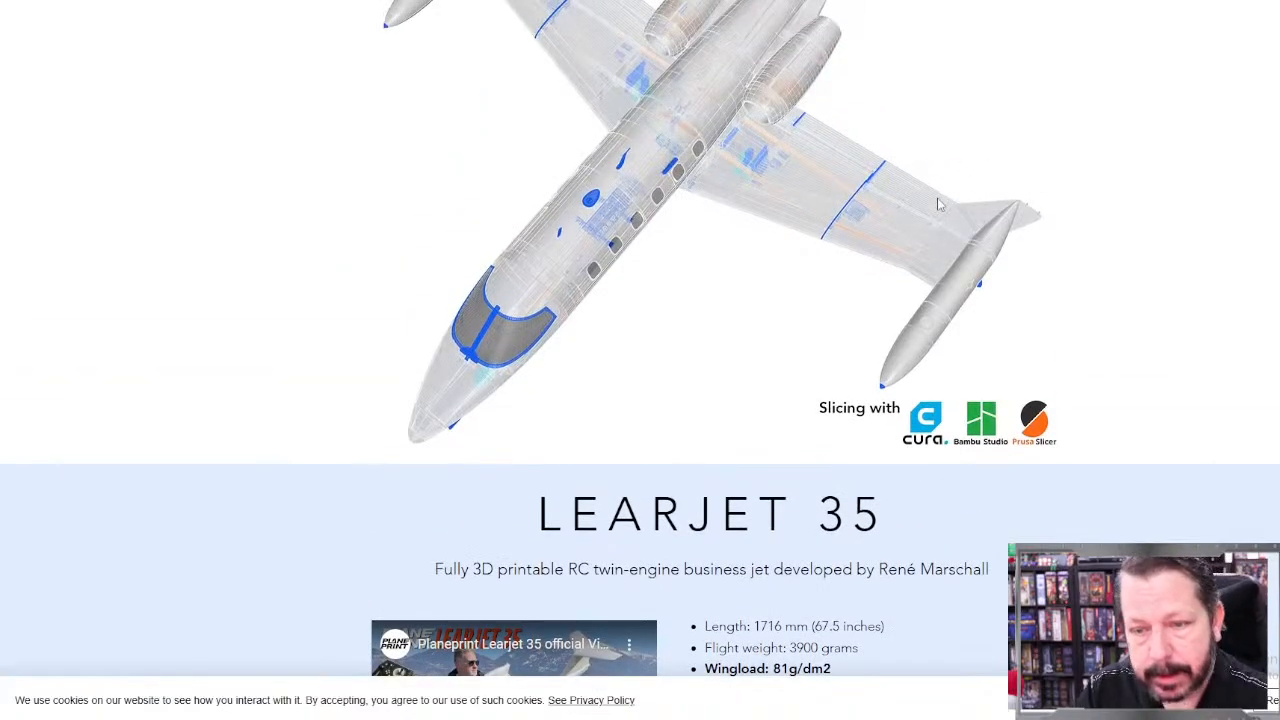
# Step: Examine the Learjet 35's LW-PLA, PLA and TPU material requirements and compare them with the weight and density information for Bambu PLA Aero
pyautogui.scroll(-5, 945, 215)
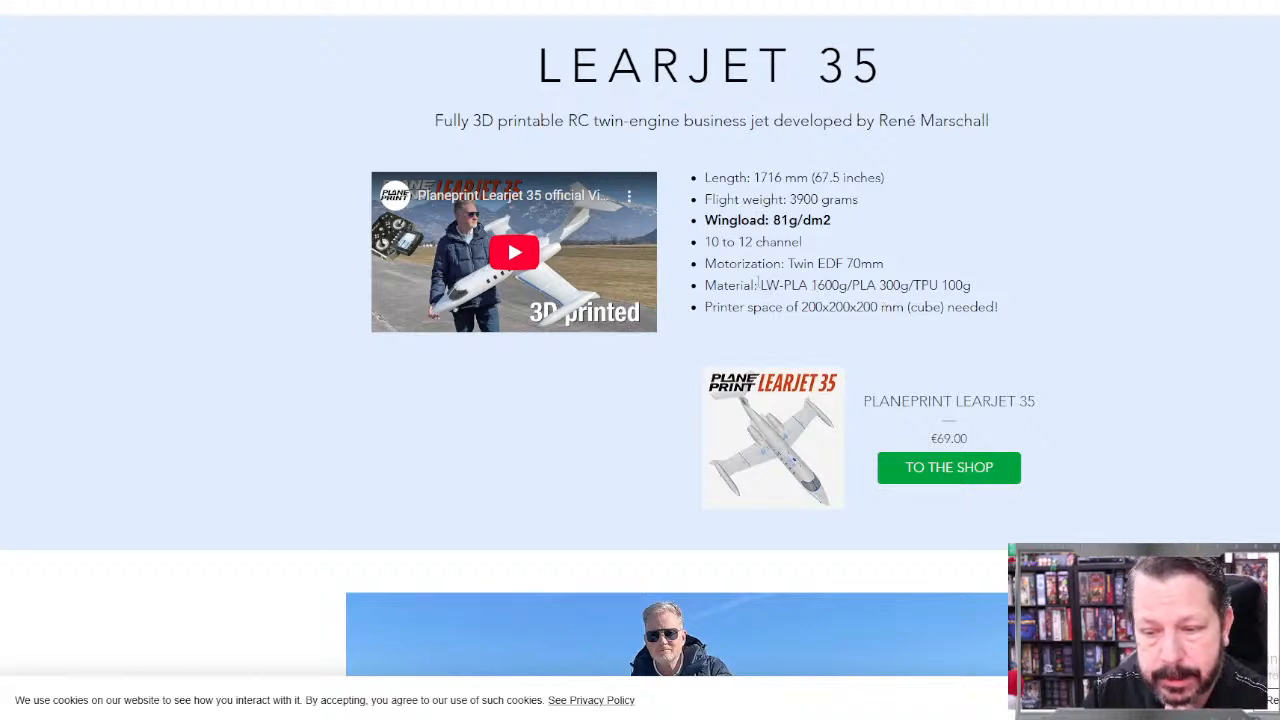
pyautogui.moveTo(759, 285); pyautogui.dragTo(850, 287)
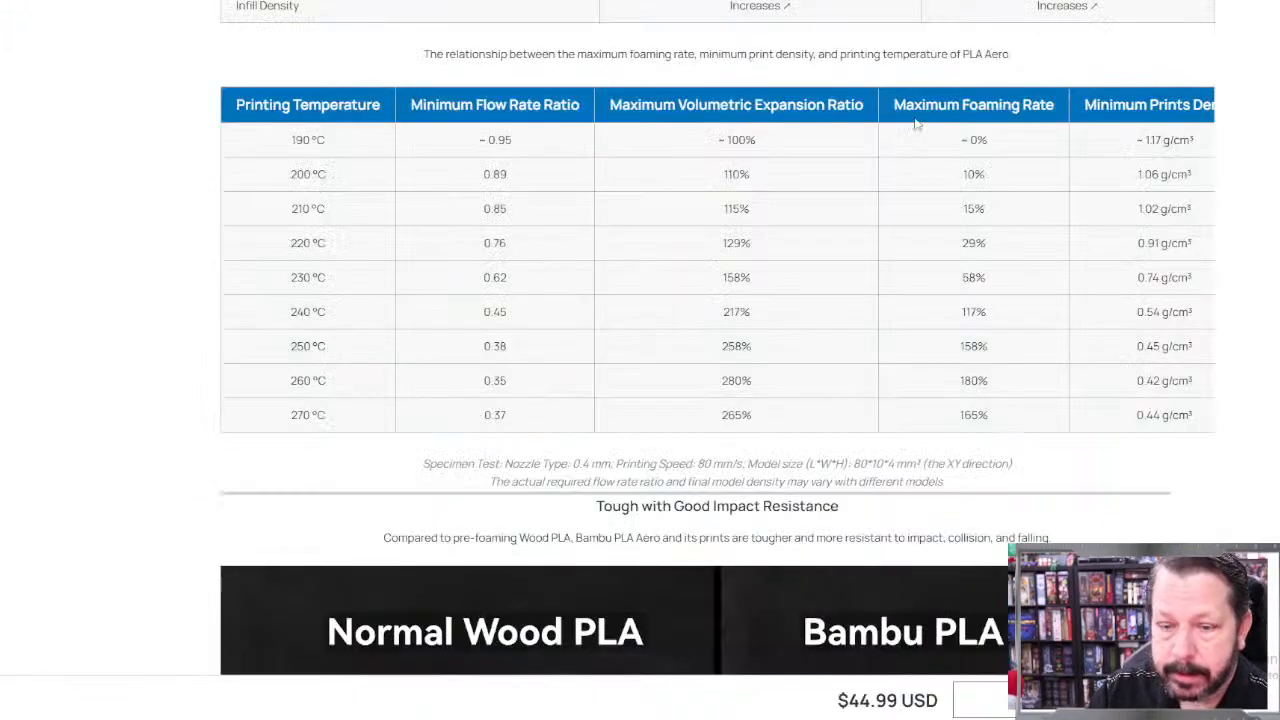
pyautogui.scroll(5, 771, 298)
pyautogui.scroll(4, 771, 298)
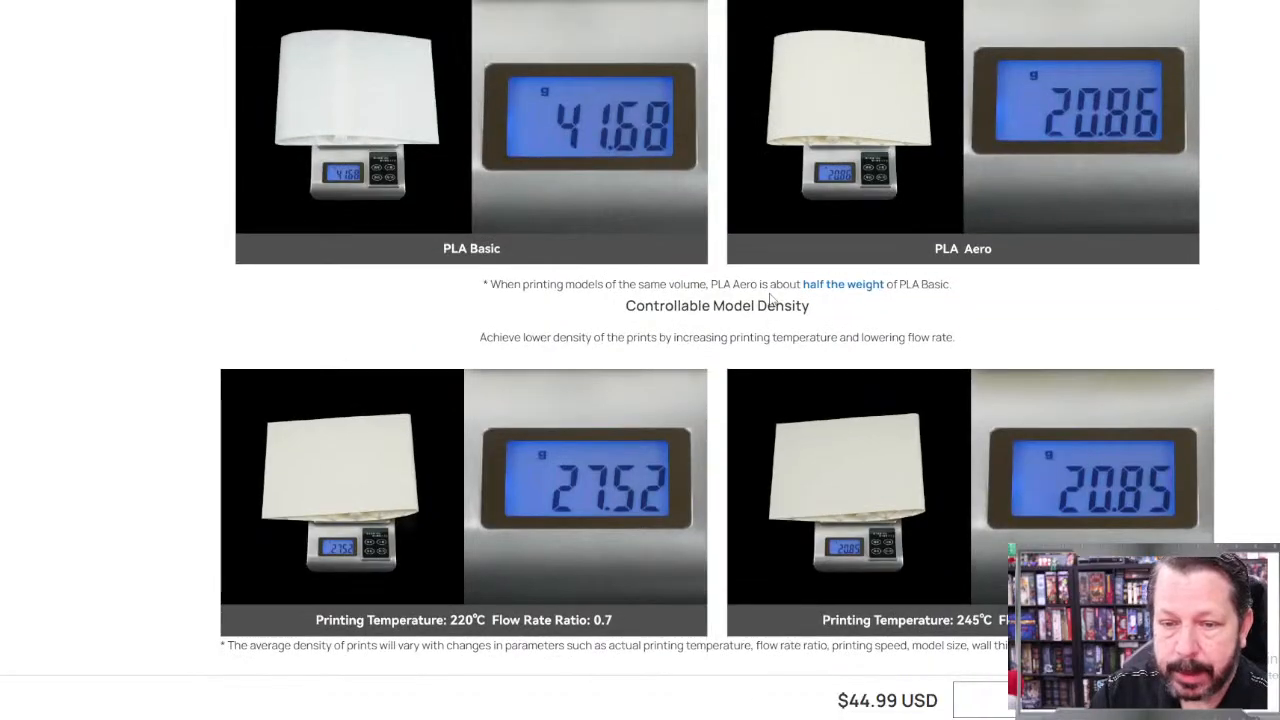
pyautogui.scroll(-14, 771, 298)
pyautogui.scroll(-15, 771, 298)
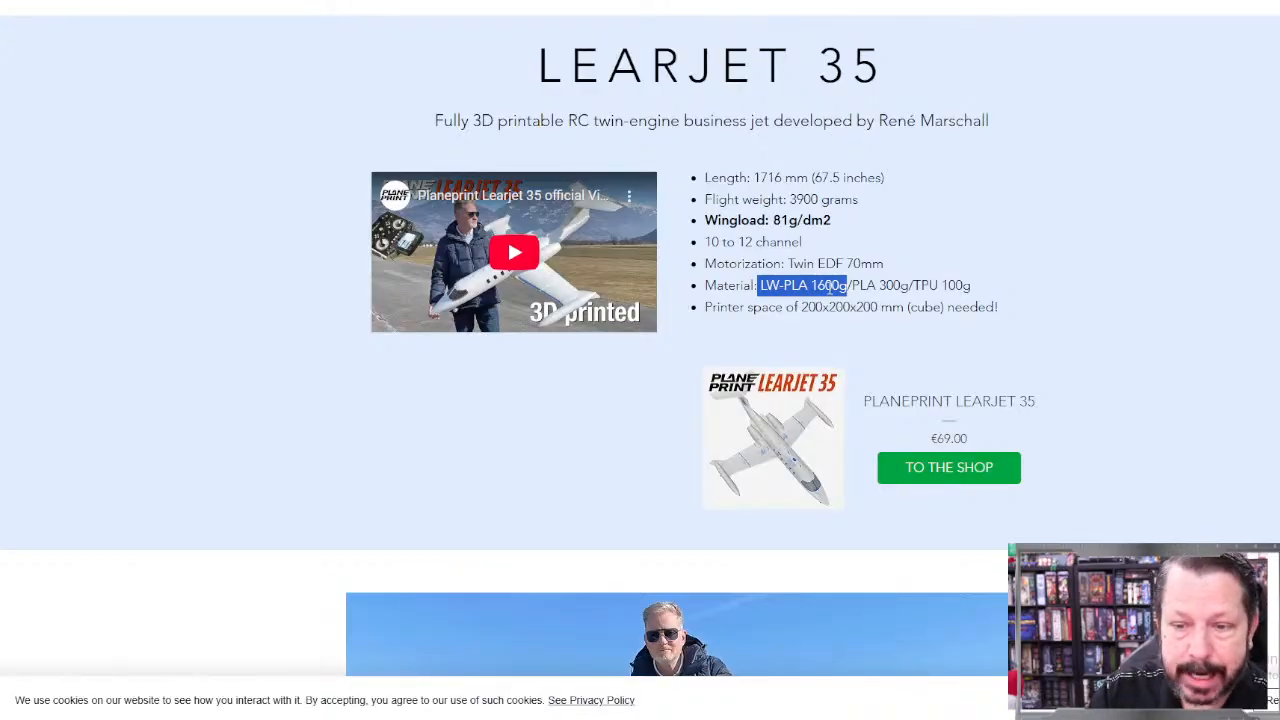
pyautogui.moveTo(911, 286); pyautogui.dragTo(855, 285)
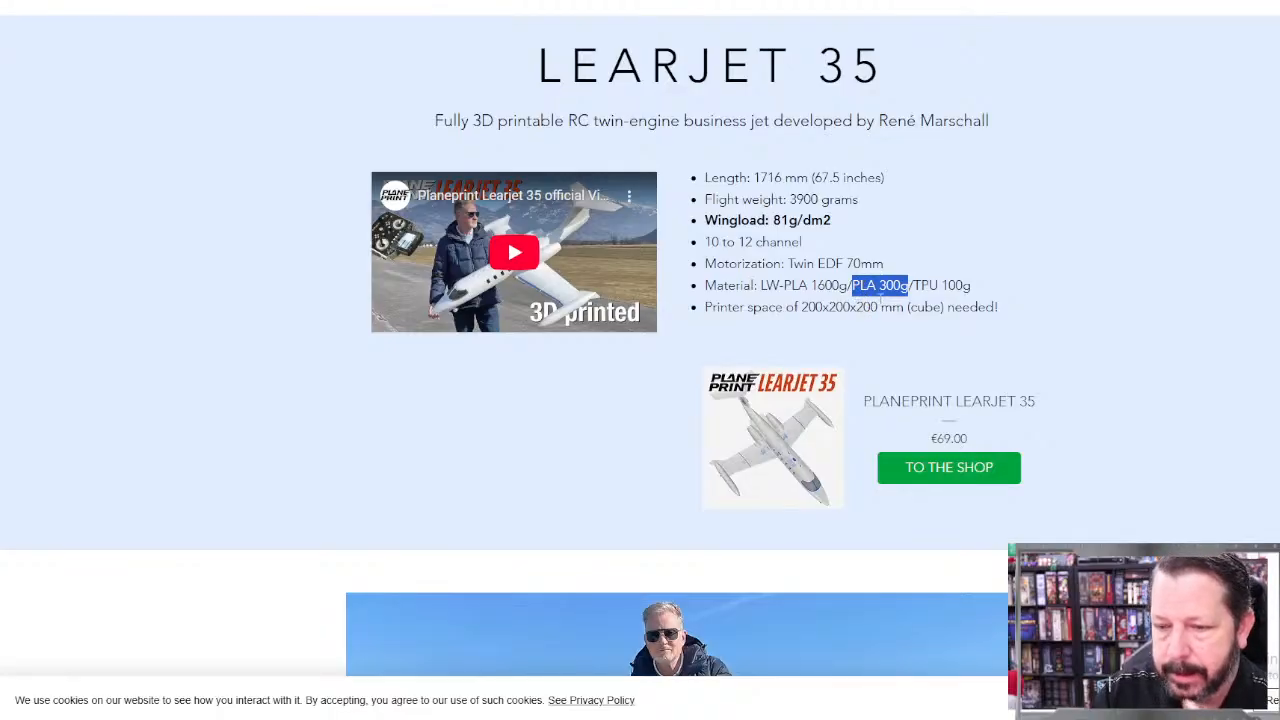
pyautogui.moveTo(984, 287); pyautogui.dragTo(914, 288)
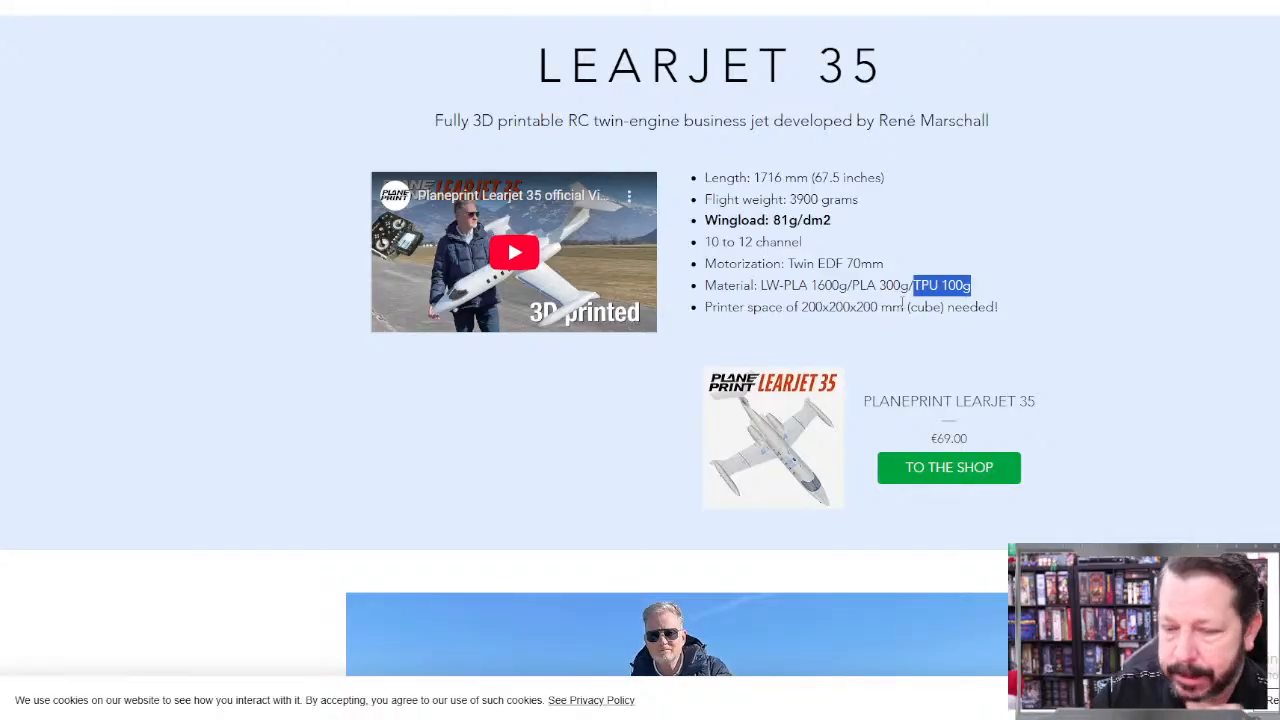
# Step: Examine the Learjet 35's exploded material diagram, its innovative features and the printing and assembling manual section
pyautogui.scroll(-1, 903, 303)
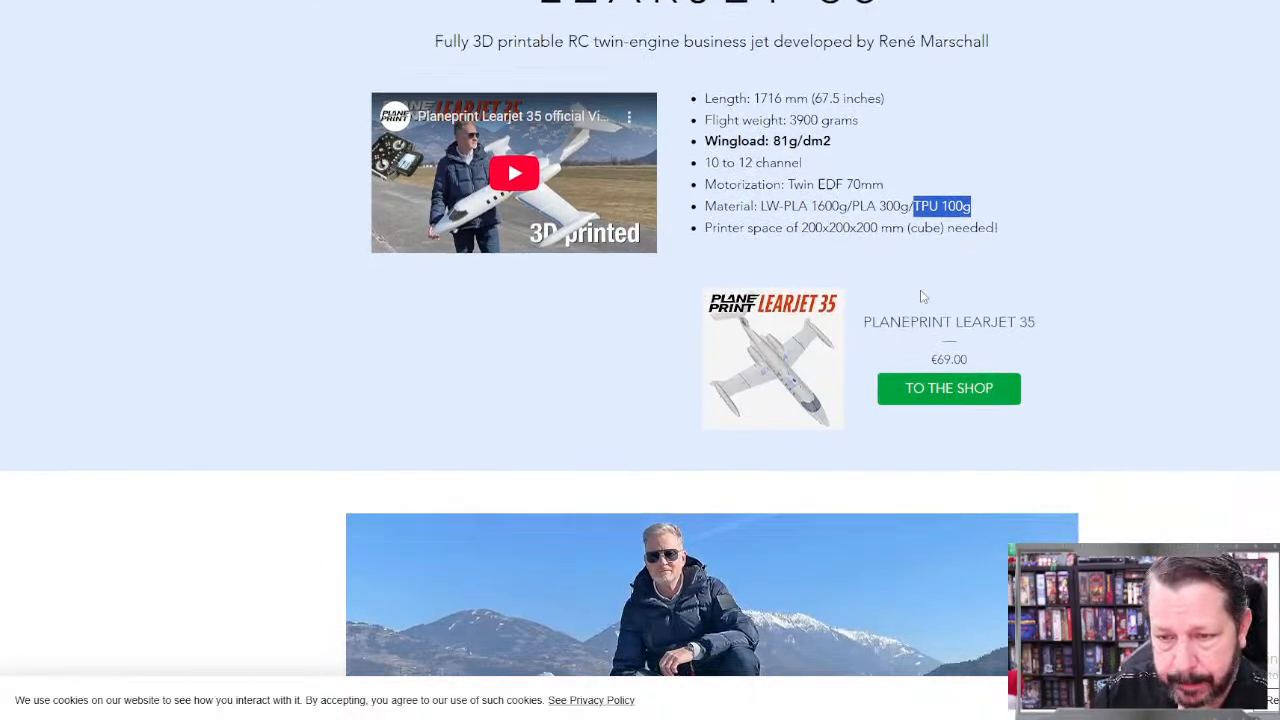
pyautogui.scroll(-12, 922, 296)
pyautogui.scroll(-10, 920, 292)
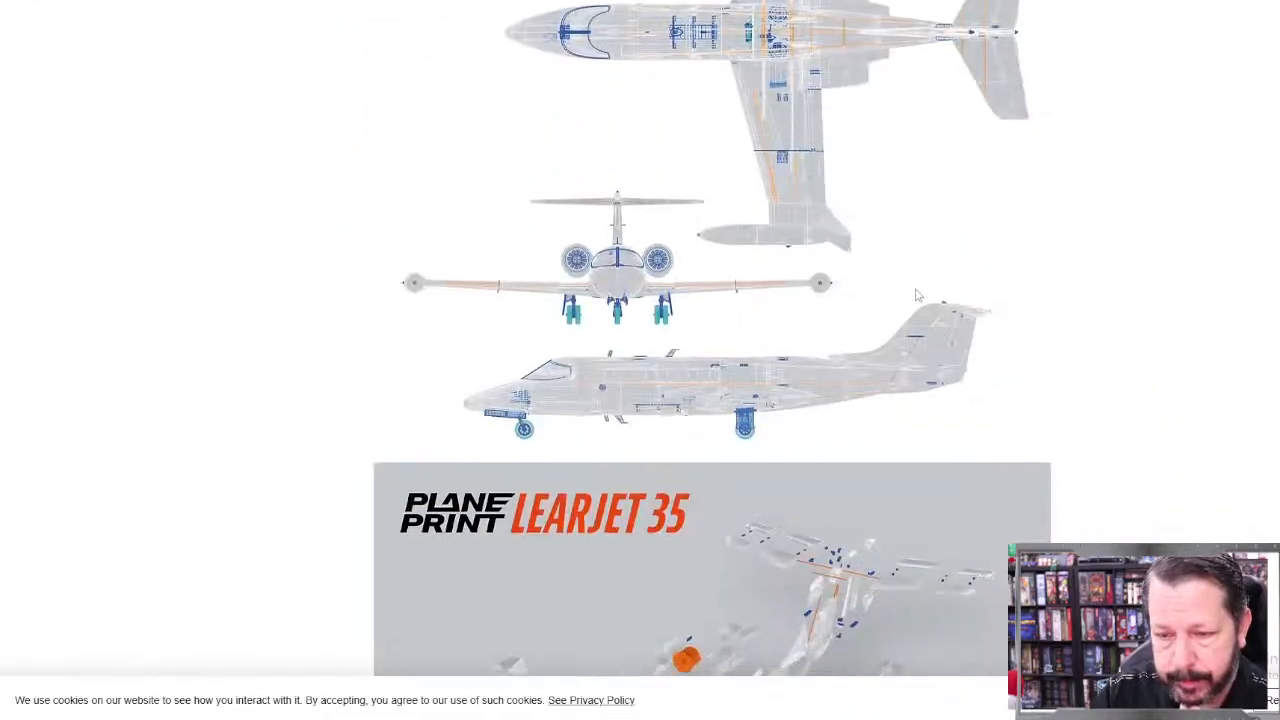
pyautogui.scroll(-3, 912, 295)
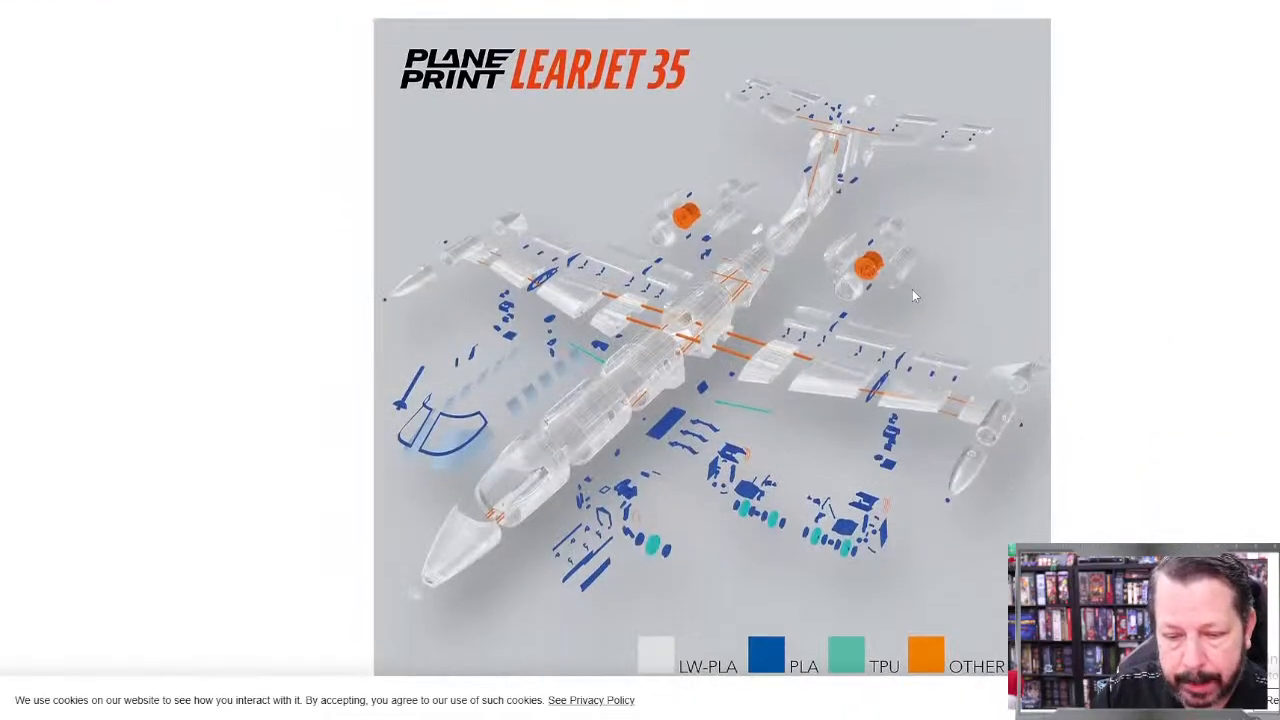
pyautogui.scroll(1, 913, 292)
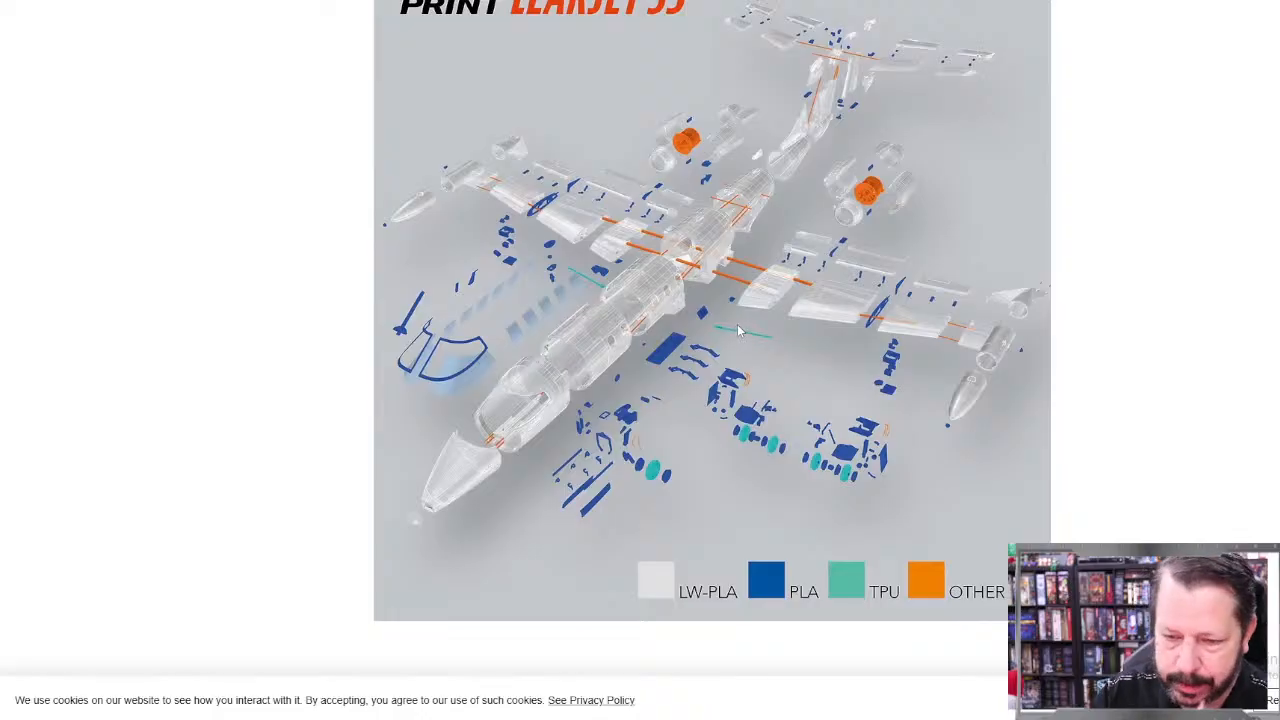
pyautogui.scroll(-3, 688, 490)
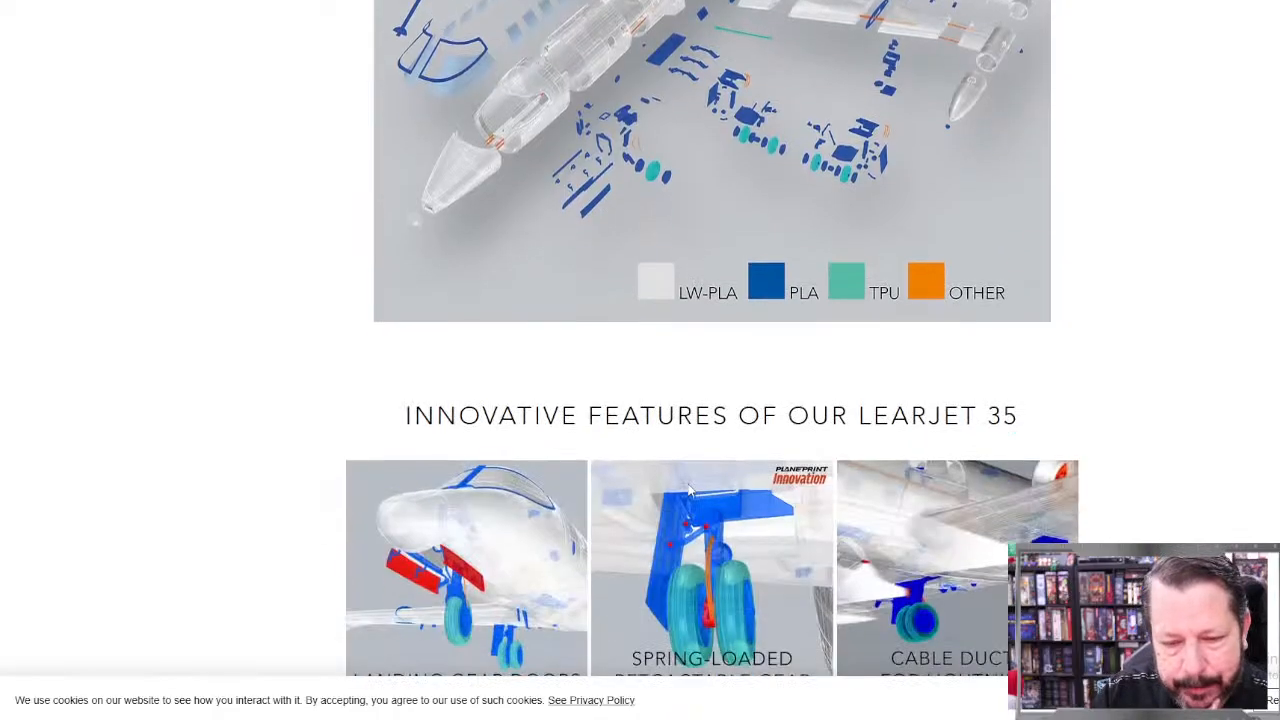
pyautogui.scroll(-5, 688, 490)
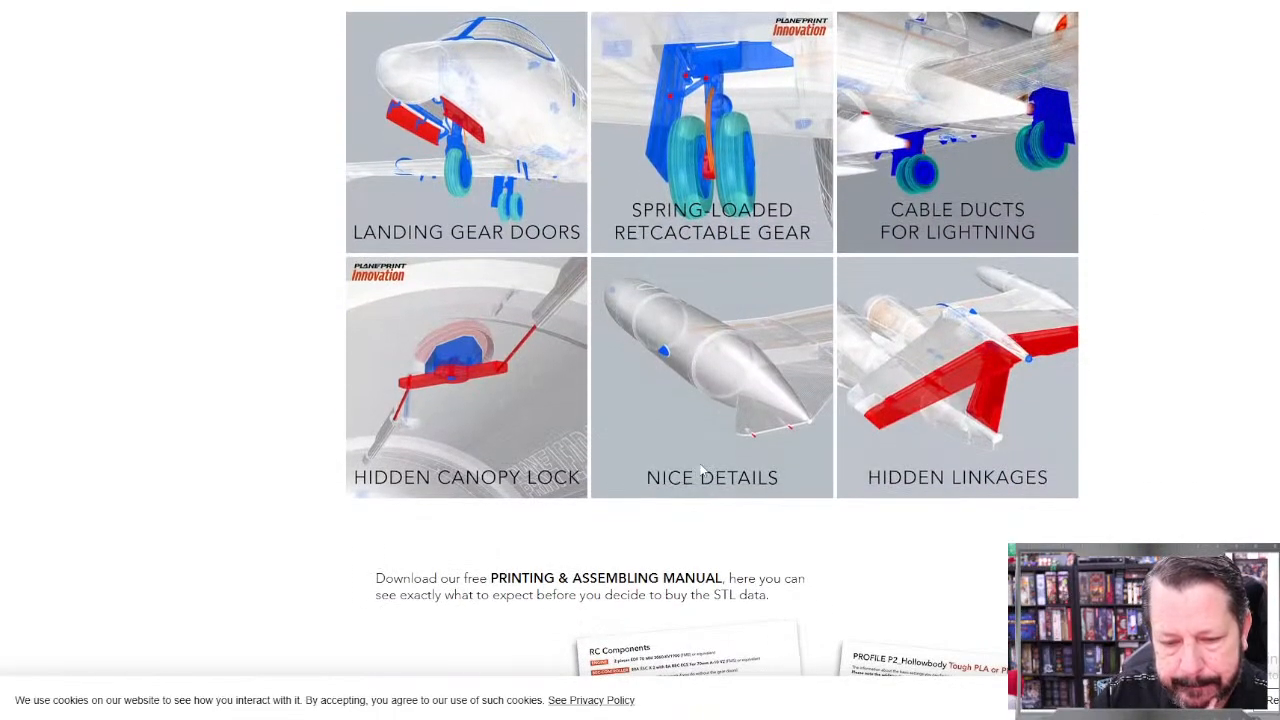
pyautogui.scroll(-2, 703, 470)
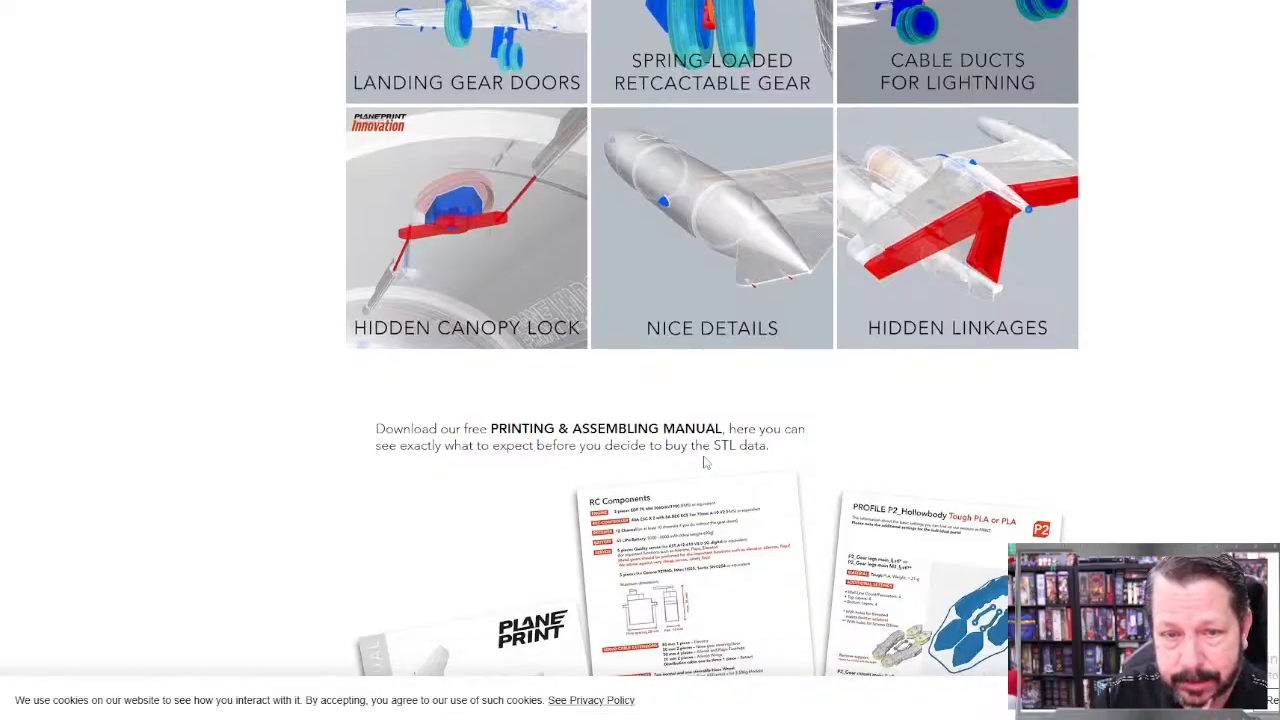
pyautogui.scroll(-10, 703, 462)
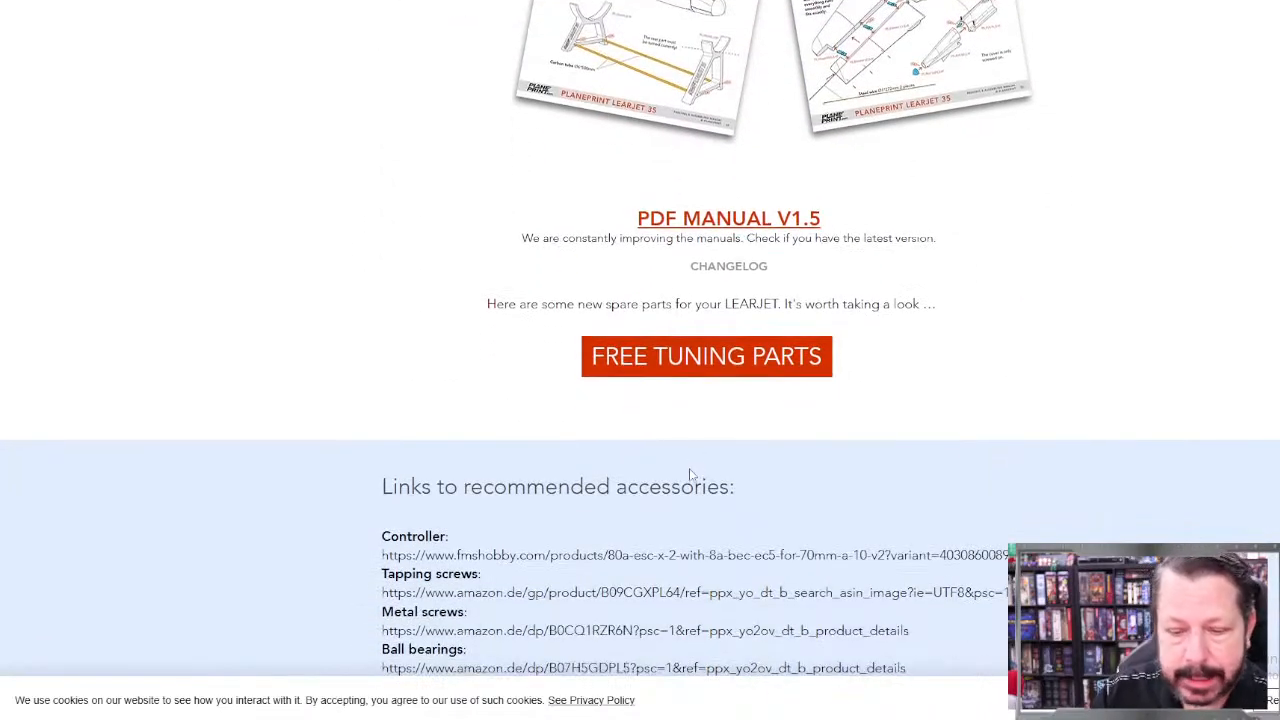
pyautogui.scroll(3, 689, 470)
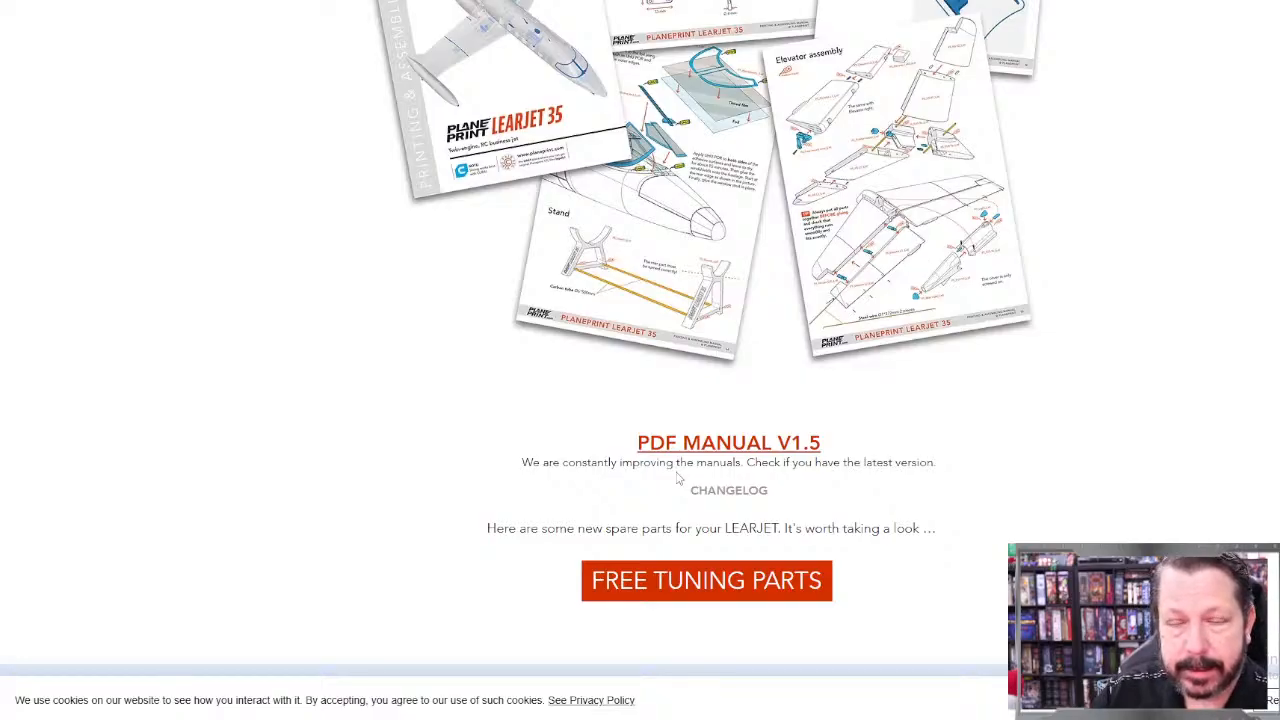
pyautogui.scroll(8, 679, 478)
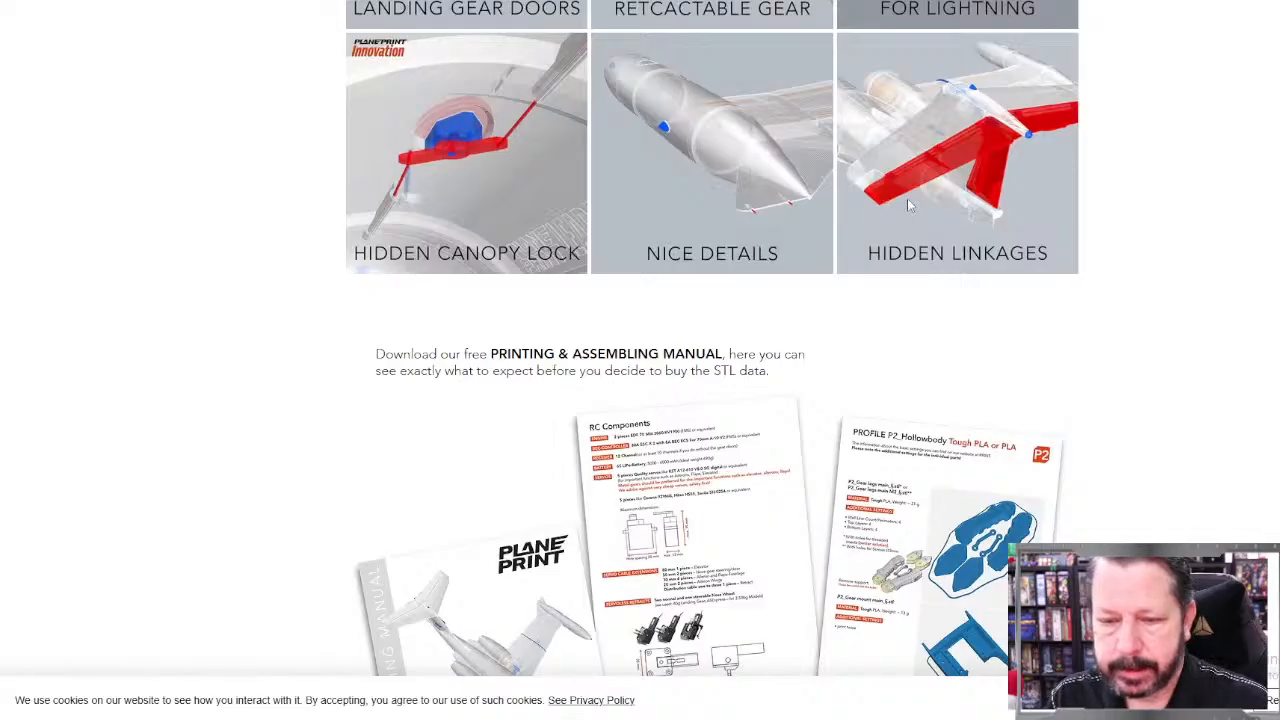
# Step: Review the Learjet 35's material diagram once more, then return to the Planeprint model overview
pyautogui.scroll(7, 906, 205)
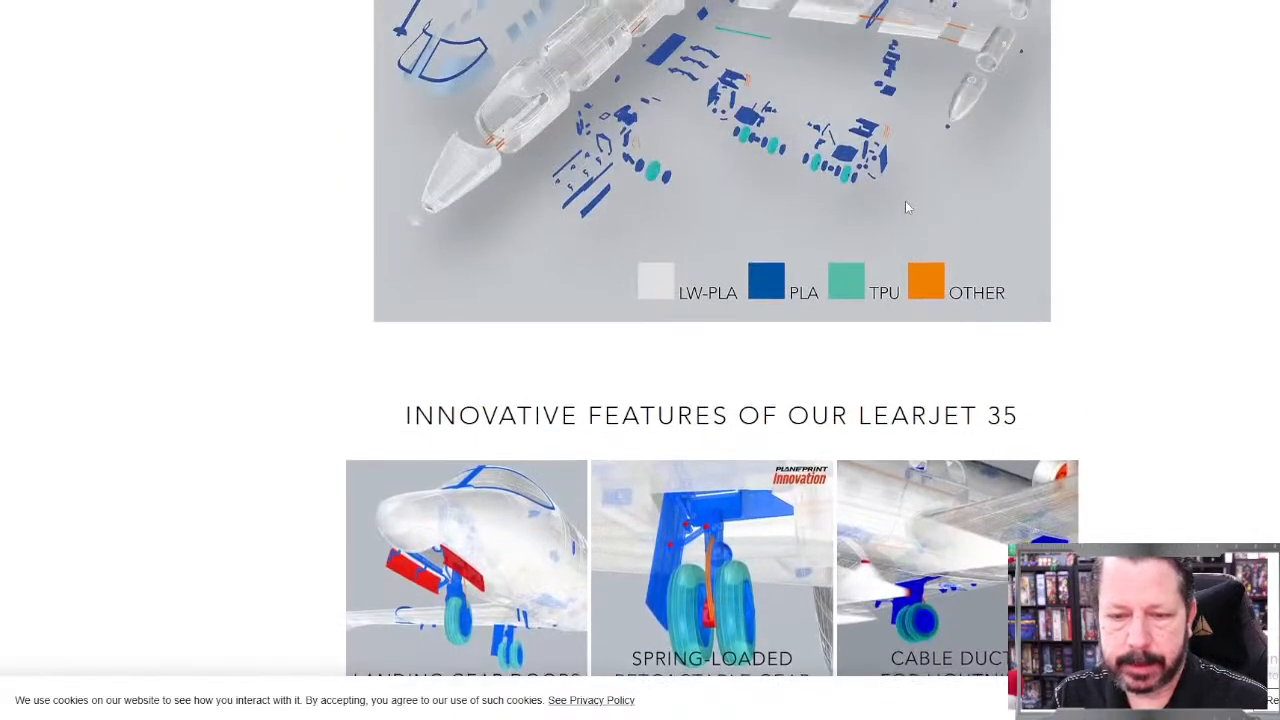
pyautogui.scroll(3, 905, 207)
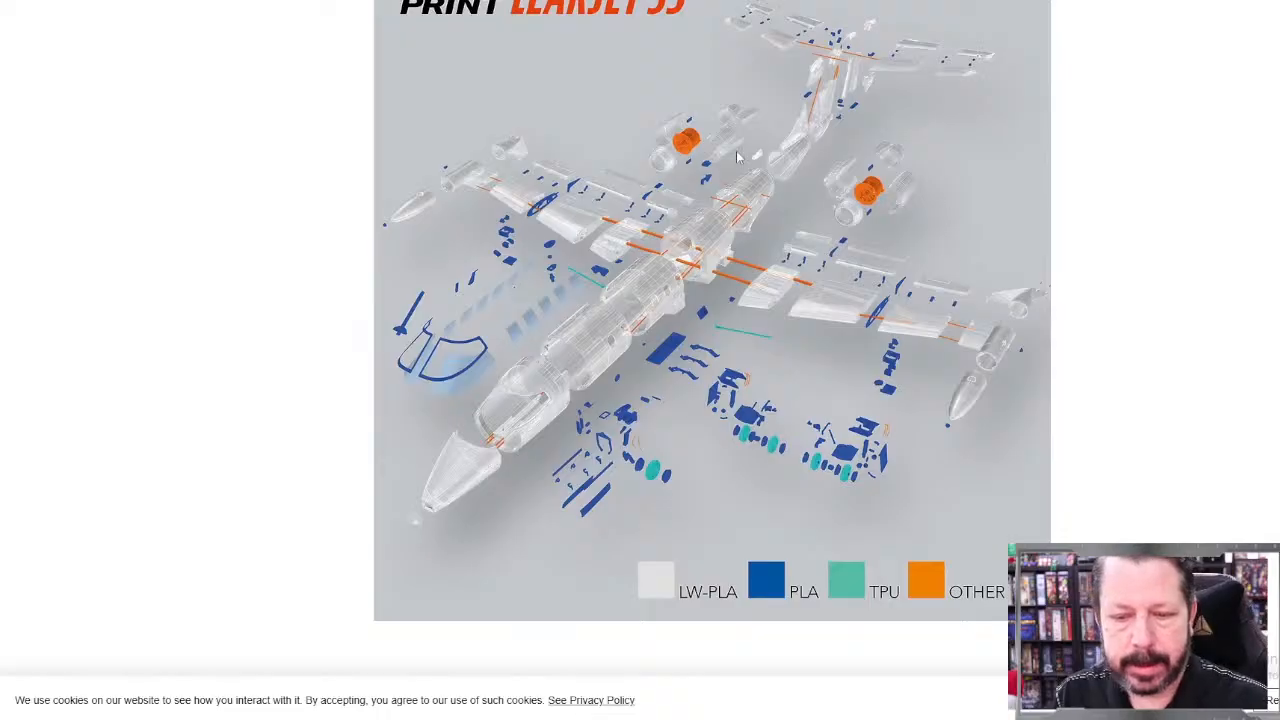
pyautogui.scroll(20, 738, 396)
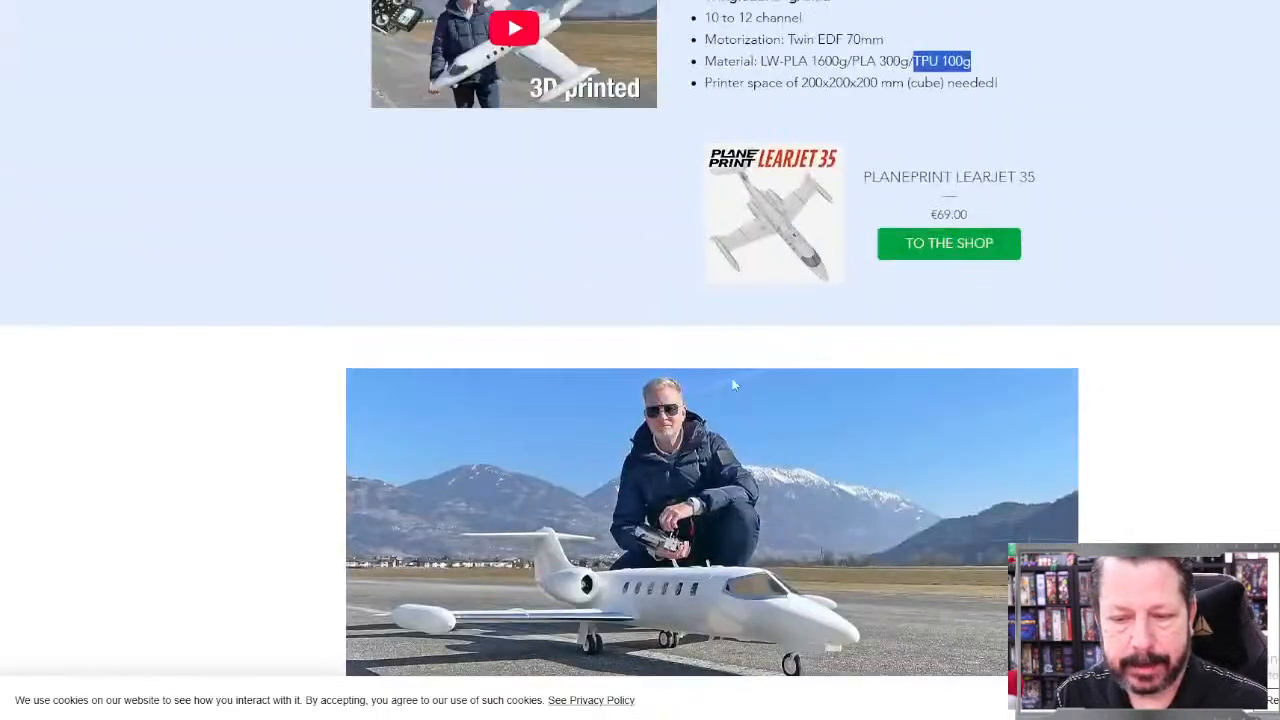
pyautogui.scroll(15, 736, 386)
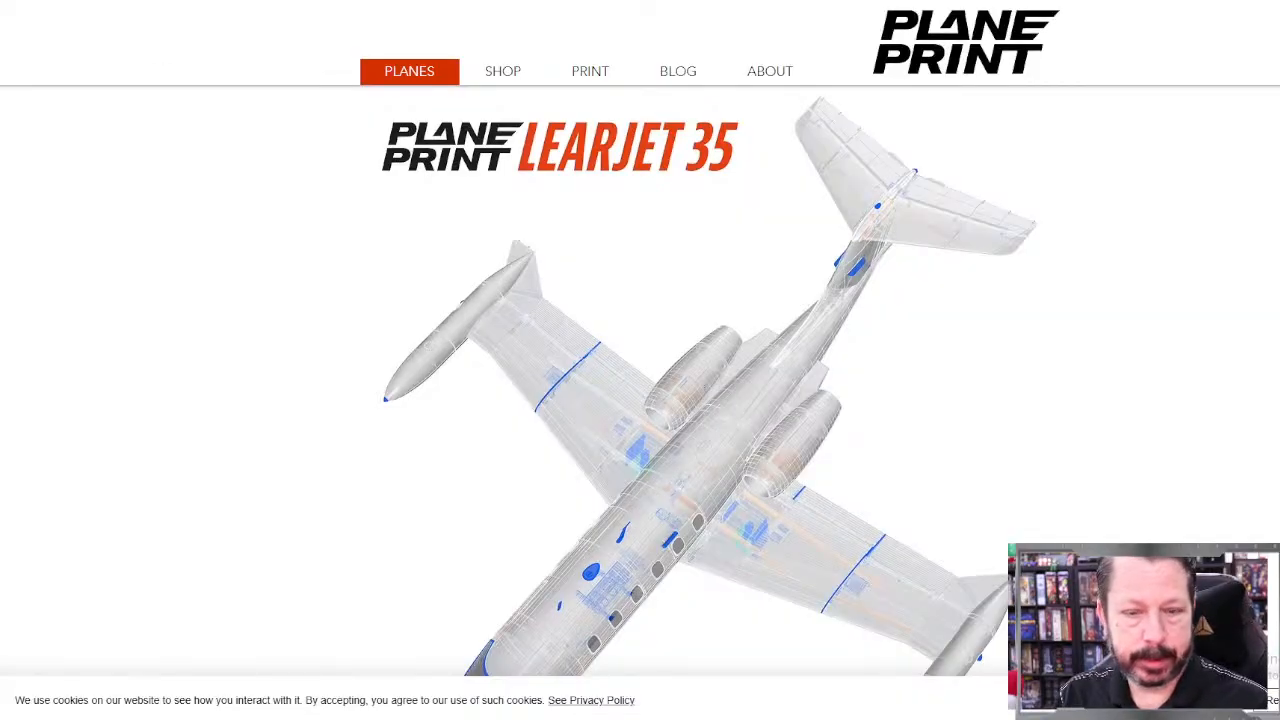
pyautogui.hotkey('alt', 'Left')
pyautogui.hotkey('alt', 'Left')
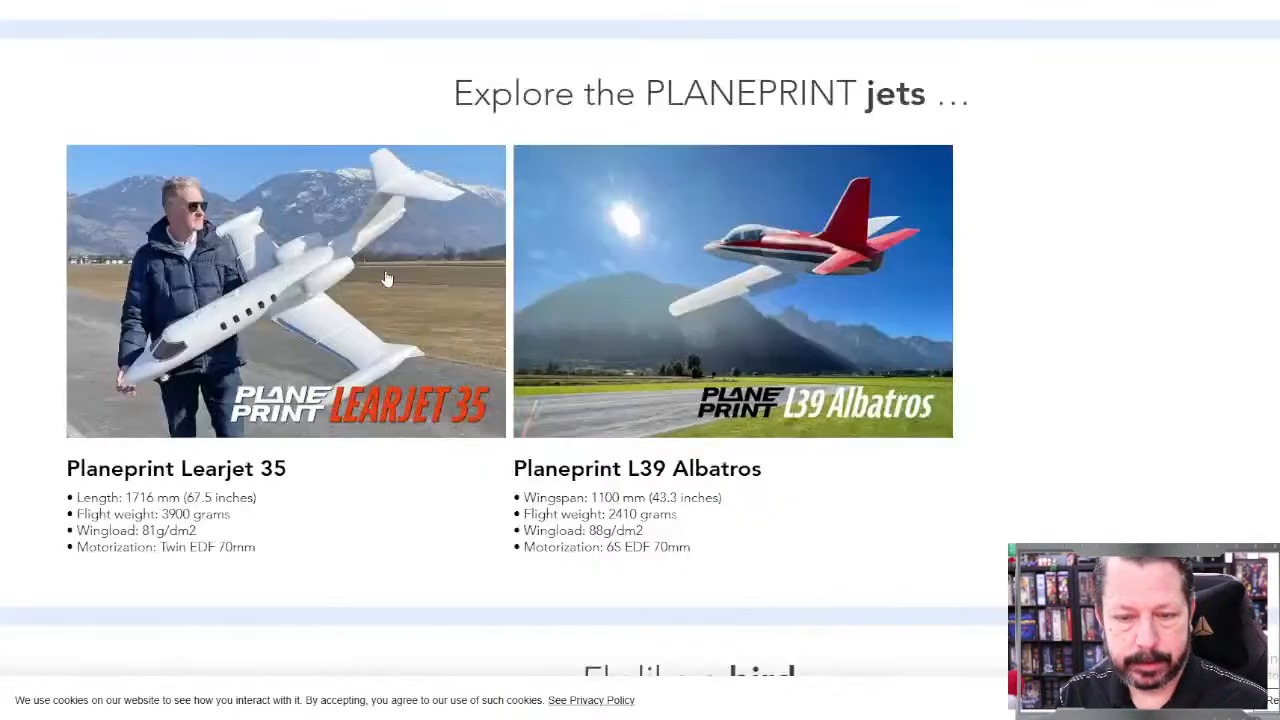
# Step: Browse the Planeprint catalogue, checking the P3 and P5 print profile notes and the specifications in the gliders category
pyautogui.scroll(4, 380, 274)
pyautogui.scroll(4, 380, 268)
pyautogui.scroll(-10, 380, 268)
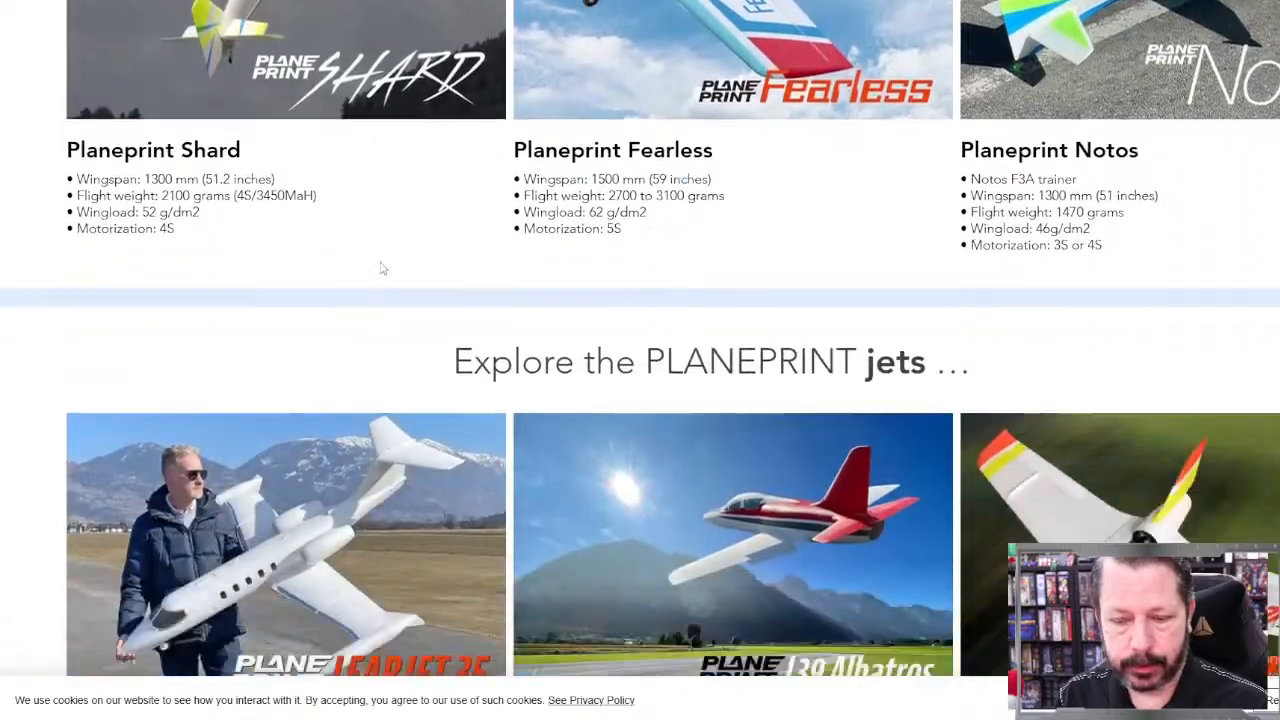
pyautogui.scroll(15, 800, 248)
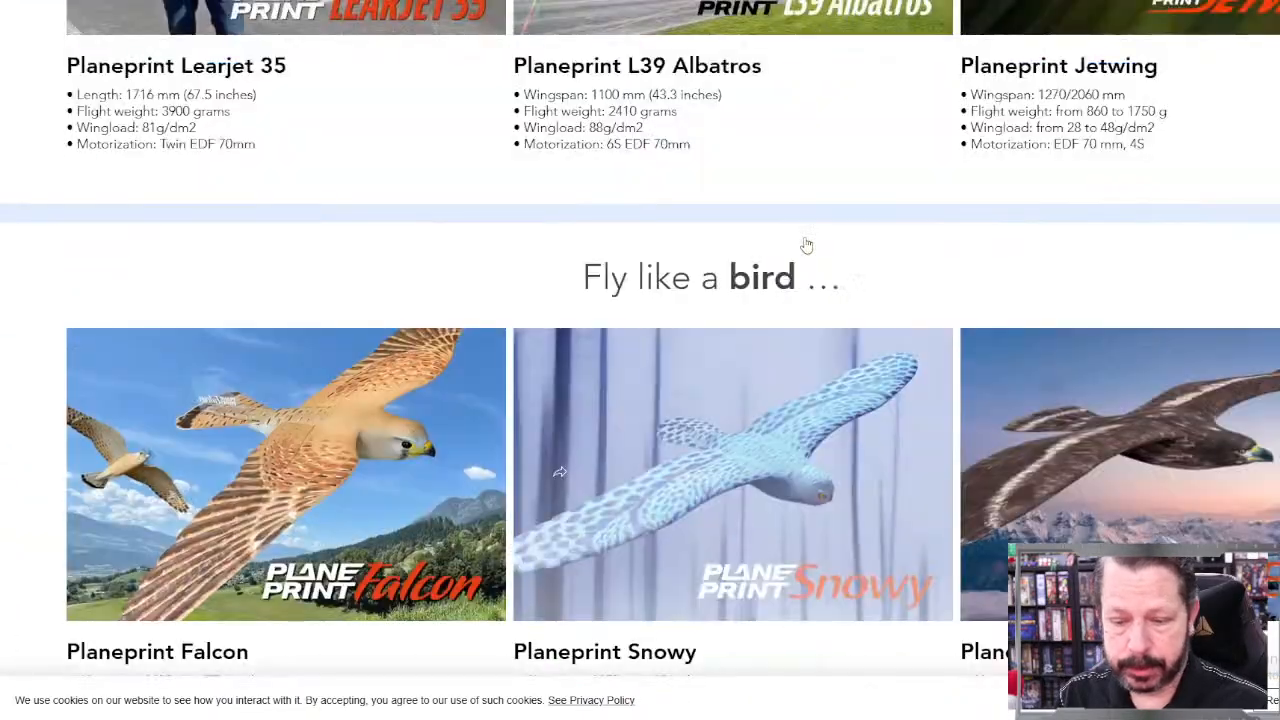
pyautogui.scroll(15, 798, 248)
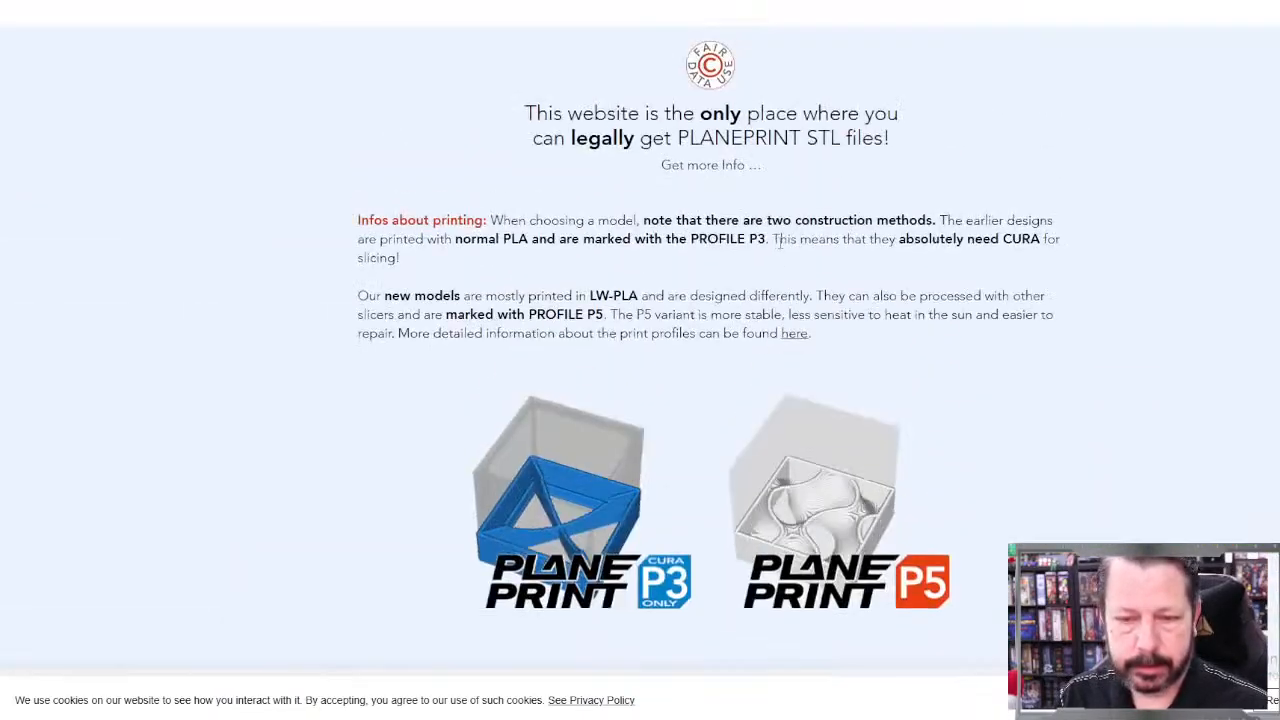
pyautogui.scroll(1, 779, 252)
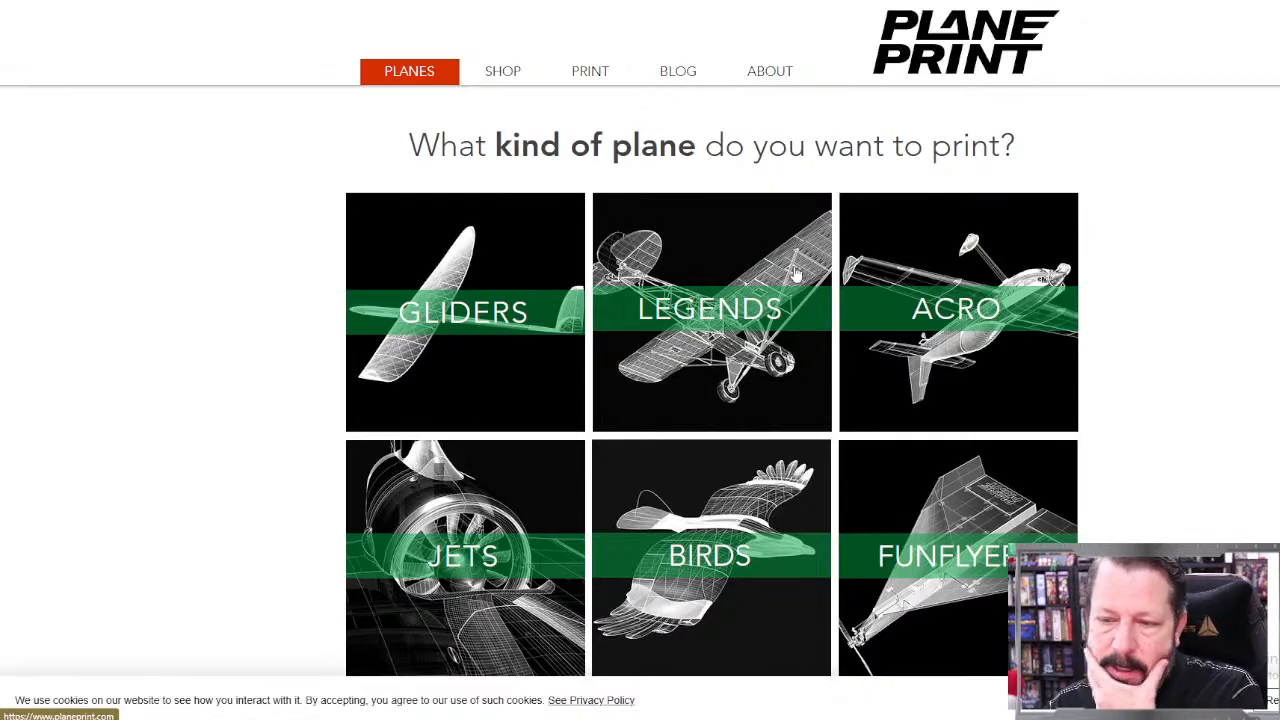
pyautogui.click(483, 306)
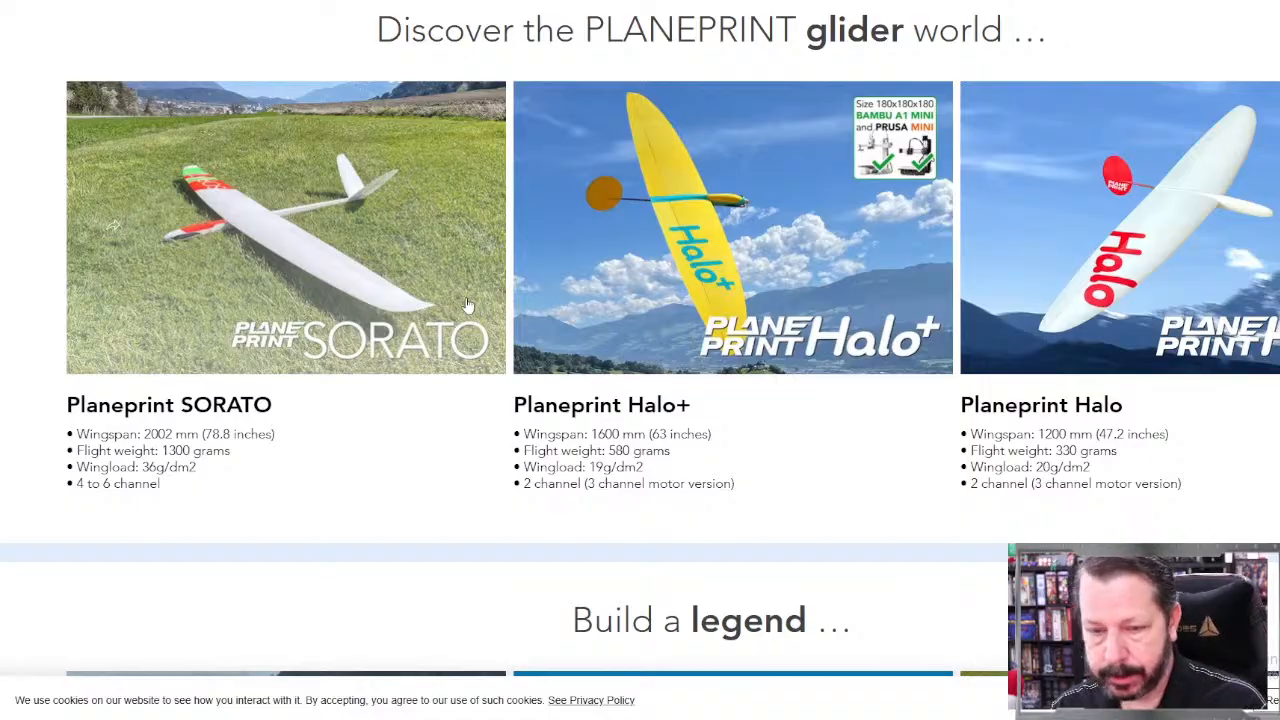
pyautogui.scroll(-4, 664, 255)
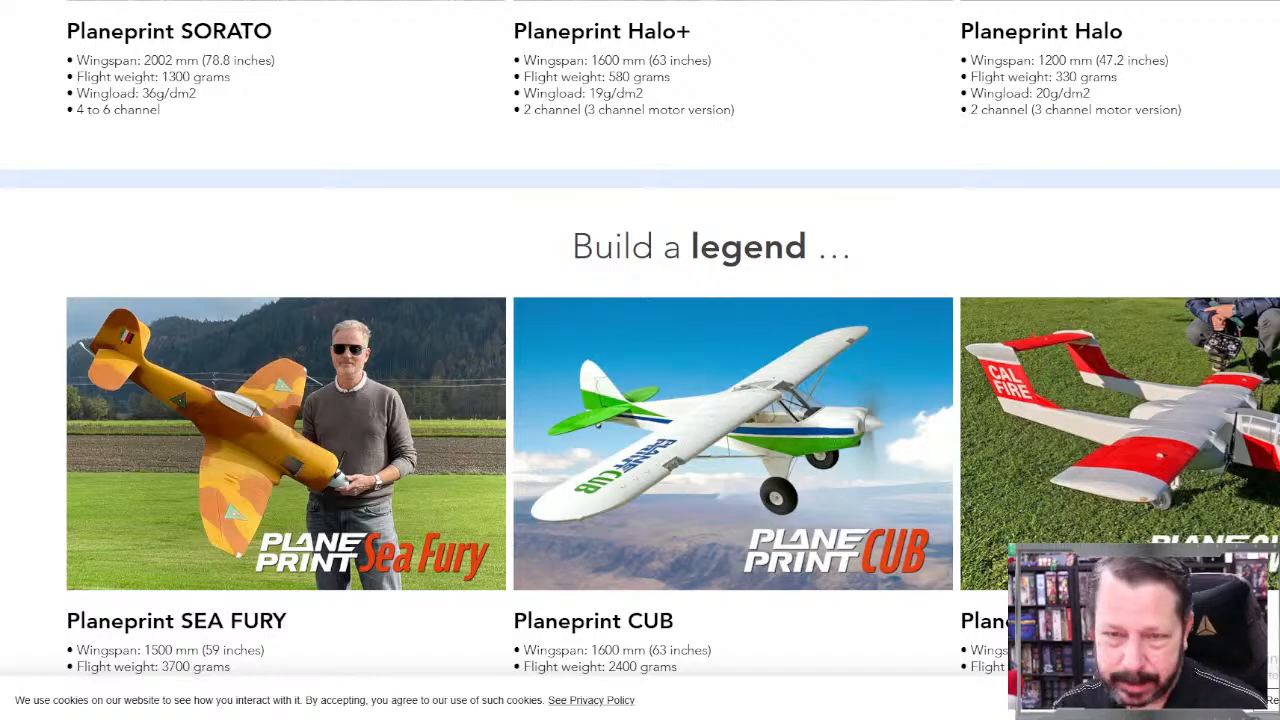
# Step: Switch to Meshmixer and inspect the neck opening and the collar gaps on the Spawn_01 model from several angles
pyautogui.hotkey('alt', 'Tab')
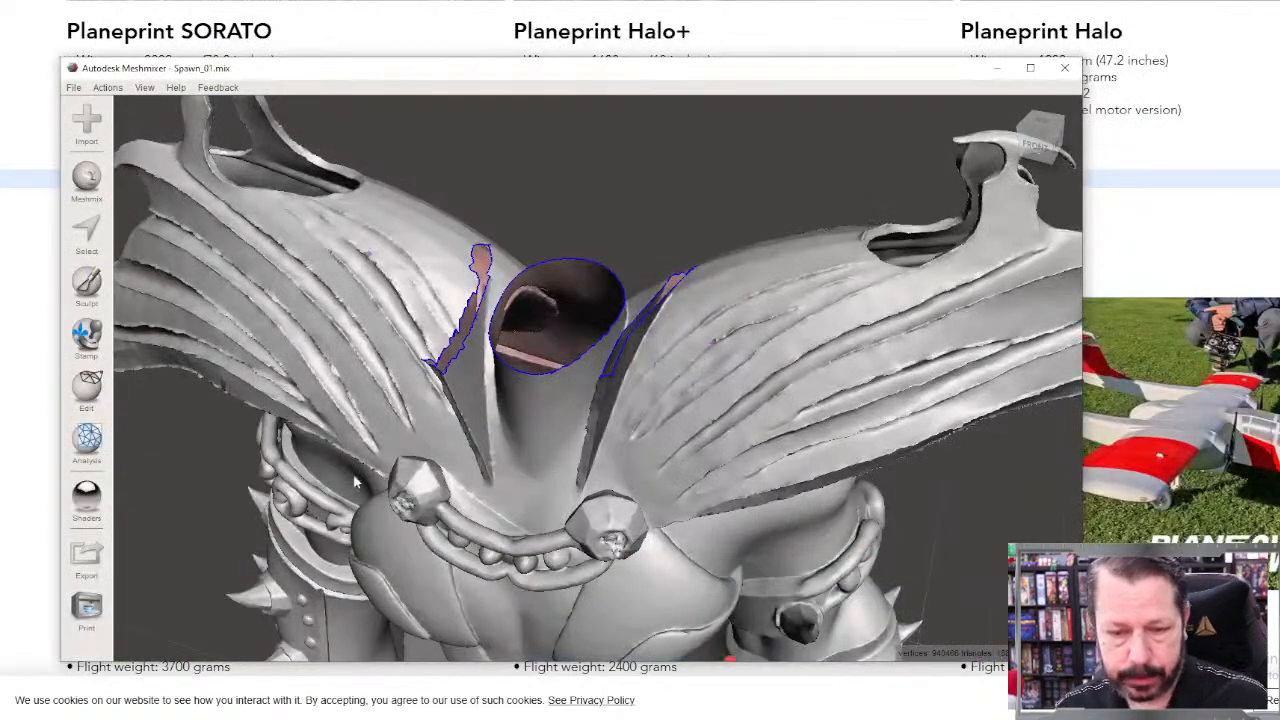
pyautogui.moveTo(450, 457); pyautogui.dragTo(502, 465, button='right')
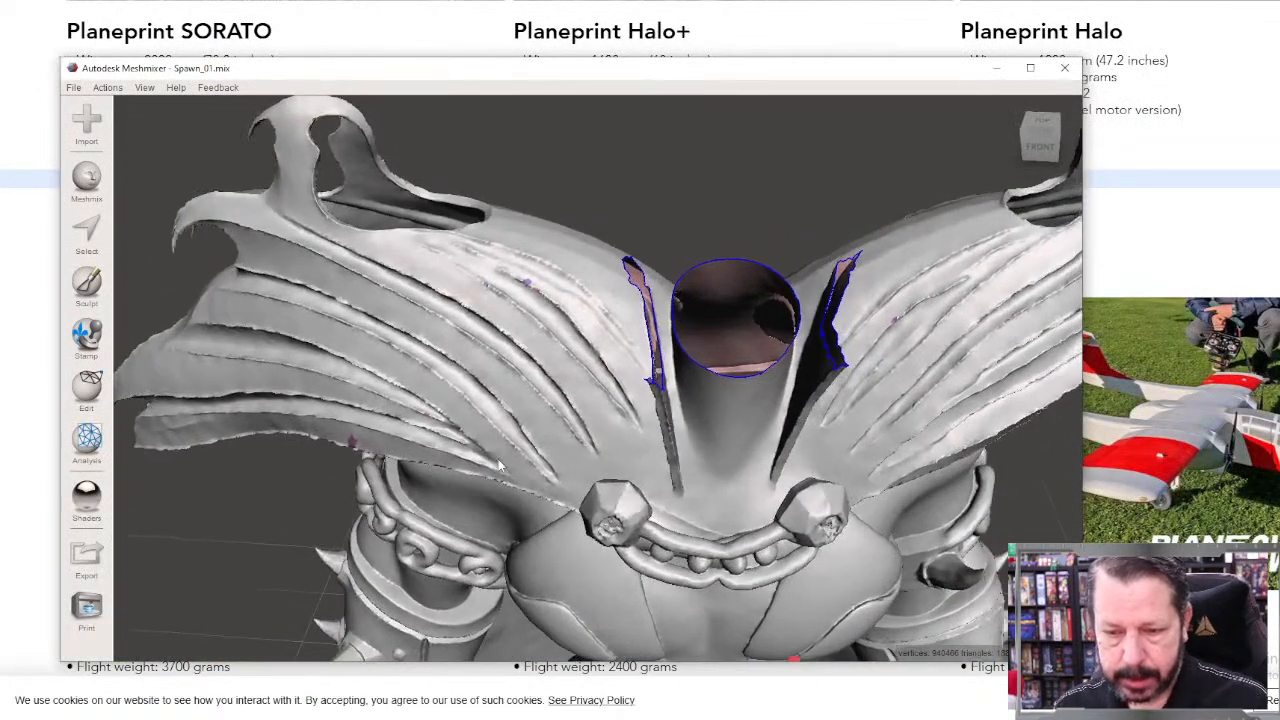
pyautogui.scroll(-5, 580, 440)
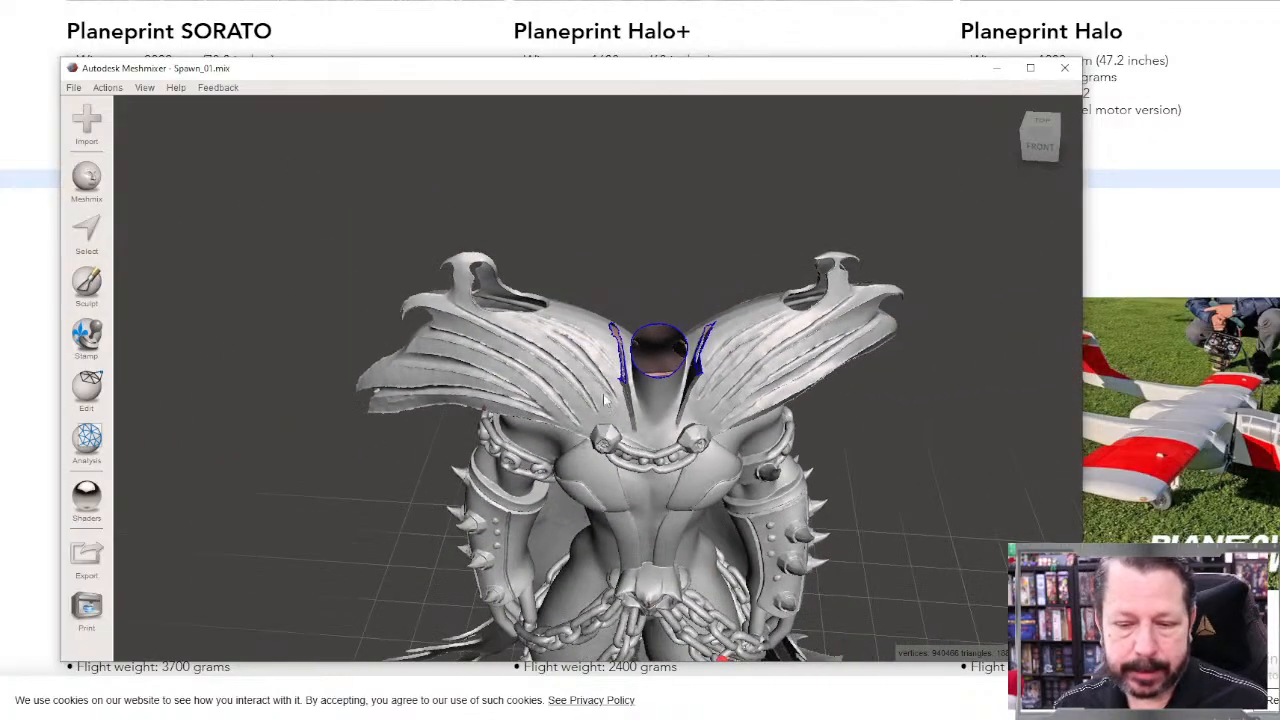
pyautogui.scroll(5, 608, 403)
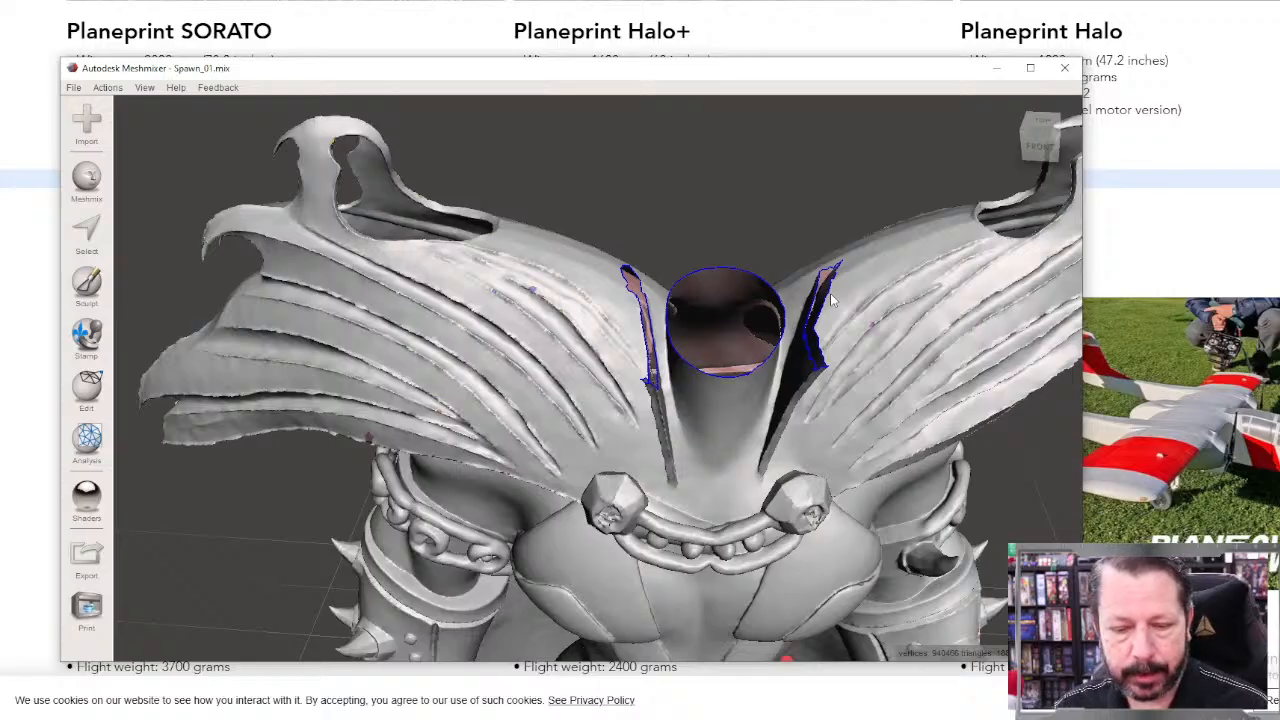
pyautogui.scroll(-5, 830, 300)
pyautogui.moveTo(843, 402); pyautogui.dragTo(777, 408, button='right')
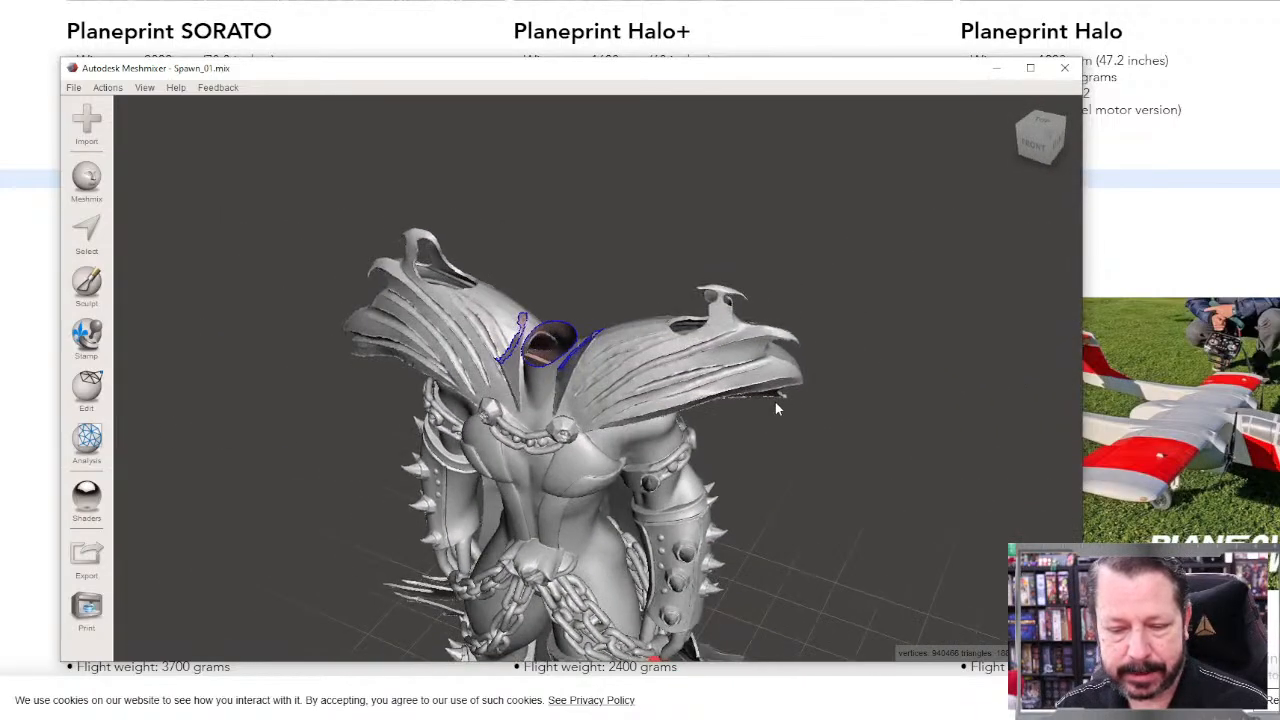
pyautogui.press('s')
pyautogui.click(536, 364)
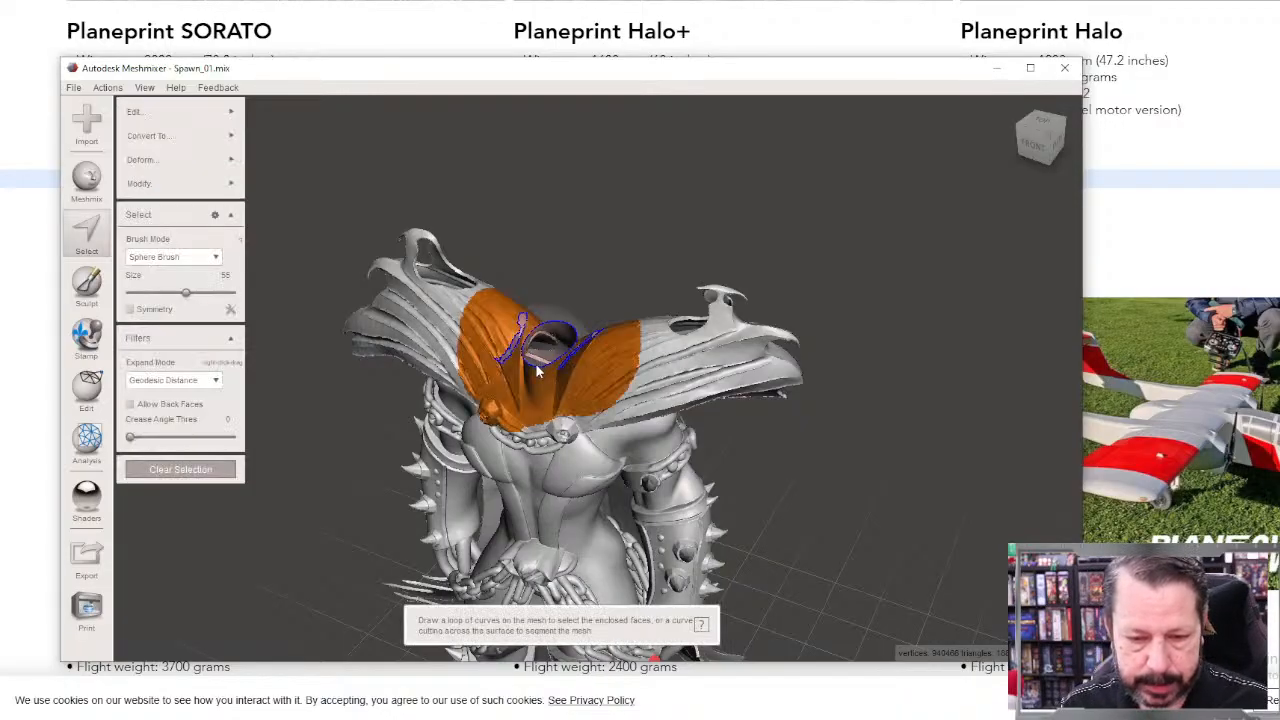
pyautogui.press('p')
pyautogui.press('Escape')
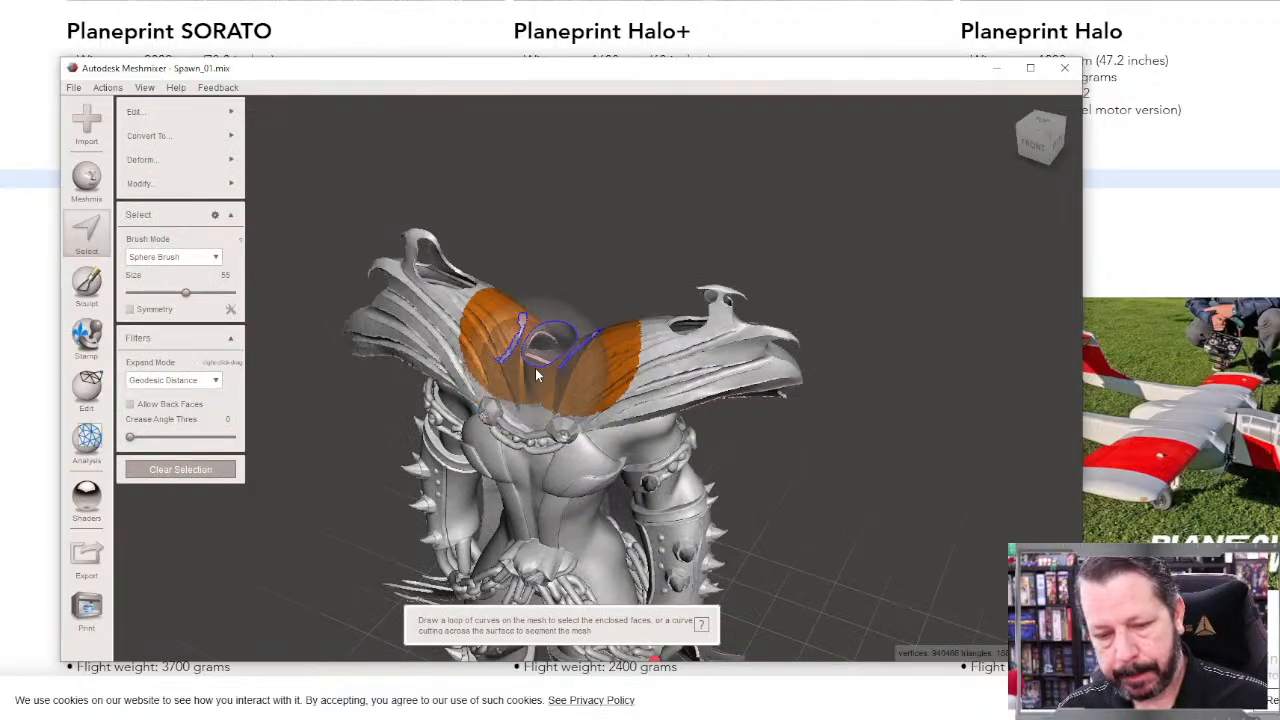
pyautogui.press('Escape')
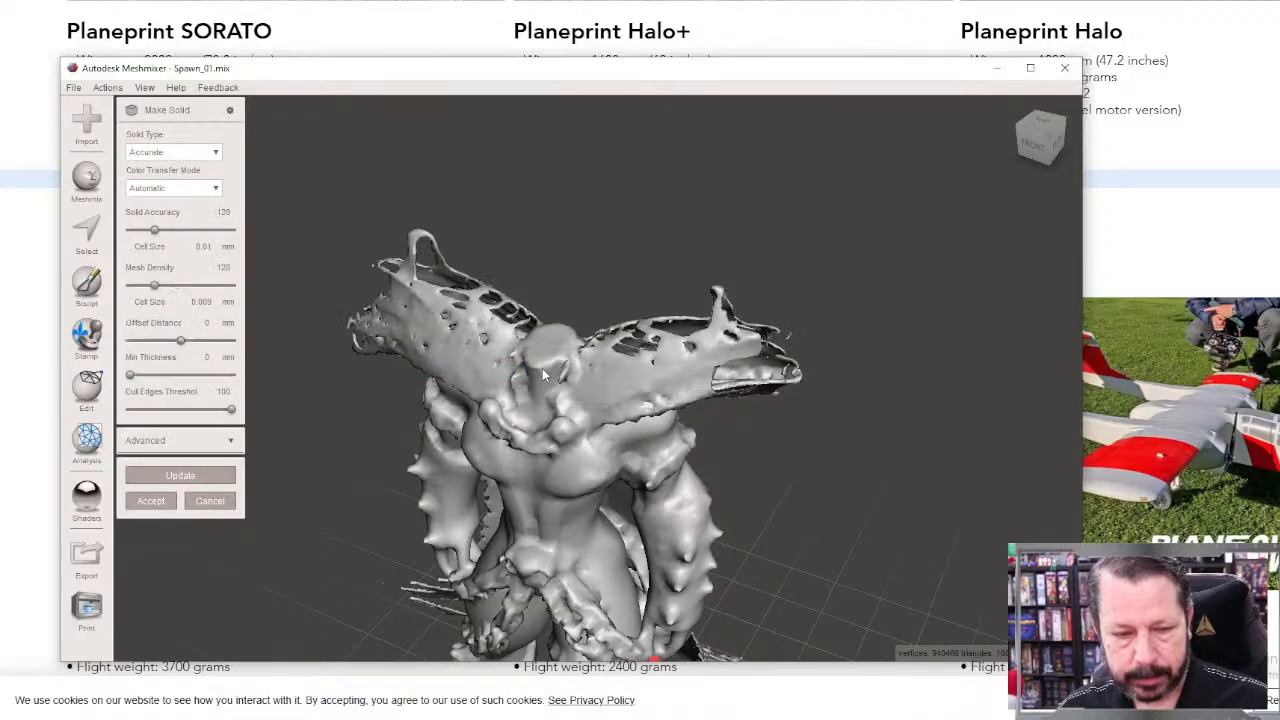
# Step: Cancel Make Solid, undo the earlier neck cut on the Spawn_01 model and exit the restored Plane Cut
pyautogui.press('Escape')
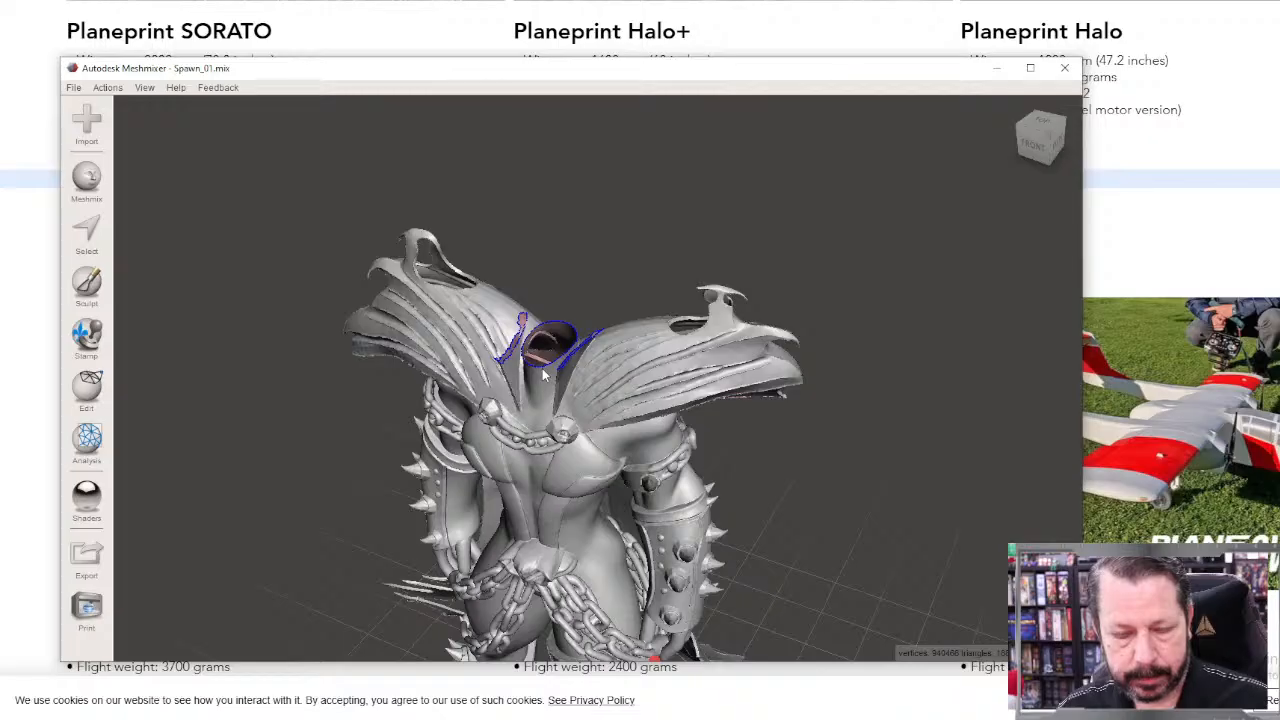
pyautogui.hotkey('ctrl', 'z')
pyautogui.hotkey('ctrl', 'z')
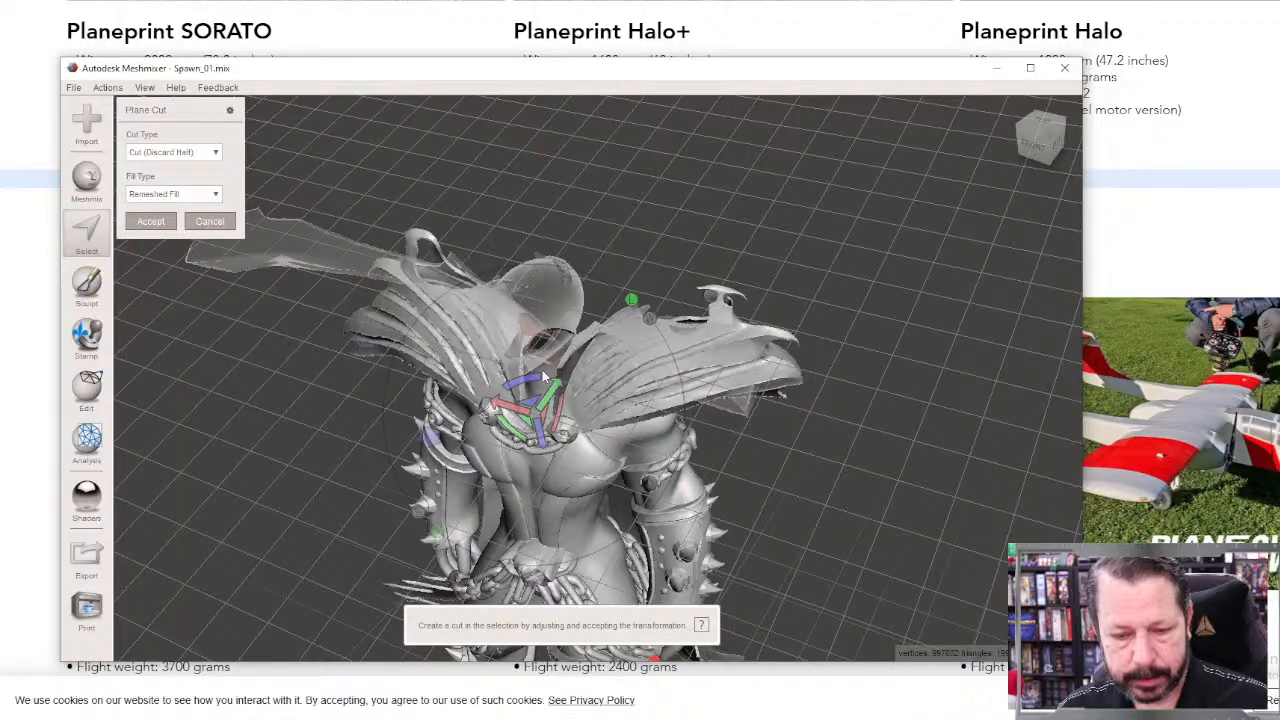
pyautogui.moveTo(543, 372); pyautogui.dragTo(853, 377, button='right')
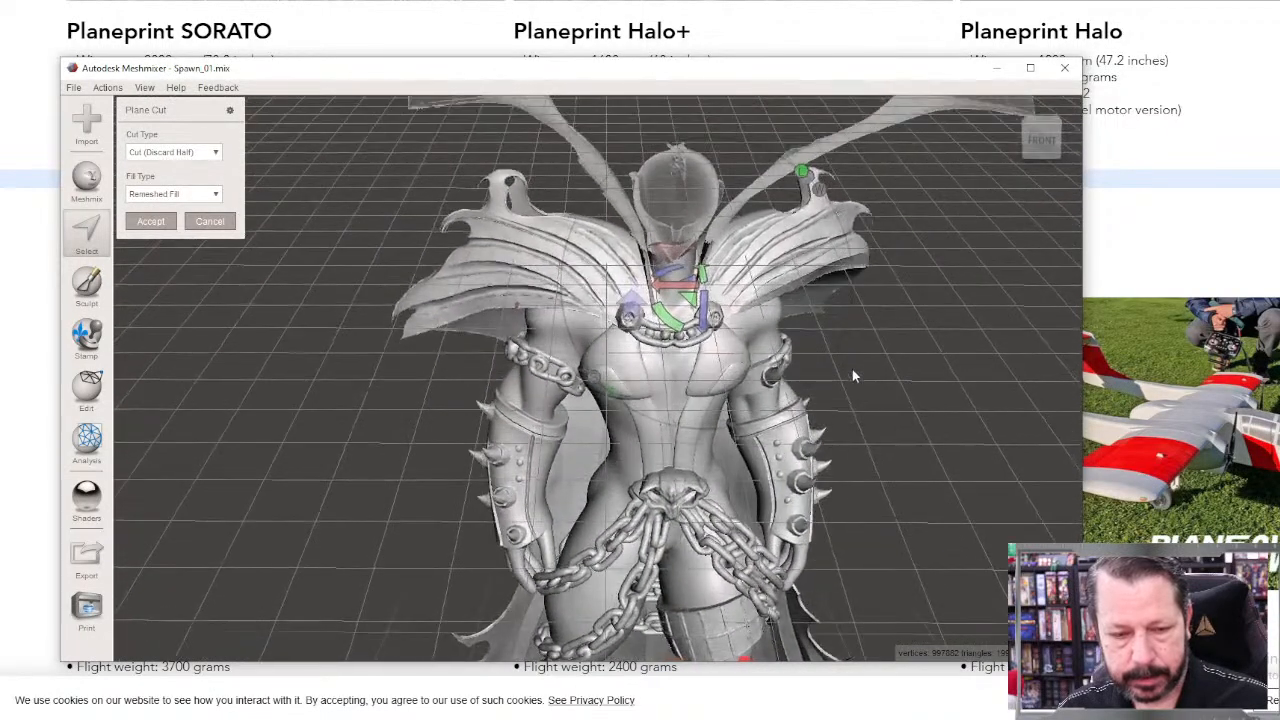
pyautogui.click(228, 223)
# Step: Check the selection over the head and both raised collar tips, and clear it
pyautogui.moveTo(466, 503)
pyautogui.mouseDown(button='right')
pyautogui.moveTo(459, 551)
pyautogui.moveTo(458, 530)
pyautogui.mouseUp(button='right')
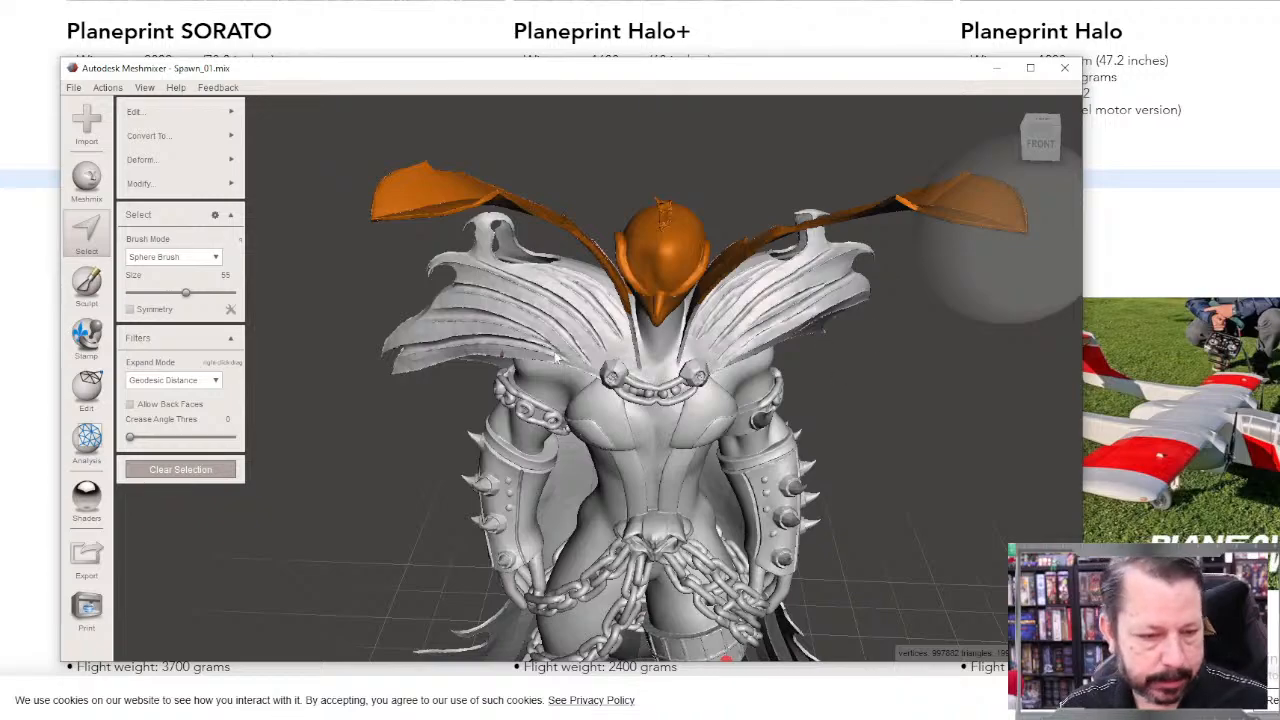
pyautogui.moveTo(170, 155)
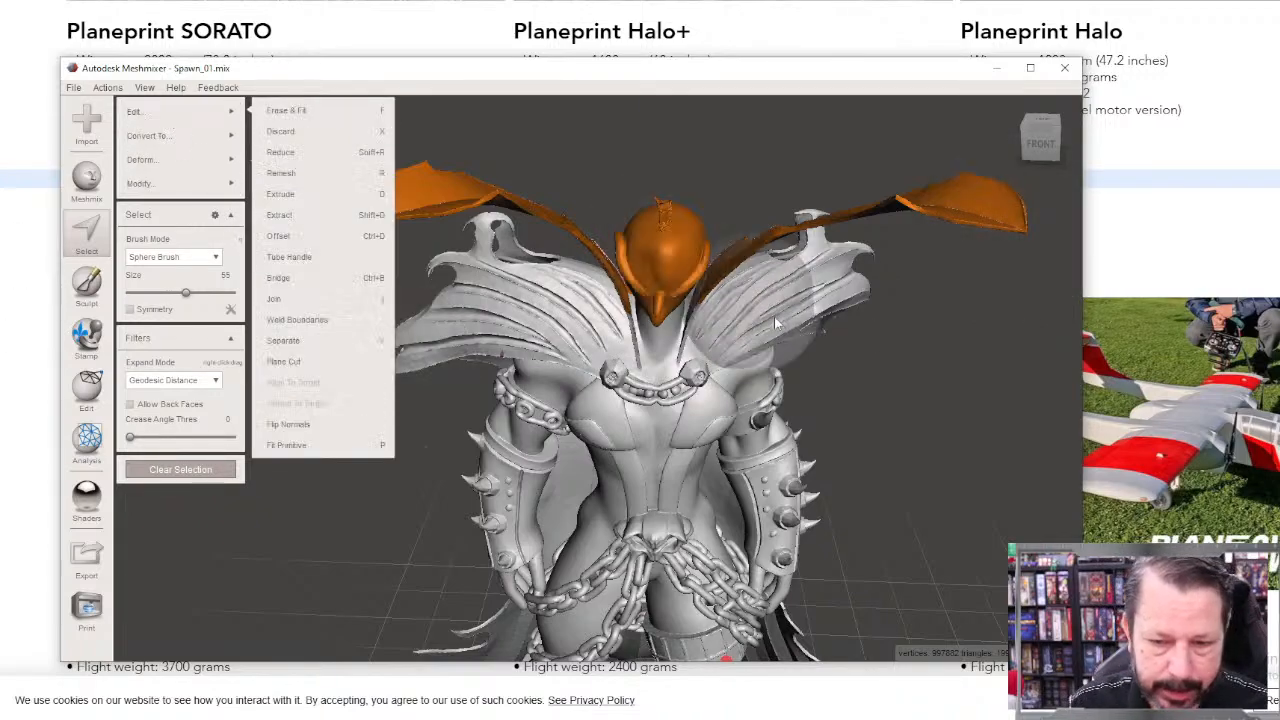
pyautogui.moveTo(730, 380); pyautogui.dragTo(676, 502, button='right')
pyautogui.scroll(5, 606, 420)
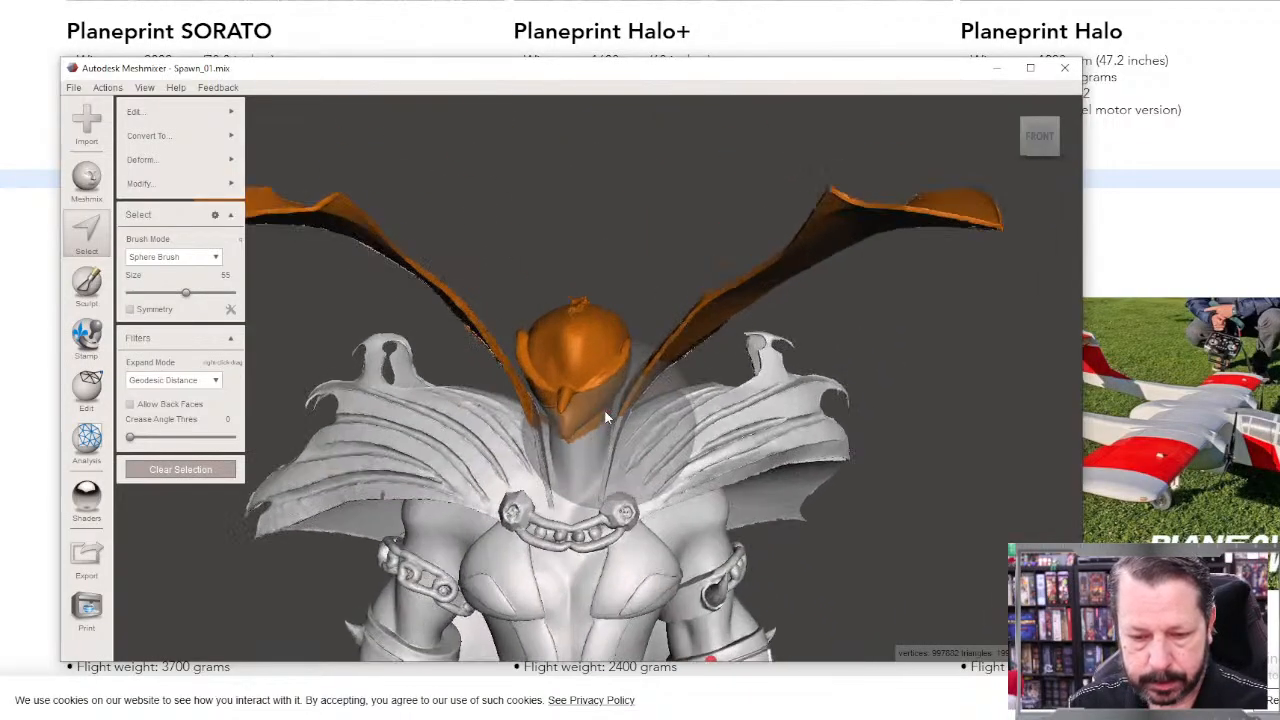
pyautogui.moveTo(625, 450); pyautogui.dragTo(649, 471, button='right')
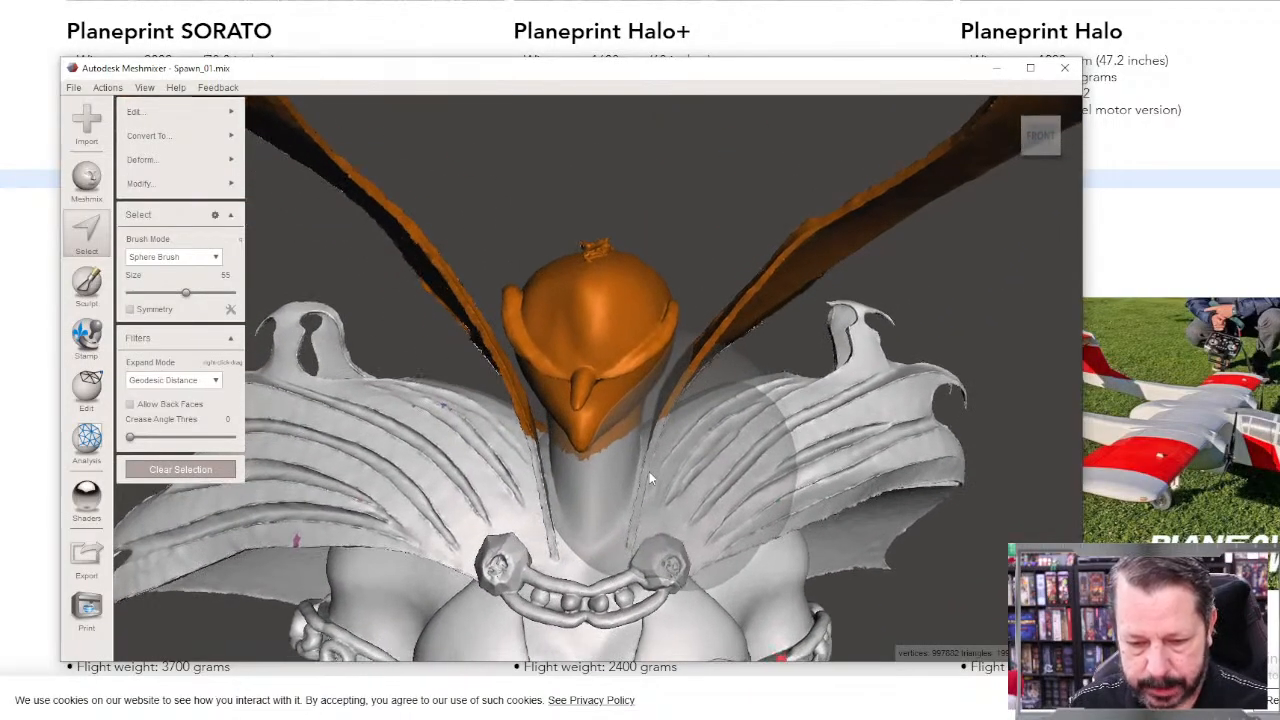
pyautogui.click(199, 466)
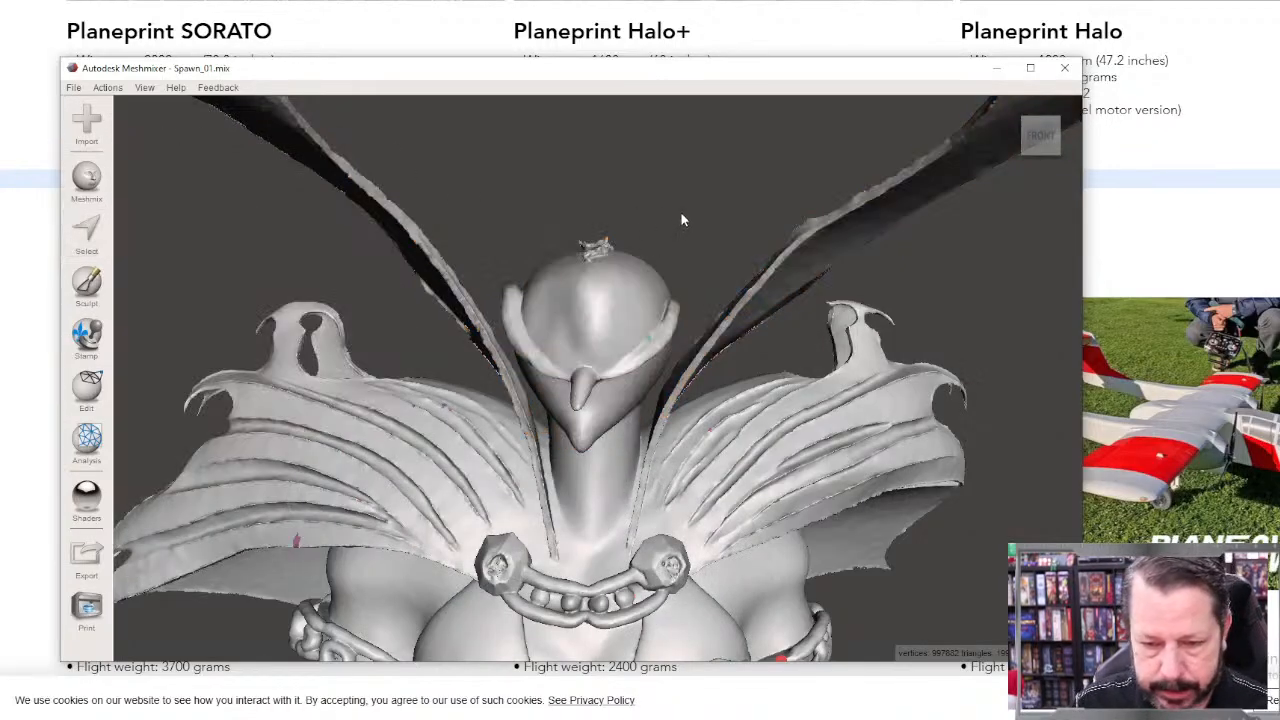
pyautogui.click(86, 232)
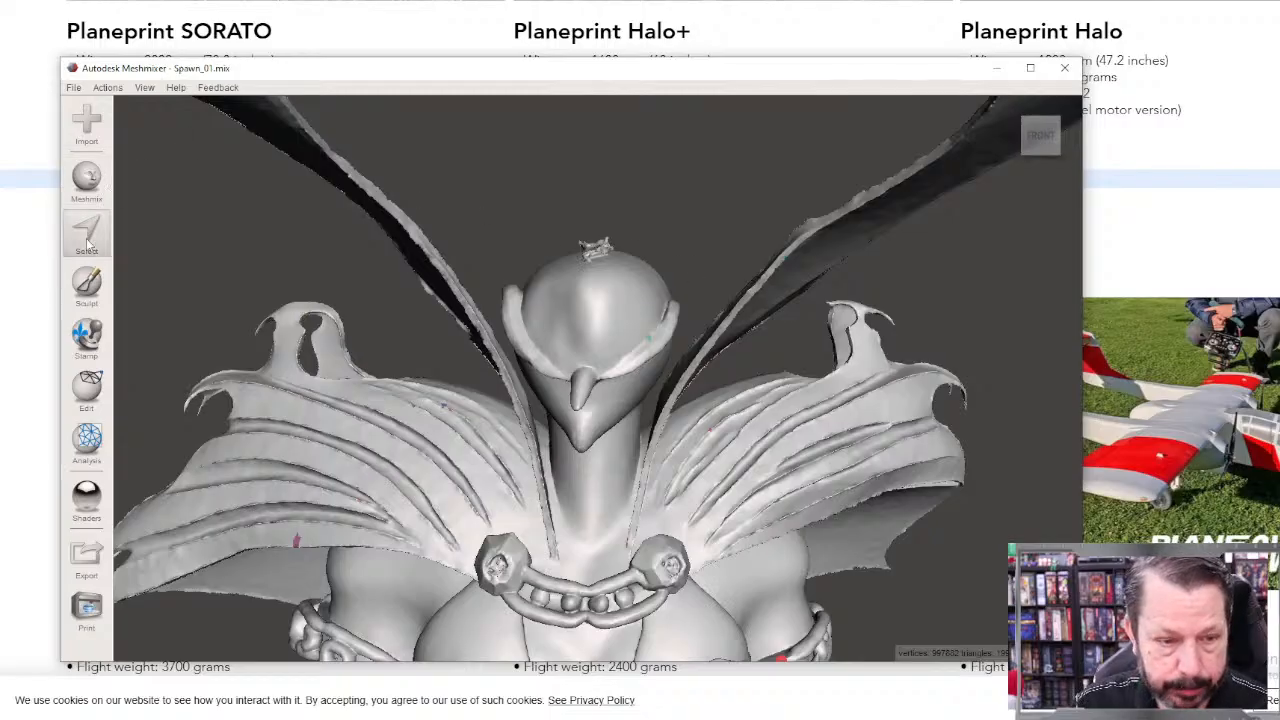
pyautogui.click(640, 221)
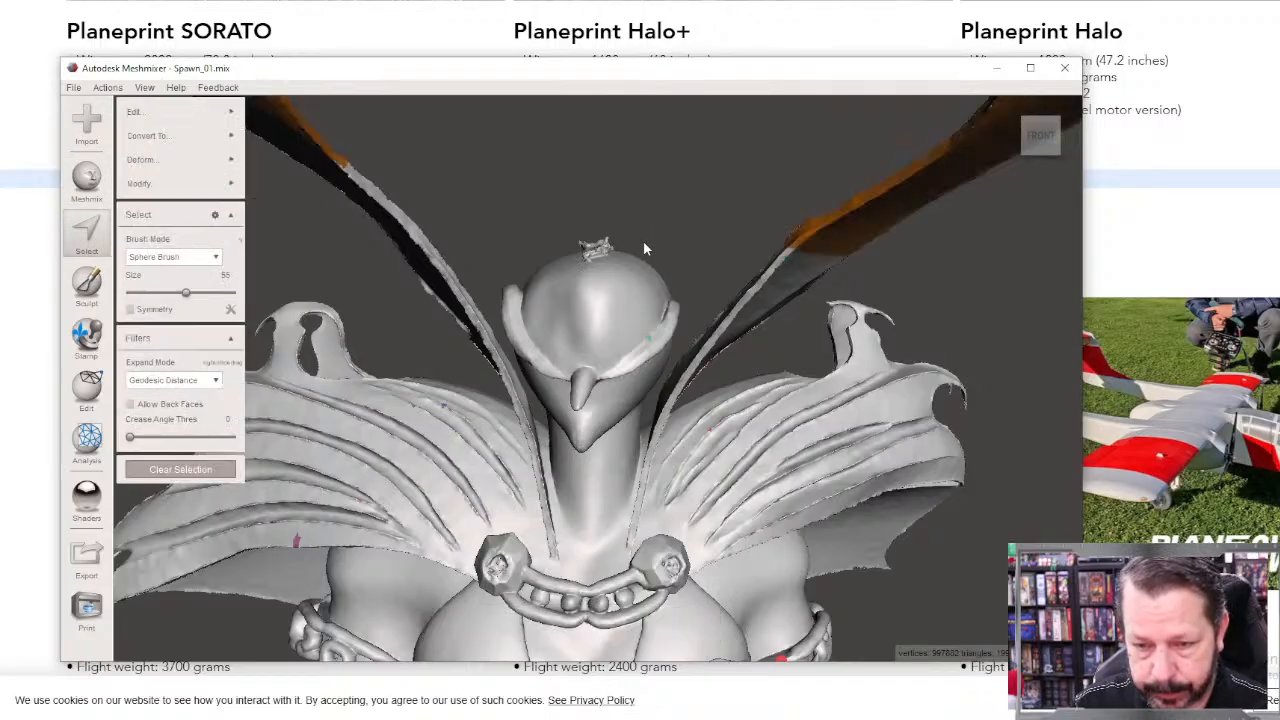
pyautogui.click(198, 468)
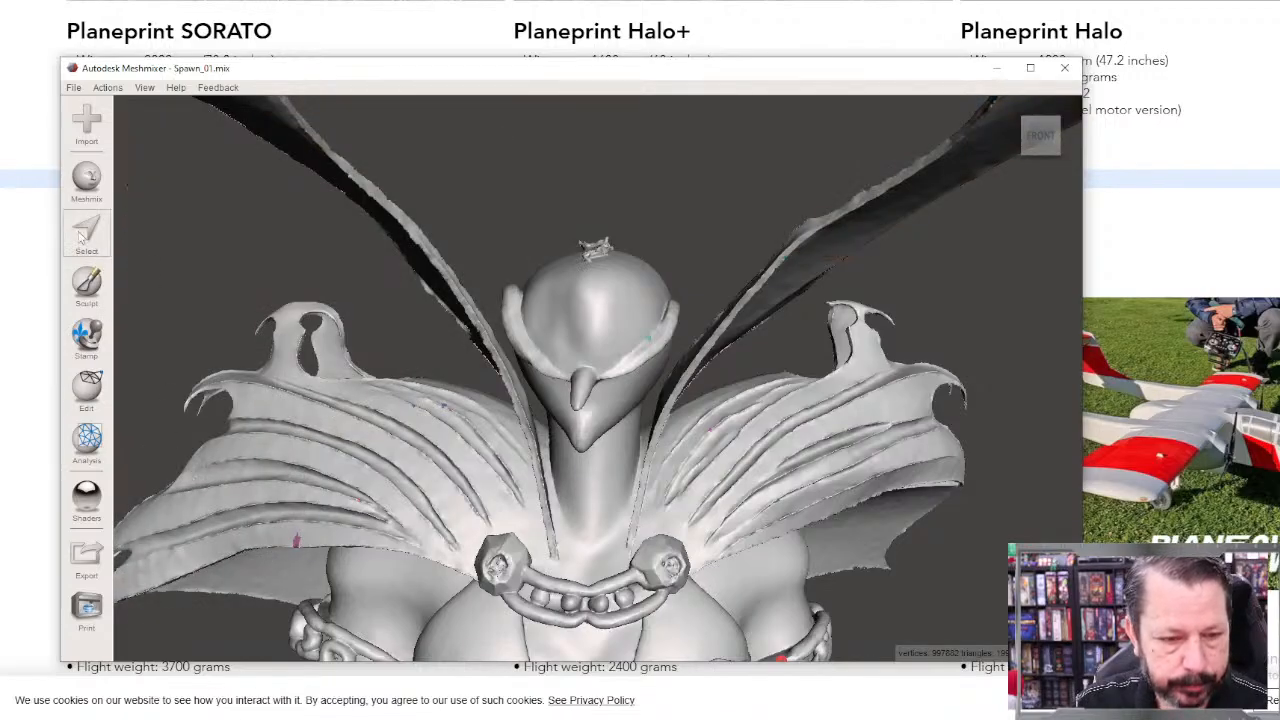
# Step: Lasso-select only the figure's head and upper neck, leaving out the raised collar tips
pyautogui.click(84, 234)
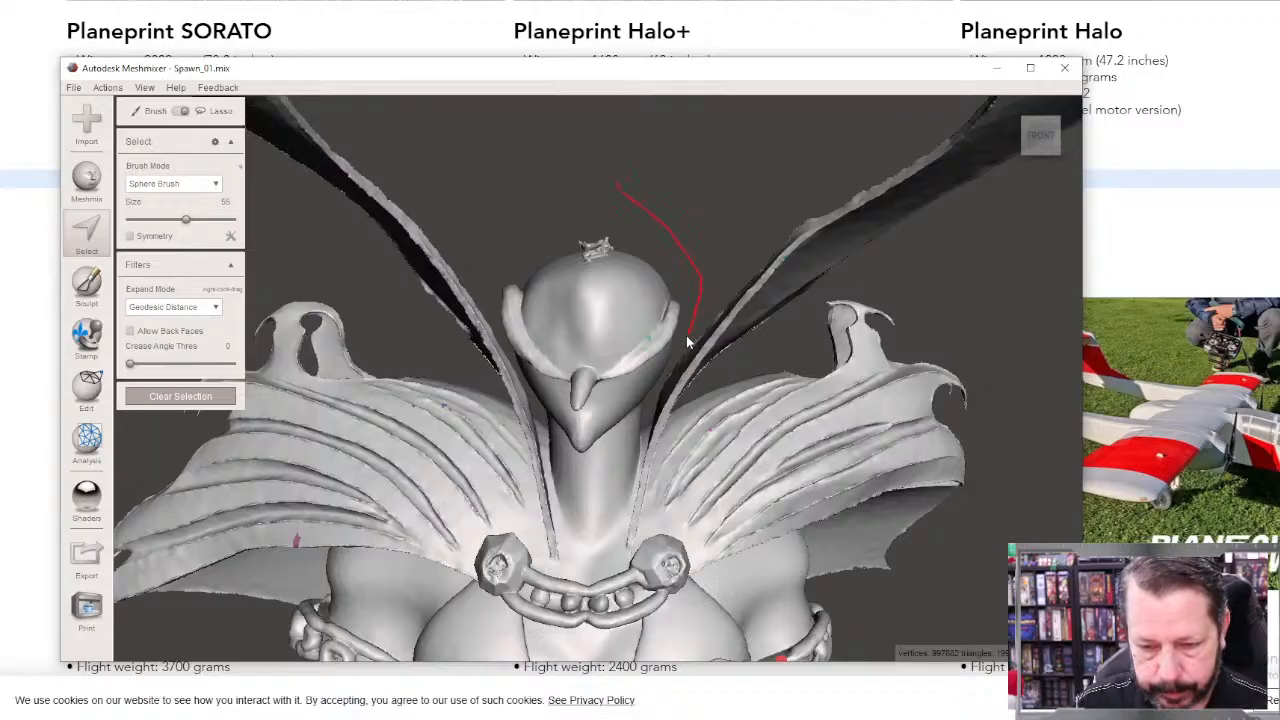
pyautogui.moveTo(671, 362)
pyautogui.mouseDown()
pyautogui.moveTo(645, 436)
pyautogui.moveTo(588, 460)
pyautogui.moveTo(560, 455)
pyautogui.moveTo(506, 352)
pyautogui.mouseUp()
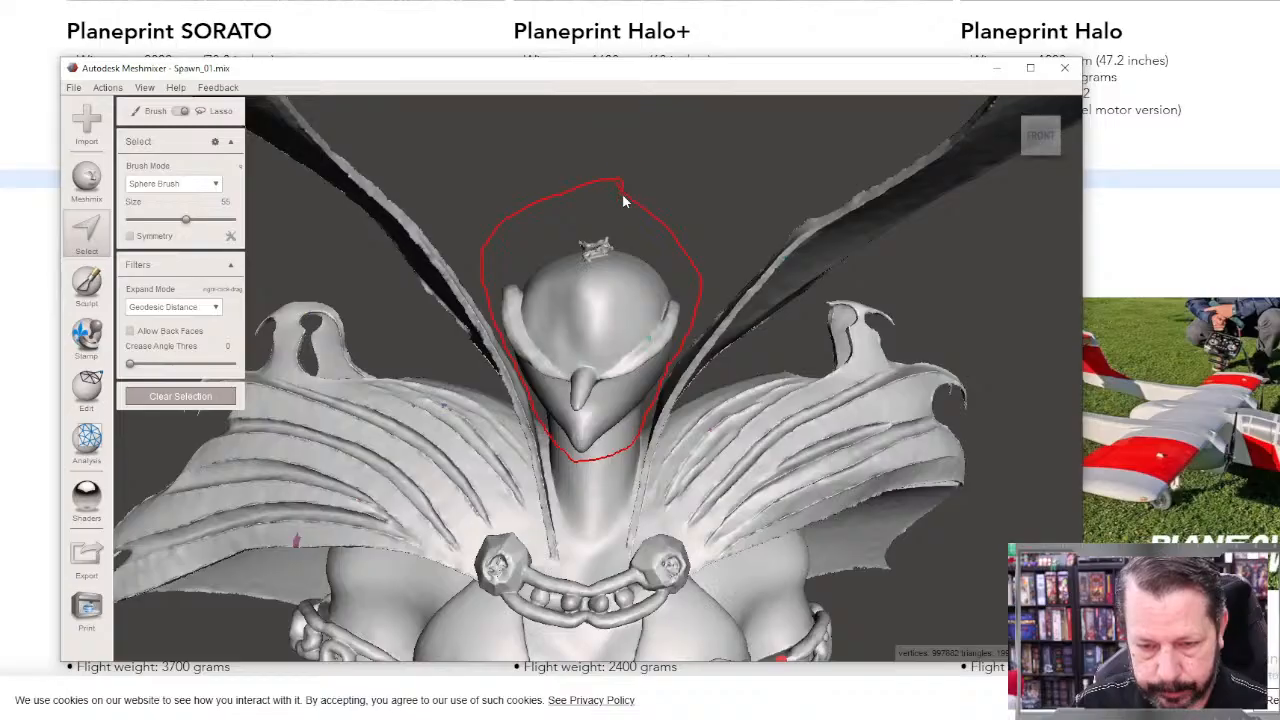
pyautogui.moveTo(622, 195); pyautogui.dragTo(620, 196)
pyautogui.moveTo(625, 200)
pyautogui.mouseDown(button='right')
pyautogui.moveTo(609, 218)
pyautogui.moveTo(666, 272)
pyautogui.moveTo(957, 245)
pyautogui.moveTo(1053, 285)
pyautogui.moveTo(639, 297)
pyautogui.moveTo(612, 223)
pyautogui.moveTo(661, 175)
pyautogui.moveTo(615, 185)
pyautogui.mouseUp(button='right')
# Step: Start a Plane Cut on the head selection and angle the cutting plane across the neck below the chin
pyautogui.moveTo(147, 107)
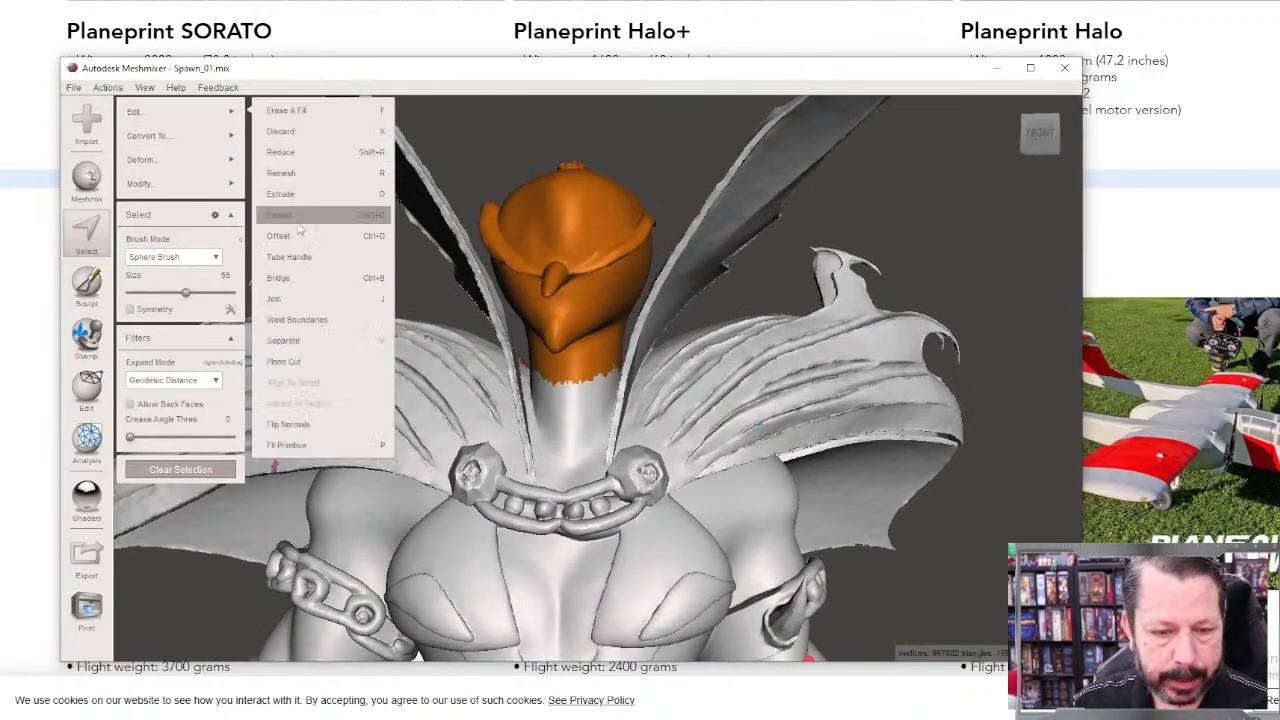
pyautogui.click(302, 360)
pyautogui.moveTo(434, 408); pyautogui.dragTo(570, 455, button='right')
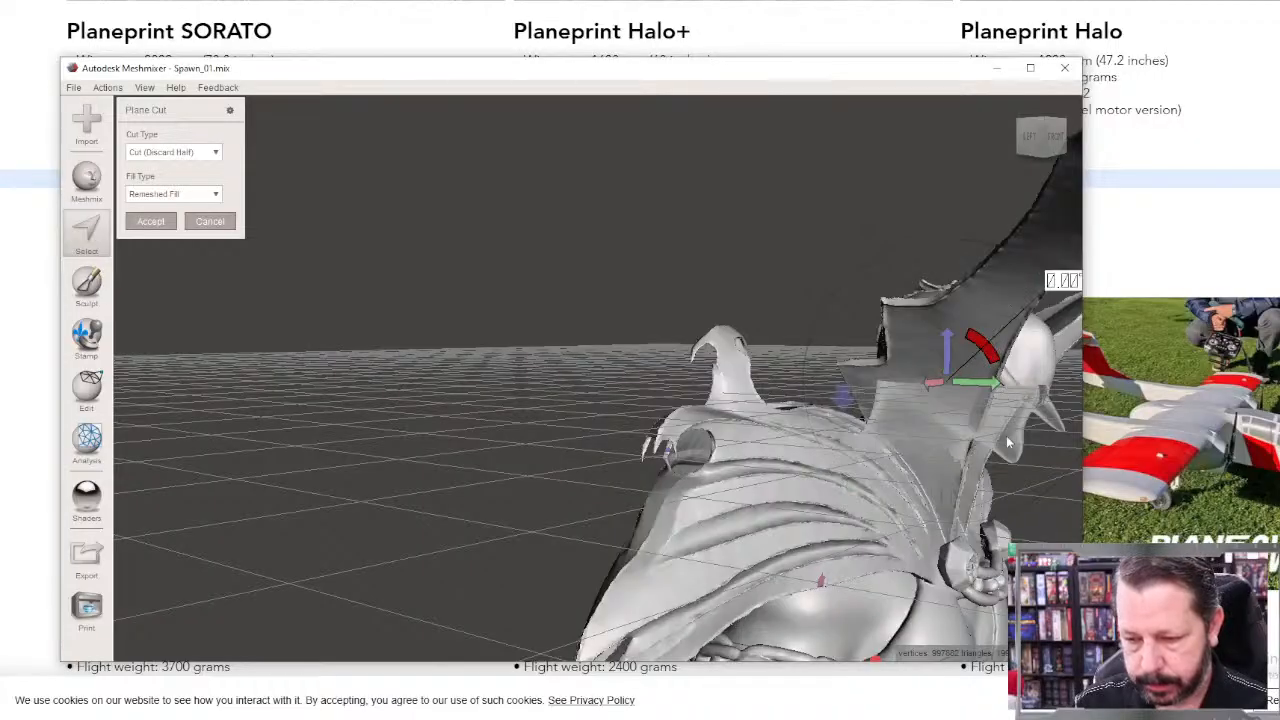
pyautogui.moveTo(993, 347); pyautogui.dragTo(852, 431)
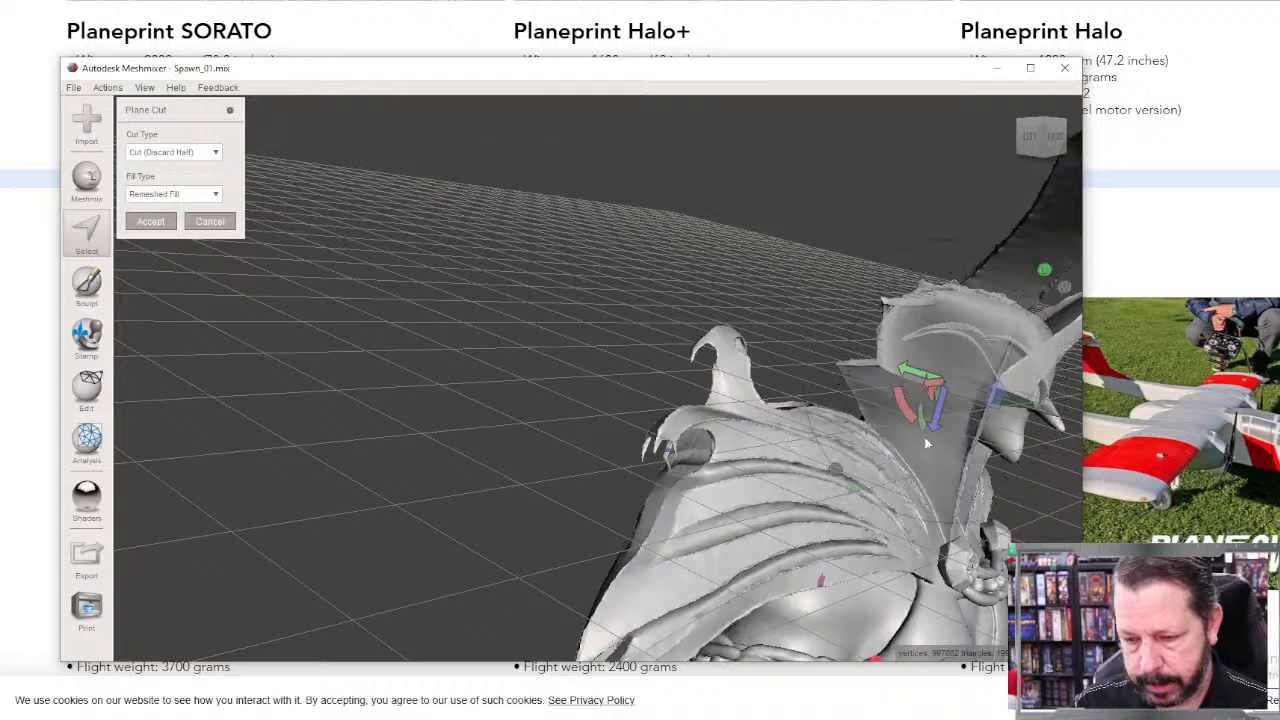
pyautogui.moveTo(924, 440); pyautogui.dragTo(834, 417, button='right')
pyautogui.moveTo(655, 347); pyautogui.dragTo(640, 425)
pyautogui.moveTo(641, 425); pyautogui.dragTo(775, 395, button='right')
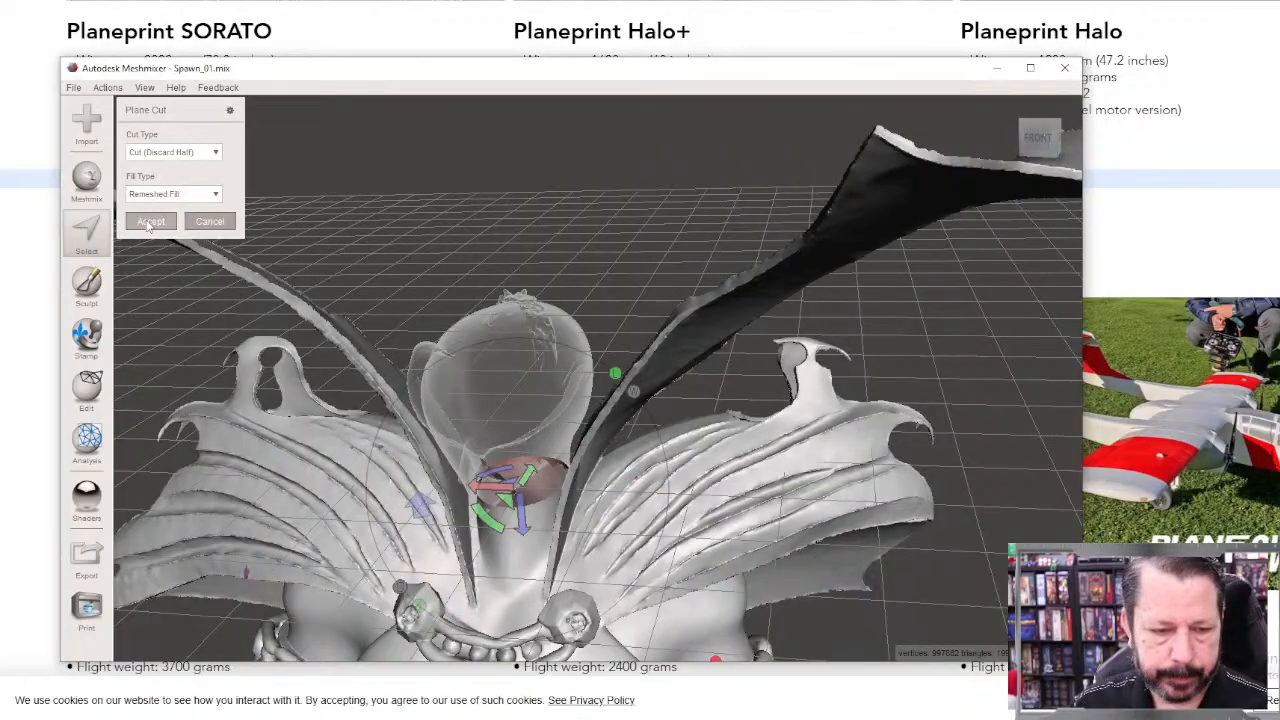
# Step: Apply the neck cut, undo it, shift the plane slightly and cut the head off again with Remeshed Fill
pyautogui.press('Return')
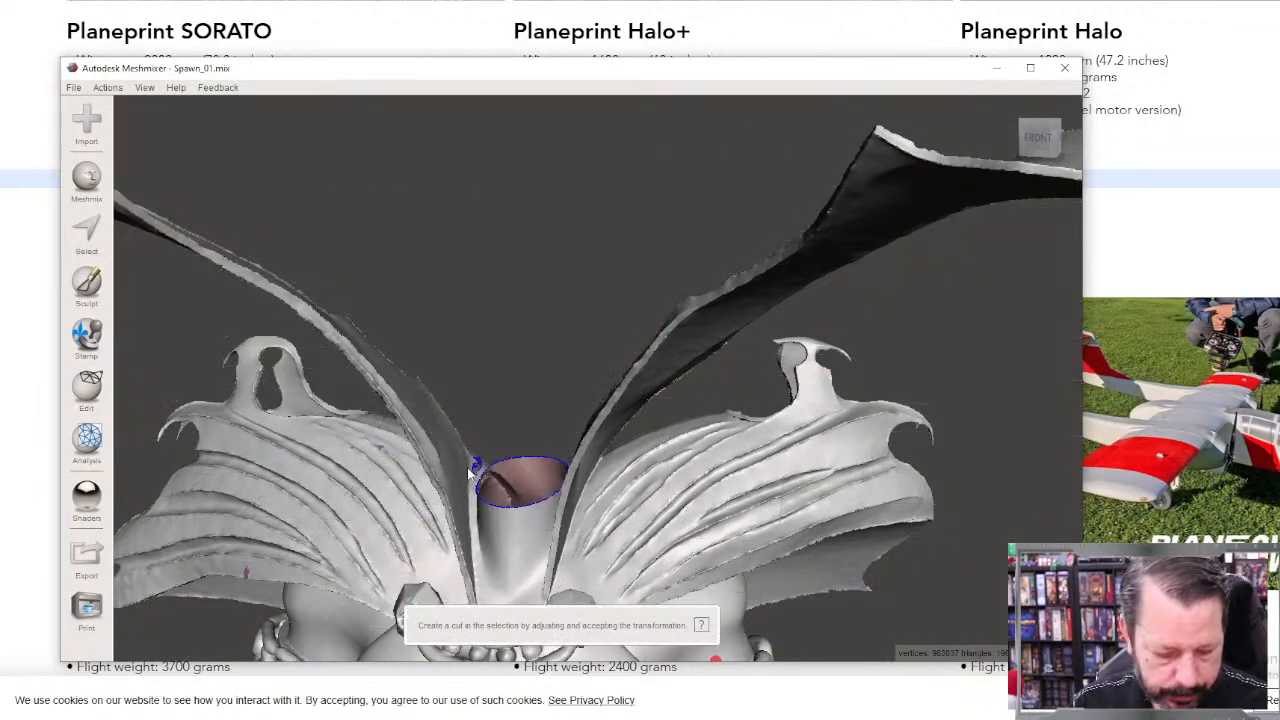
pyautogui.hotkey('ctrl', 'z')
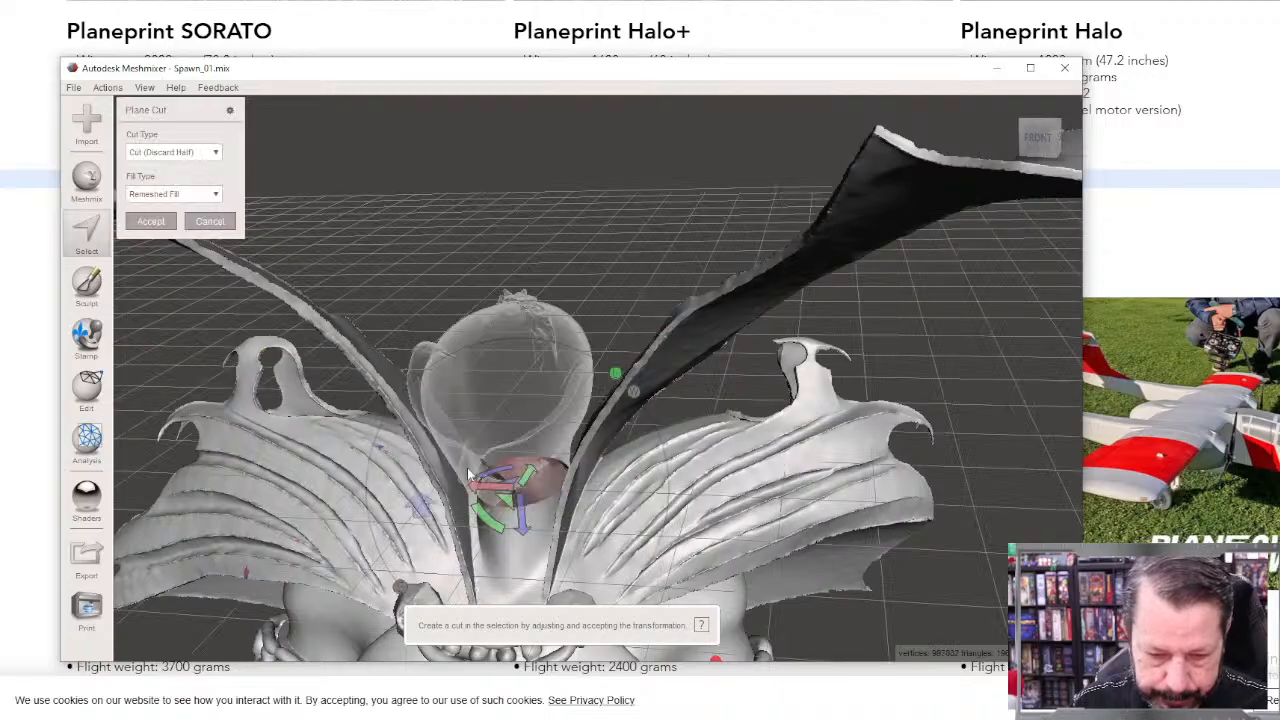
pyautogui.moveTo(521, 511); pyautogui.dragTo(520, 502)
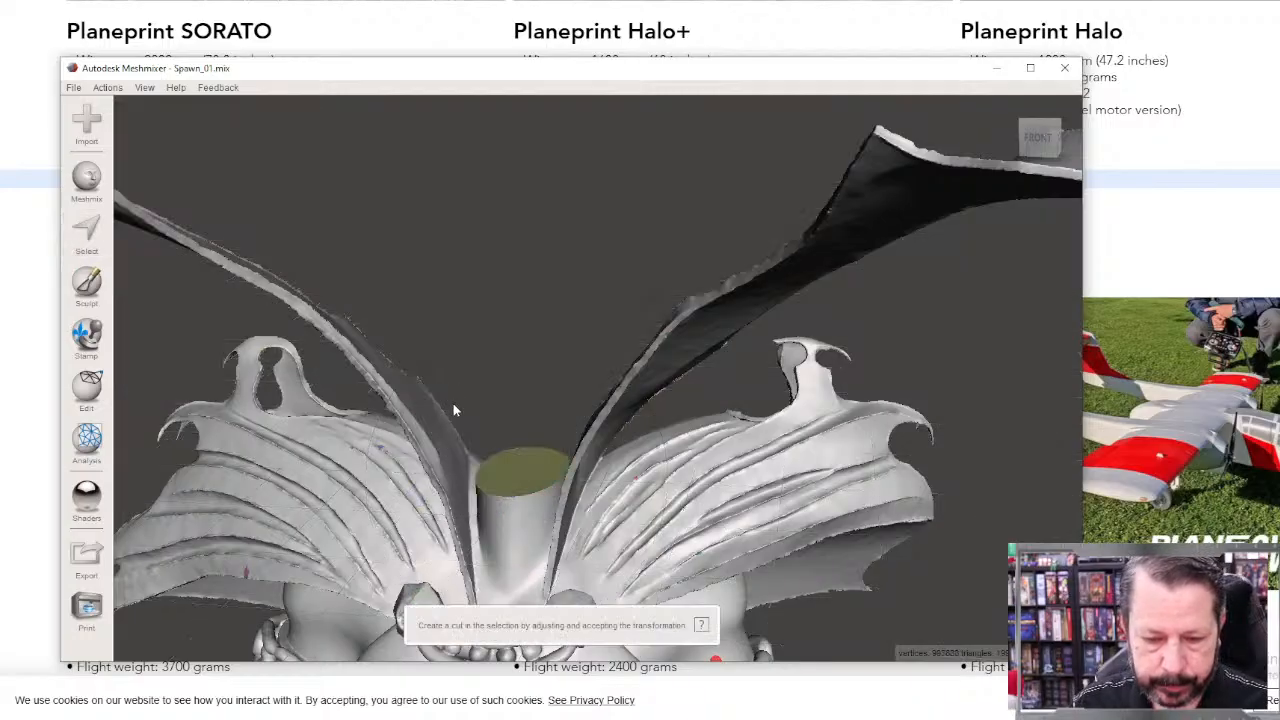
pyautogui.moveTo(506, 442); pyautogui.dragTo(488, 423, button='right')
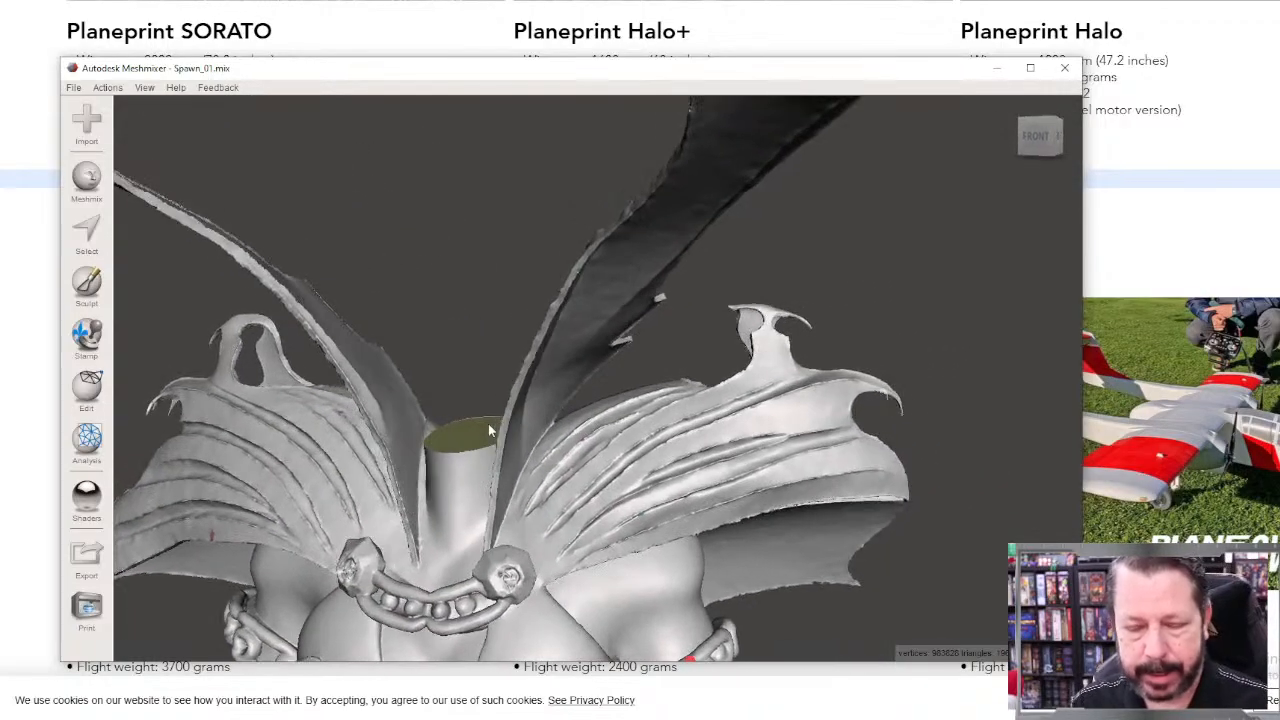
# Step: Import 0 (1).stl from the Downloads folder and append it to the headless body
pyautogui.scroll(-5, 393, 318)
pyautogui.scroll(1, 405, 343)
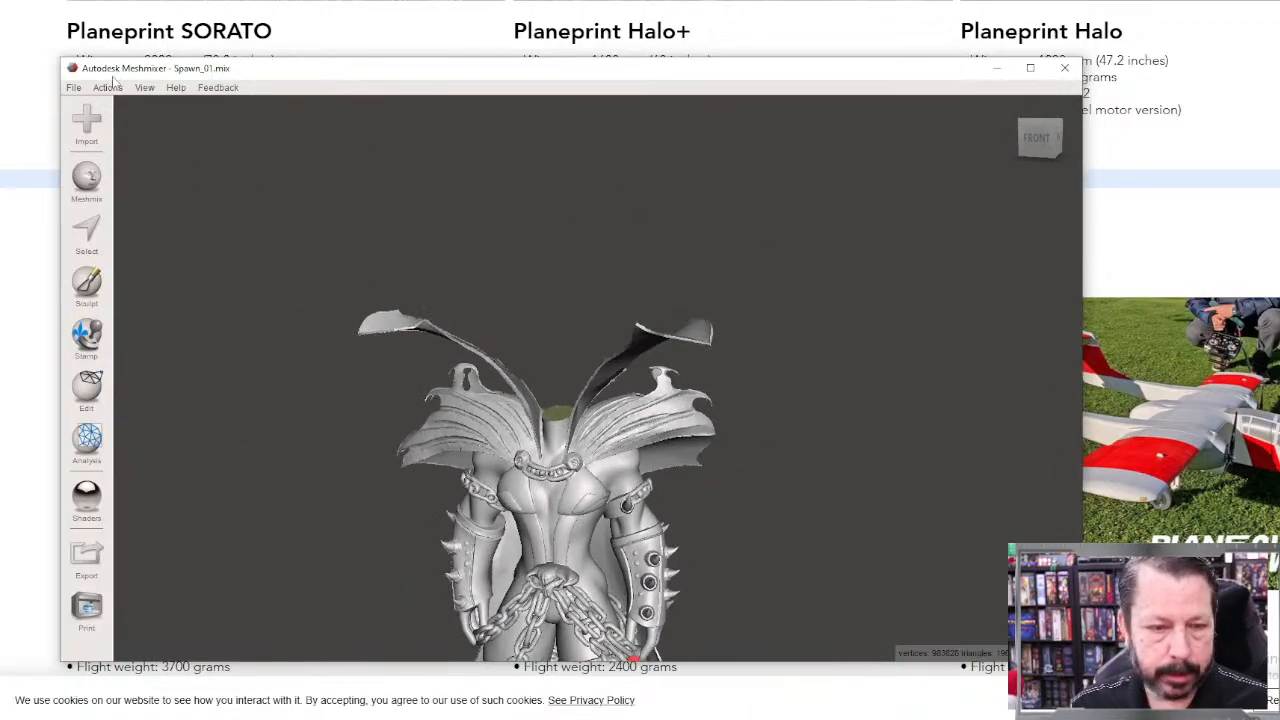
pyautogui.click(73, 87)
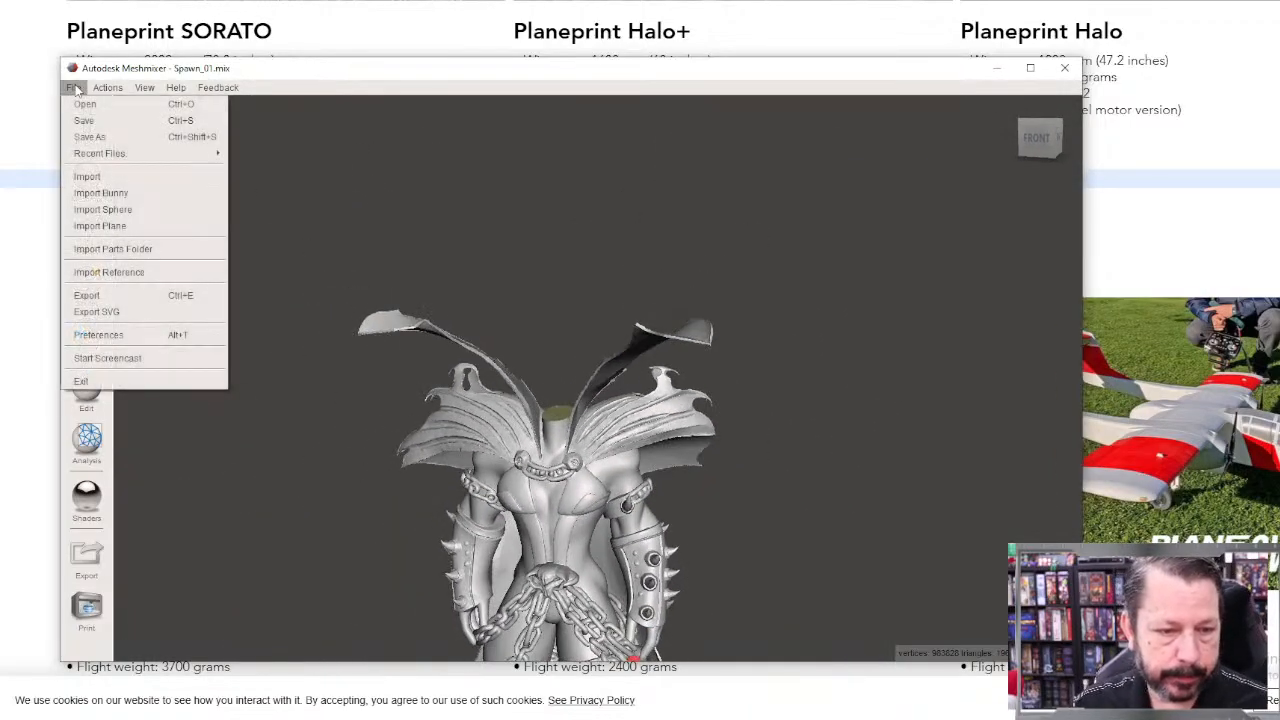
pyautogui.click(86, 177)
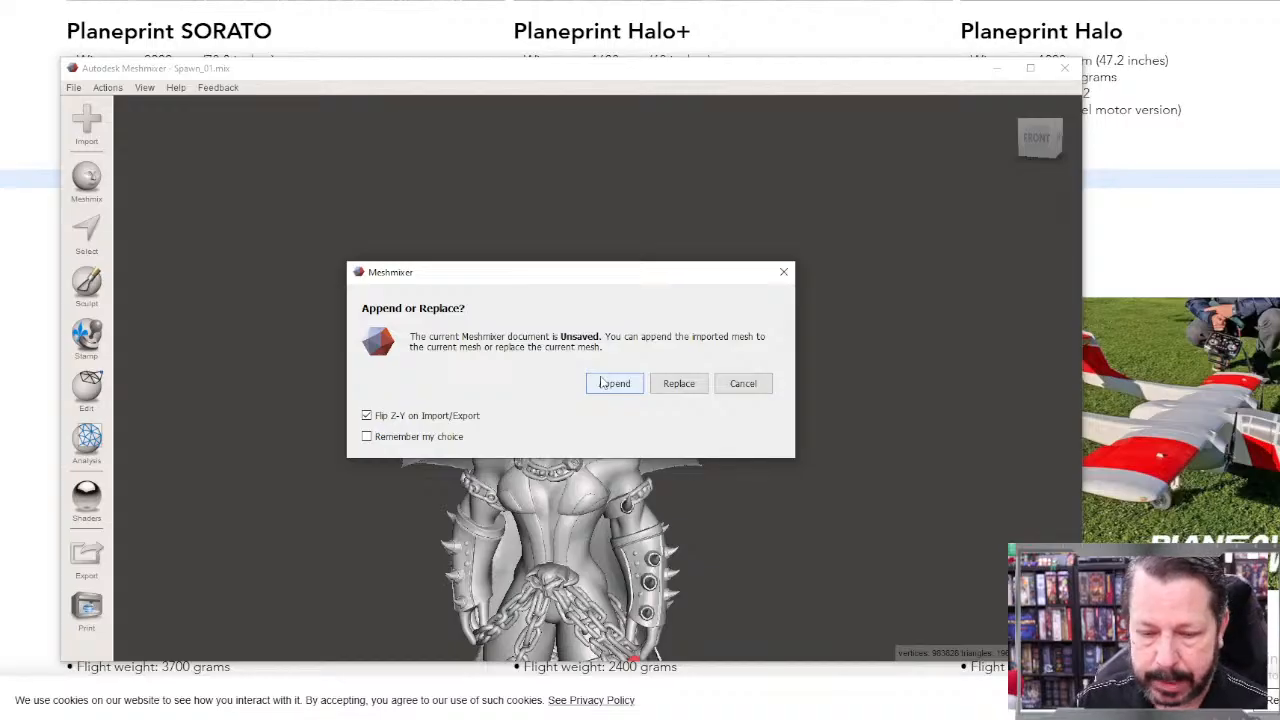
pyautogui.click(604, 385)
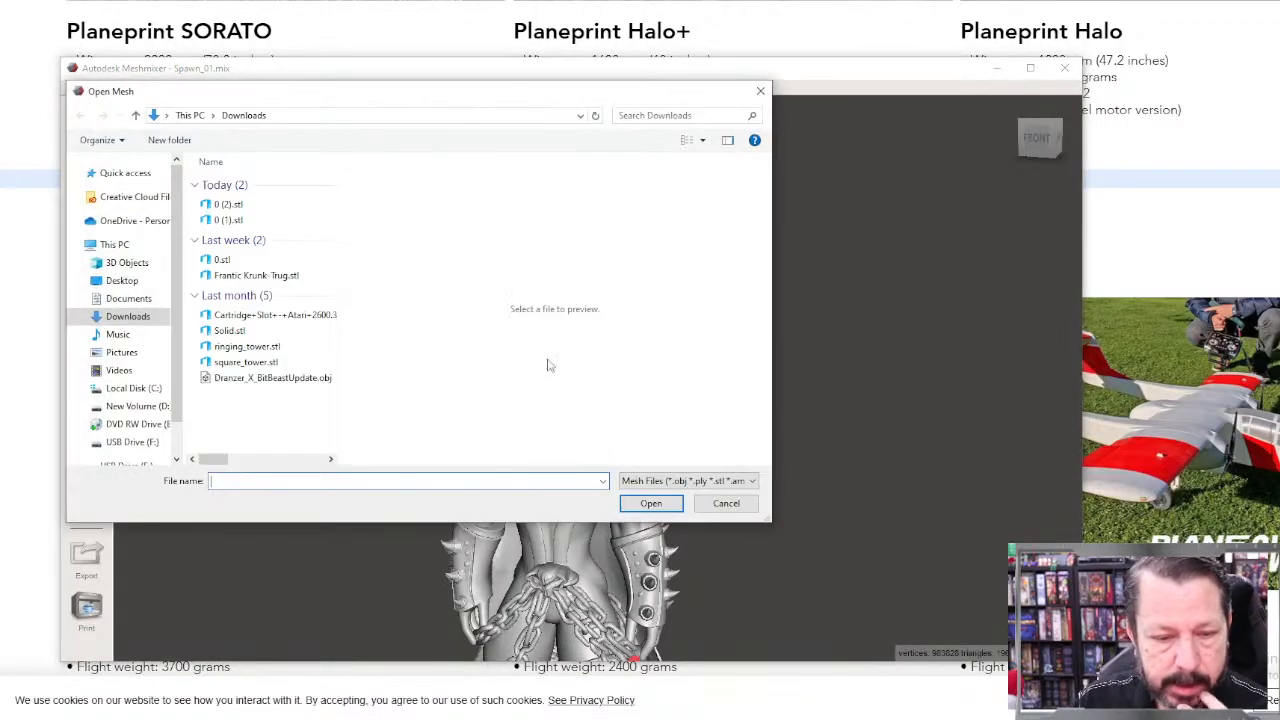
pyautogui.click(226, 220)
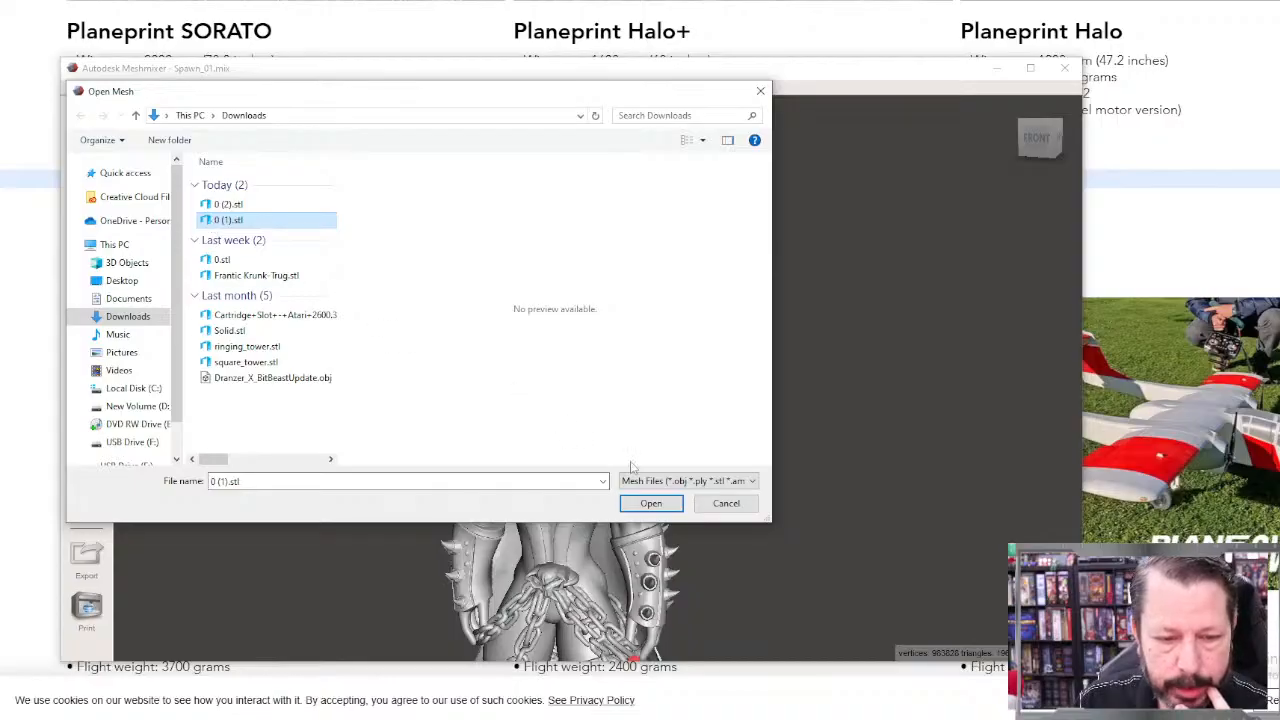
pyautogui.click(651, 504)
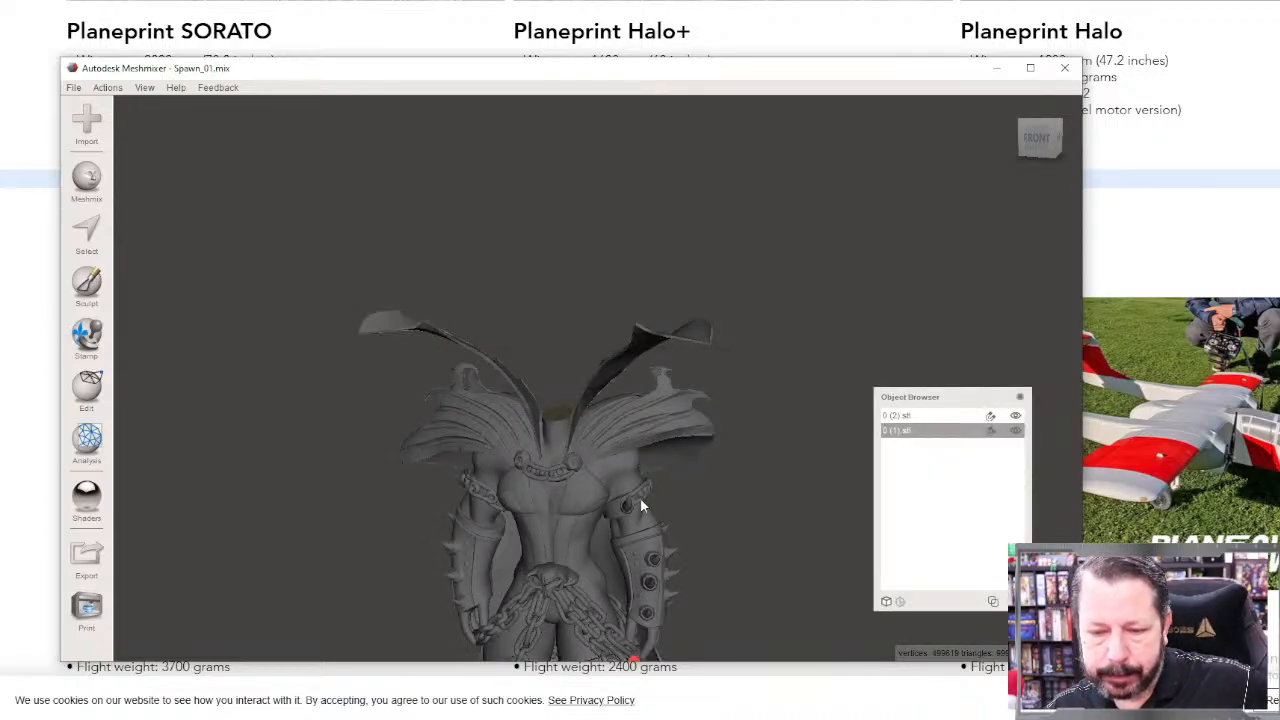
# Step: Make the imported 0 (1).stl head the active object and auto-repair all its mesh defects in Inspector with Flat Fill
pyautogui.scroll(-8, 649, 518)
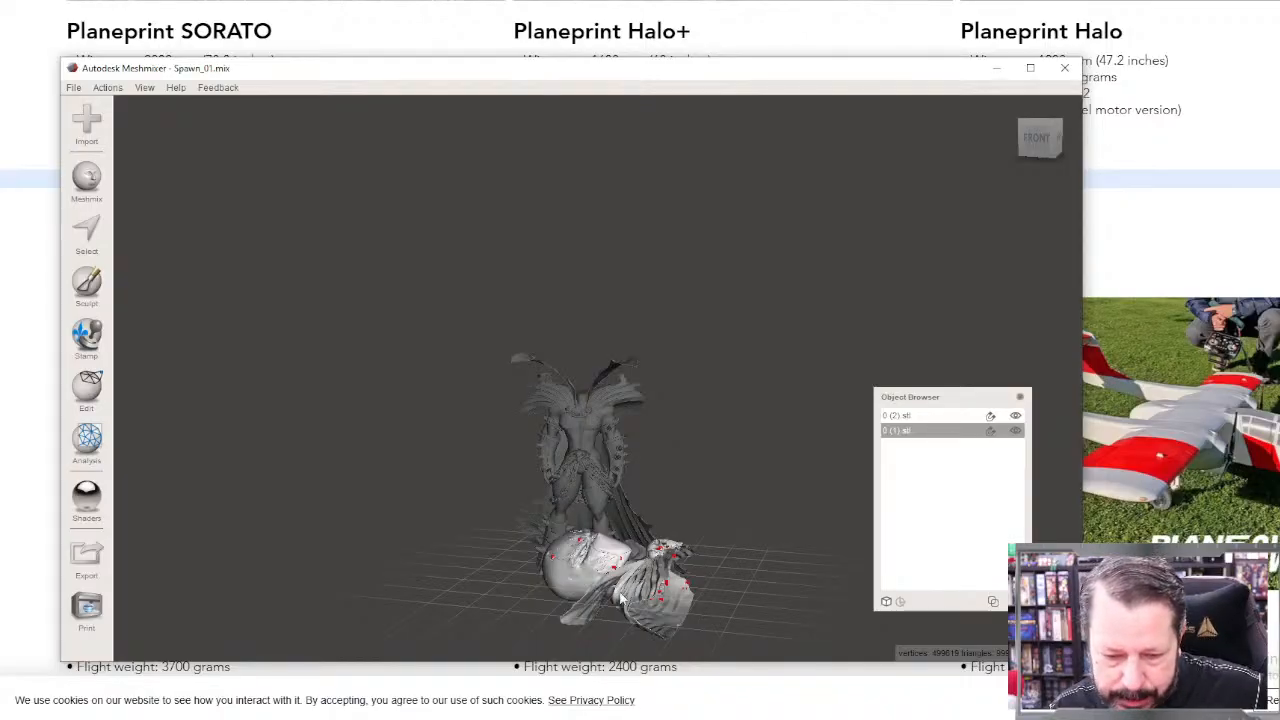
pyautogui.moveTo(624, 598); pyautogui.dragTo(694, 612, button='right')
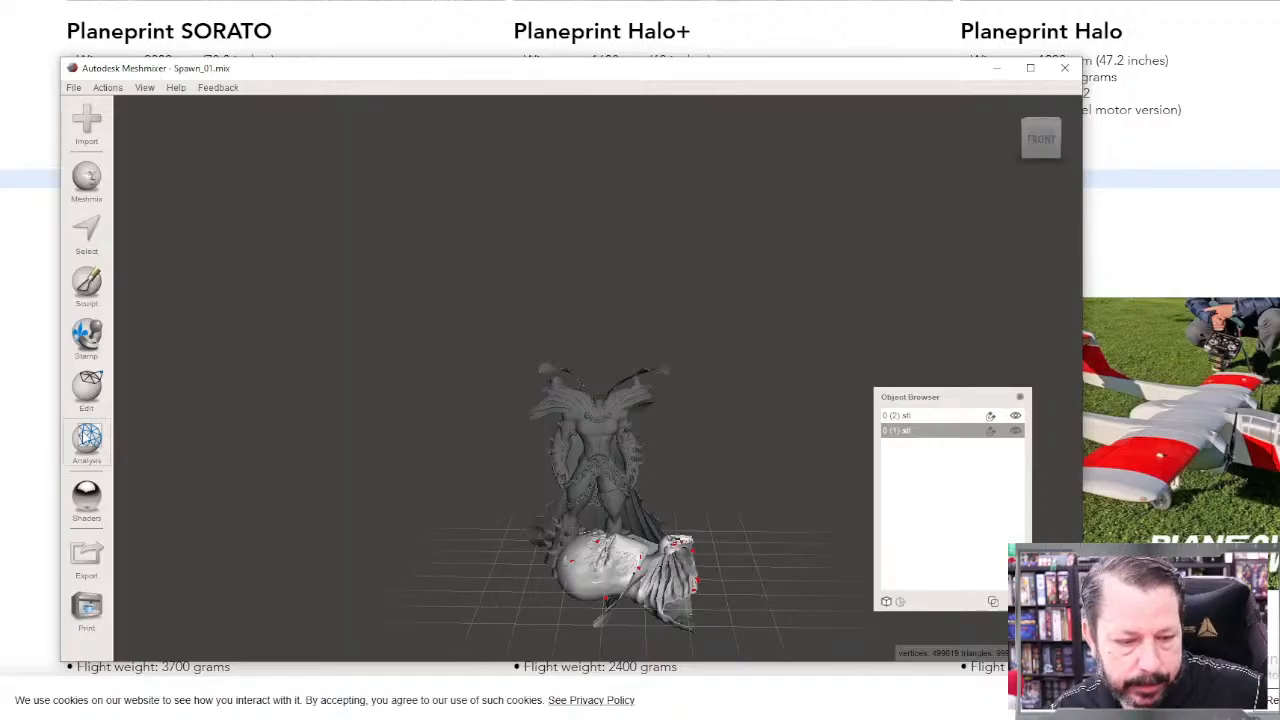
pyautogui.click(86, 440)
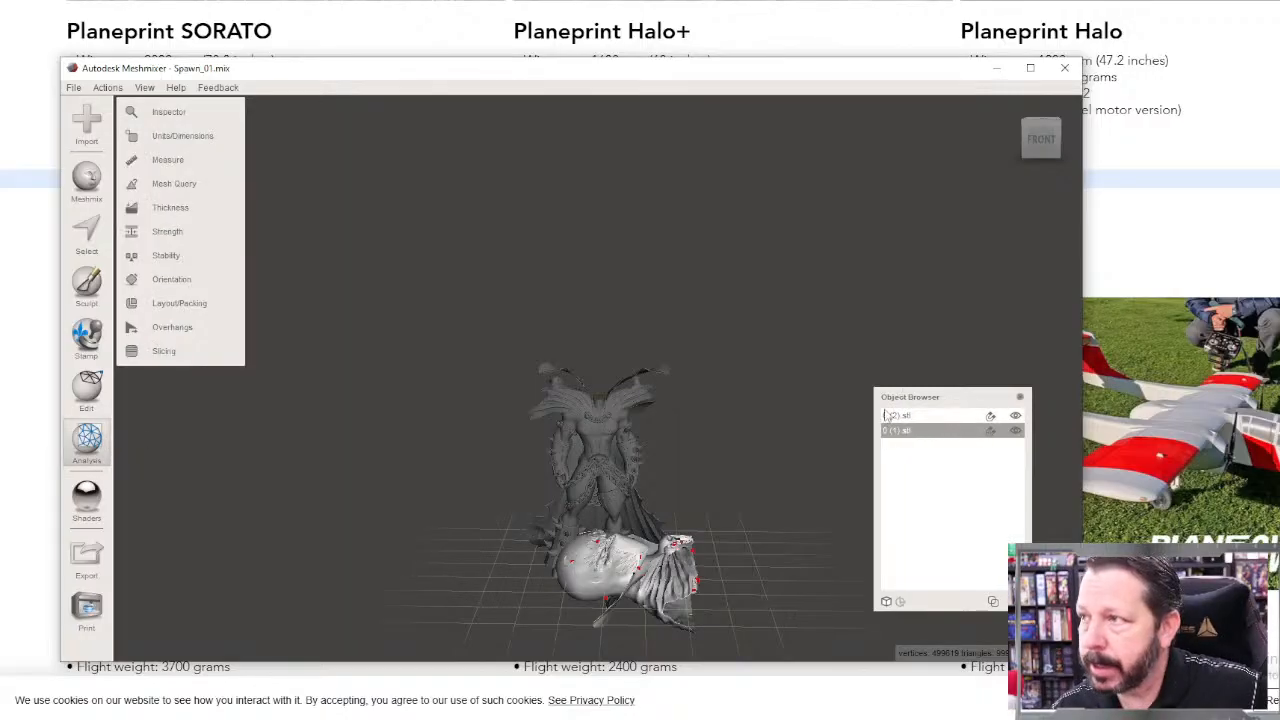
pyautogui.click(921, 418)
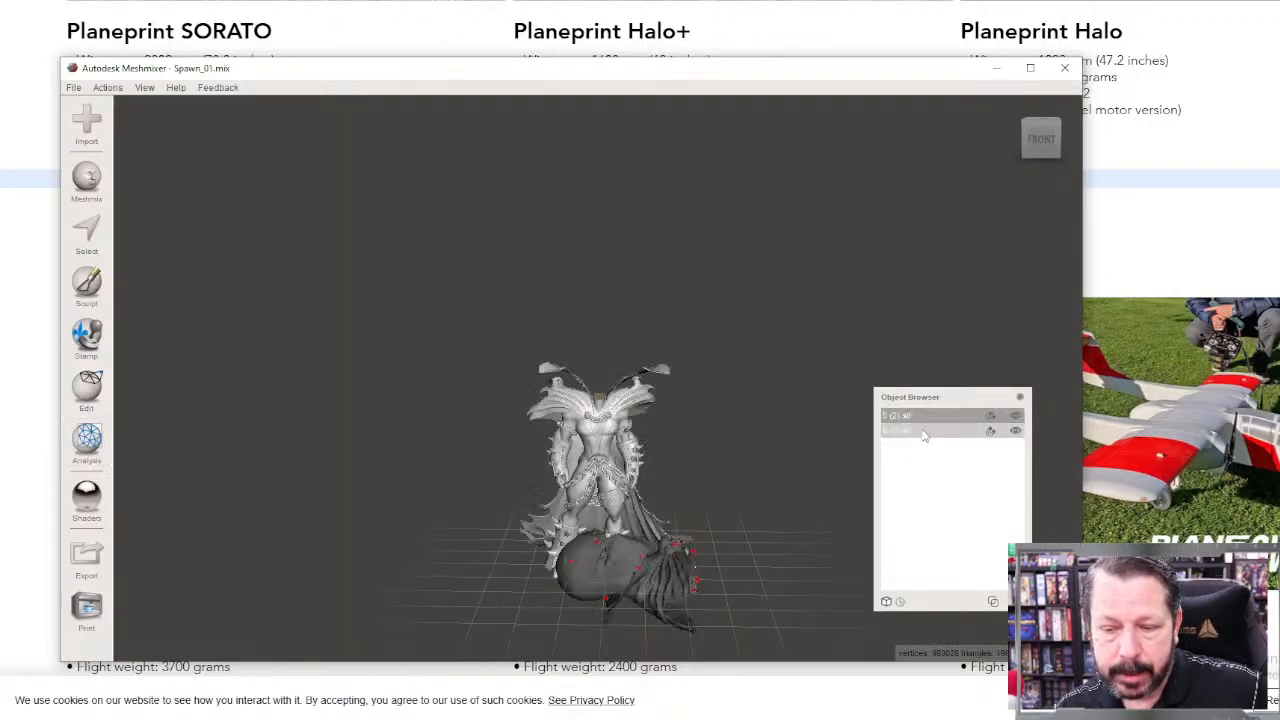
pyautogui.click(921, 434)
pyautogui.click(918, 418)
pyautogui.click(918, 432)
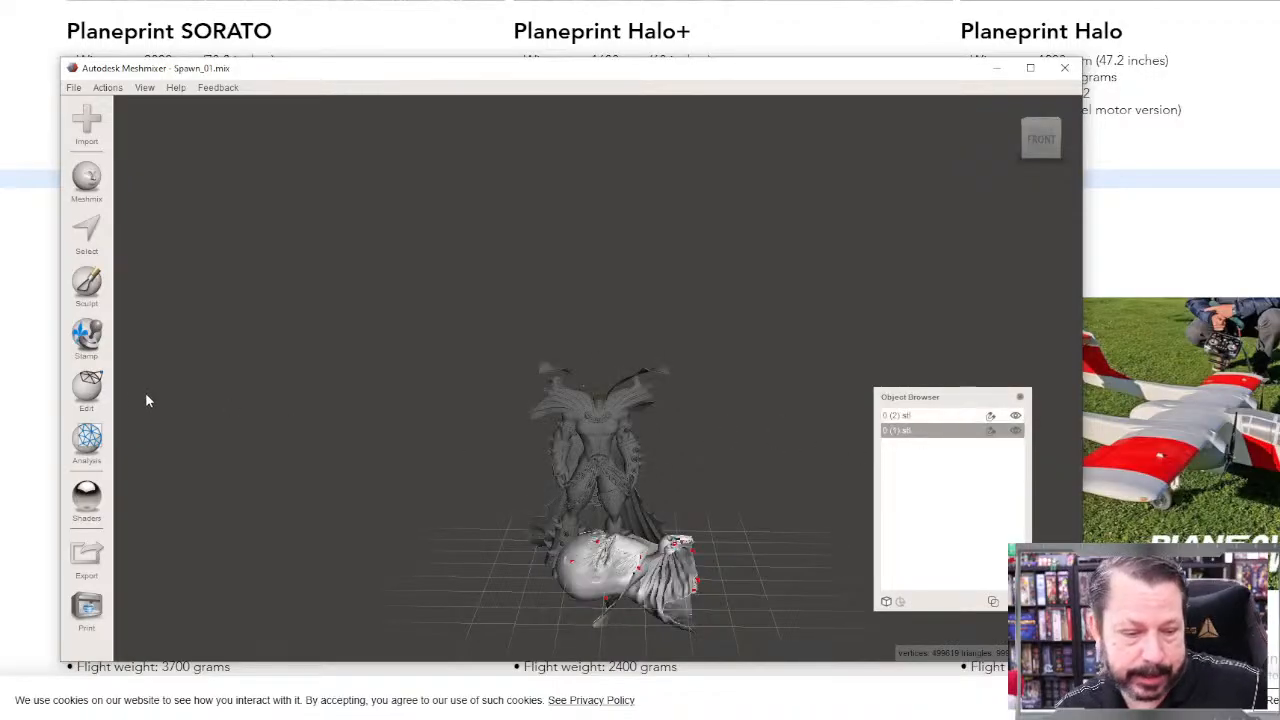
pyautogui.click(88, 438)
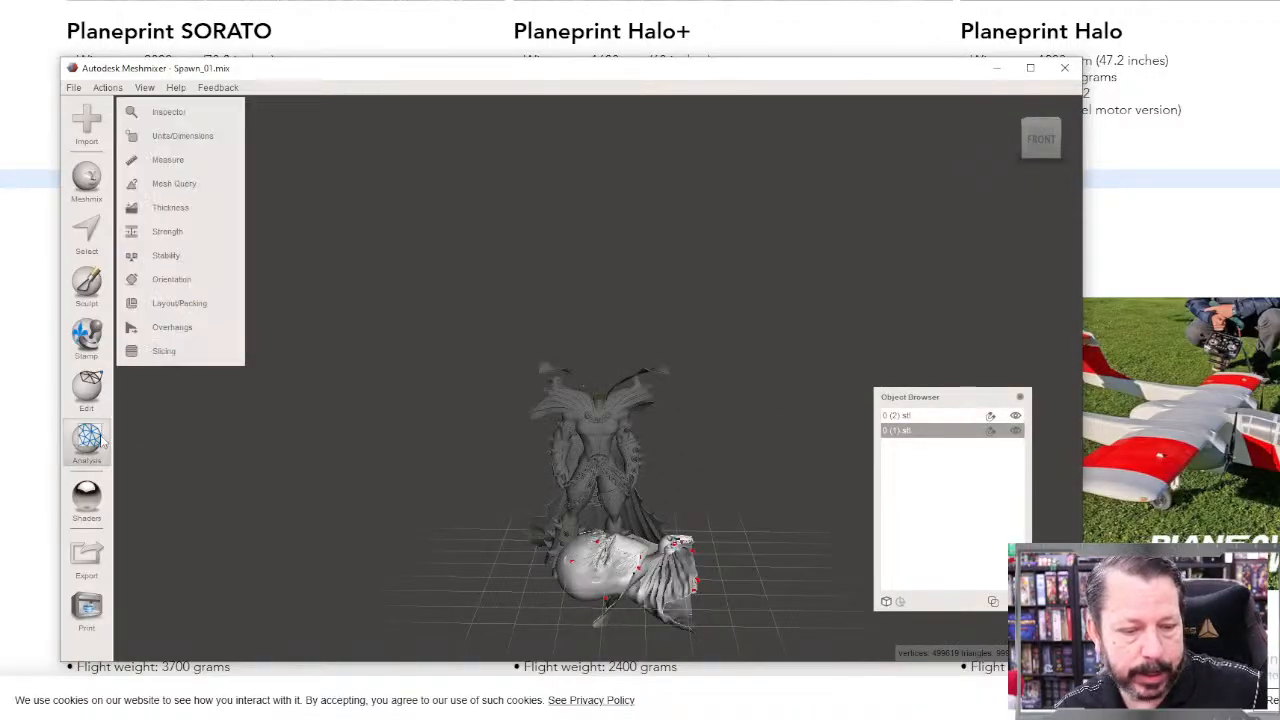
pyautogui.click(218, 113)
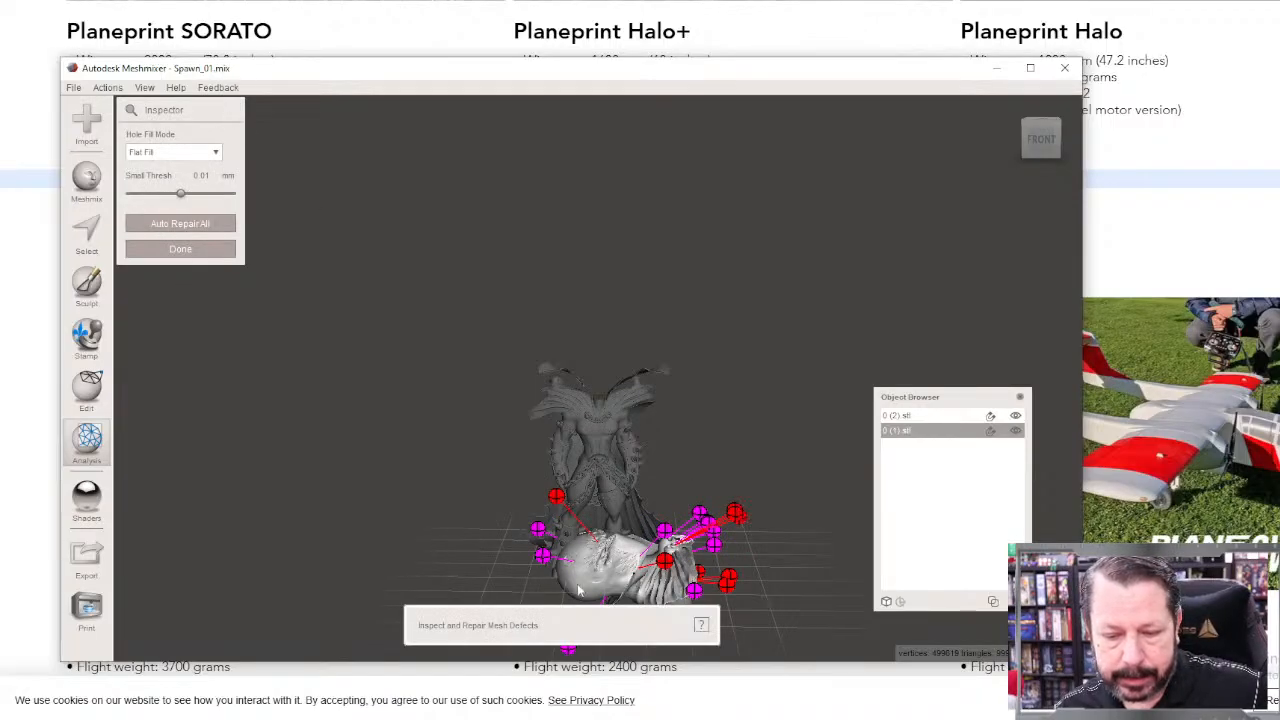
pyautogui.click(216, 228)
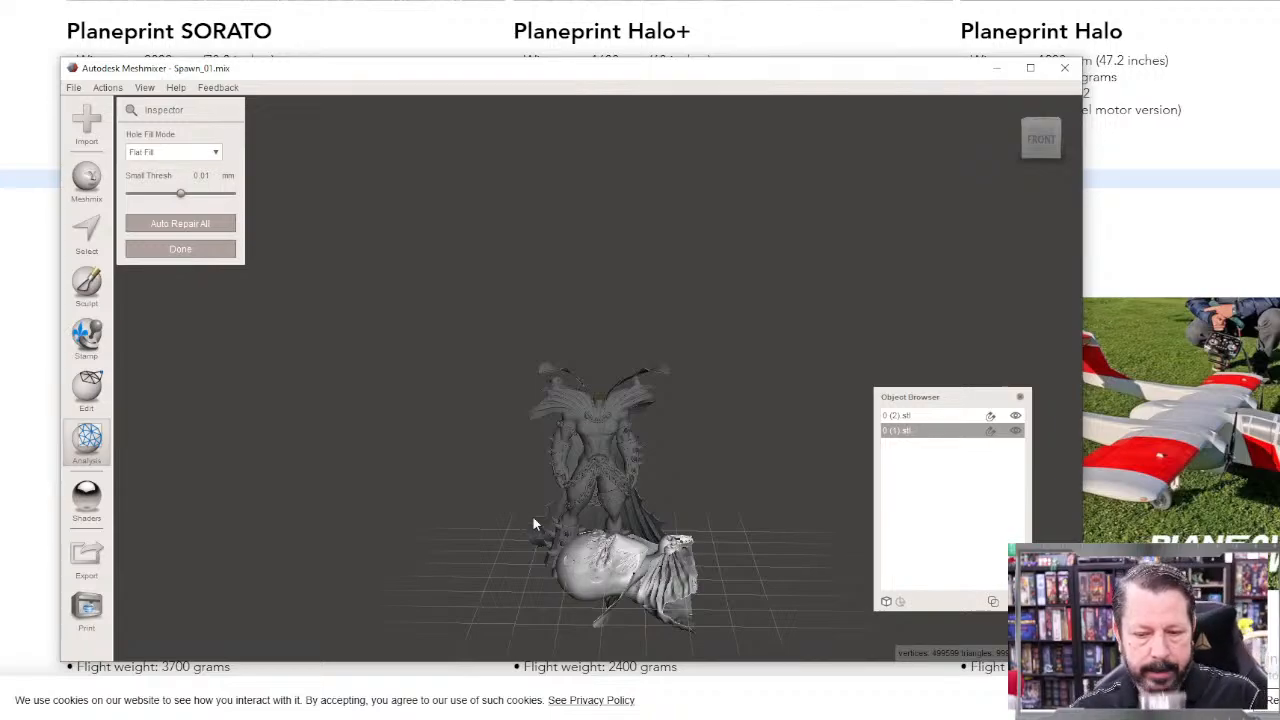
# Step: Transform the imported head bust upright and facing forward by rotating it 90° about X and 90° about Z
pyautogui.click(86, 388)
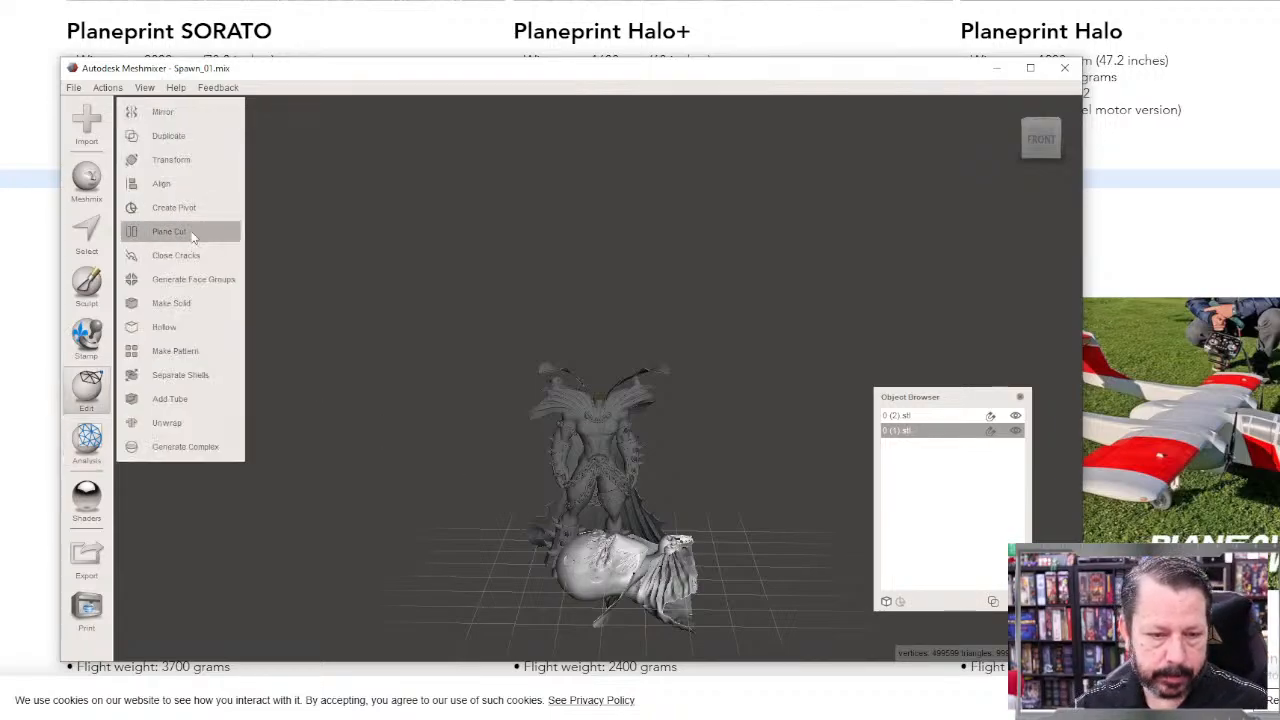
pyautogui.click(166, 162)
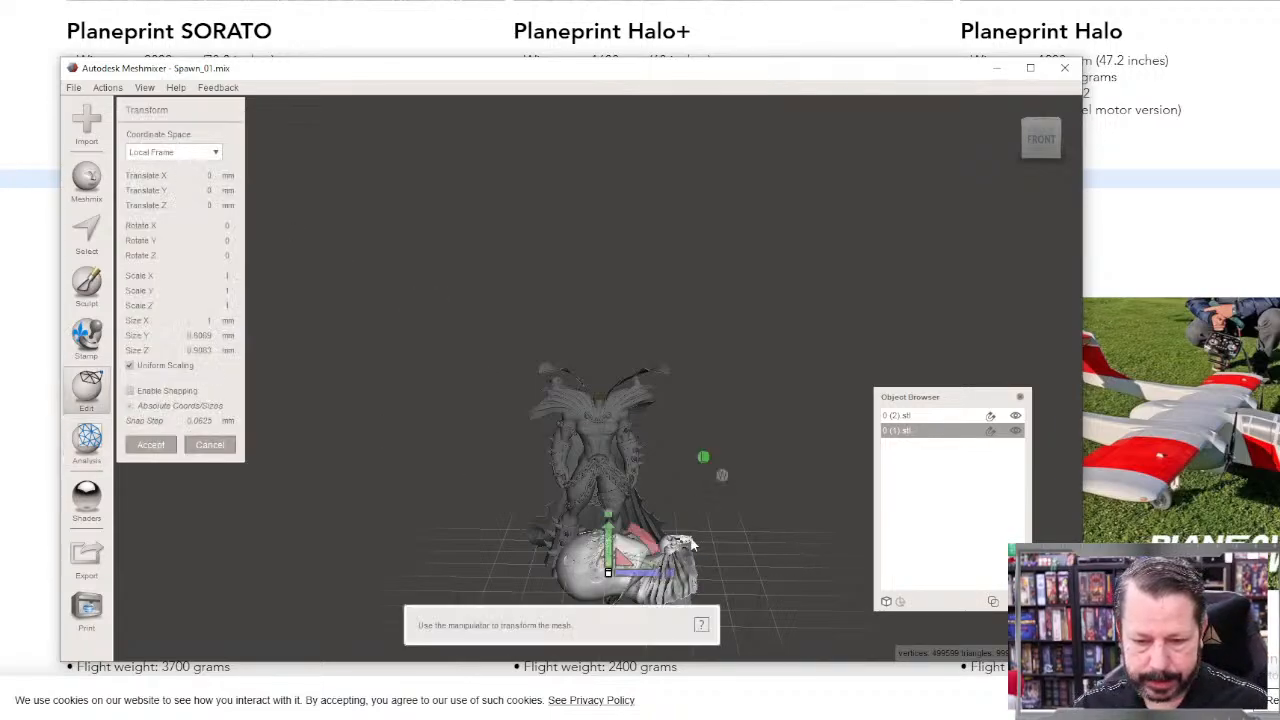
pyautogui.moveTo(692, 543); pyautogui.dragTo(651, 540, button='right')
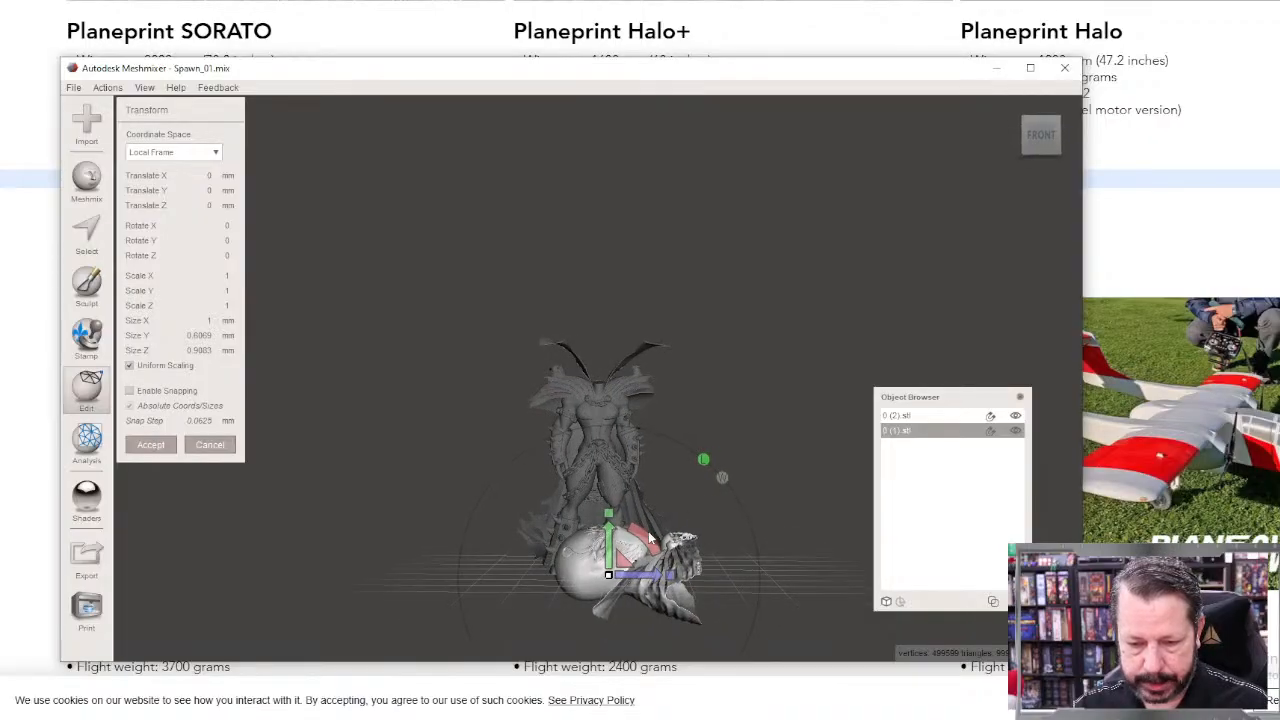
pyautogui.moveTo(648, 543); pyautogui.dragTo(698, 662)
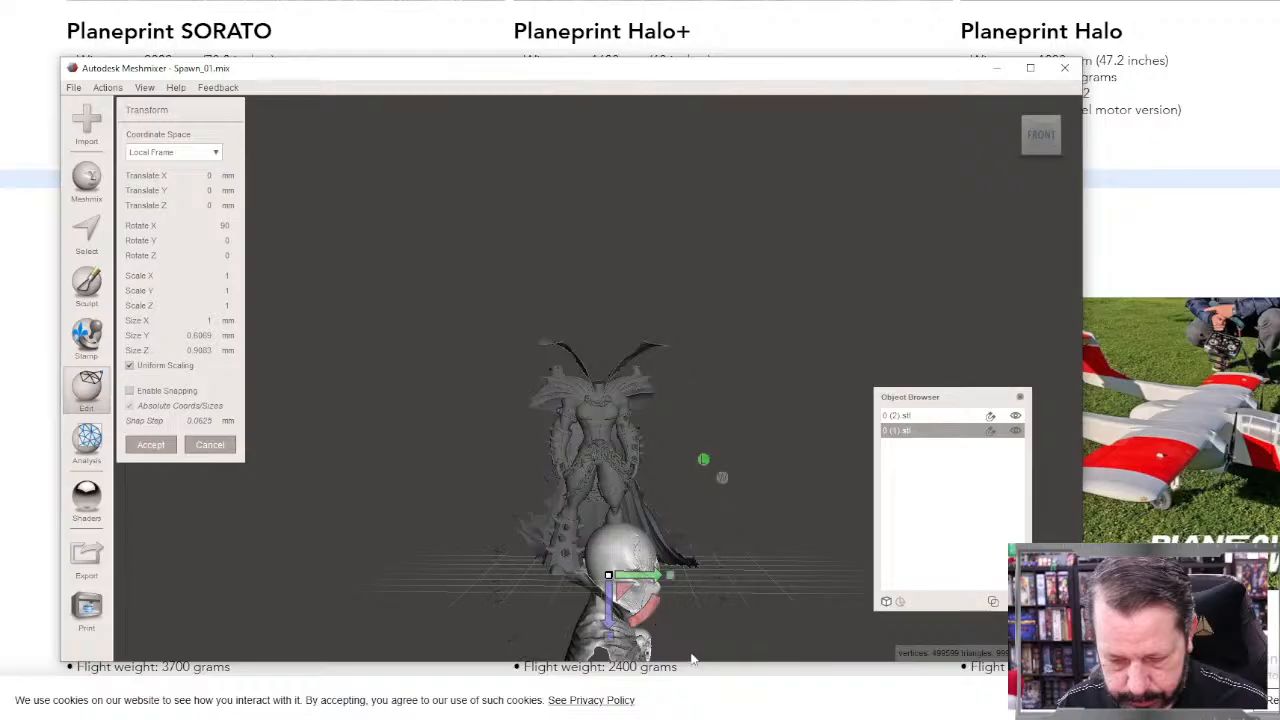
pyautogui.moveTo(756, 625); pyautogui.dragTo(726, 621, button='right')
pyautogui.moveTo(648, 536); pyautogui.dragTo(740, 581)
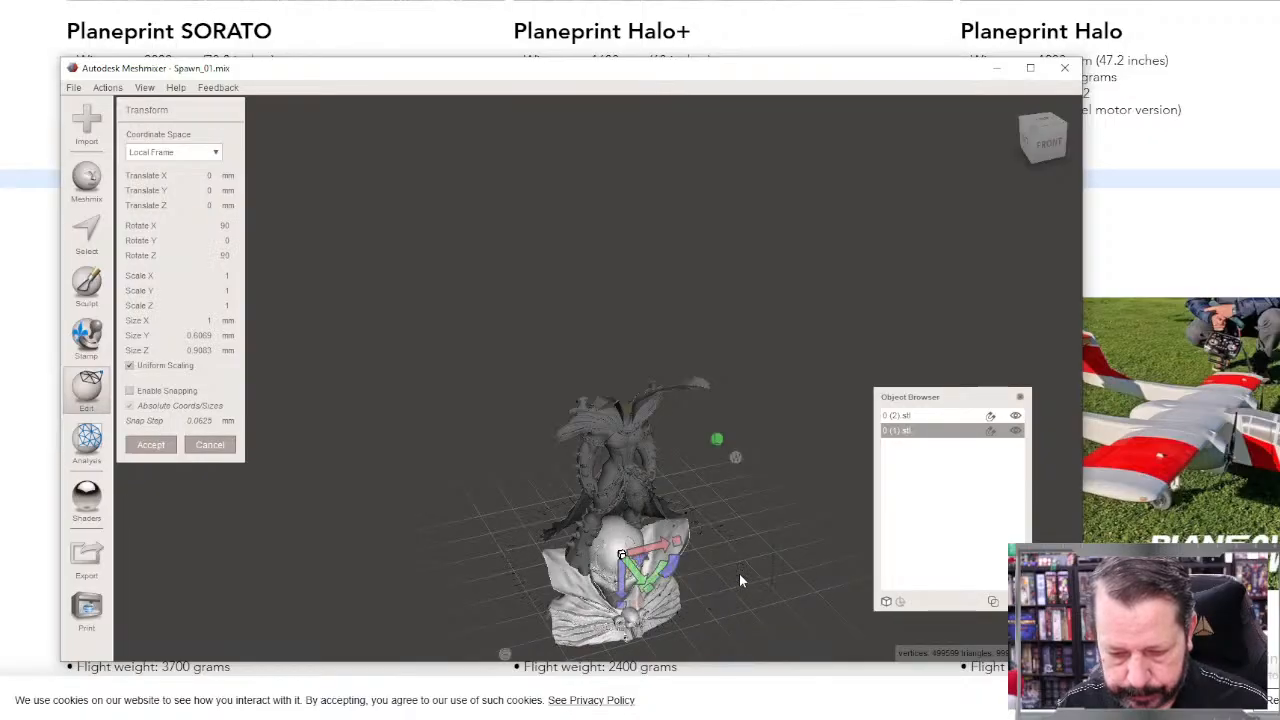
# Step: Translate the bust about 1.4 mm in Y and 0.99 mm in Z beside the headless body and accept the transform
pyautogui.moveTo(627, 598); pyautogui.dragTo(630, 415)
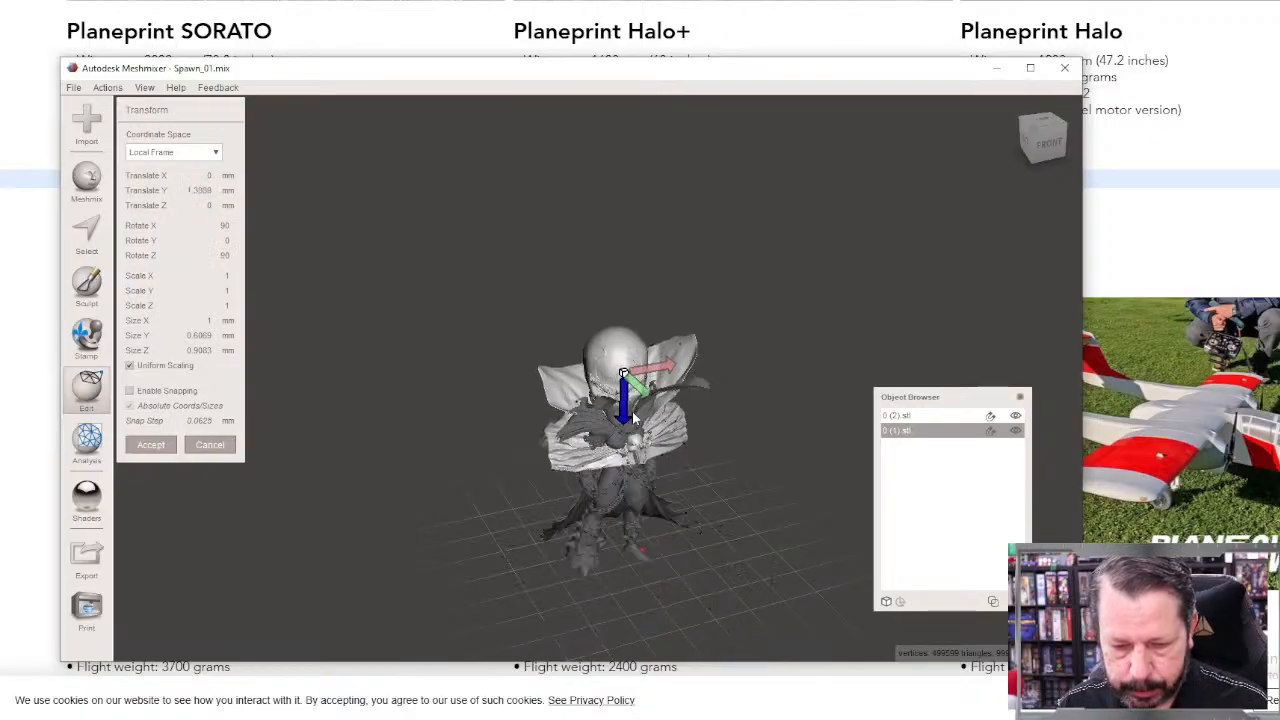
pyautogui.scroll(5, 659, 496)
pyautogui.moveTo(662, 552); pyautogui.dragTo(612, 467, button='right')
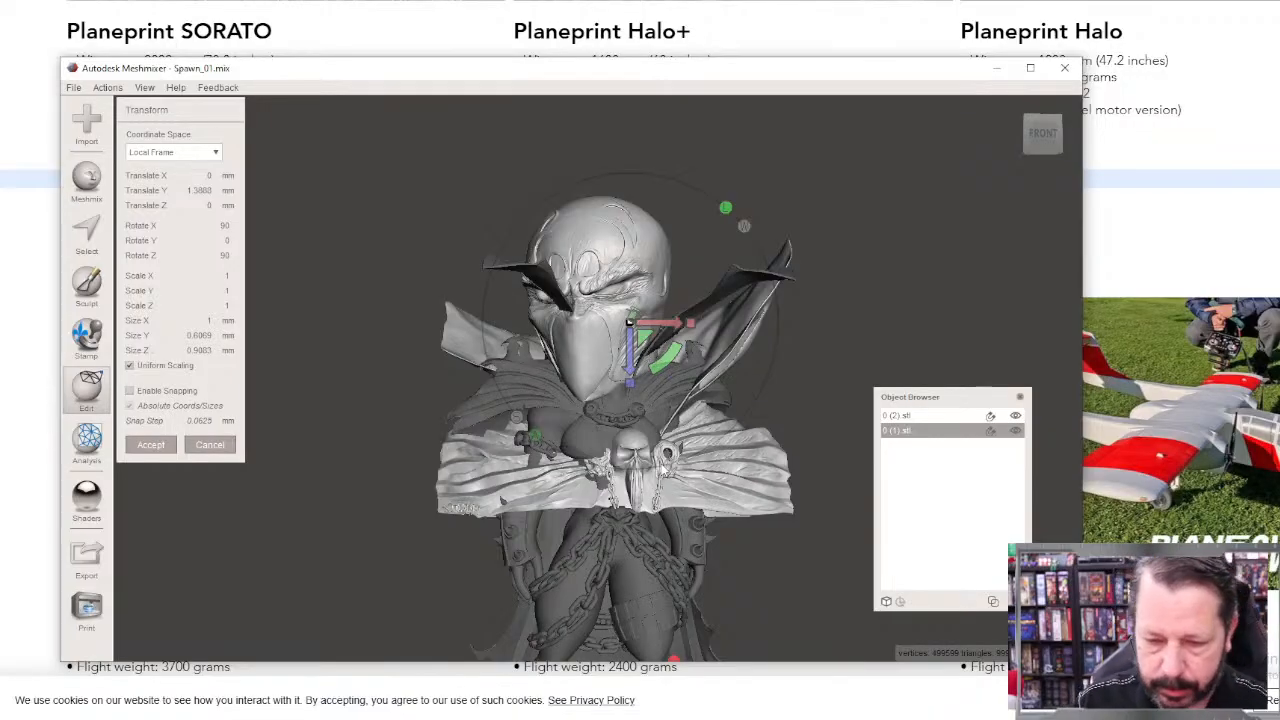
pyautogui.scroll(-4, 629, 524)
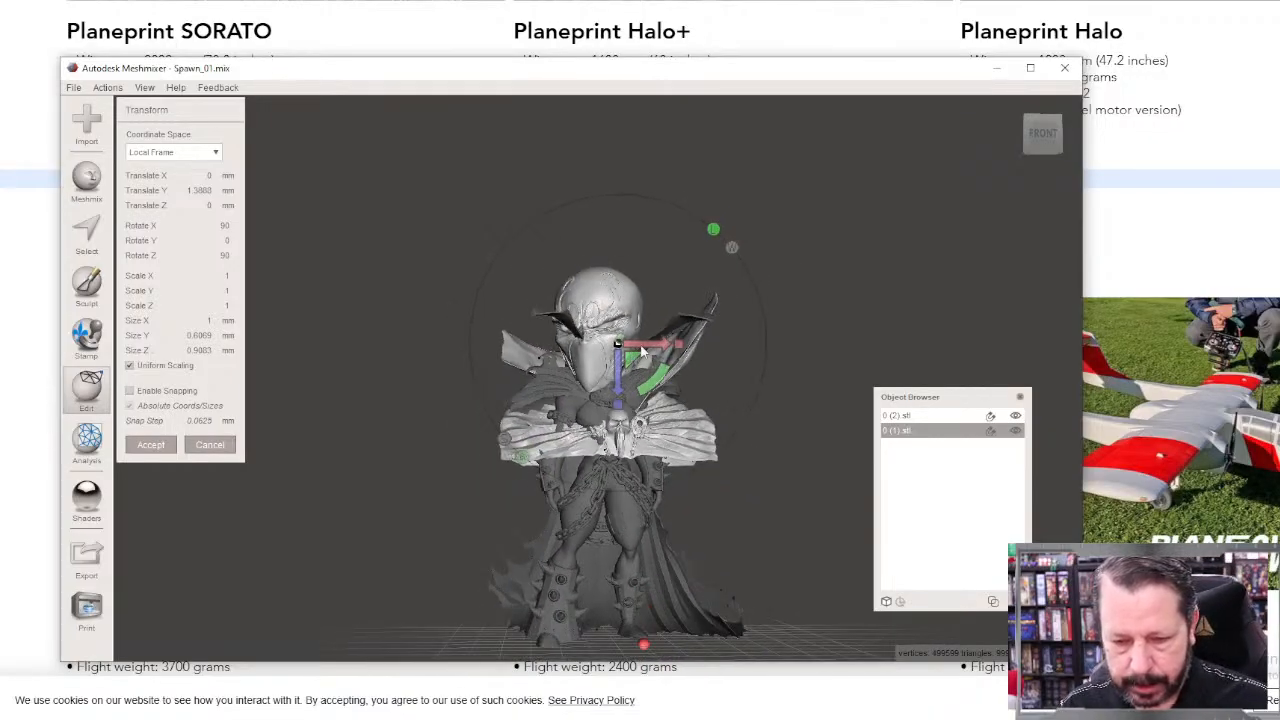
pyautogui.moveTo(642, 346); pyautogui.dragTo(848, 350)
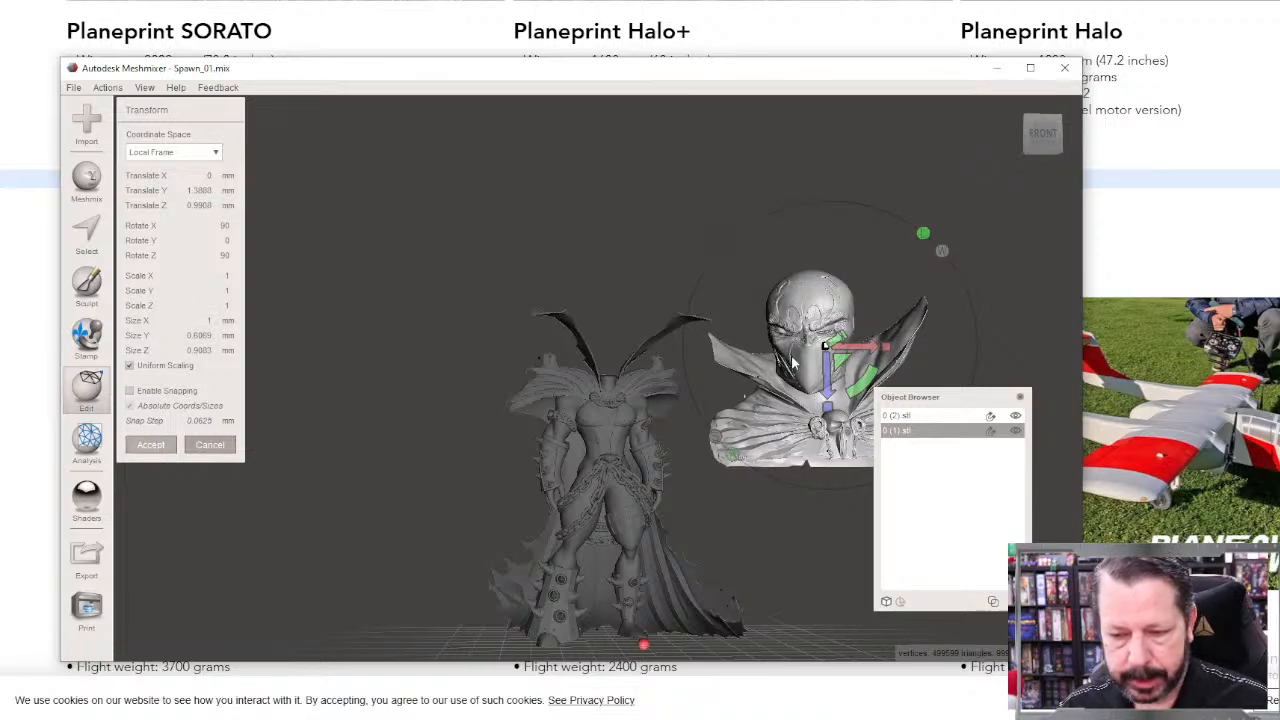
pyautogui.click(146, 446)
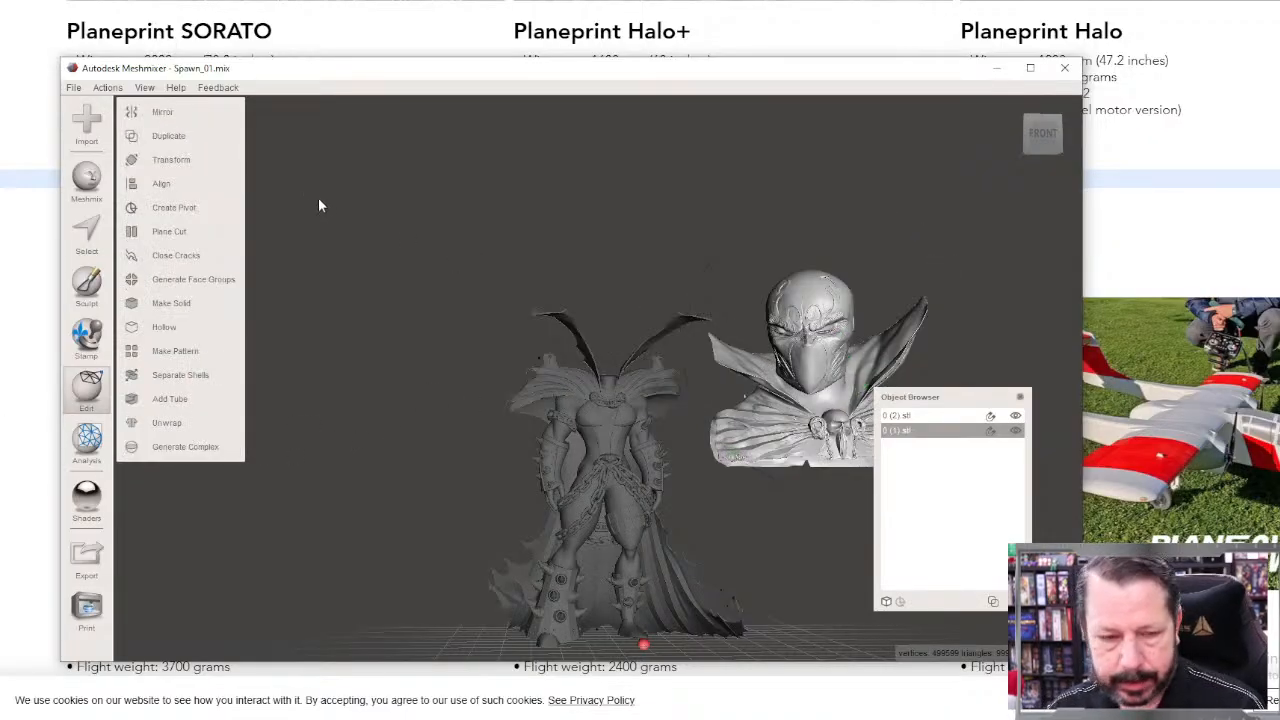
pyautogui.click(86, 230)
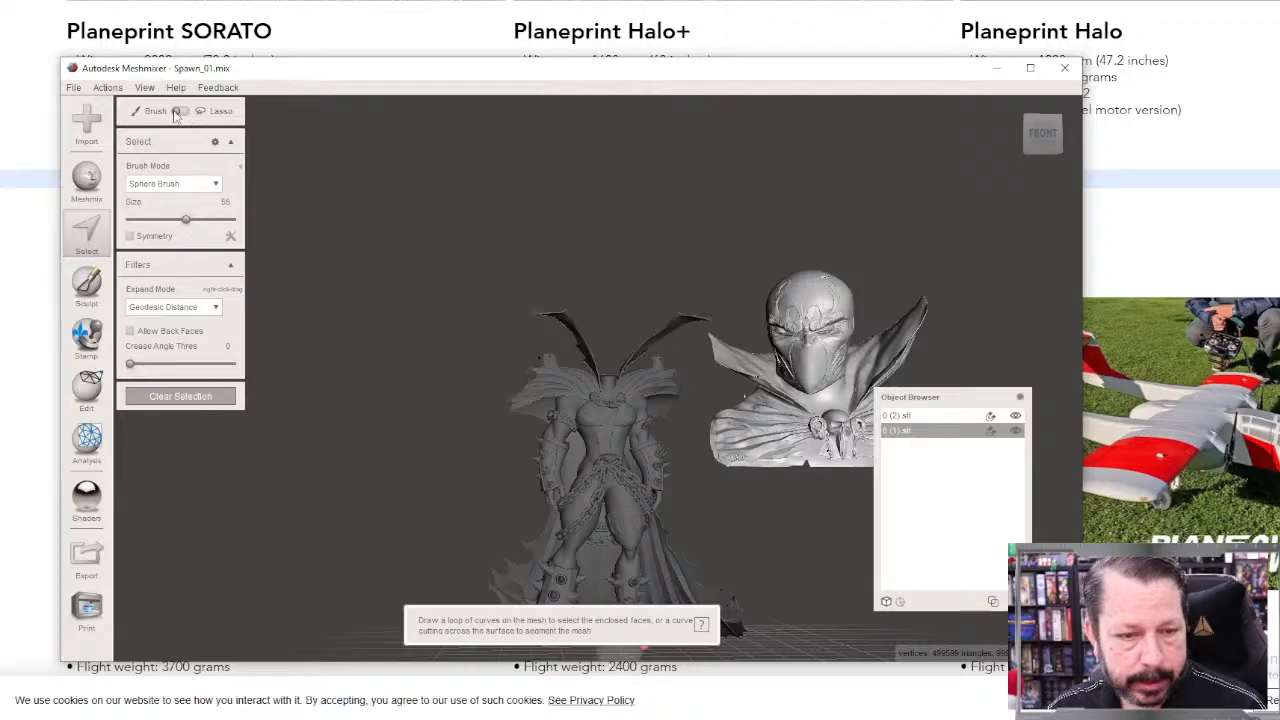
pyautogui.moveTo(803, 287)
pyautogui.mouseDown()
pyautogui.moveTo(800, 267)
pyautogui.moveTo(837, 287)
pyautogui.moveTo(843, 323)
pyautogui.moveTo(855, 315)
pyautogui.moveTo(846, 330)
pyautogui.moveTo(788, 333)
pyautogui.moveTo(790, 366)
pyautogui.moveTo(808, 385)
pyautogui.moveTo(826, 378)
pyautogui.moveTo(836, 370)
pyautogui.moveTo(790, 365)
pyautogui.mouseUp()
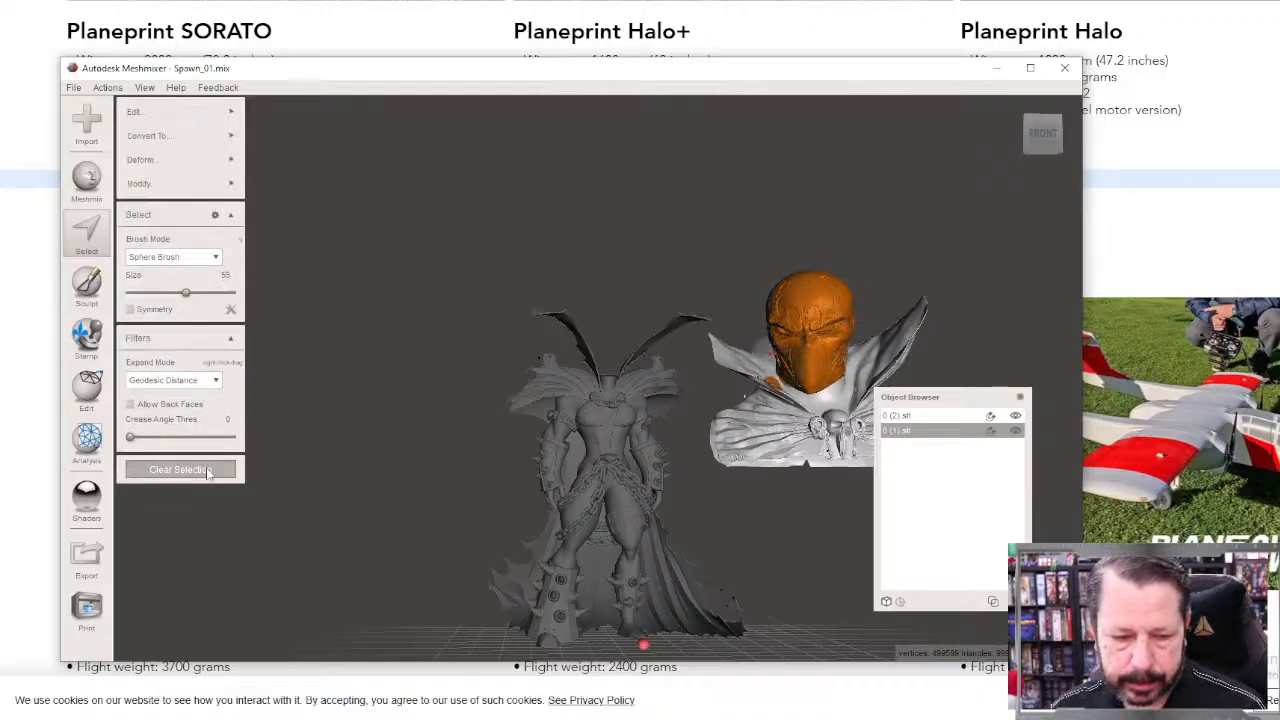
pyautogui.press('Escape')
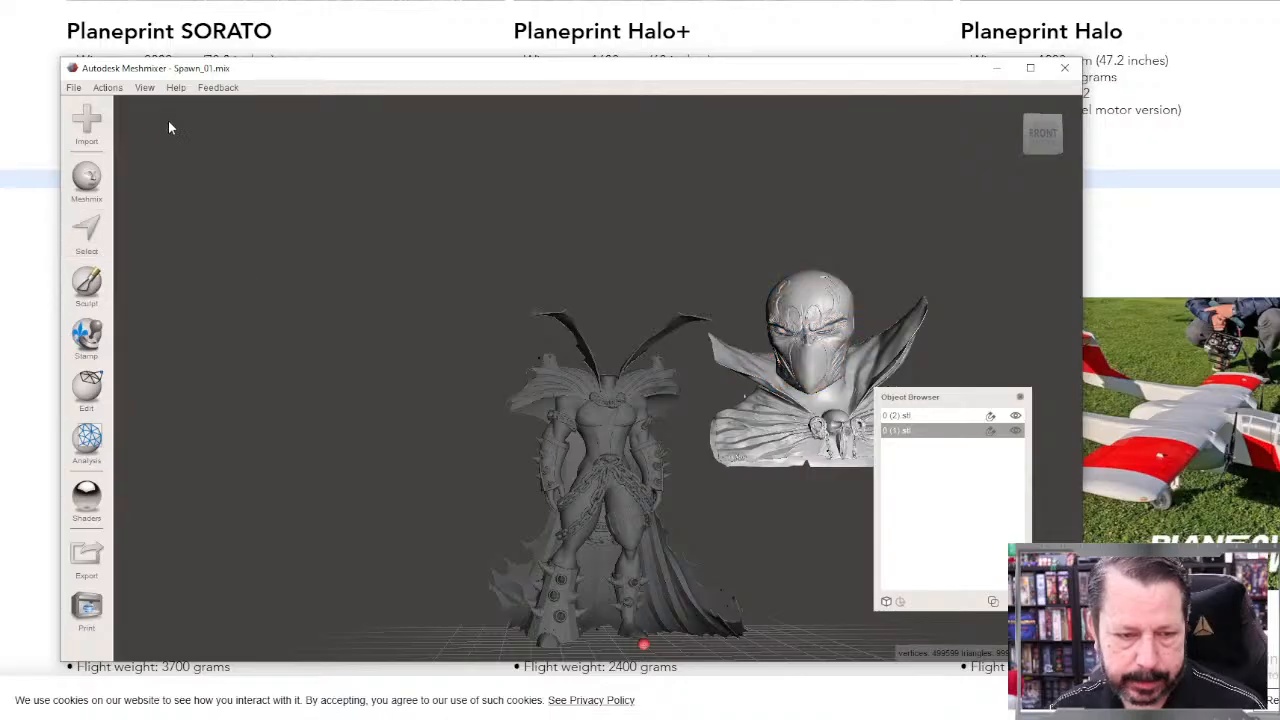
# Step: Lasso-select the bust's masked head from the front, tracing around the skull and closely below the jaw and chin
pyautogui.click(87, 234)
pyautogui.moveTo(838, 422); pyautogui.dragTo(632, 440, button='right')
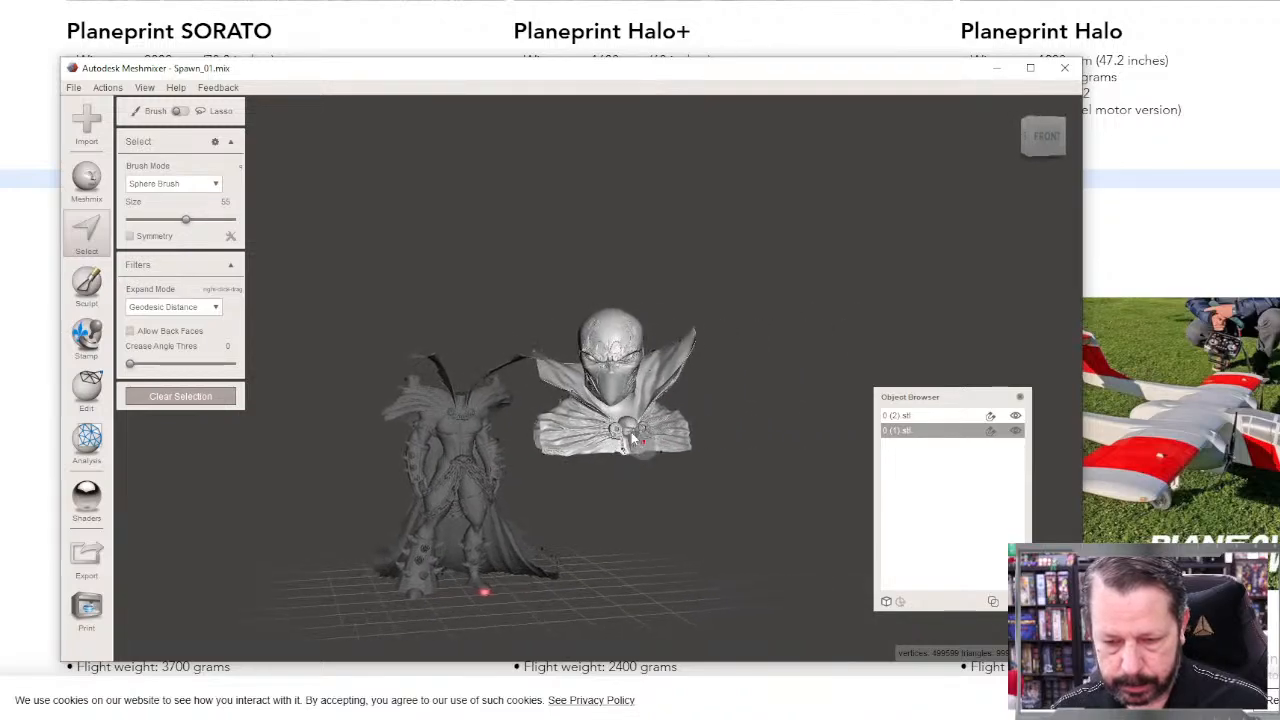
pyautogui.scroll(10, 631, 436)
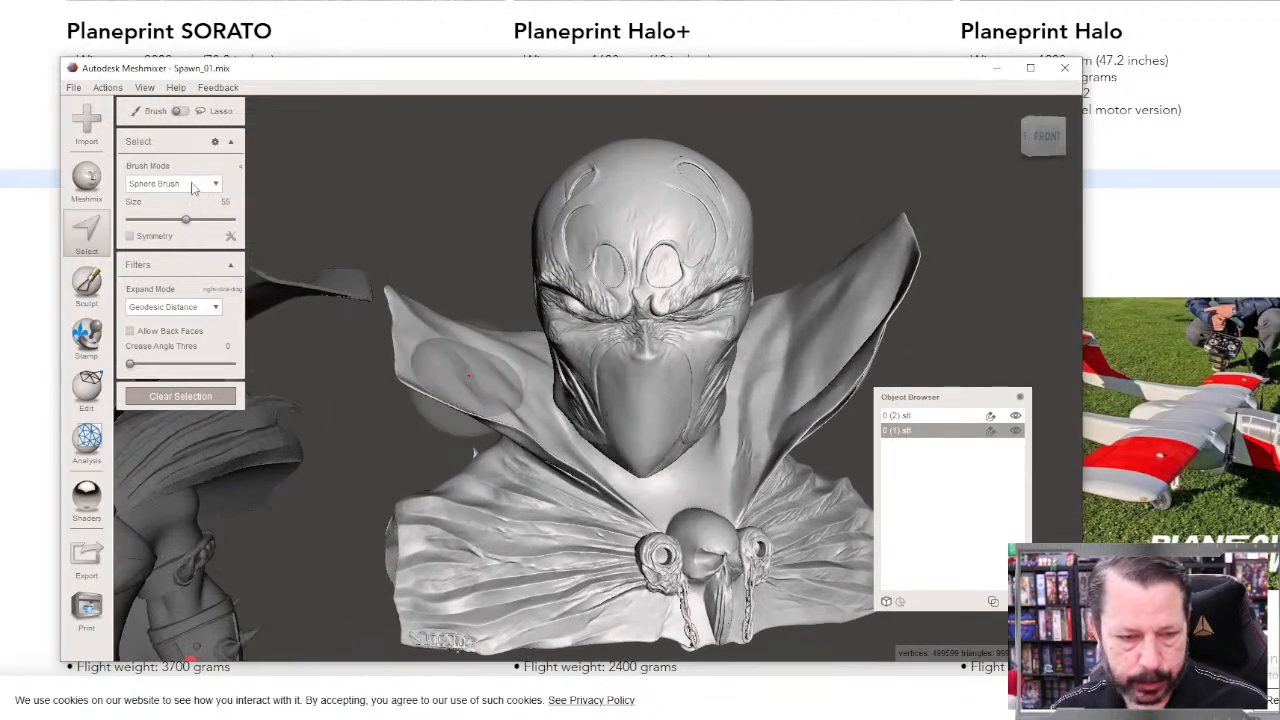
pyautogui.click(180, 112)
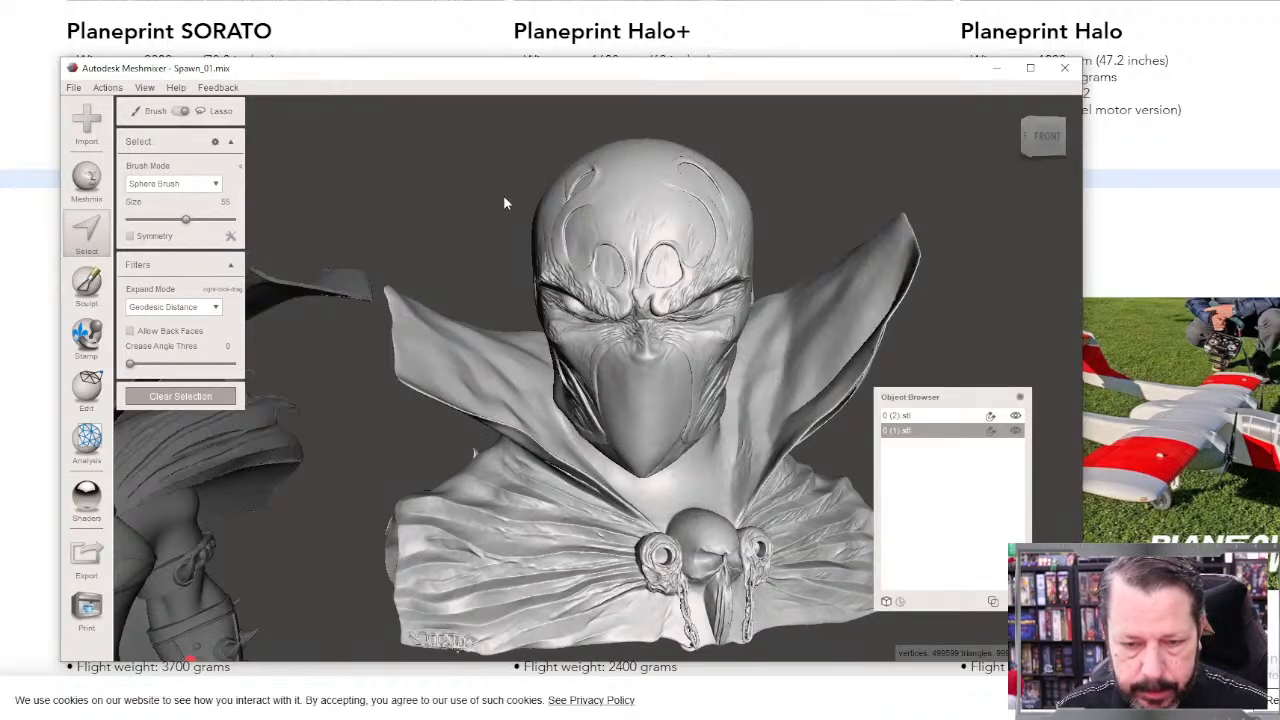
pyautogui.moveTo(610, 117); pyautogui.dragTo(772, 128)
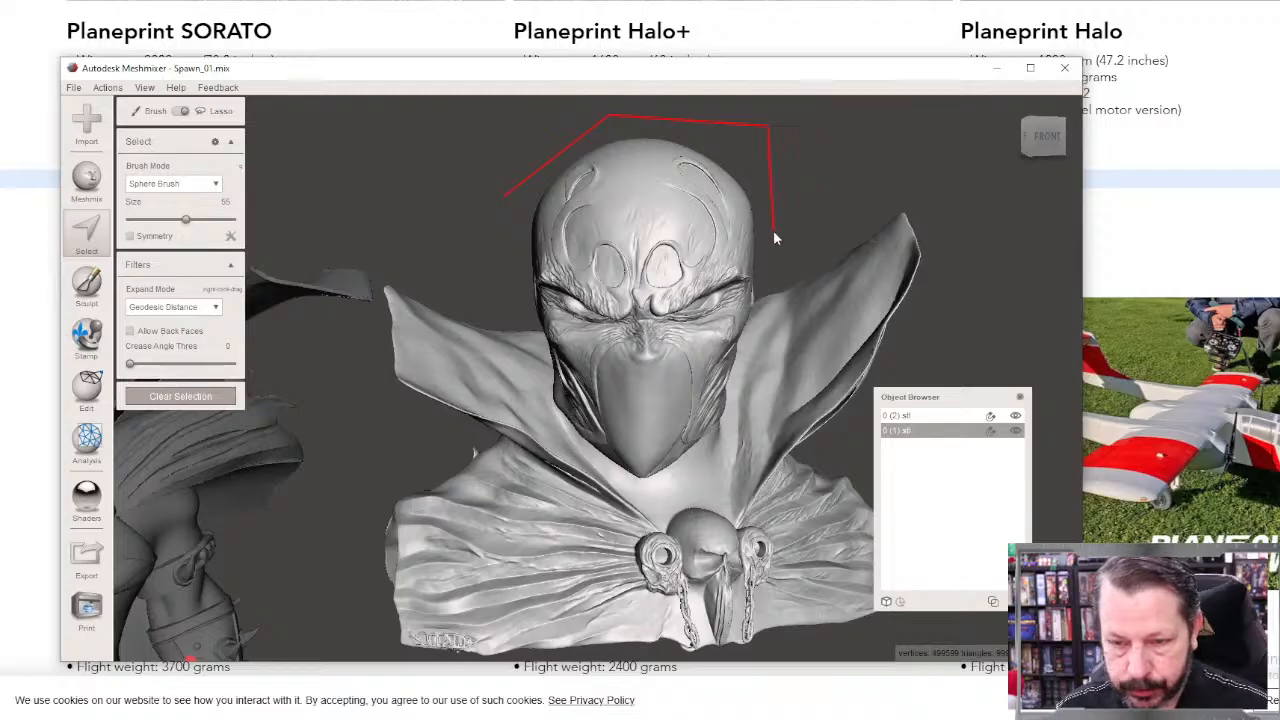
pyautogui.moveTo(756, 312)
pyautogui.mouseDown()
pyautogui.moveTo(718, 441)
pyautogui.moveTo(653, 490)
pyautogui.moveTo(579, 459)
pyautogui.mouseUp()
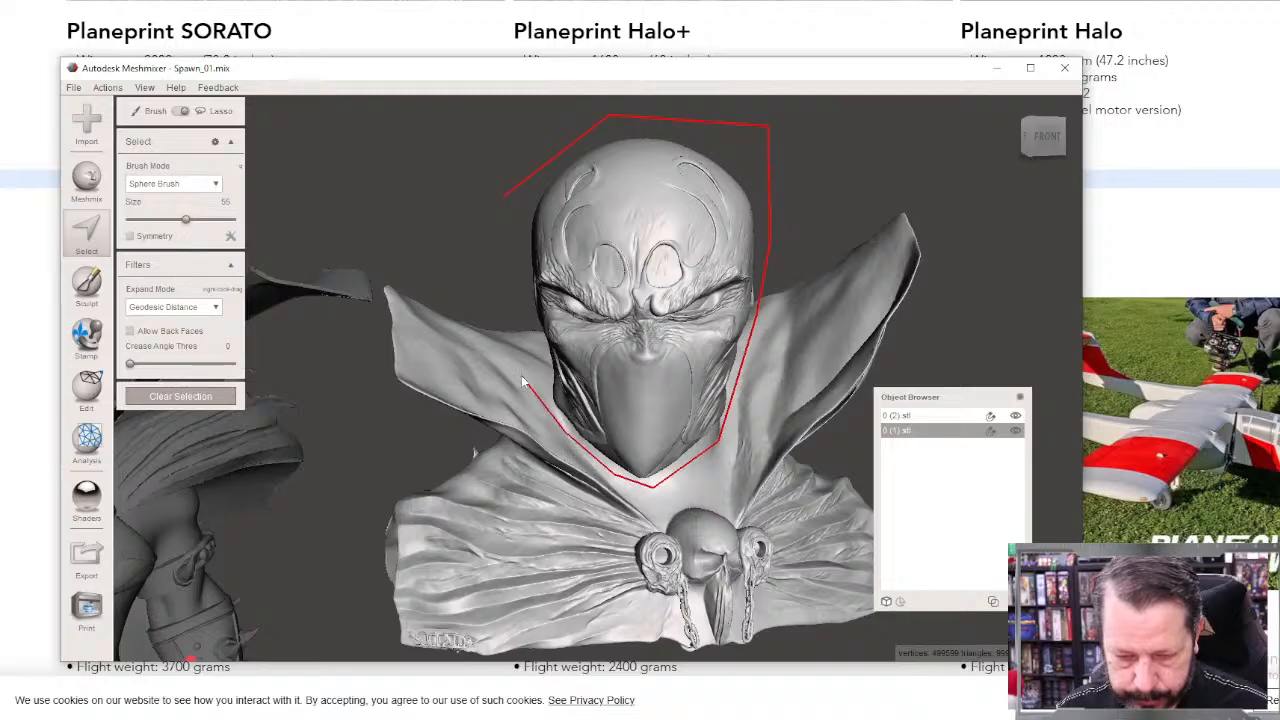
pyautogui.moveTo(522, 380)
pyautogui.mouseDown()
pyautogui.moveTo(531, 387)
pyautogui.moveTo(531, 337)
pyautogui.mouseUp()
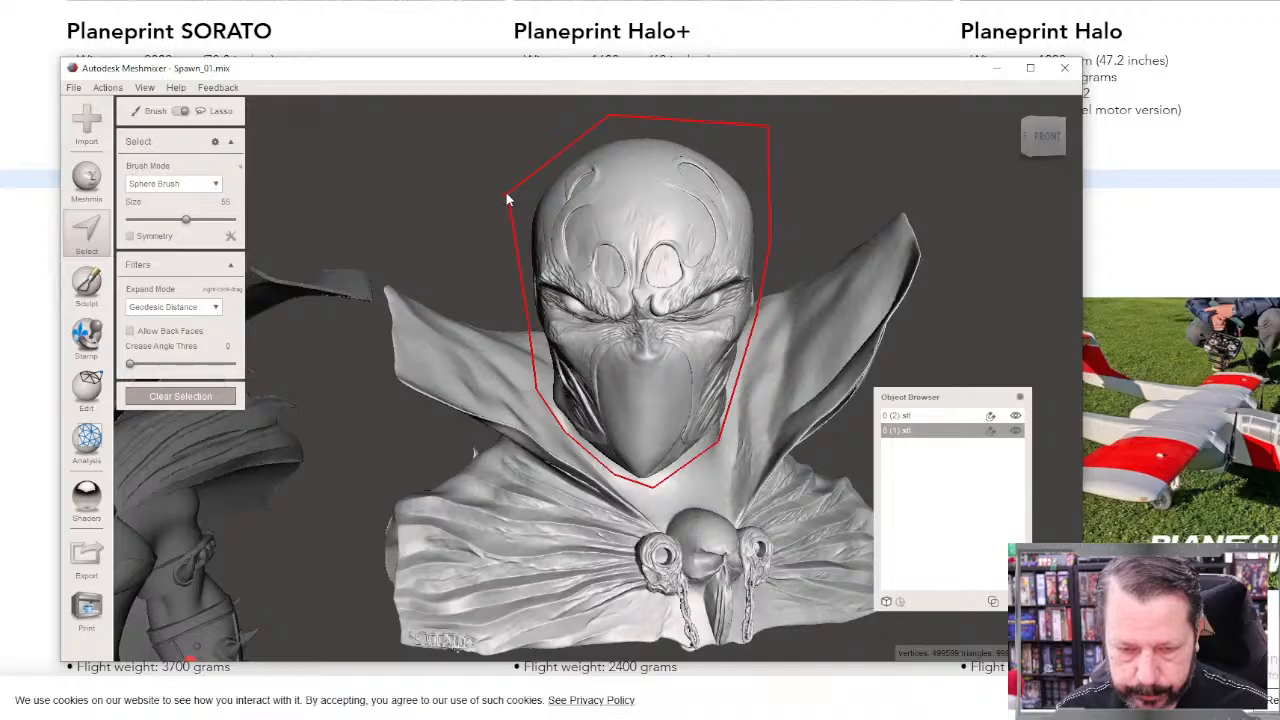
pyautogui.moveTo(506, 196); pyautogui.dragTo(512, 220)
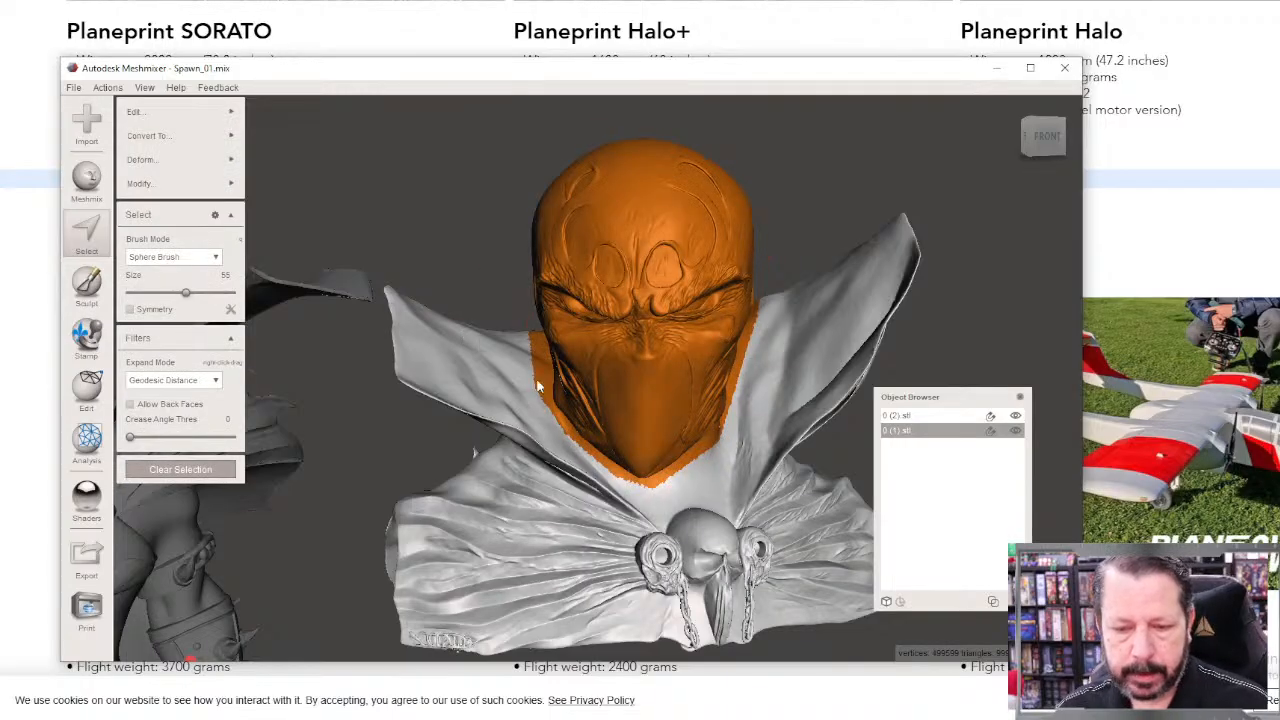
# Step: Invert the head selection and delete the bust's shoulders, chest and outer collar
pyautogui.moveTo(537, 388); pyautogui.dragTo(639, 470, button='right')
pyautogui.moveTo(145, 186)
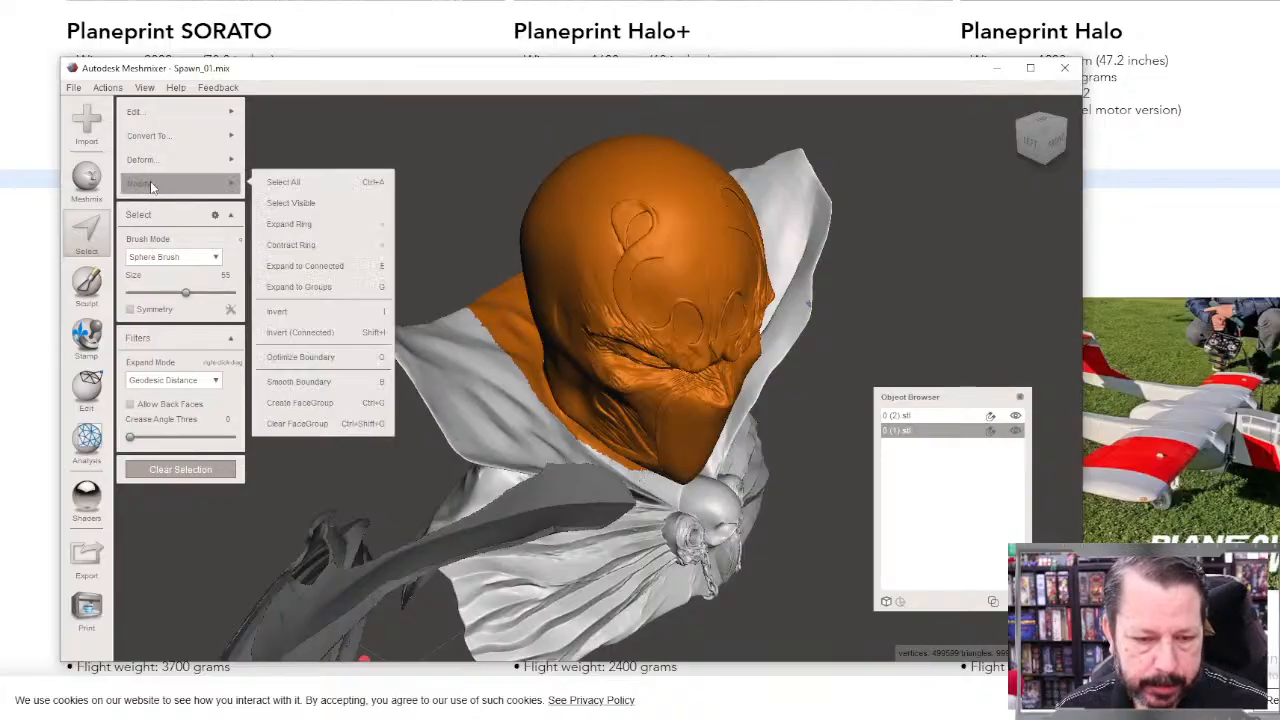
pyautogui.click(308, 312)
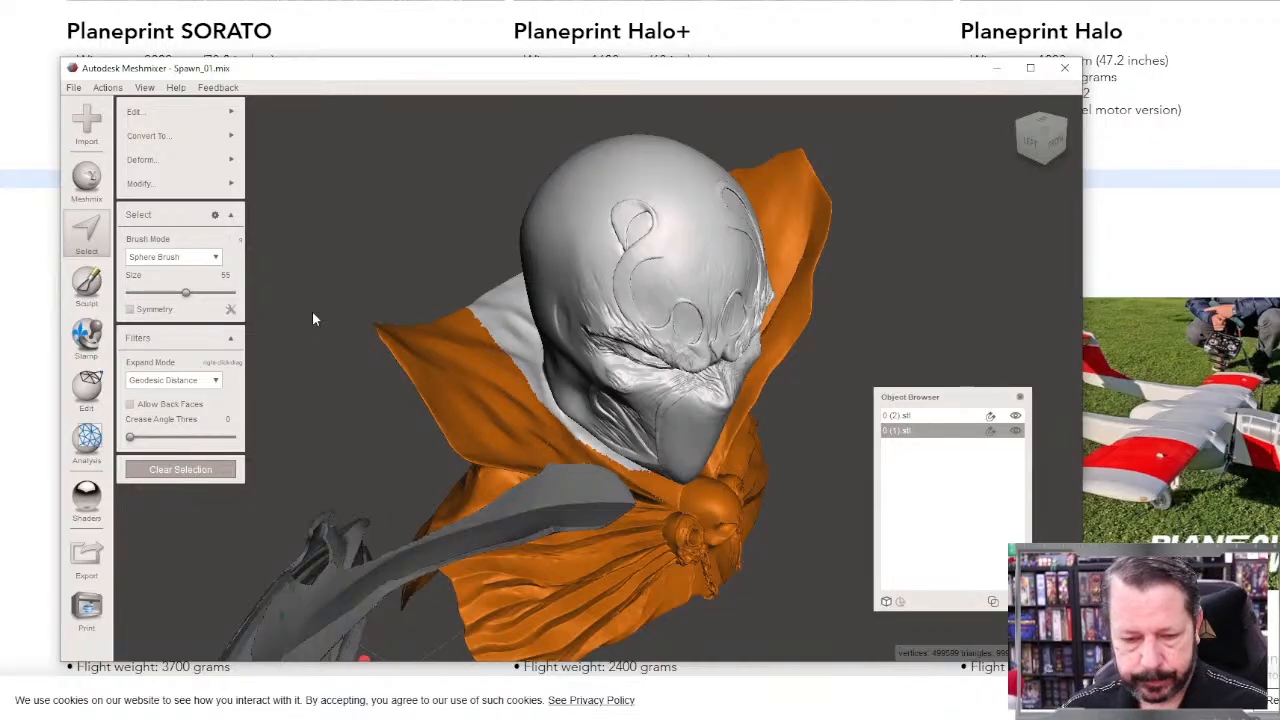
pyautogui.press('Delete')
# Step: Lasso-select the leftover collar flaps behind the head along the base of the skull and delete them
pyautogui.moveTo(355, 321)
pyautogui.mouseDown(button='right')
pyautogui.moveTo(425, 424)
pyautogui.moveTo(512, 388)
pyautogui.mouseUp(button='right')
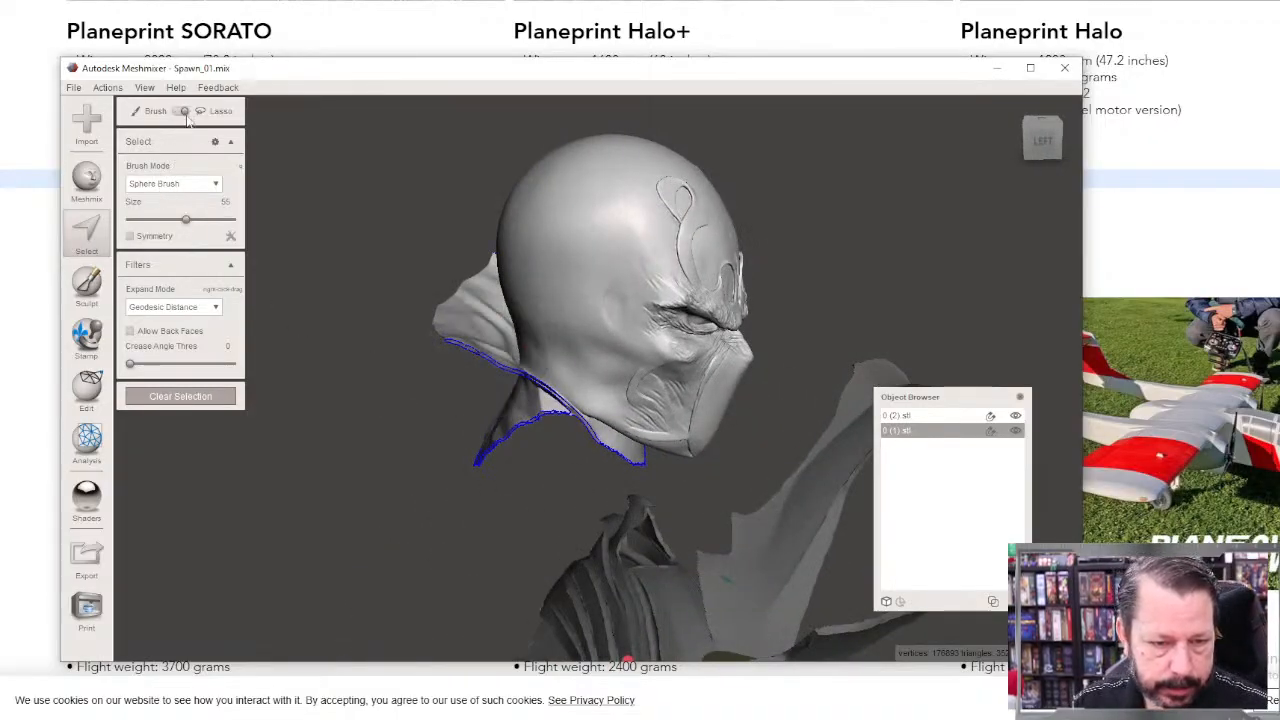
pyautogui.moveTo(417, 456)
pyautogui.mouseDown(button='right')
pyautogui.moveTo(429, 443)
pyautogui.moveTo(506, 473)
pyautogui.moveTo(562, 528)
pyautogui.mouseUp(button='right')
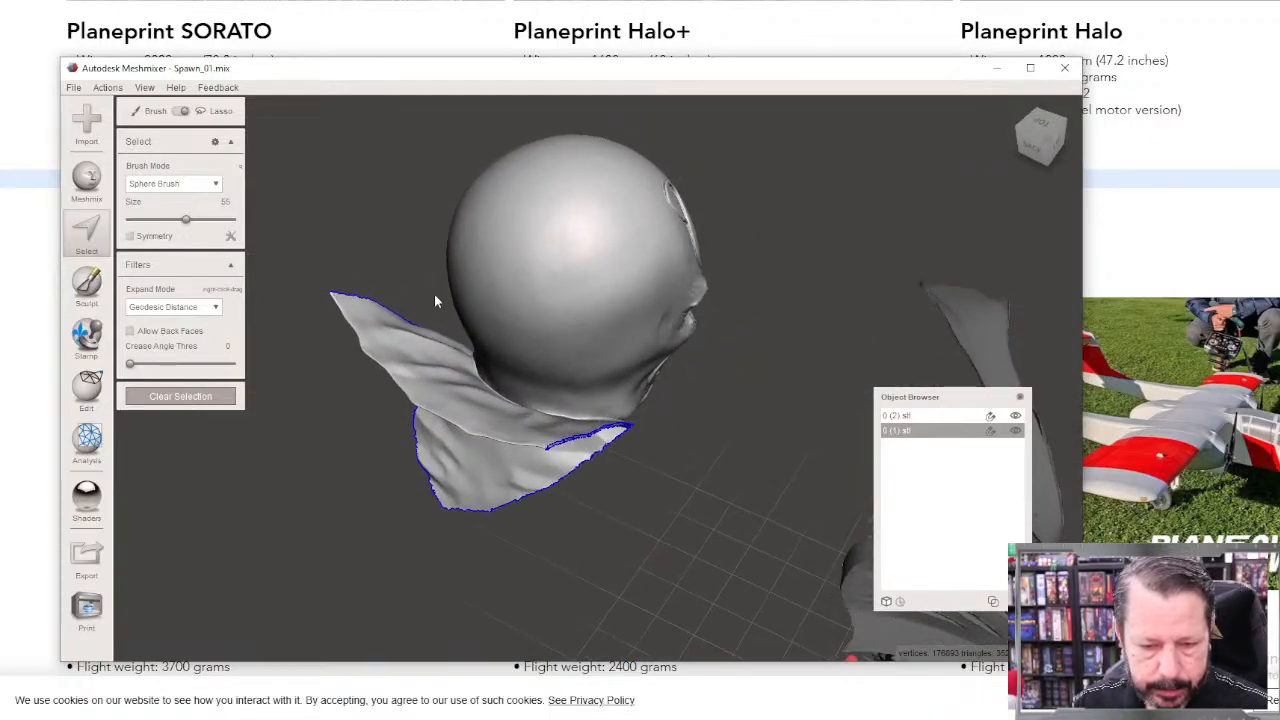
pyautogui.moveTo(434, 294)
pyautogui.mouseDown()
pyautogui.moveTo(481, 390)
pyautogui.moveTo(512, 418)
pyautogui.moveTo(628, 430)
pyautogui.mouseUp()
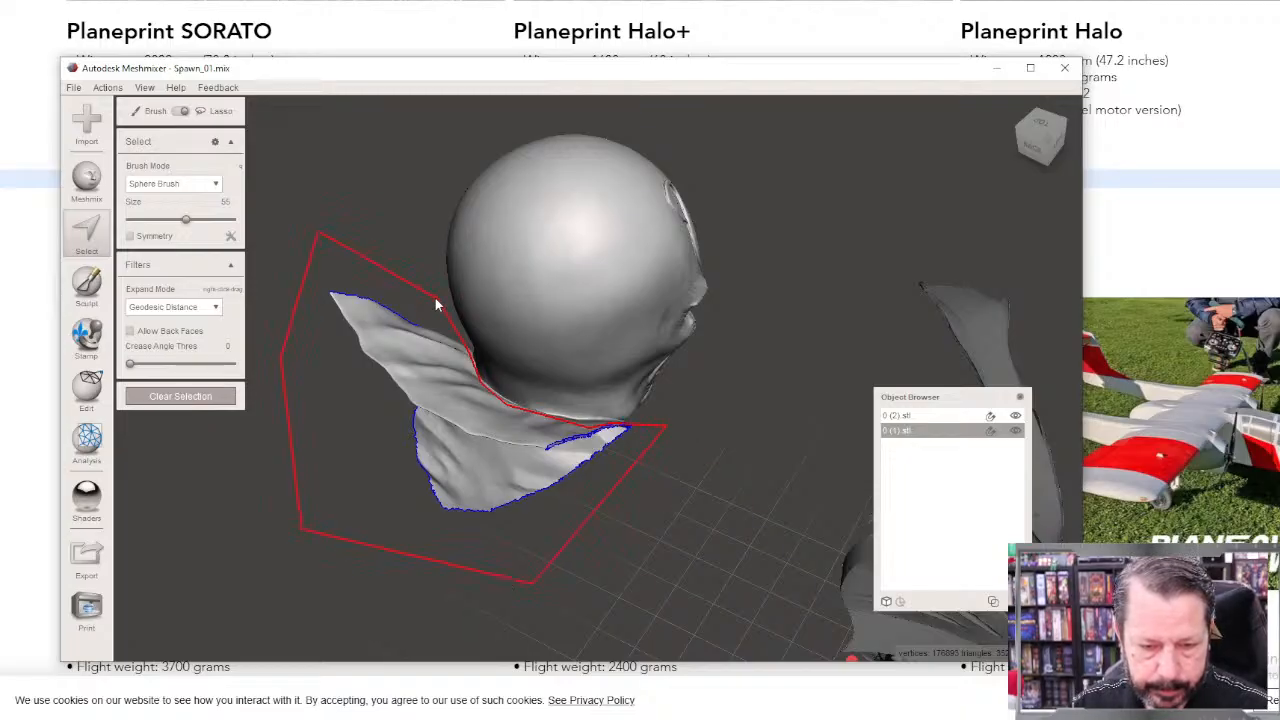
pyautogui.moveTo(435, 298); pyautogui.dragTo(435, 299)
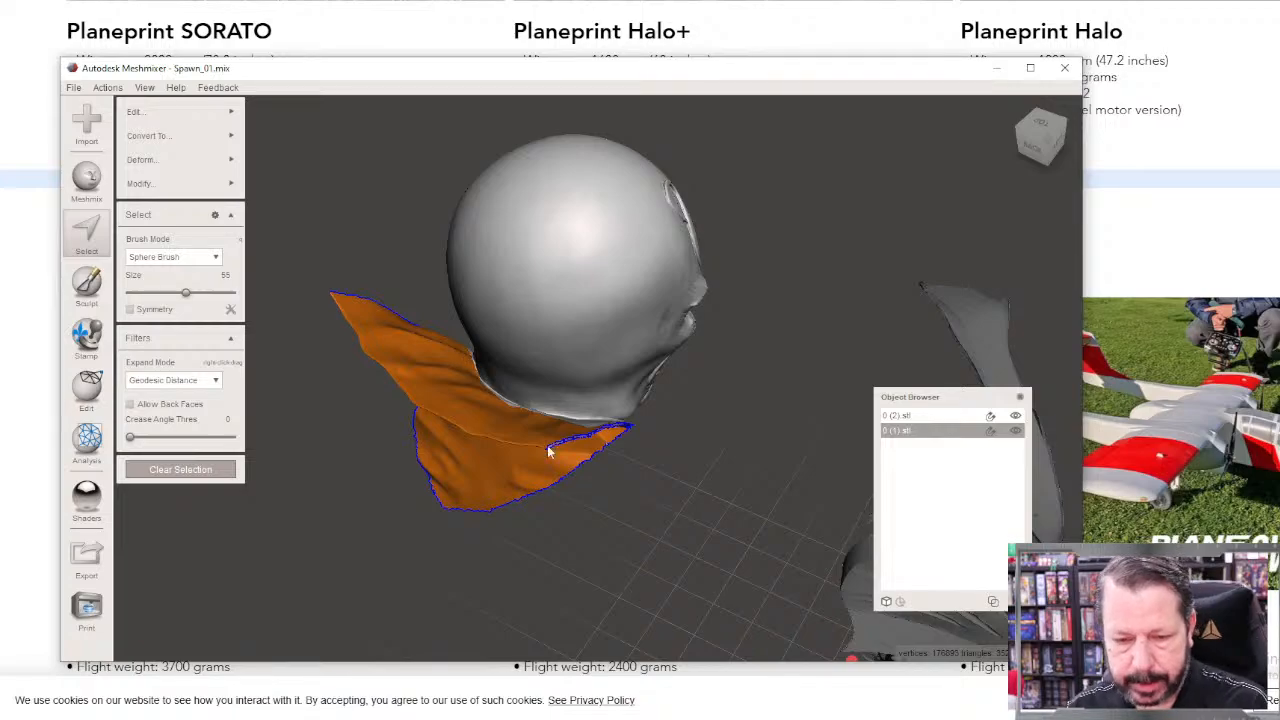
pyautogui.press('Delete')
pyautogui.moveTo(620, 548); pyautogui.dragTo(491, 569, button='right')
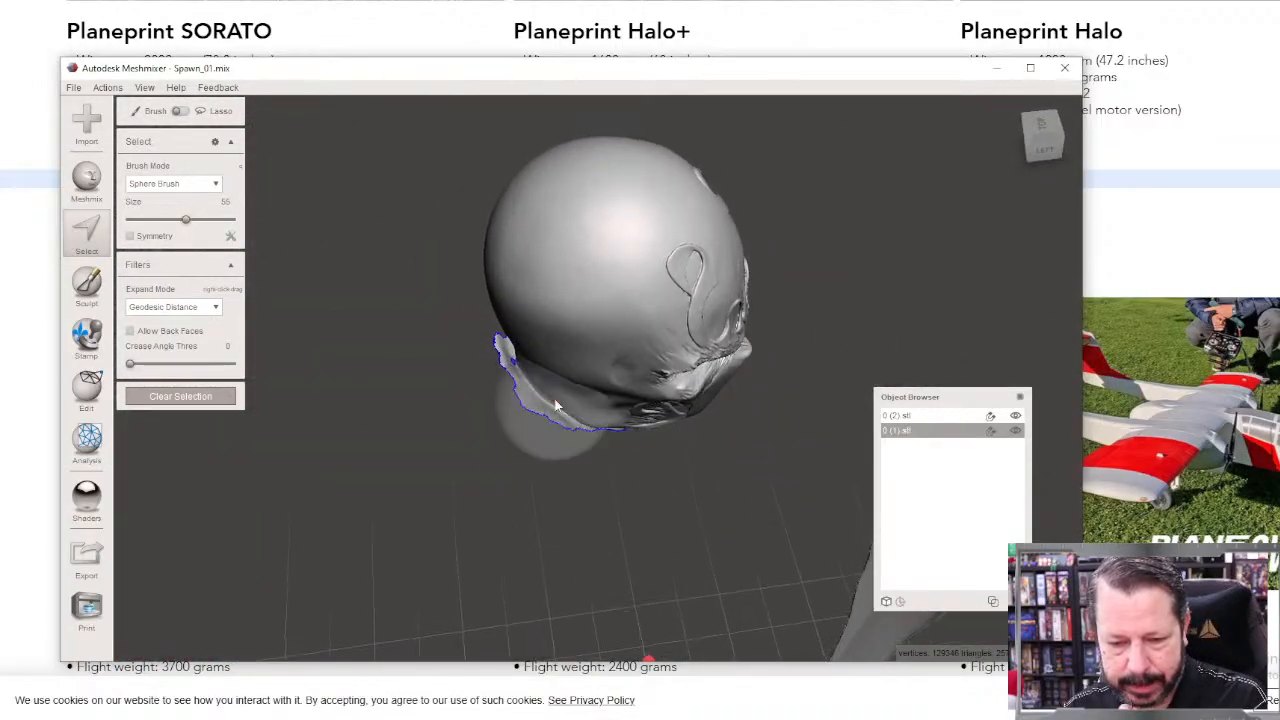
pyautogui.click(196, 112)
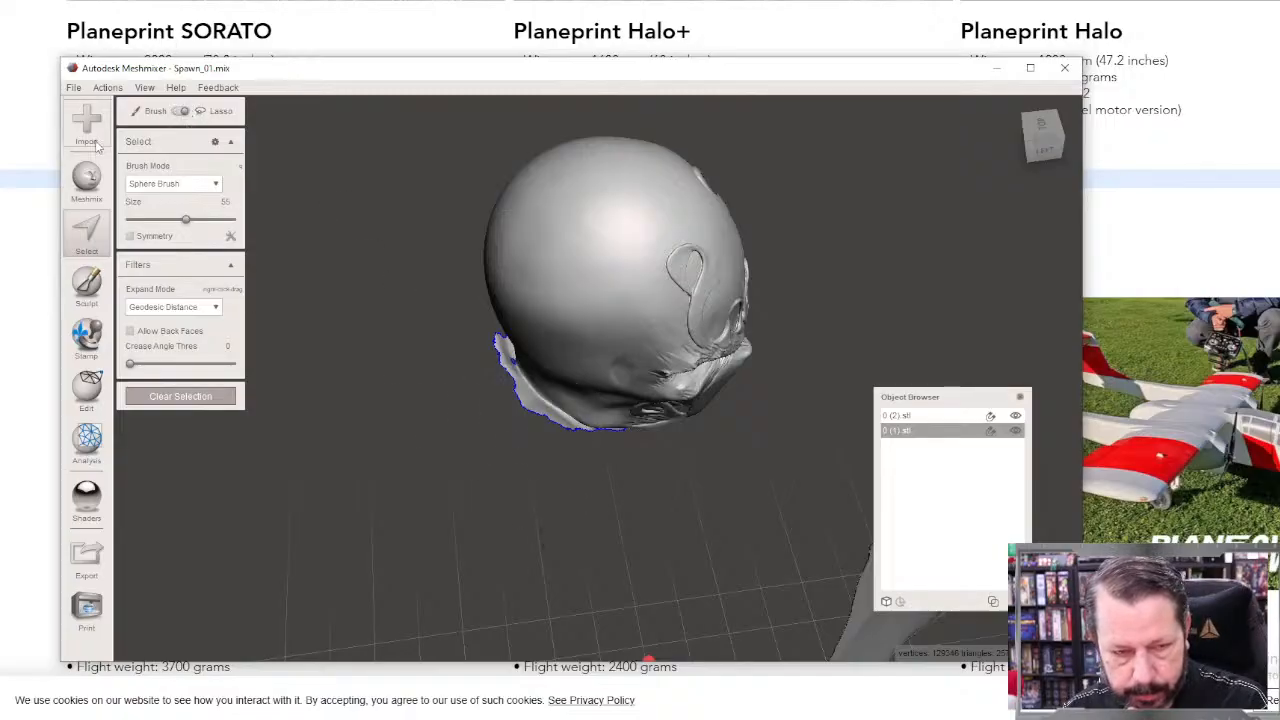
pyautogui.click(178, 113)
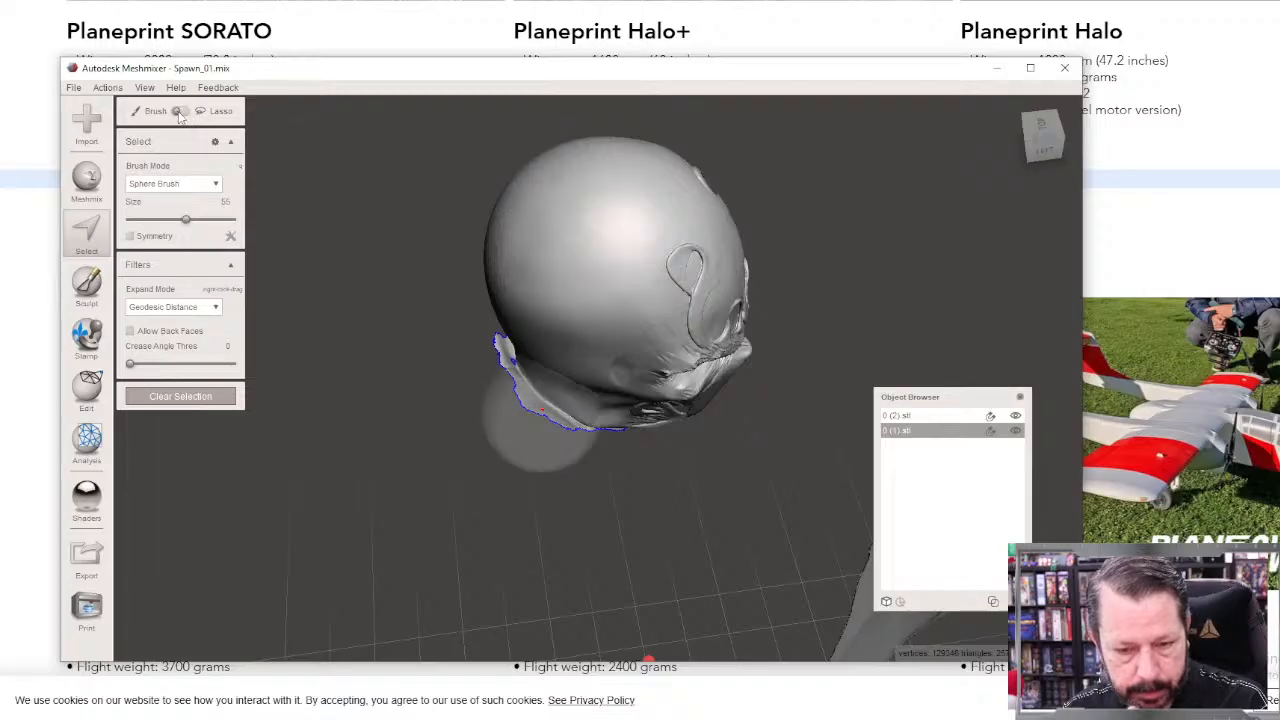
pyautogui.click(182, 112)
pyautogui.moveTo(442, 460)
pyautogui.mouseDown(button='right')
pyautogui.moveTo(549, 496)
pyautogui.moveTo(491, 436)
pyautogui.mouseUp(button='right')
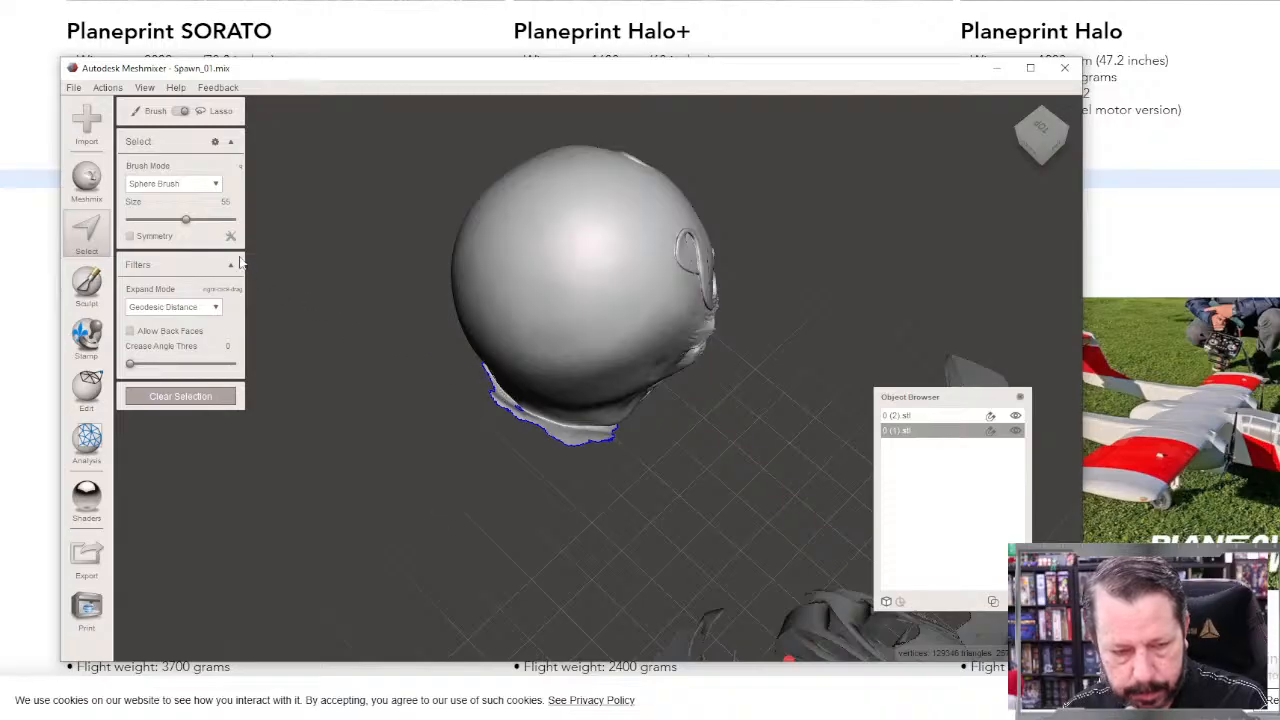
pyautogui.click(180, 112)
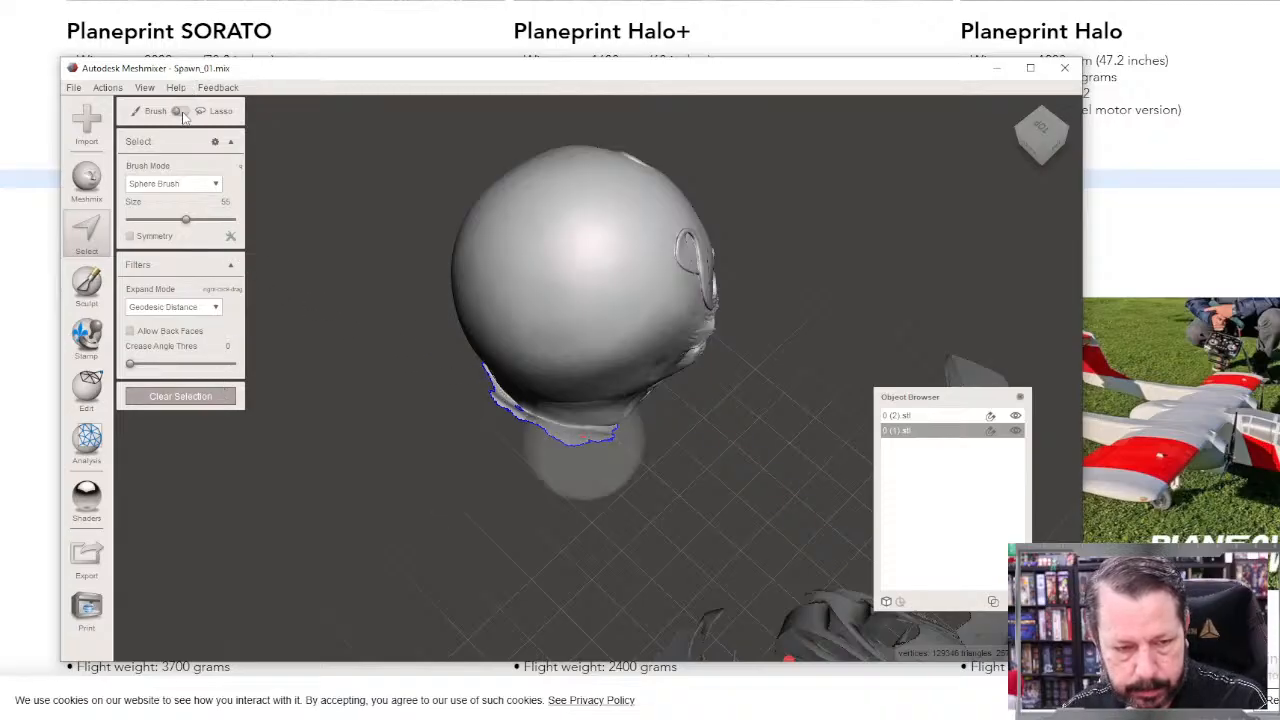
pyautogui.click(182, 113)
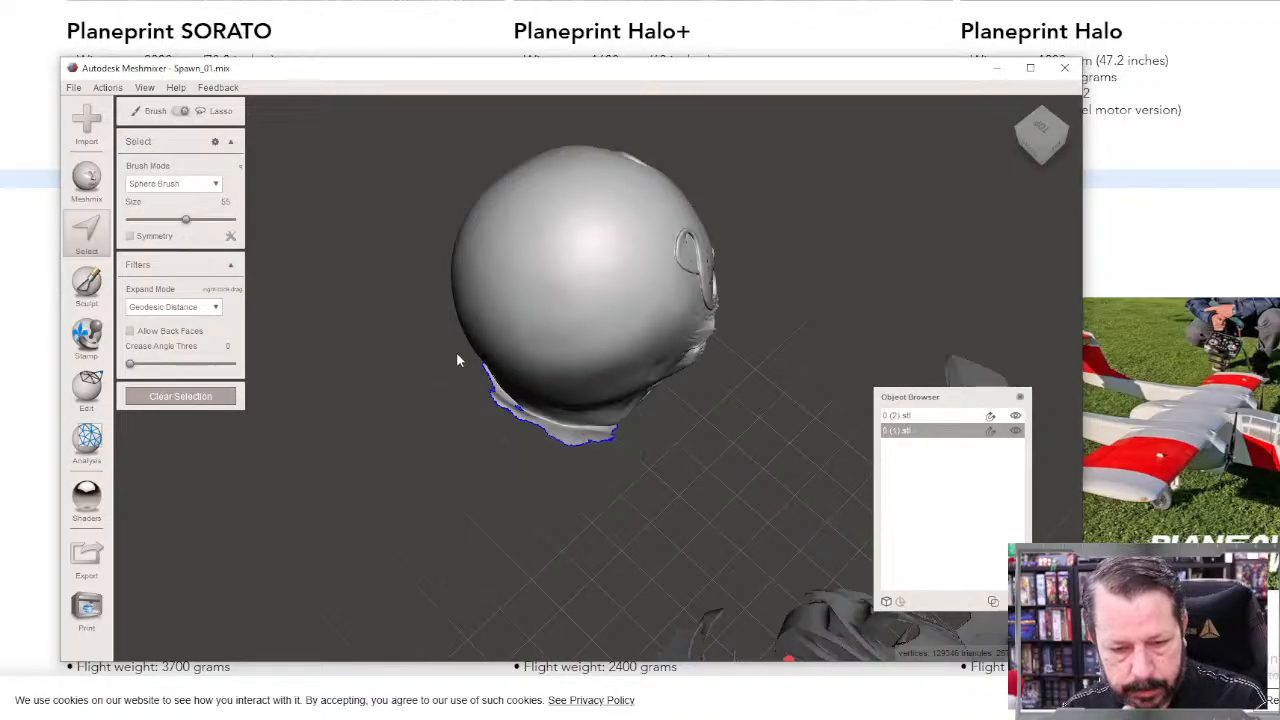
pyautogui.click(506, 400)
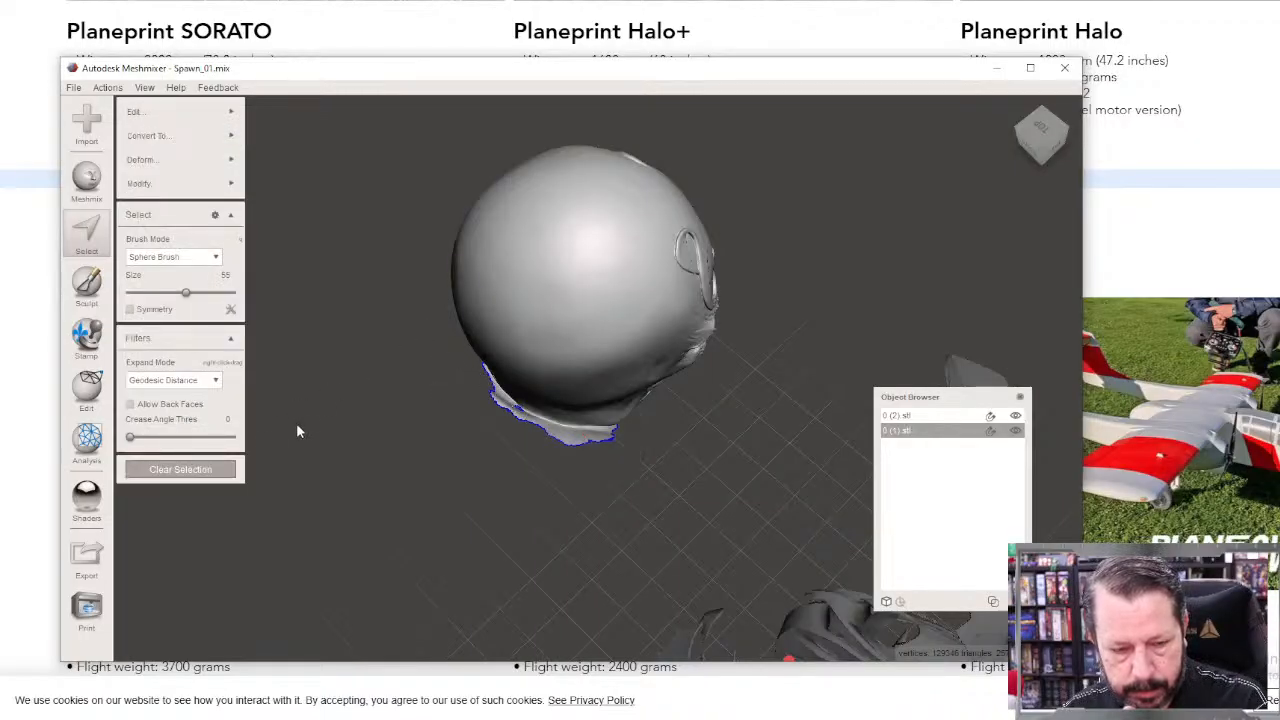
pyautogui.click(180, 469)
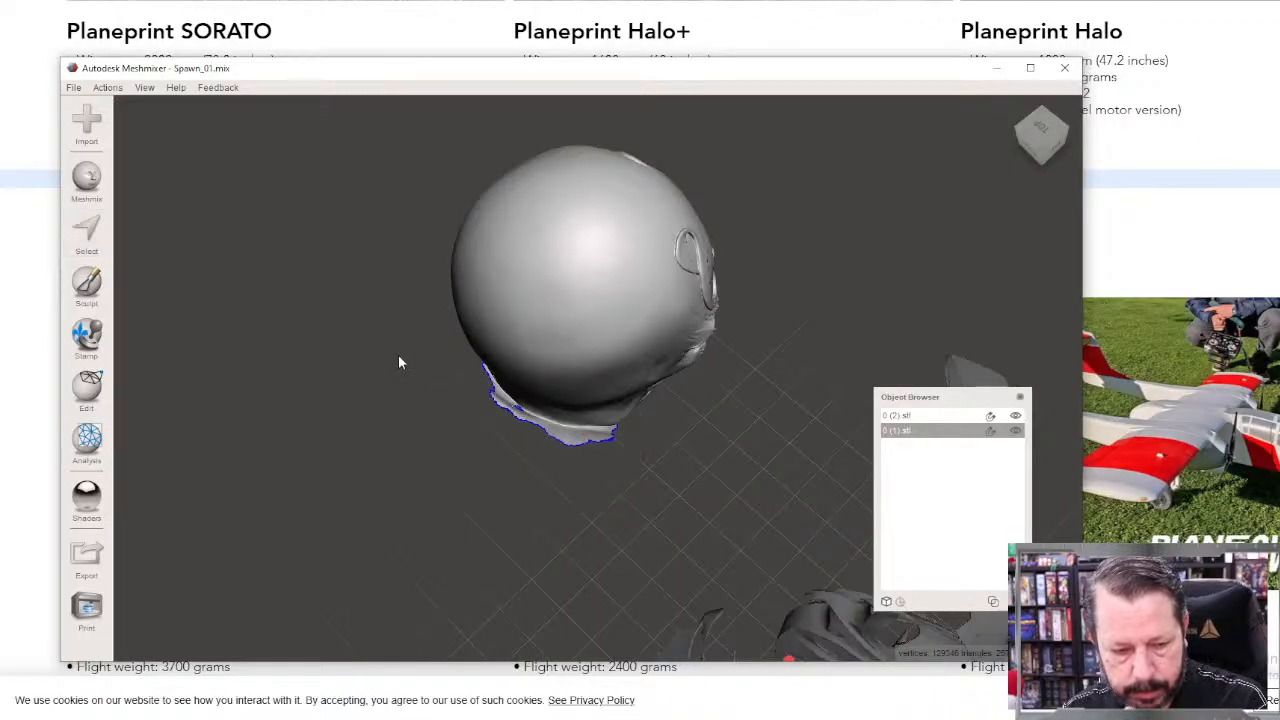
# Step: Select the remaining collar strip projecting beneath the back of the skull and delete it
pyautogui.click(107, 234)
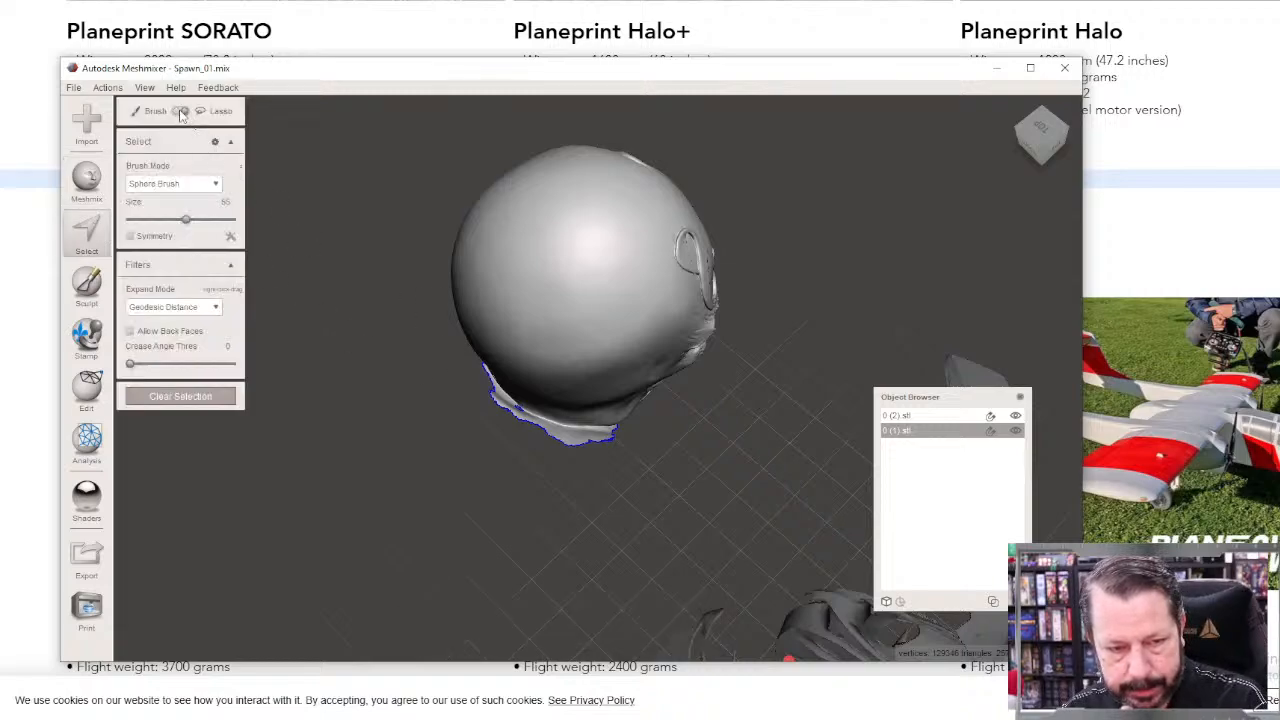
pyautogui.moveTo(463, 358)
pyautogui.mouseDown()
pyautogui.moveTo(533, 425)
pyautogui.moveTo(642, 432)
pyautogui.mouseUp()
pyautogui.moveTo(631, 516)
pyautogui.mouseDown()
pyautogui.moveTo(423, 399)
pyautogui.moveTo(460, 365)
pyautogui.moveTo(455, 353)
pyautogui.mouseUp()
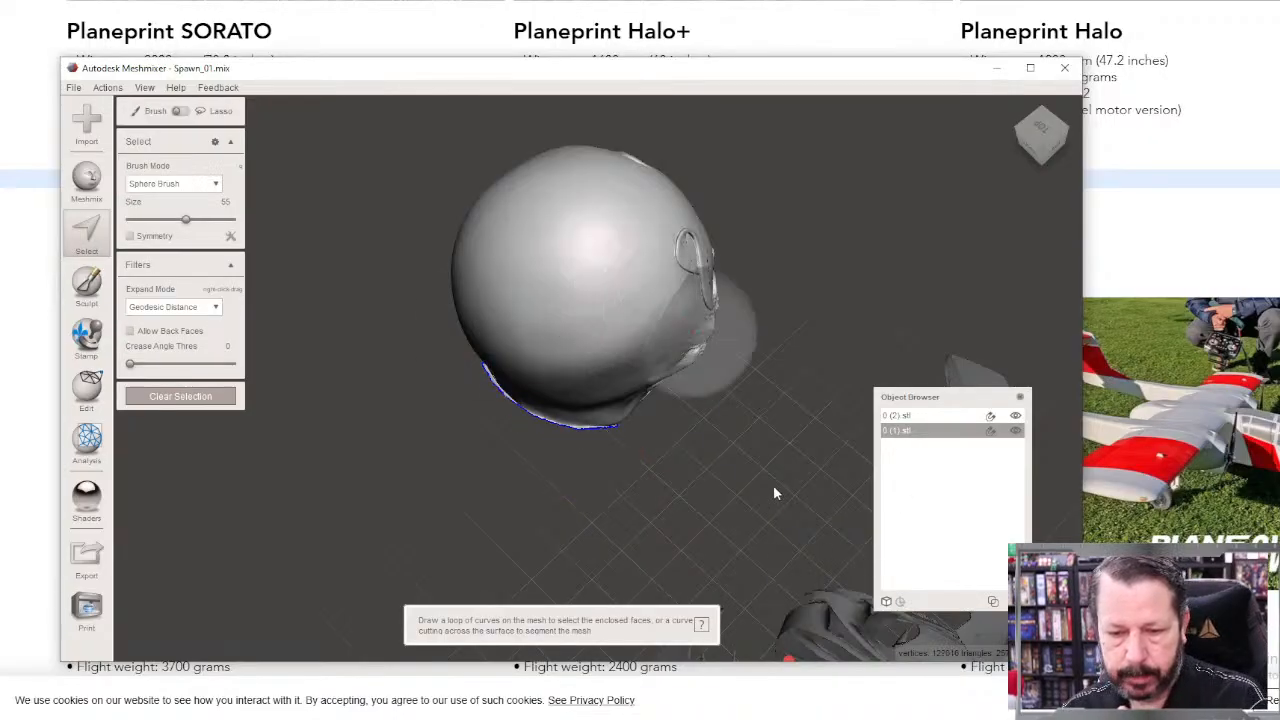
pyautogui.moveTo(773, 487)
pyautogui.mouseDown(button='right')
pyautogui.moveTo(593, 407)
pyautogui.moveTo(620, 312)
pyautogui.moveTo(710, 322)
pyautogui.moveTo(728, 352)
pyautogui.moveTo(794, 280)
pyautogui.moveTo(726, 309)
pyautogui.mouseUp(button='right')
pyautogui.moveTo(553, 387); pyautogui.dragTo(382, 557, button='right')
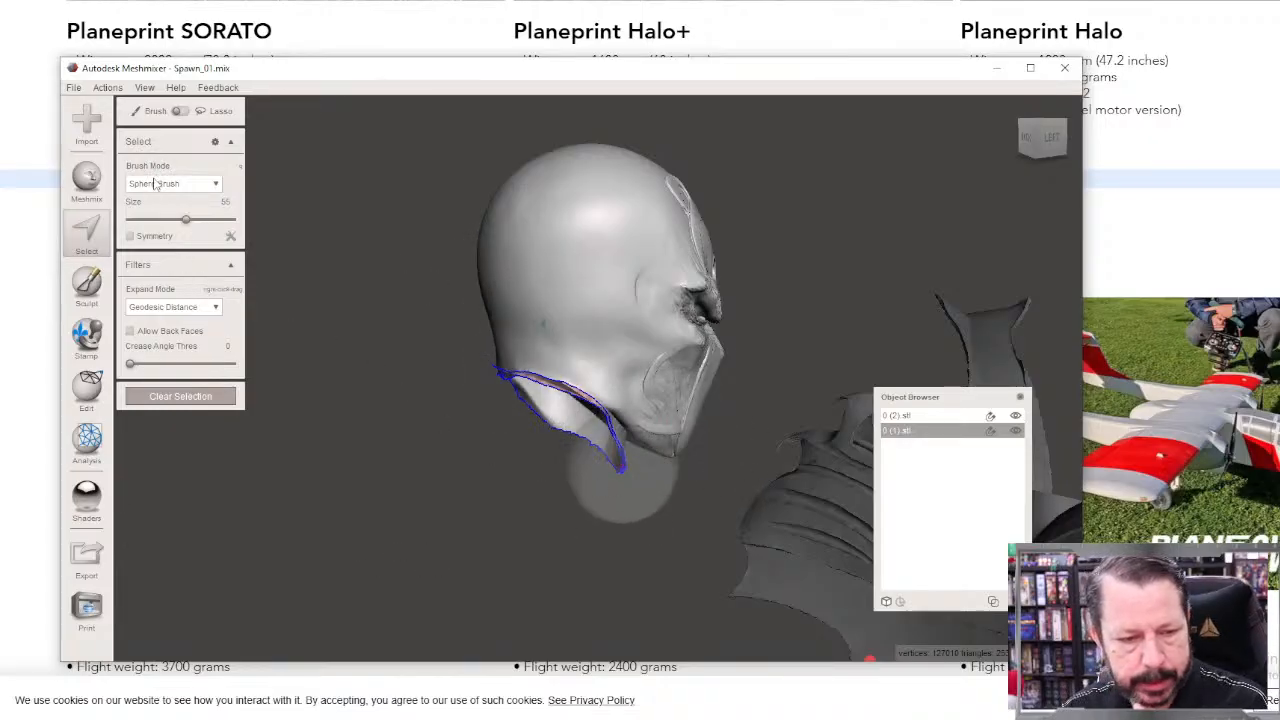
# Step: Start a Plane Cut on the head, then tilt and lower the cutting plane to follow the angled neck opening beneath the jaw
pyautogui.click(80, 392)
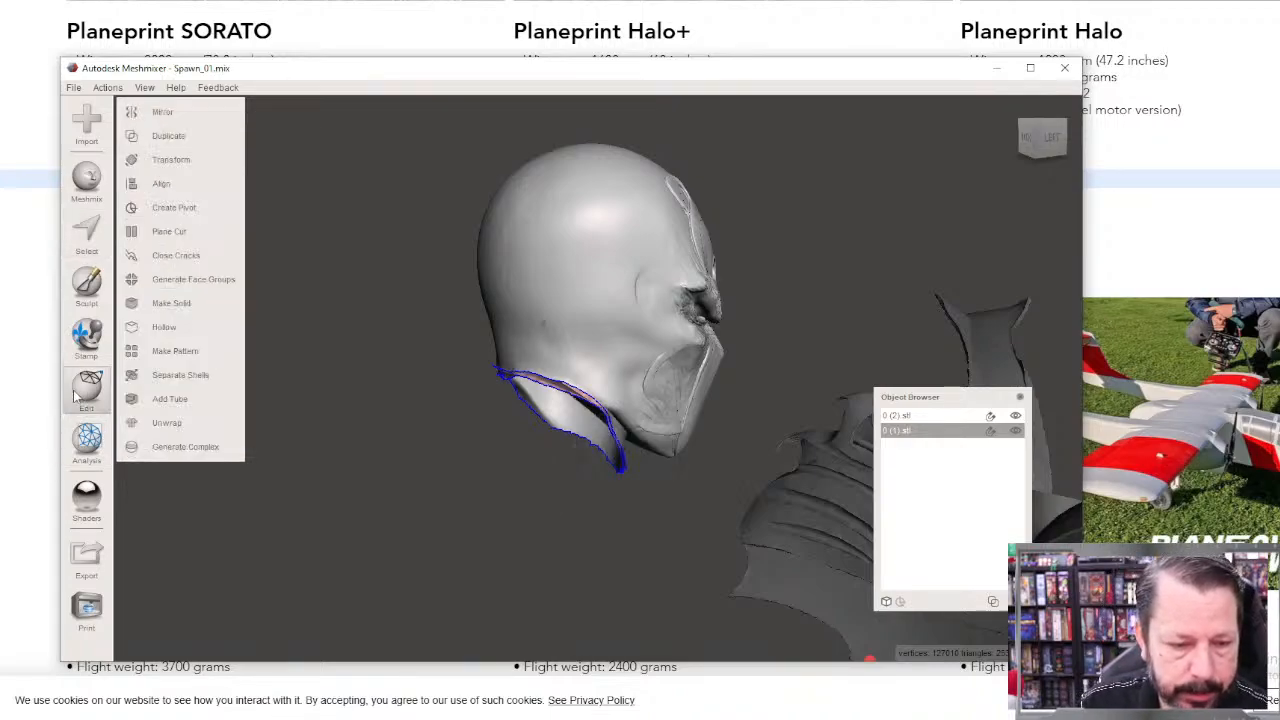
pyautogui.click(170, 232)
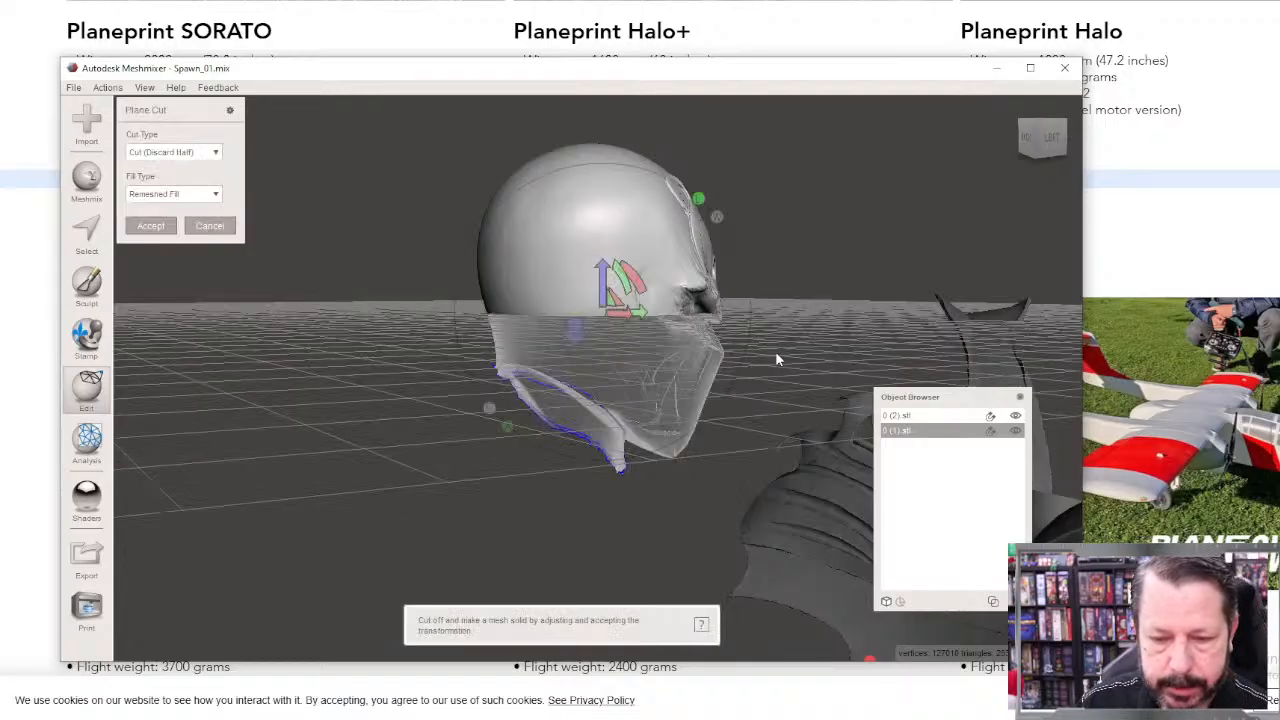
pyautogui.moveTo(626, 270); pyautogui.dragTo(683, 302, button='right')
pyautogui.moveTo(657, 285); pyautogui.dragTo(612, 338)
pyautogui.moveTo(607, 340); pyautogui.dragTo(920, 497, button='right')
pyautogui.moveTo(564, 376); pyautogui.dragTo(608, 369)
pyautogui.moveTo(700, 480); pyautogui.dragTo(778, 427, button='right')
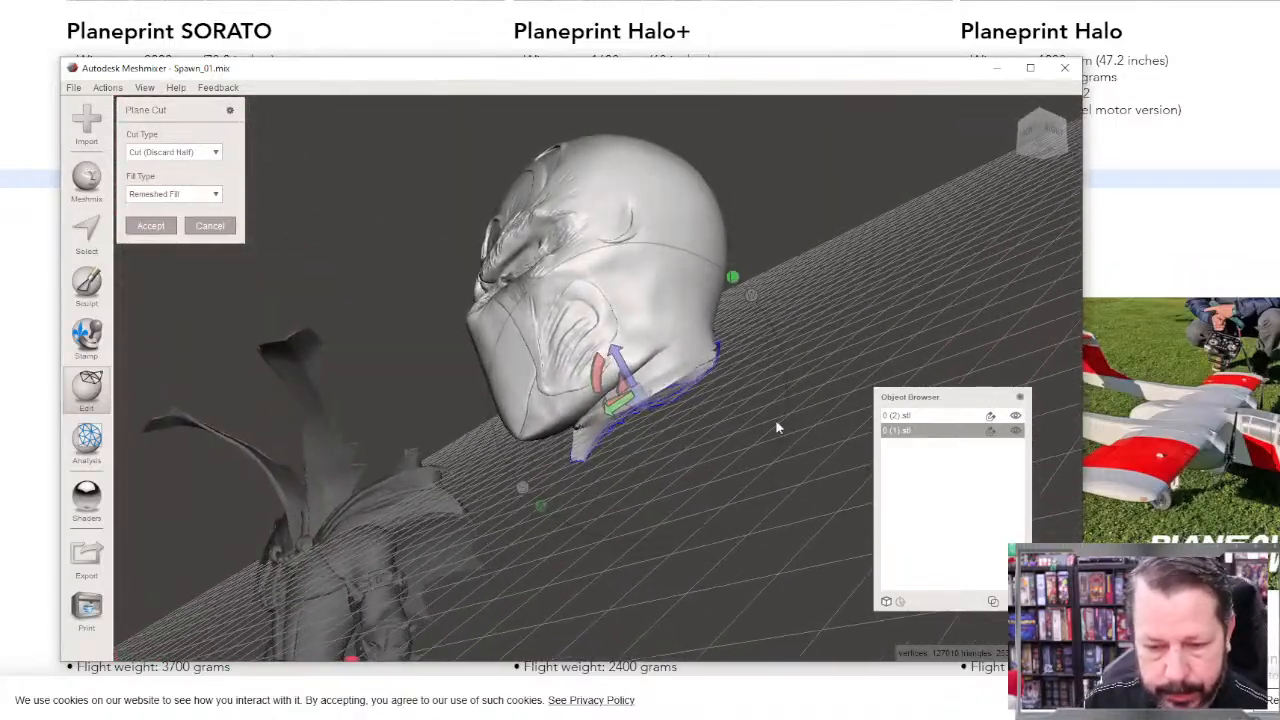
# Step: Try the tilted plane cut across the neck opening, inspect the trimmed edge and undo the cut
pyautogui.click(135, 229)
pyautogui.moveTo(618, 411); pyautogui.dragTo(537, 458, button='right')
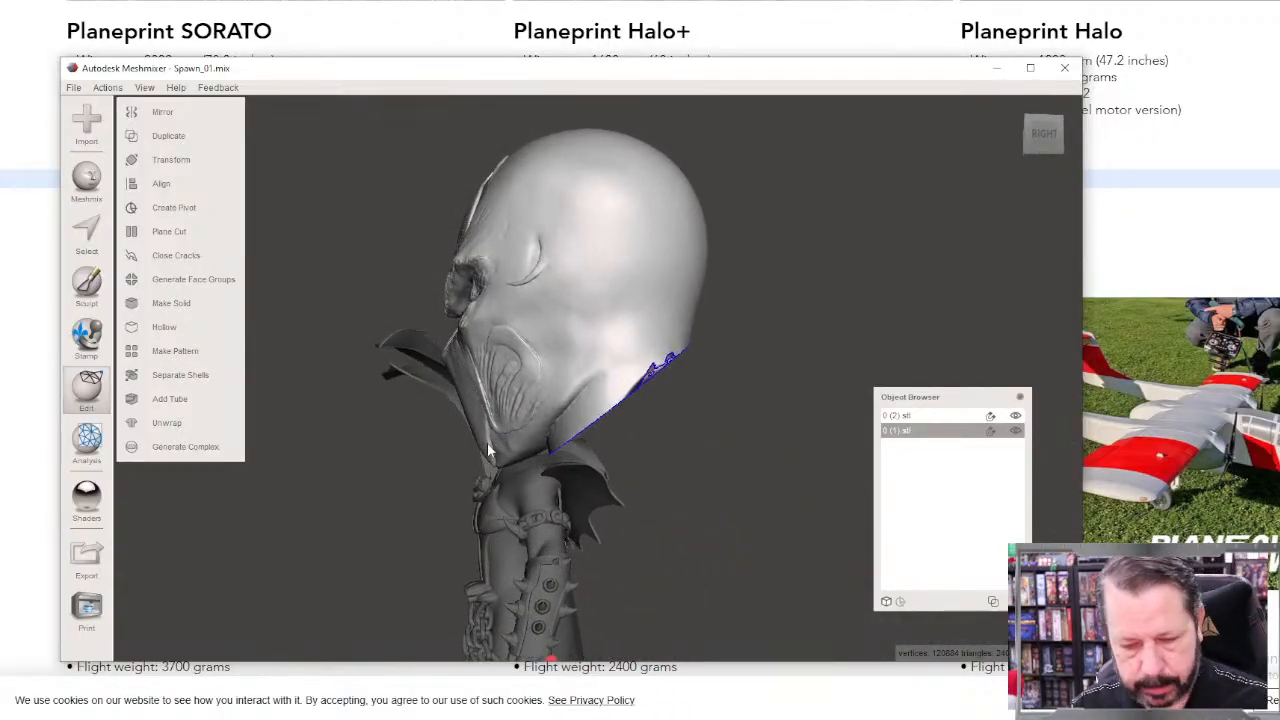
pyautogui.hotkey('ctrl', 'z')
# Step: Raise the cutting plane slightly toward the skull and accept the cut, discarding the ragged collar remains with Remeshed Fill
pyautogui.moveTo(609, 376); pyautogui.dragTo(604, 368)
pyautogui.moveTo(590, 456); pyautogui.dragTo(695, 367, button='right')
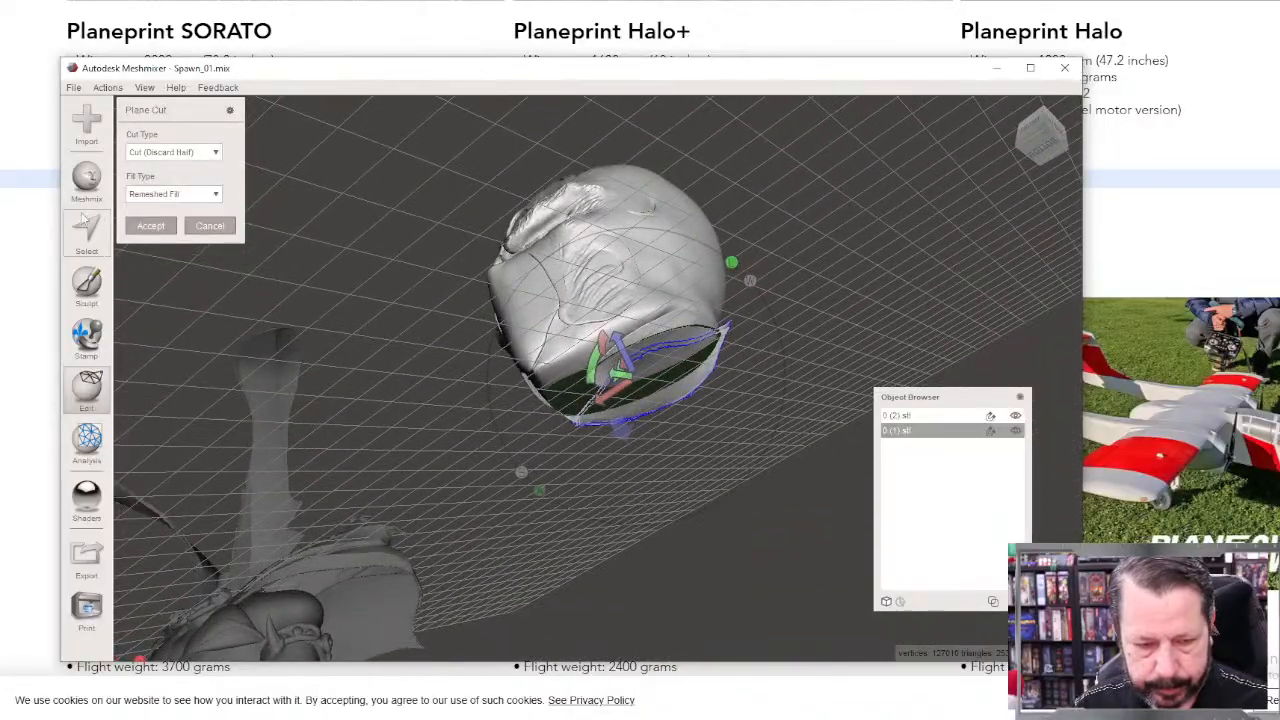
pyautogui.press('Return')
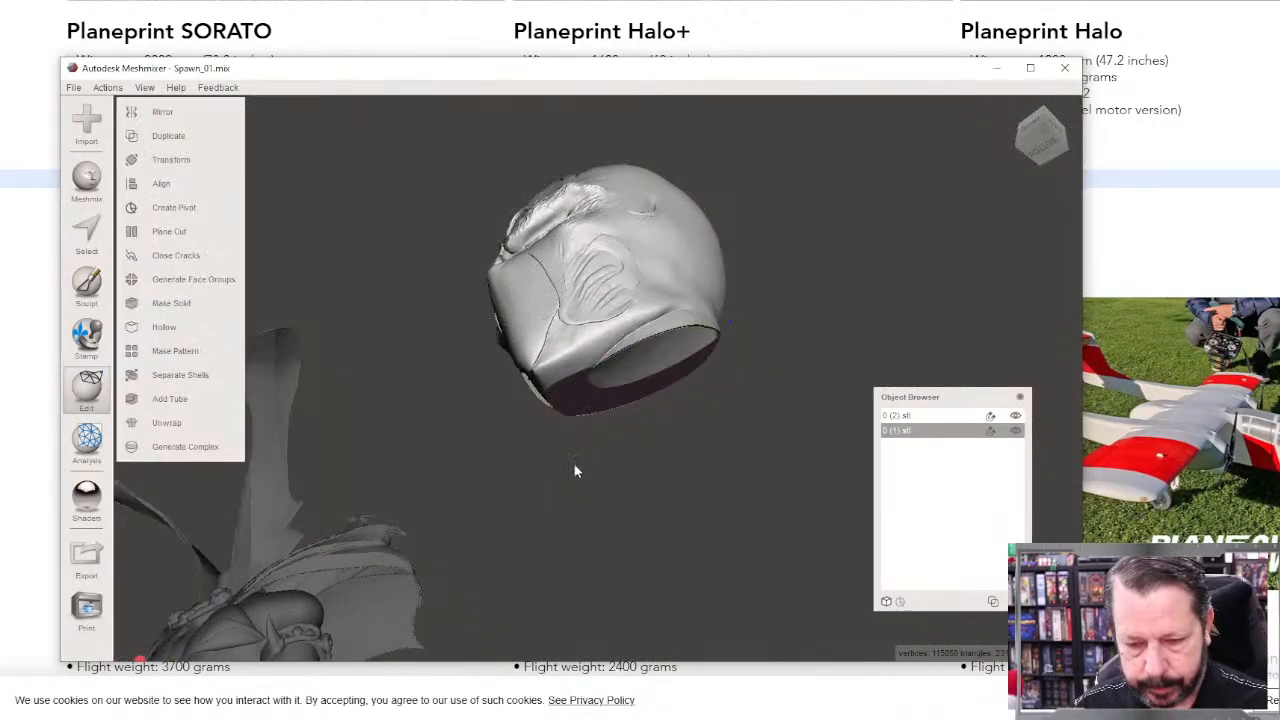
# Step: Start a Transform on the isolated head and scale it uniformly to about 0.524
pyautogui.moveTo(574, 464); pyautogui.dragTo(617, 448, button='right')
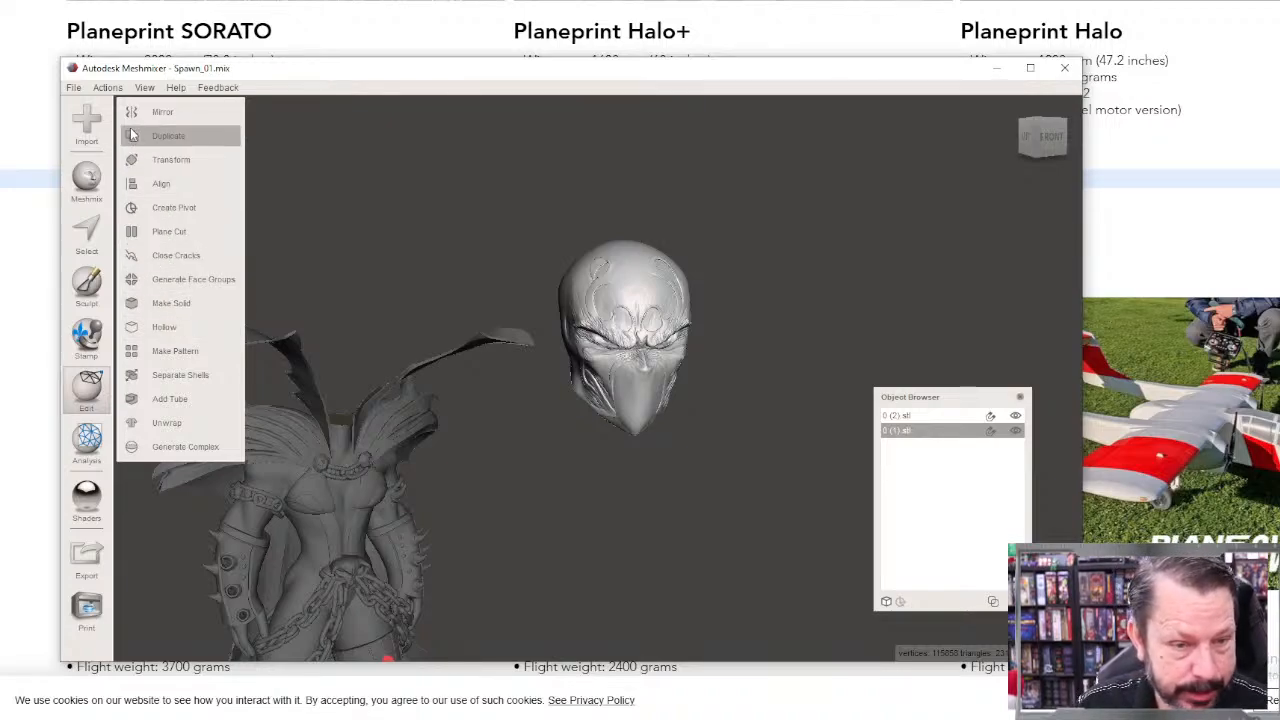
pyautogui.click(194, 158)
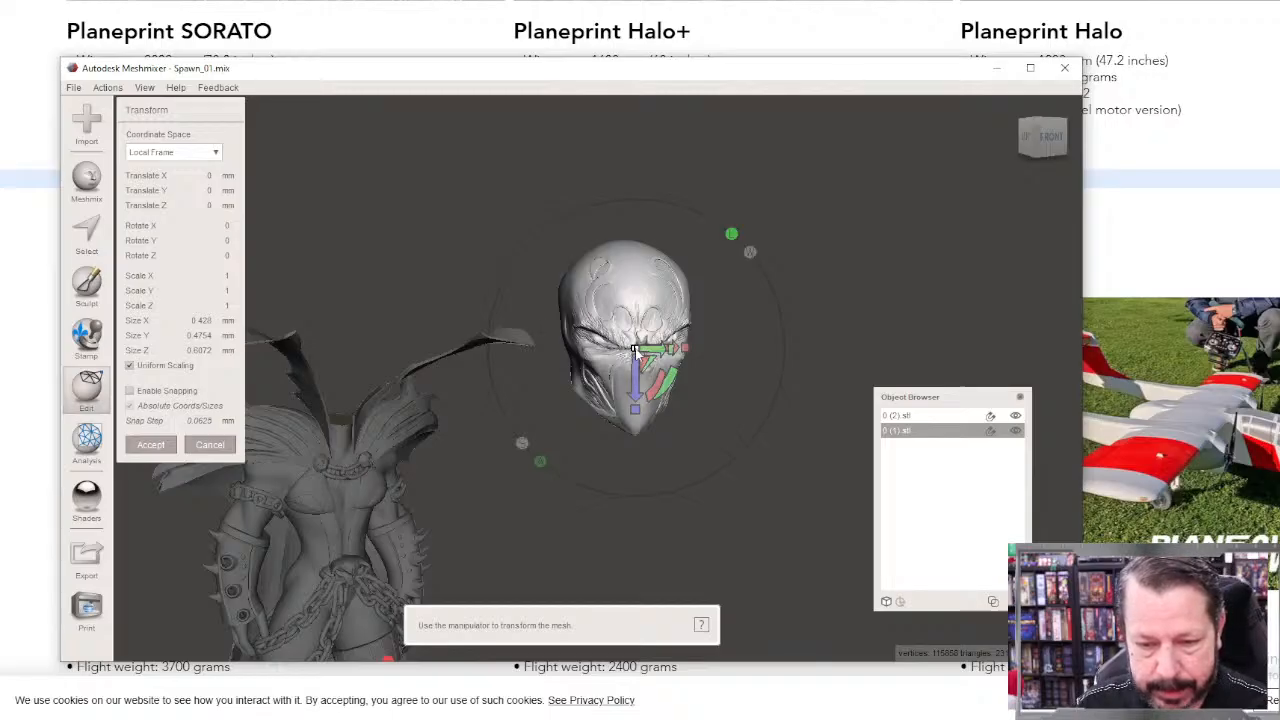
pyautogui.moveTo(634, 348); pyautogui.dragTo(582, 472)
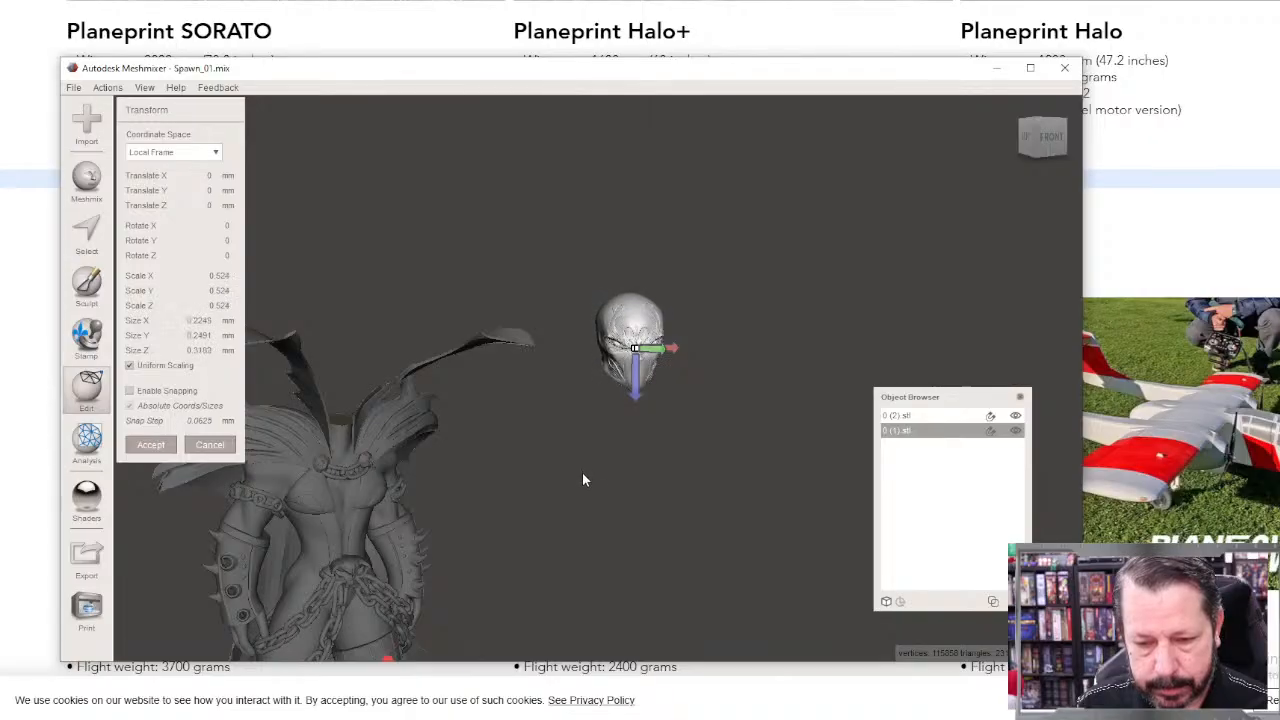
# Step: Move the head above the body's neck, about -0.185 mm in X, -0.103 mm in Y and -0.971 mm in Z
pyautogui.moveTo(669, 398); pyautogui.dragTo(732, 568, button='right')
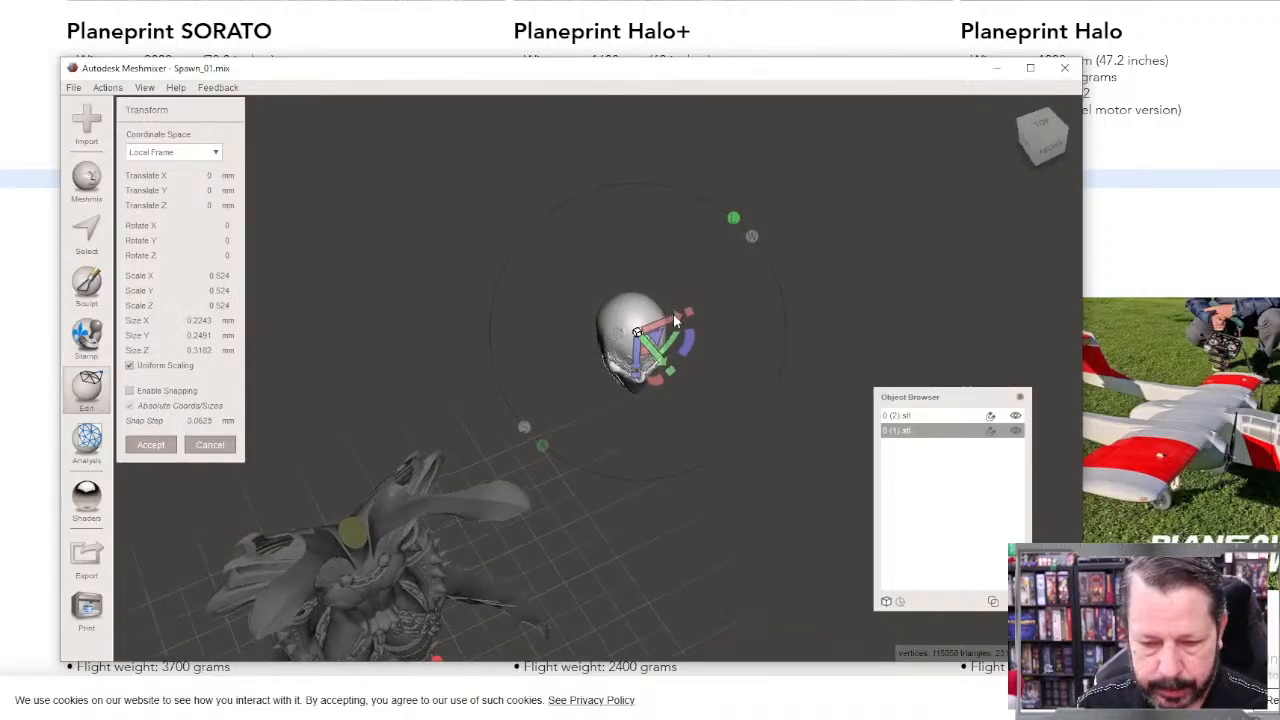
pyautogui.moveTo(675, 320); pyautogui.dragTo(385, 400)
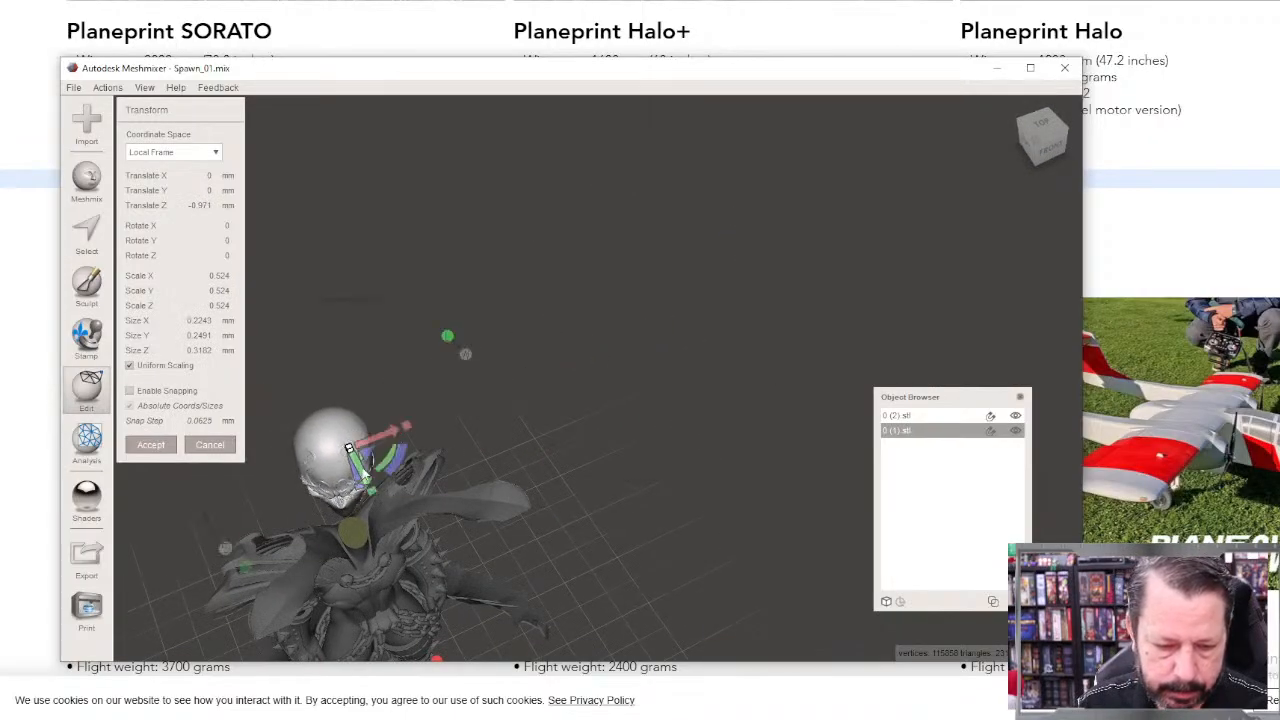
pyautogui.moveTo(365, 474); pyautogui.dragTo(390, 522)
pyautogui.moveTo(566, 590); pyautogui.dragTo(541, 448, button='right')
pyautogui.moveTo(377, 300); pyautogui.dragTo(374, 331)
pyautogui.moveTo(420, 402); pyautogui.dragTo(364, 423, button='right')
pyautogui.moveTo(482, 494); pyautogui.dragTo(624, 547, button='middle')
# Step: Scale the head to about 0.388 and seat it on the neck at about X -0.139, Y -0.116 and Z -1.014 mm
pyautogui.scroll(6, 573, 474)
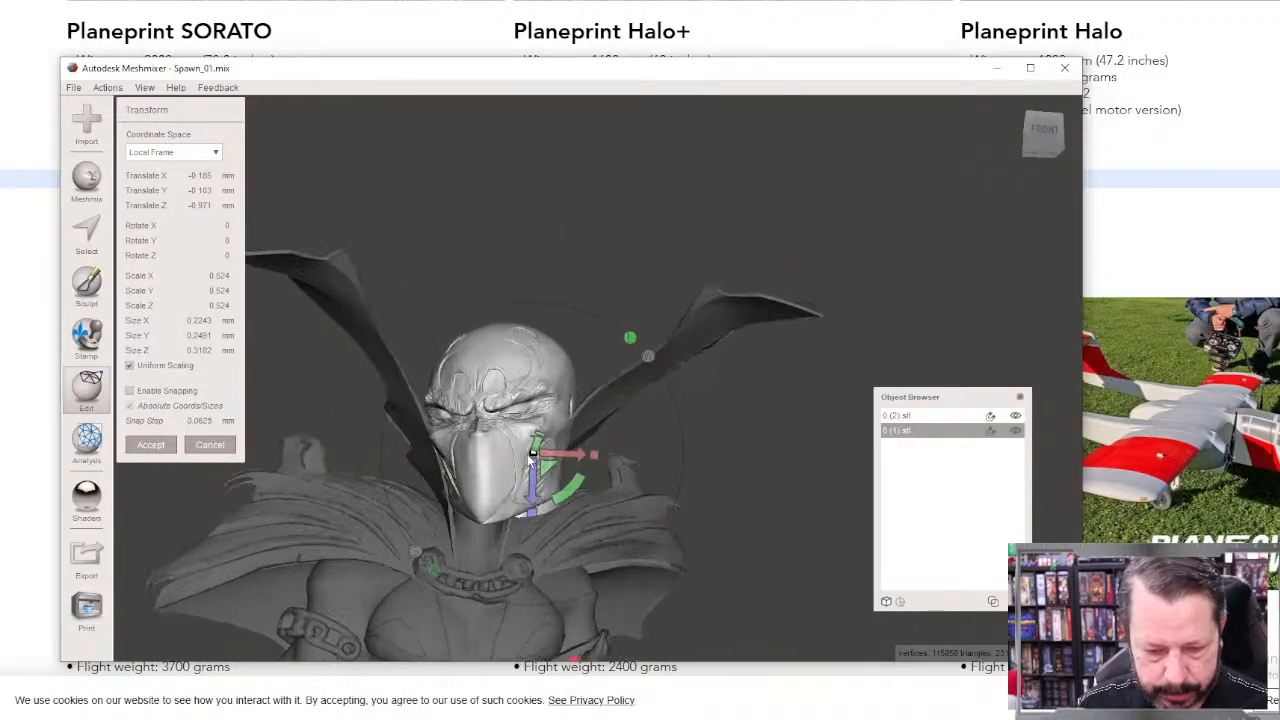
pyautogui.moveTo(534, 455); pyautogui.dragTo(500, 515)
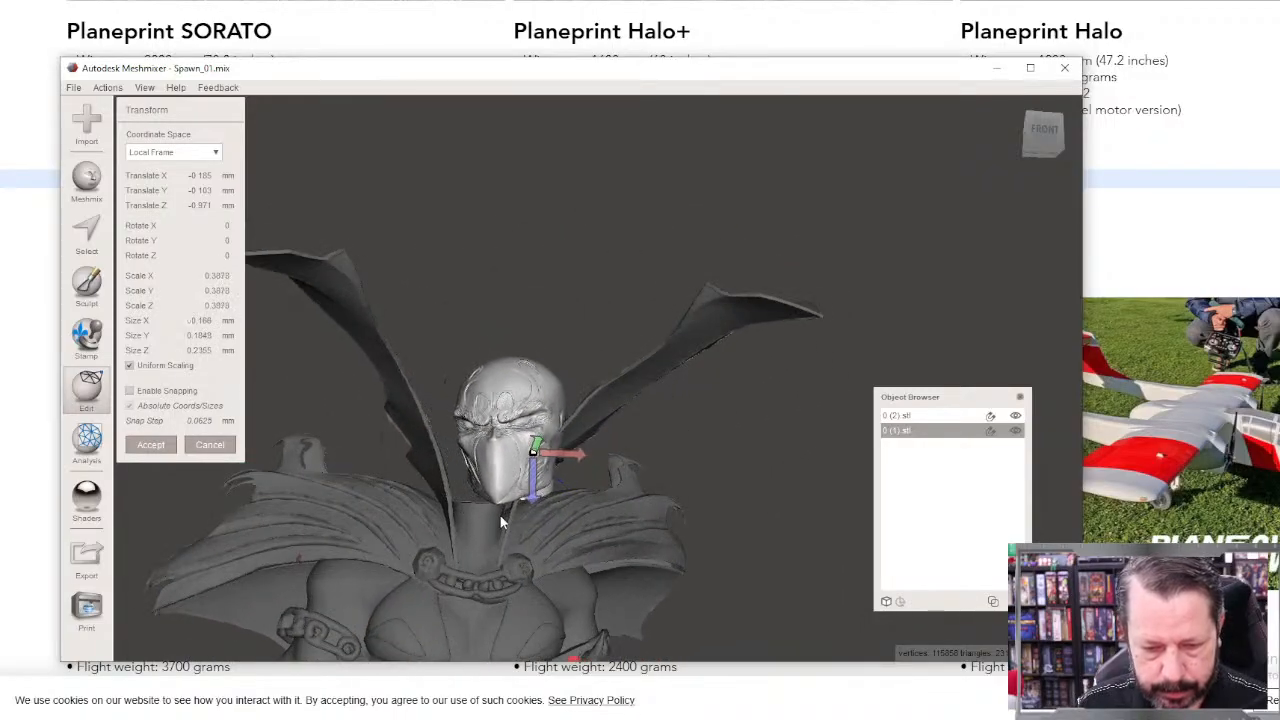
pyautogui.scroll(-2, 476, 552)
pyautogui.moveTo(476, 555); pyautogui.dragTo(486, 606, button='right')
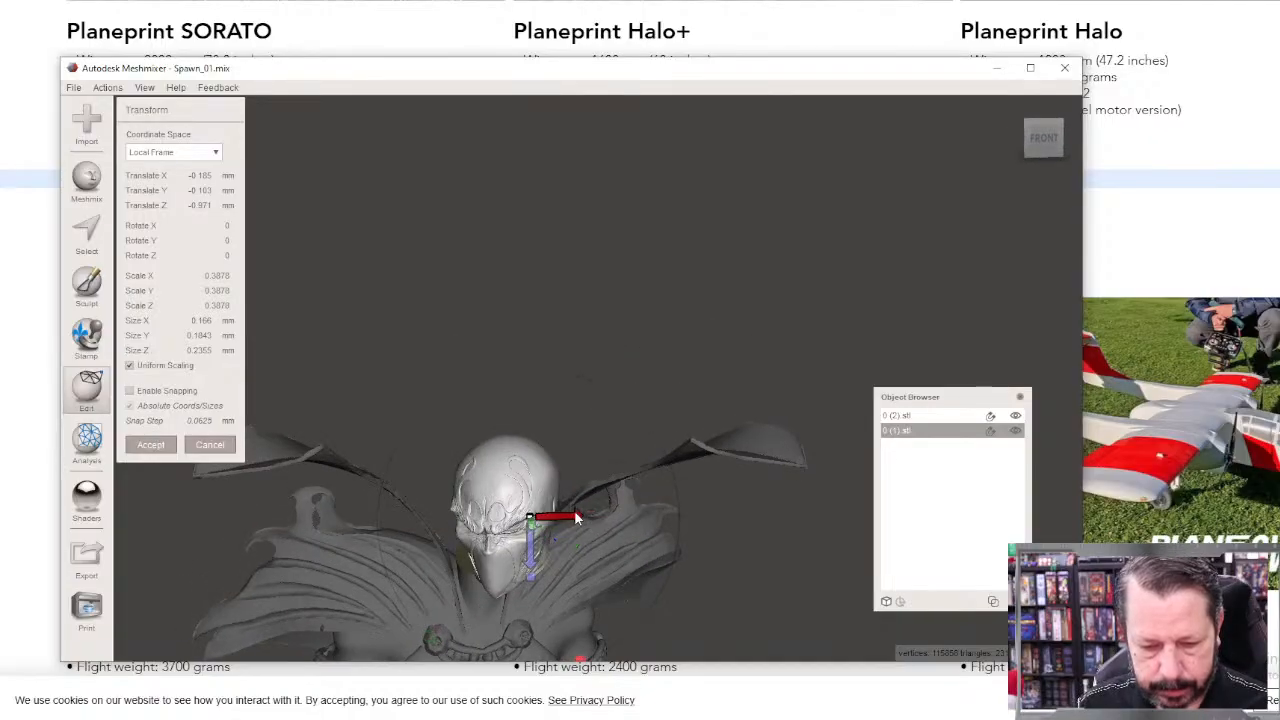
pyautogui.moveTo(557, 517); pyautogui.dragTo(548, 518)
pyautogui.moveTo(548, 518); pyautogui.dragTo(435, 510, button='right')
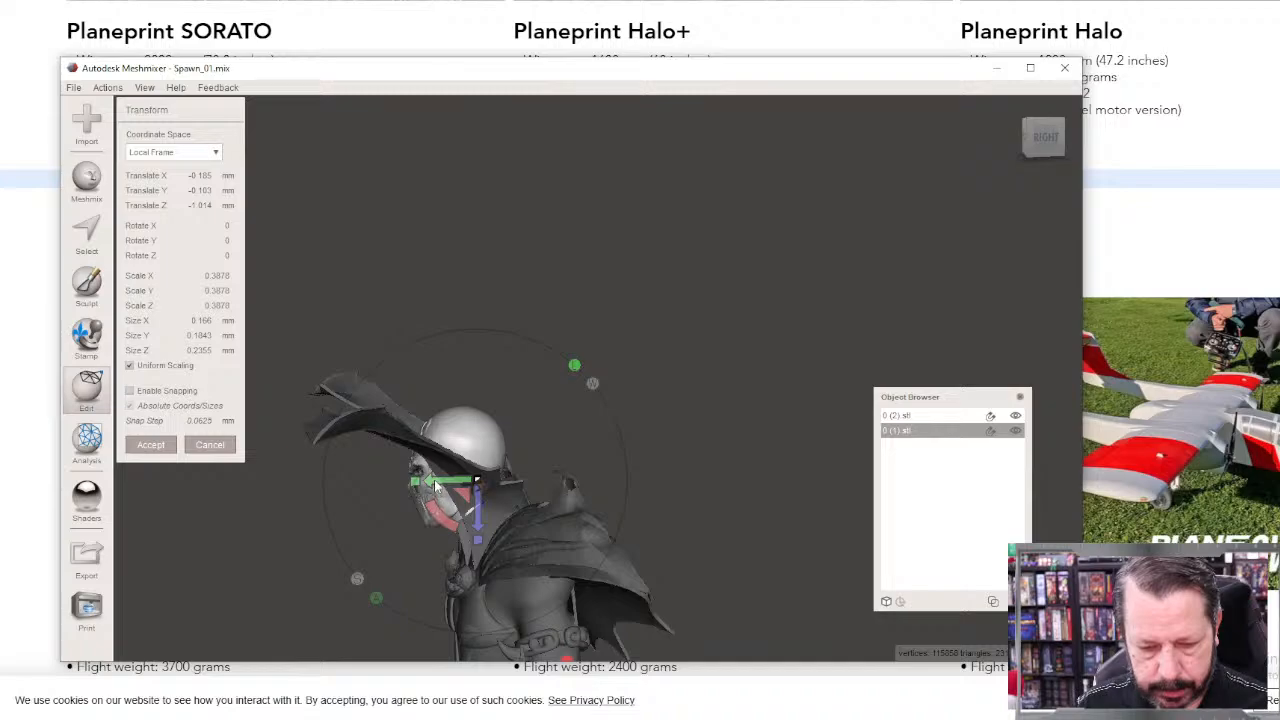
pyautogui.moveTo(450, 483); pyautogui.dragTo(460, 482)
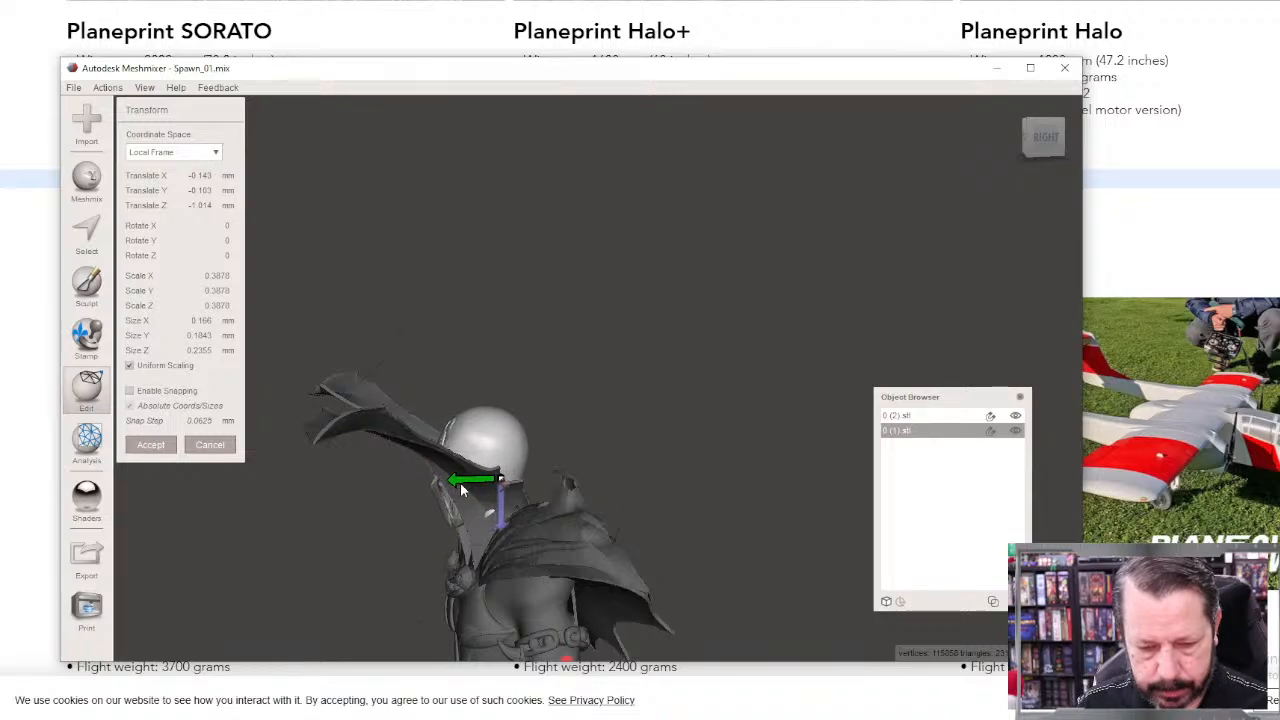
pyautogui.moveTo(460, 482); pyautogui.dragTo(226, 538, button='right')
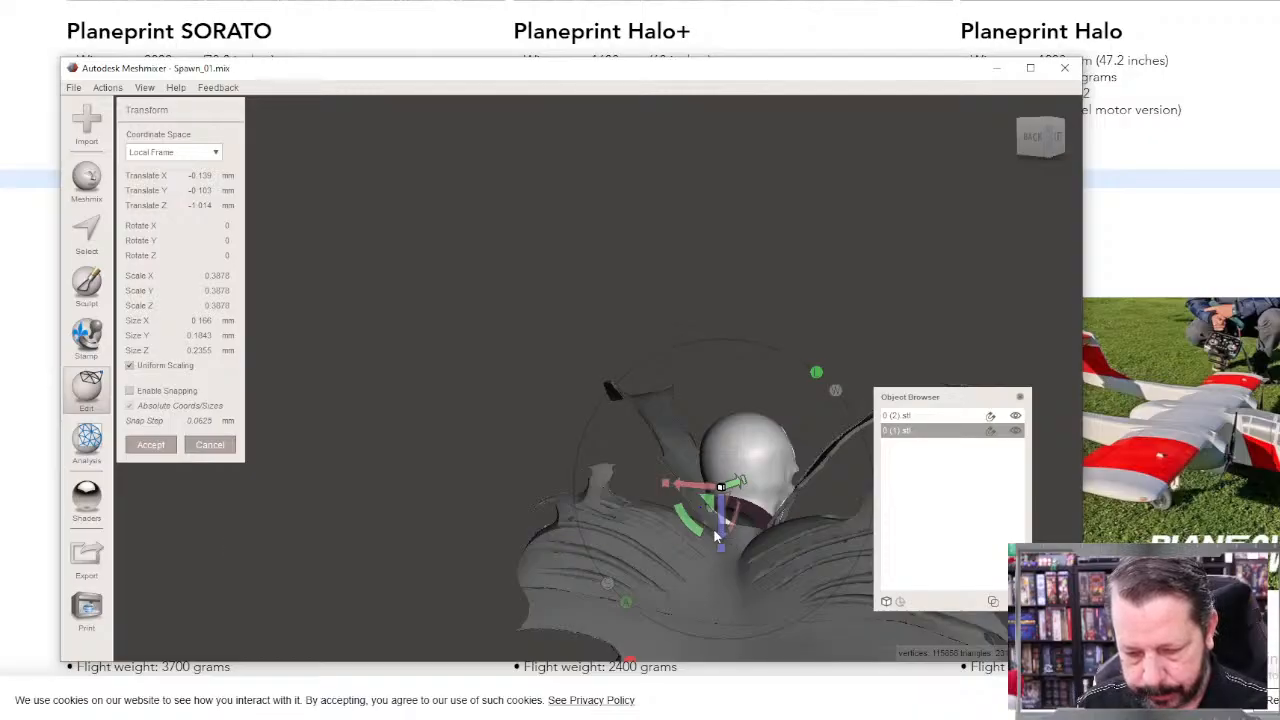
pyautogui.moveTo(716, 545); pyautogui.dragTo(720, 553)
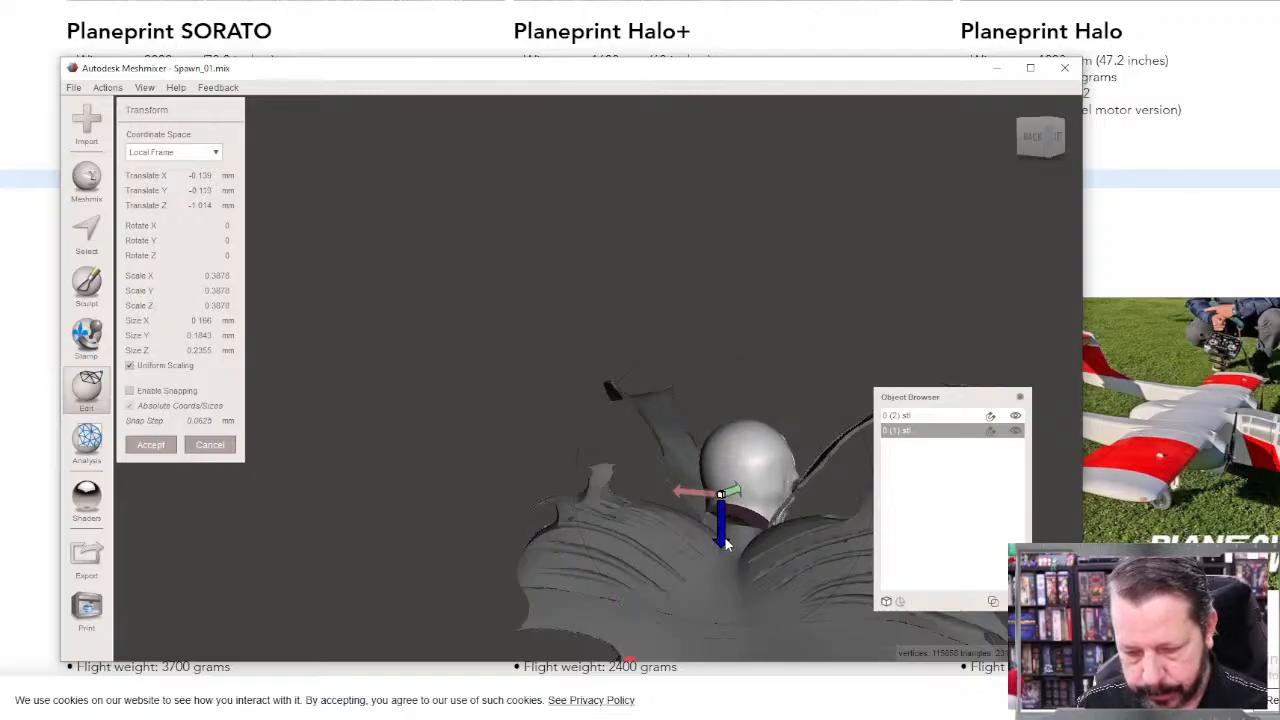
pyautogui.moveTo(720, 553); pyautogui.dragTo(490, 518, button='right')
# Step: Scale the head uniformly to about 0.347 to suit the figure's proportions and accept the transform
pyautogui.scroll(-5, 490, 518)
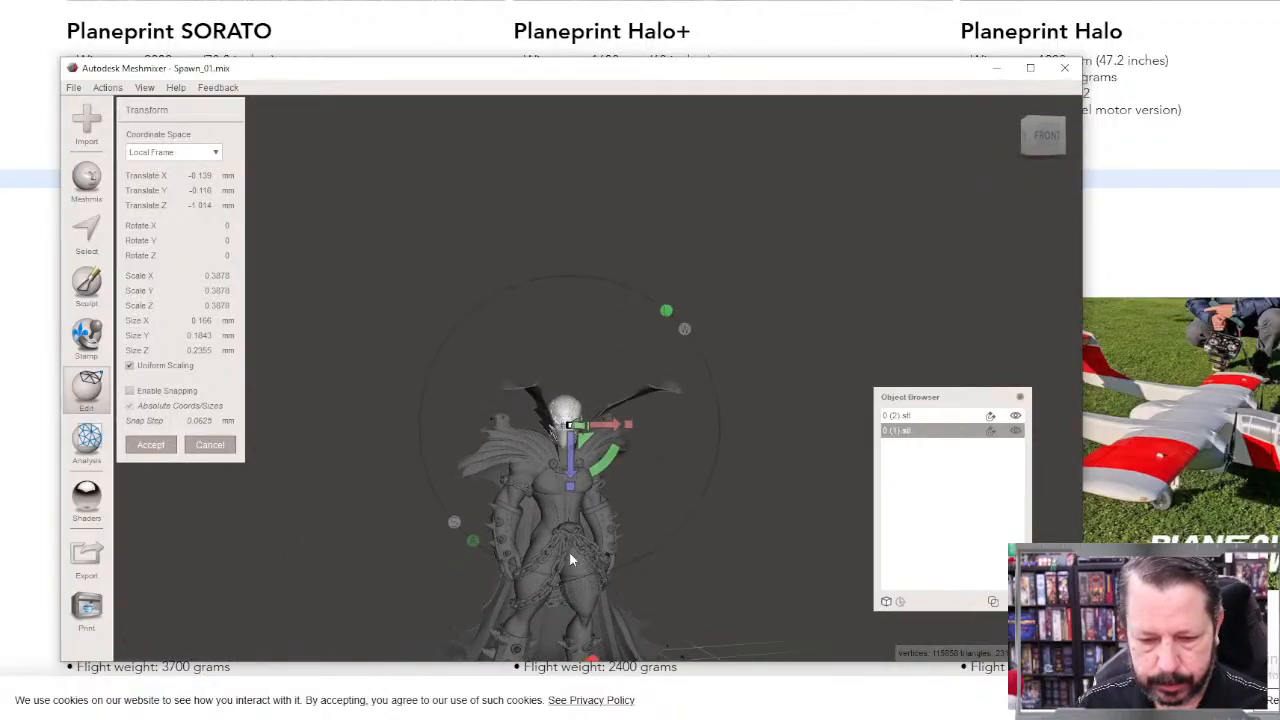
pyautogui.scroll(4, 541, 428)
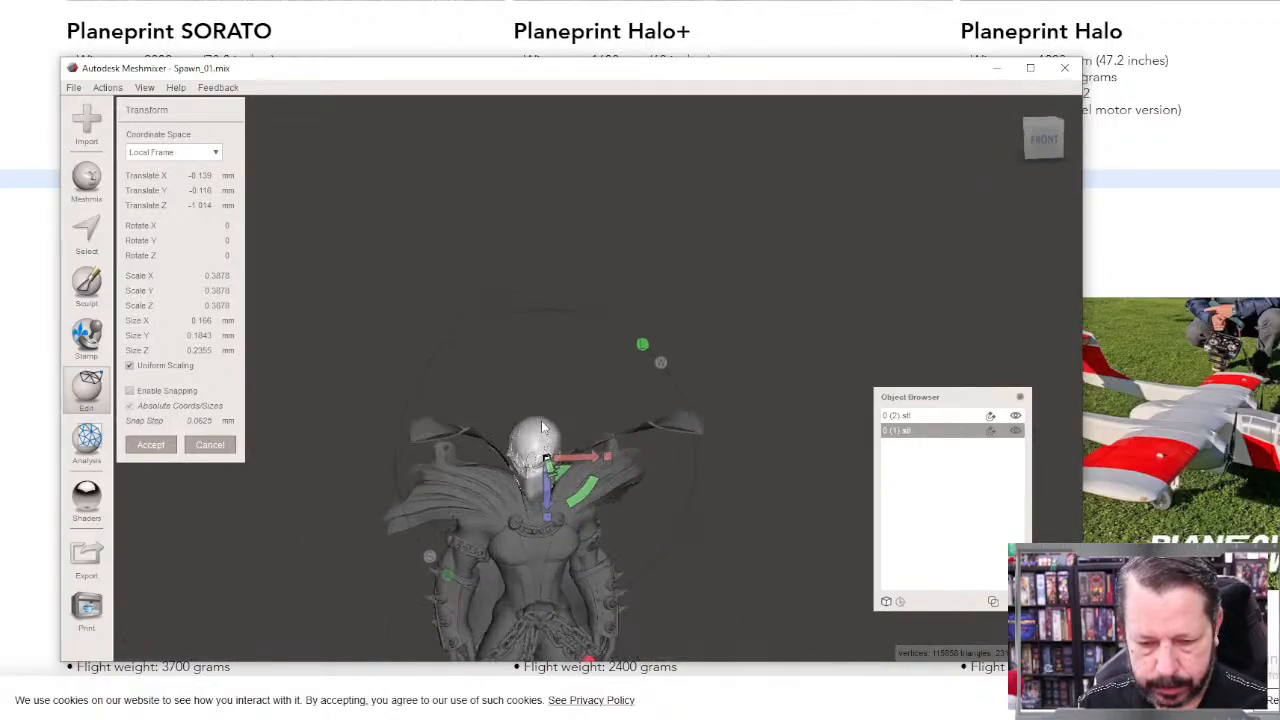
pyautogui.moveTo(547, 462); pyautogui.dragTo(537, 501)
pyautogui.moveTo(636, 599); pyautogui.dragTo(637, 521, button='right')
pyautogui.scroll(4, 634, 526)
pyautogui.scroll(-8, 629, 533)
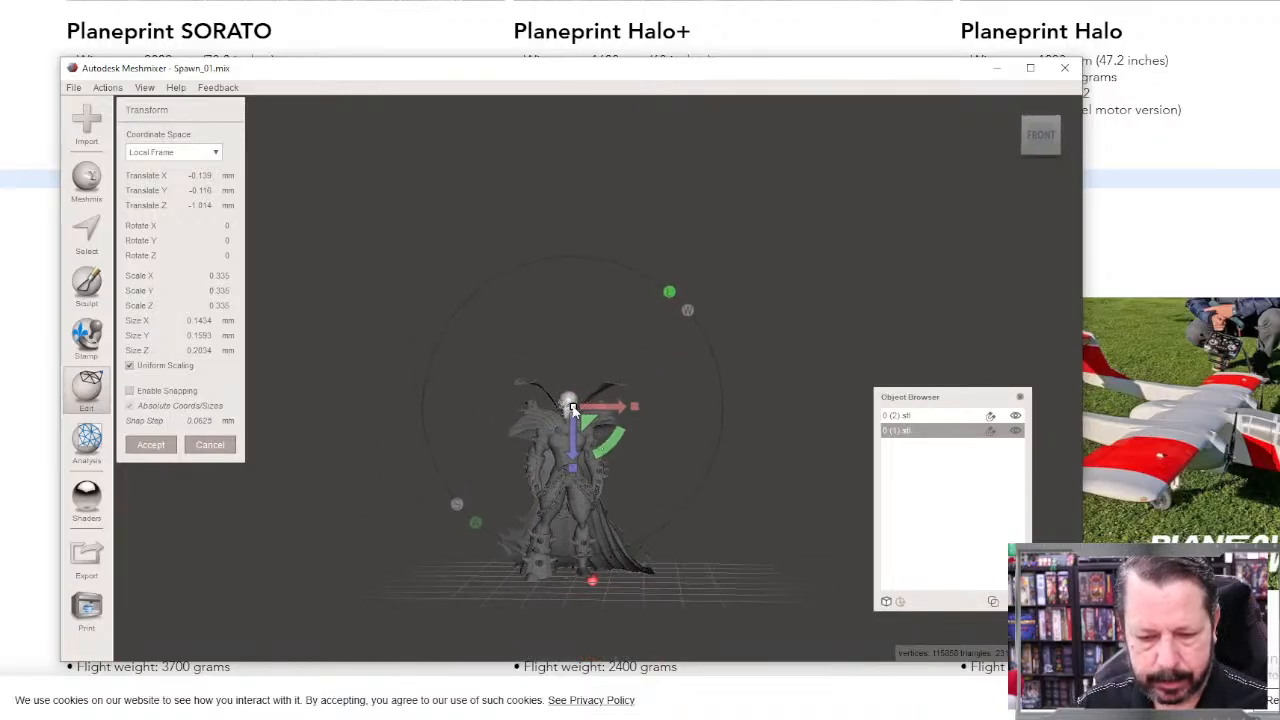
pyautogui.moveTo(573, 406); pyautogui.dragTo(576, 405)
pyautogui.moveTo(549, 505); pyautogui.dragTo(650, 575, button='right')
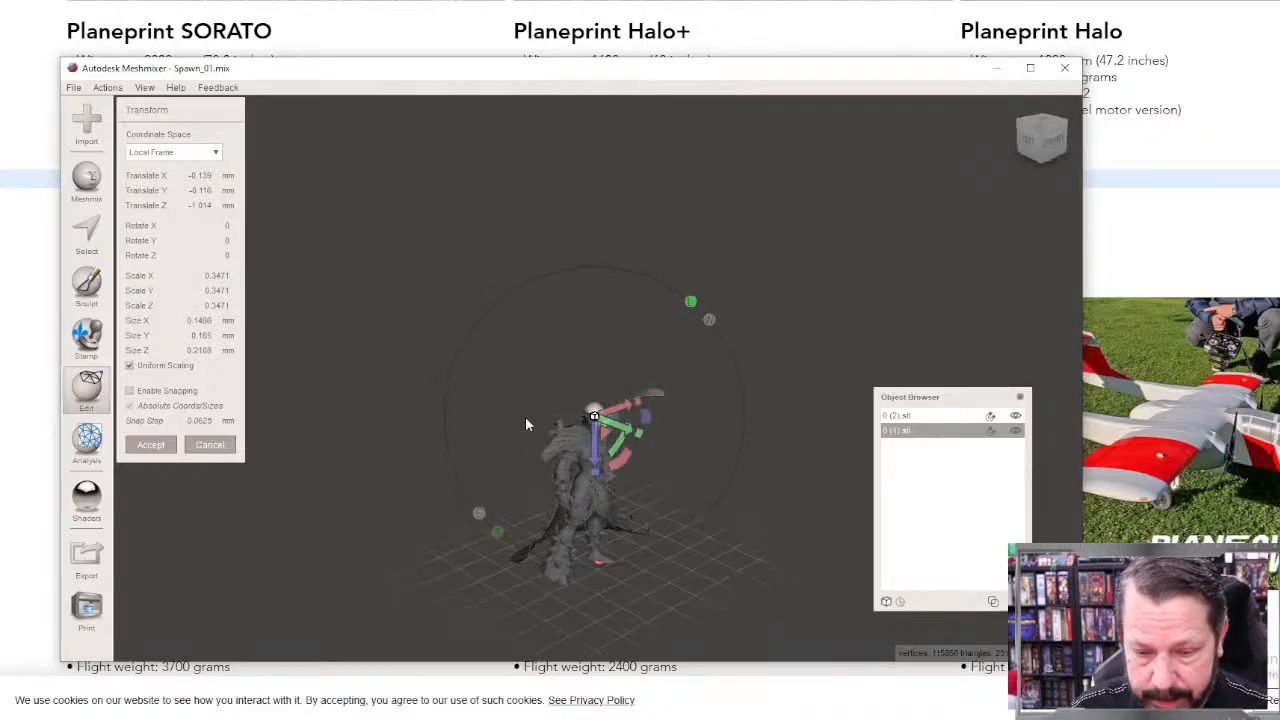
pyautogui.scroll(8, 526, 420)
pyautogui.scroll(5, 450, 489)
pyautogui.moveTo(450, 489); pyautogui.dragTo(430, 540, button='right')
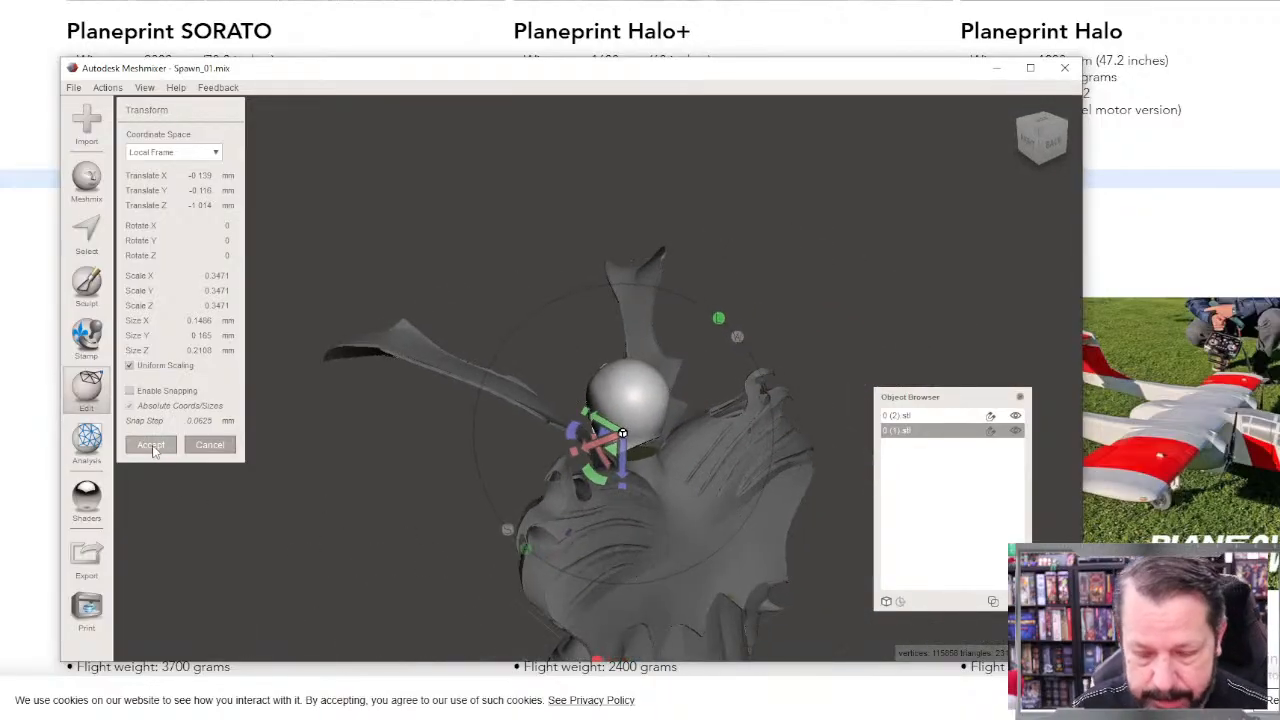
pyautogui.click(150, 445)
# Step: Examine the head's proportions and its joint with the neck from front and back, alternating between the head and body objects
pyautogui.moveTo(257, 506); pyautogui.dragTo(670, 384, button='right')
pyautogui.scroll(-8, 609, 460)
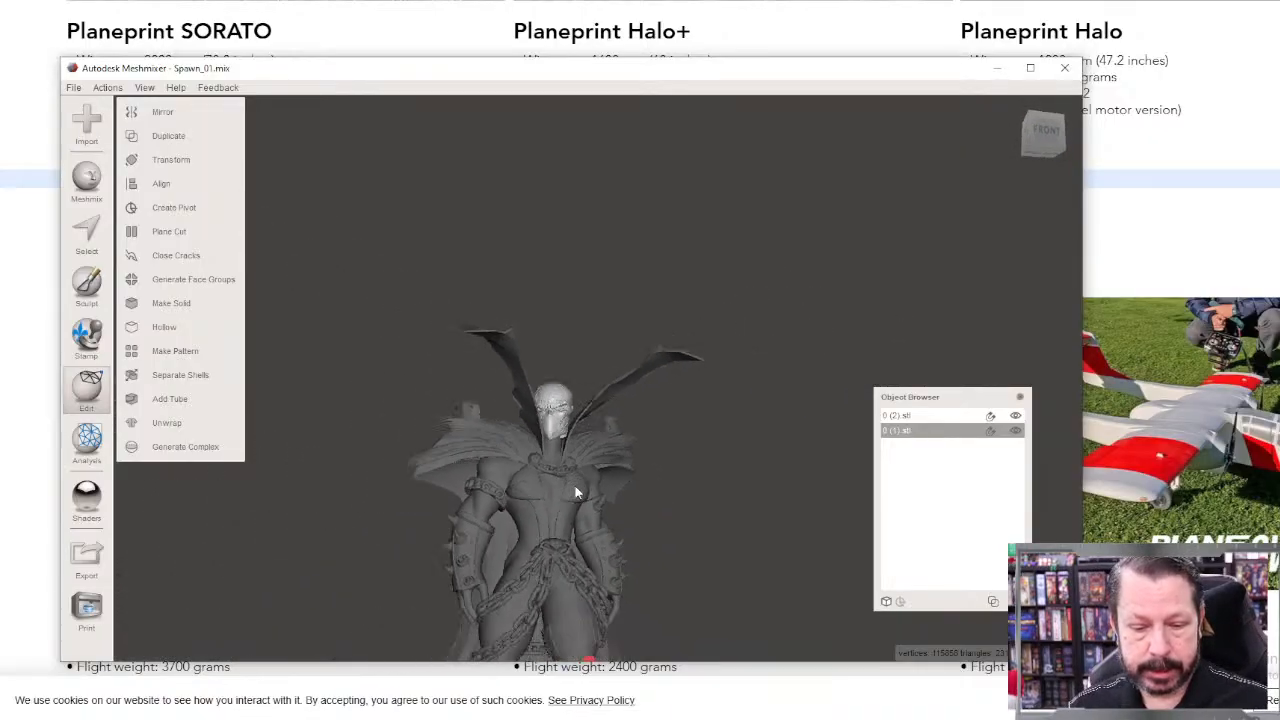
pyautogui.click(908, 416)
pyautogui.click(908, 429)
pyautogui.click(907, 414)
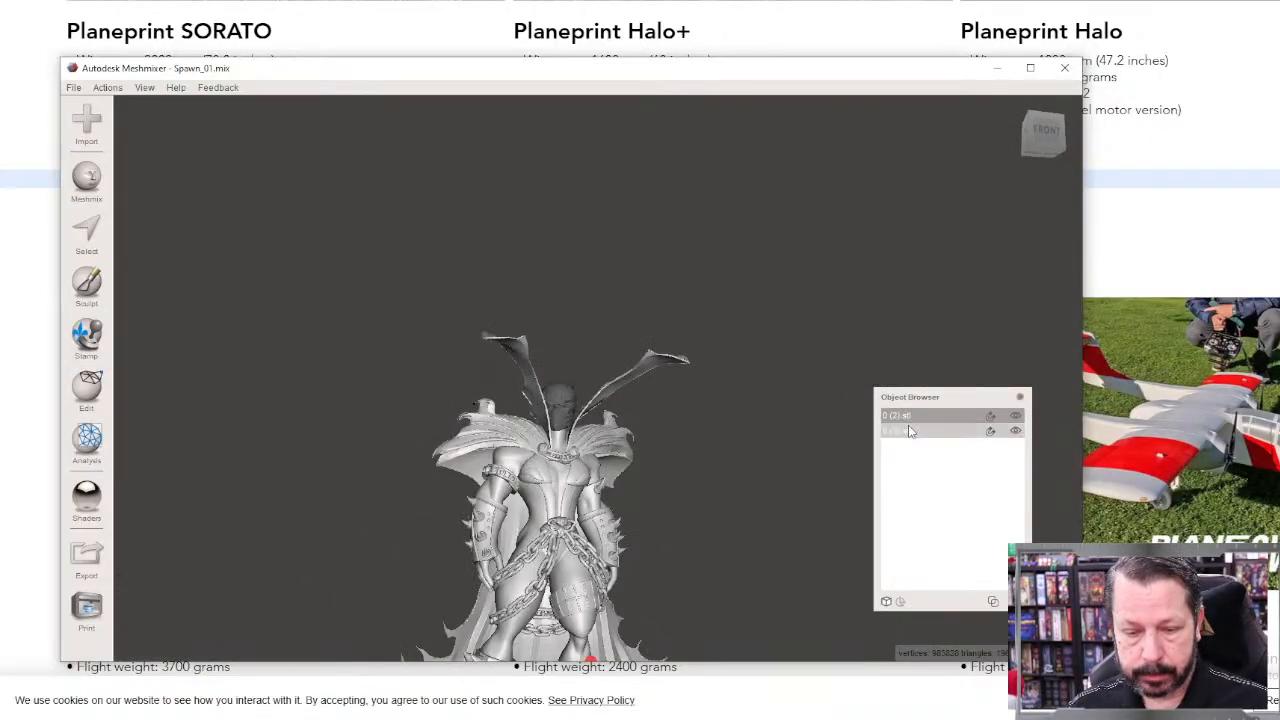
pyautogui.click(908, 428)
pyautogui.click(908, 415)
pyautogui.moveTo(590, 427); pyautogui.dragTo(521, 466, button='right')
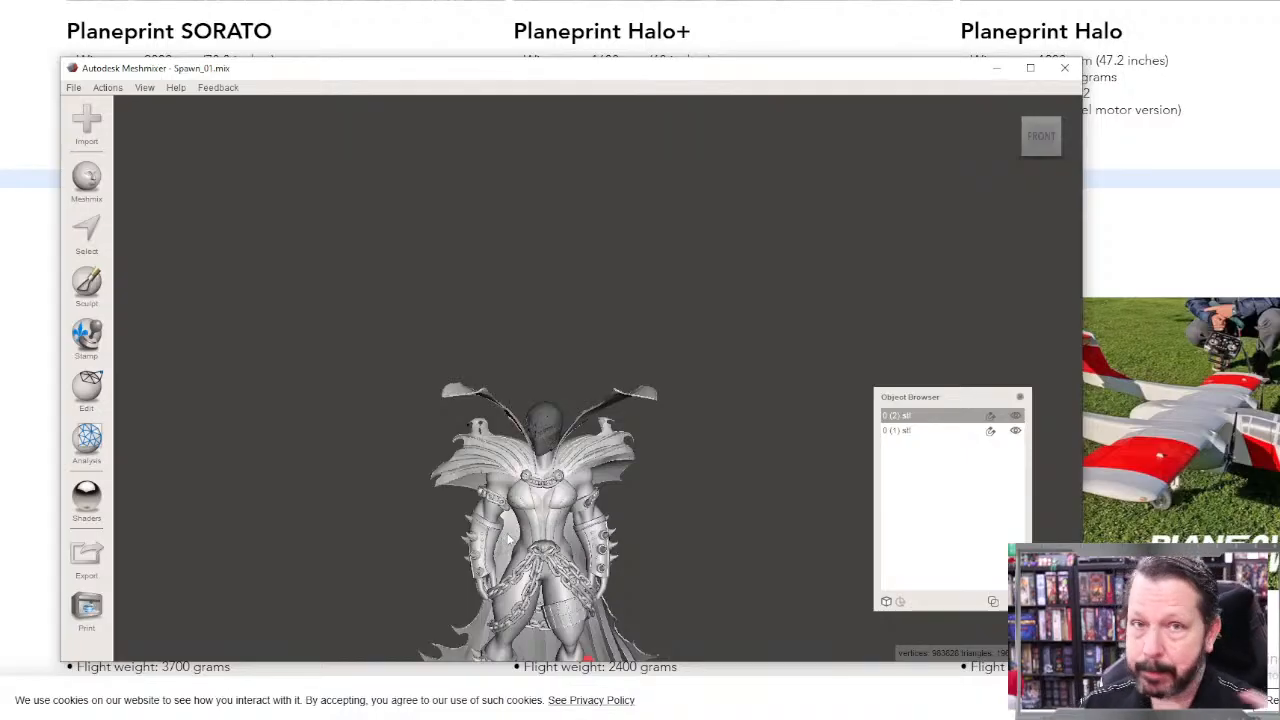
pyautogui.scroll(3, 510, 538)
pyautogui.scroll(5, 634, 447)
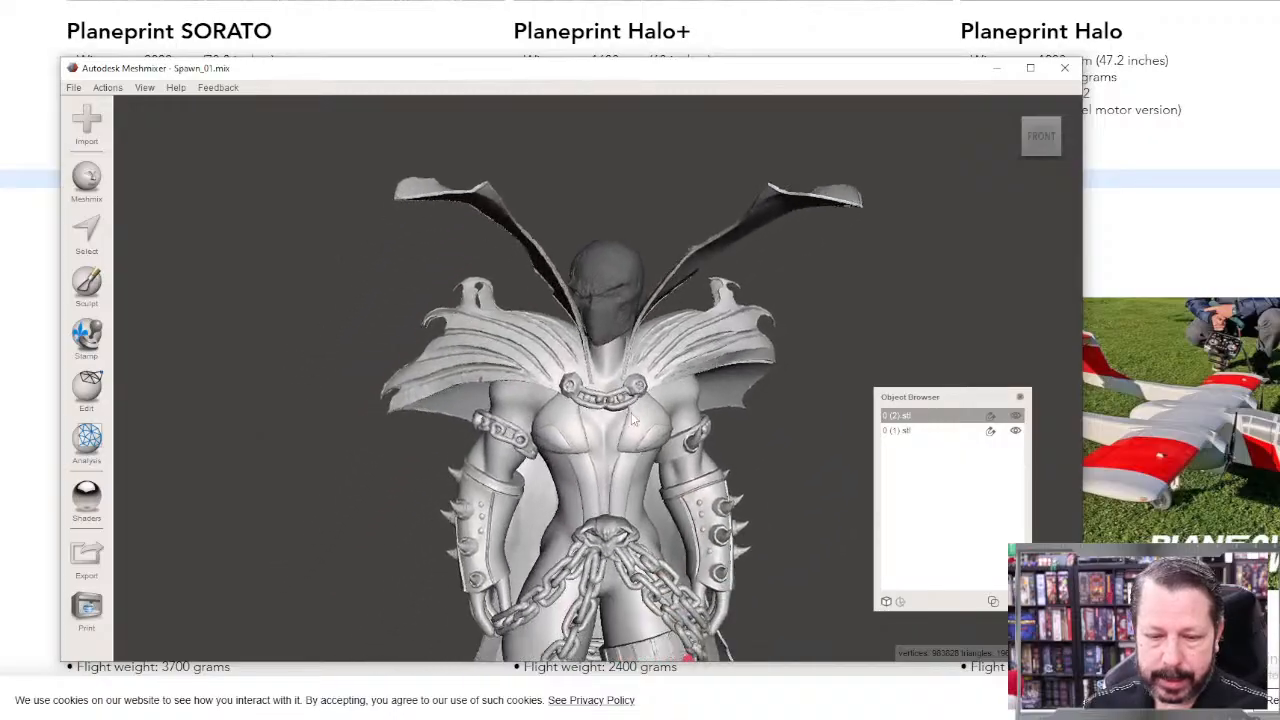
pyautogui.moveTo(634, 447); pyautogui.dragTo(282, 483, button='right')
pyautogui.scroll(5, 480, 366)
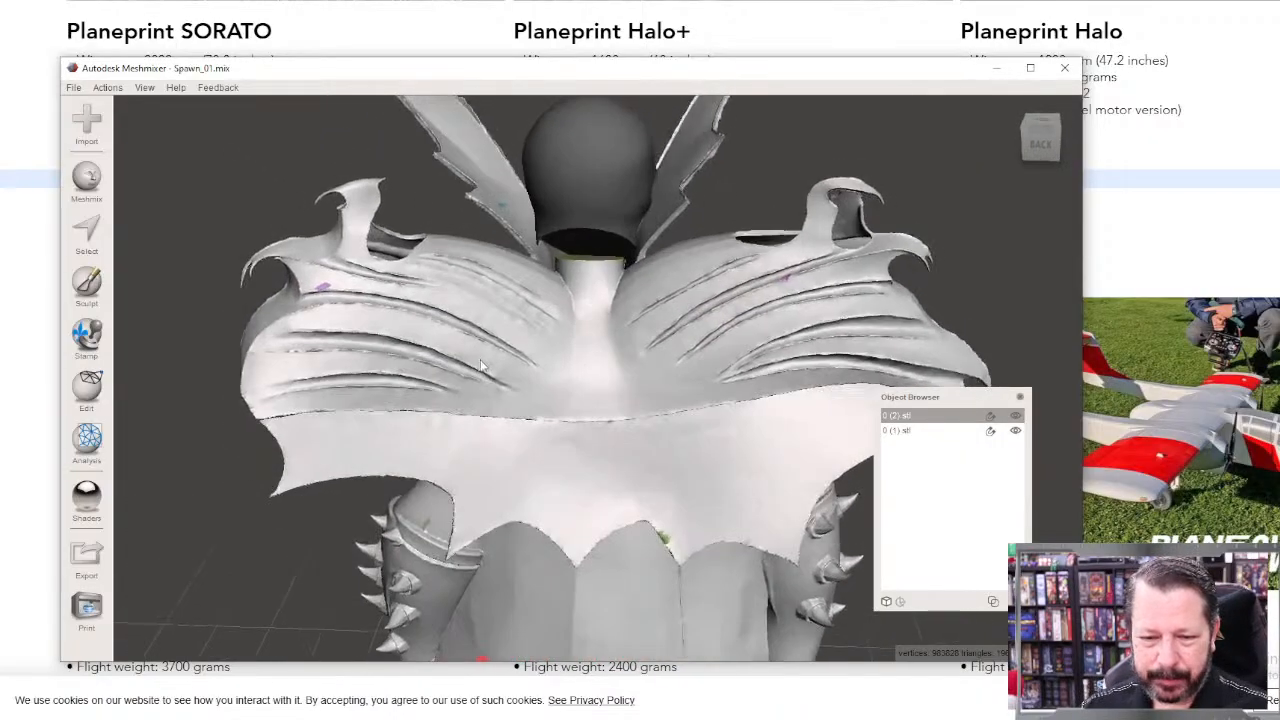
pyautogui.scroll(6, 577, 343)
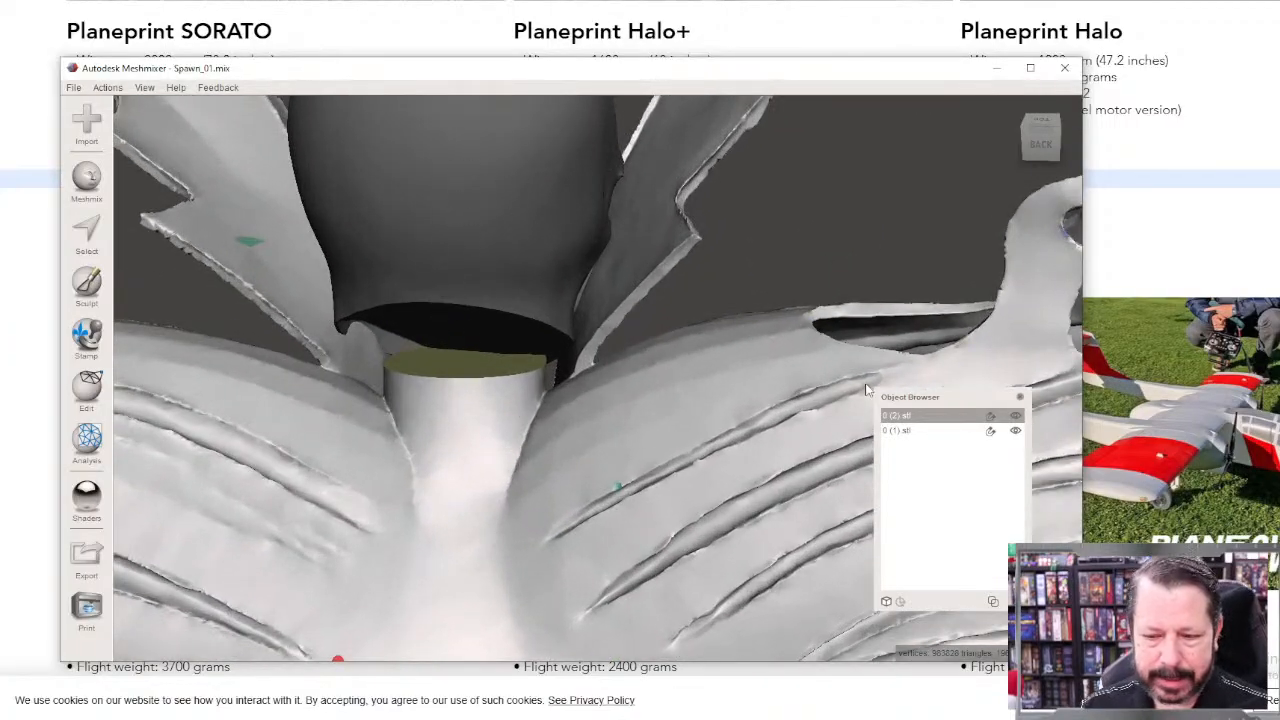
# Step: Make the head the active object and ready the Draw2 sculpting brush at size 24
pyautogui.click(911, 432)
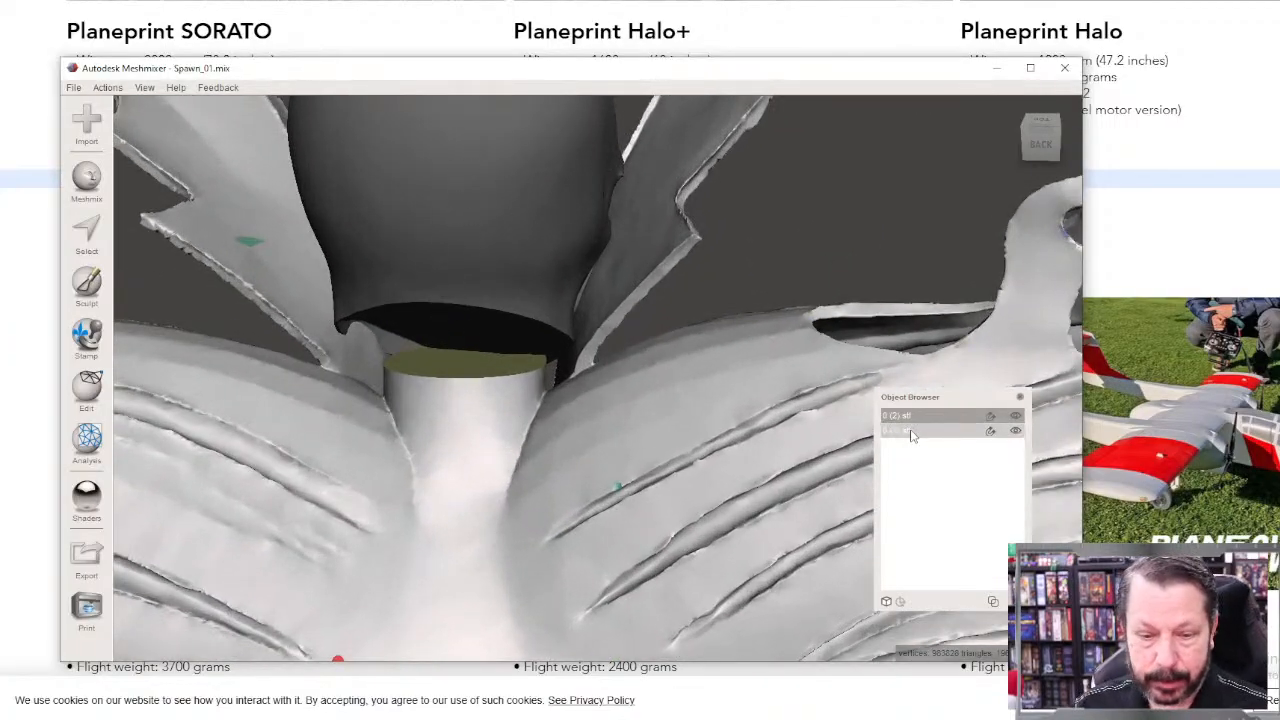
pyautogui.click(911, 433)
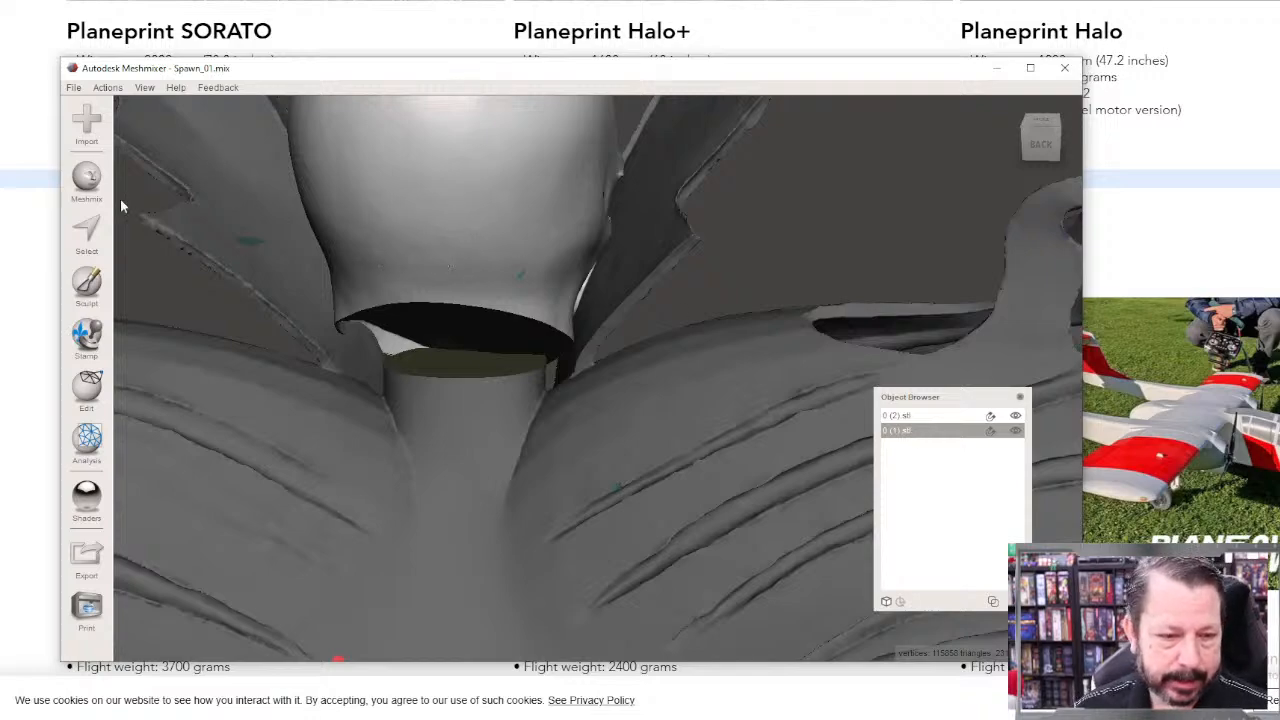
pyautogui.click(88, 285)
pyautogui.moveTo(145, 142)
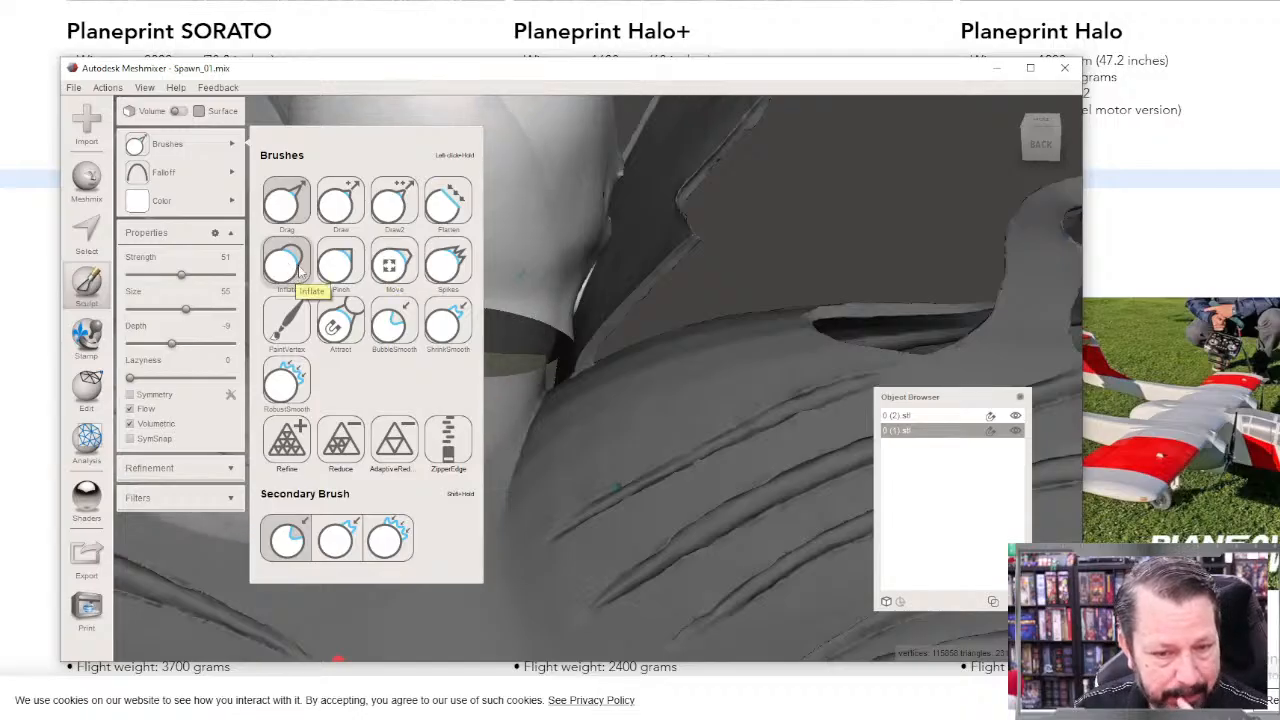
pyautogui.click(369, 209)
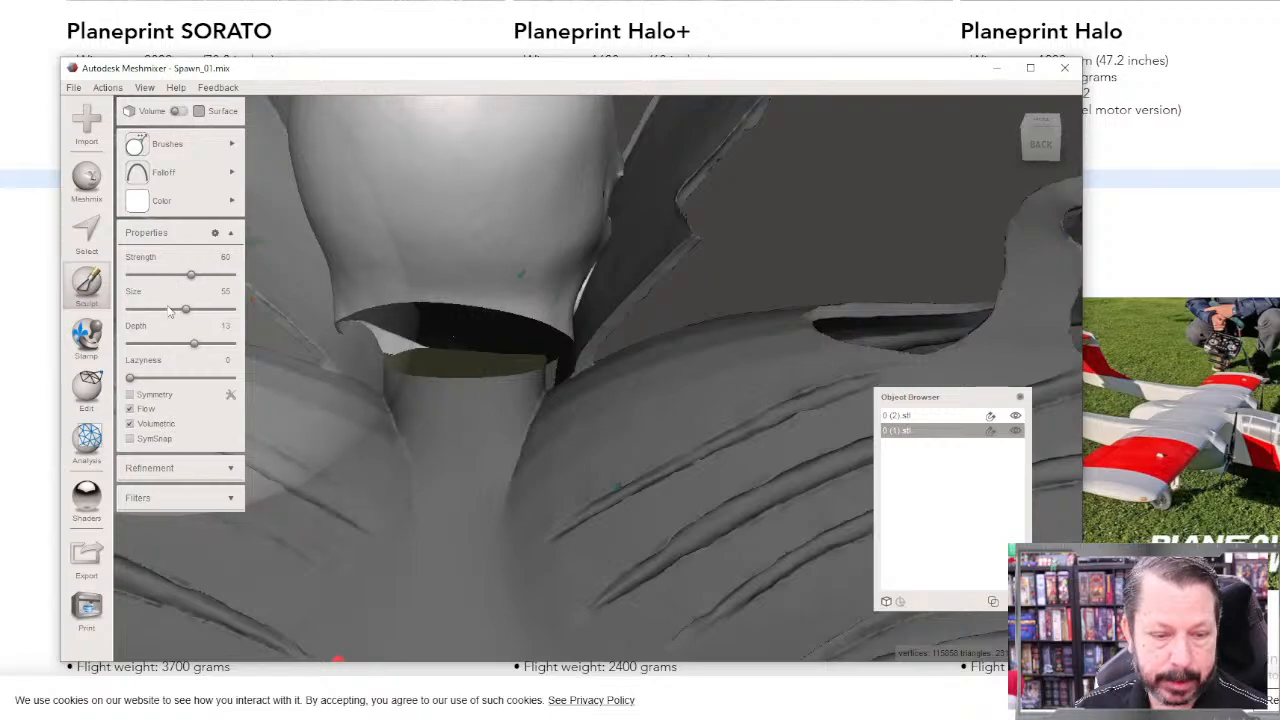
pyautogui.moveTo(185, 309); pyautogui.dragTo(158, 311)
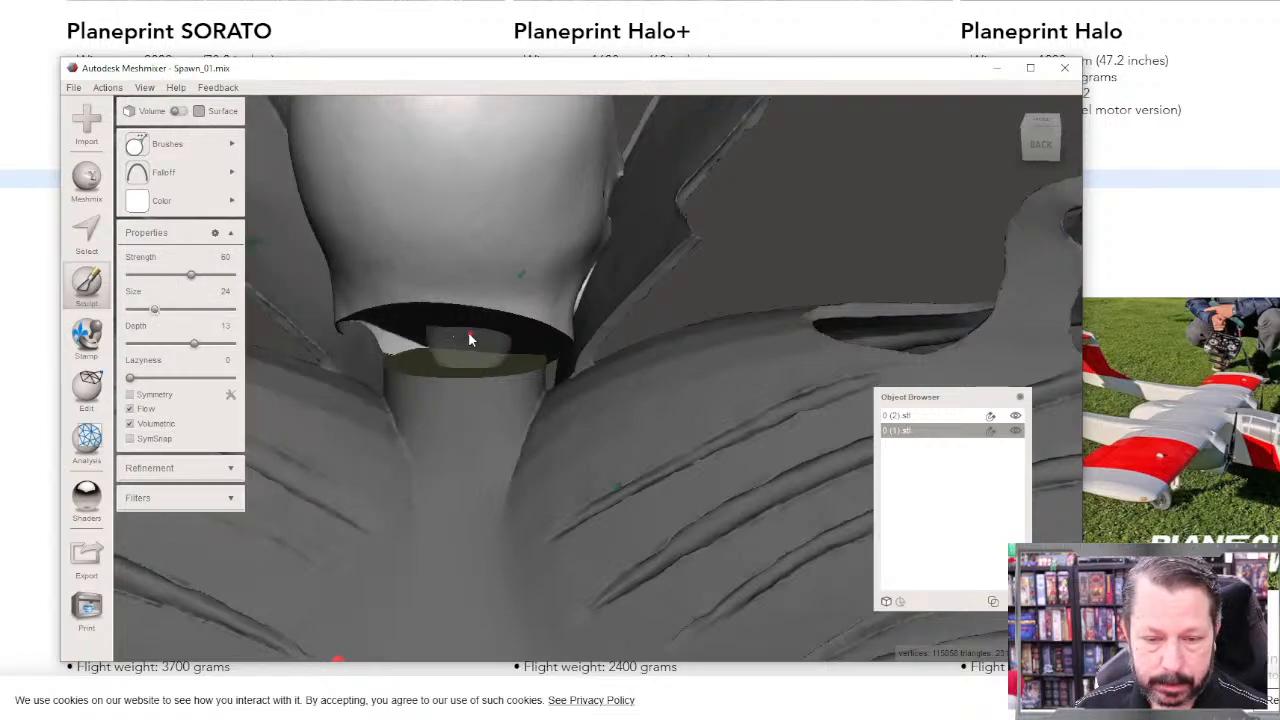
# Step: Sculpt the open rim at the back of the head's base towards the neck, enlarging the brush to size 38 along the way
pyautogui.moveTo(396, 308); pyautogui.dragTo(397, 340)
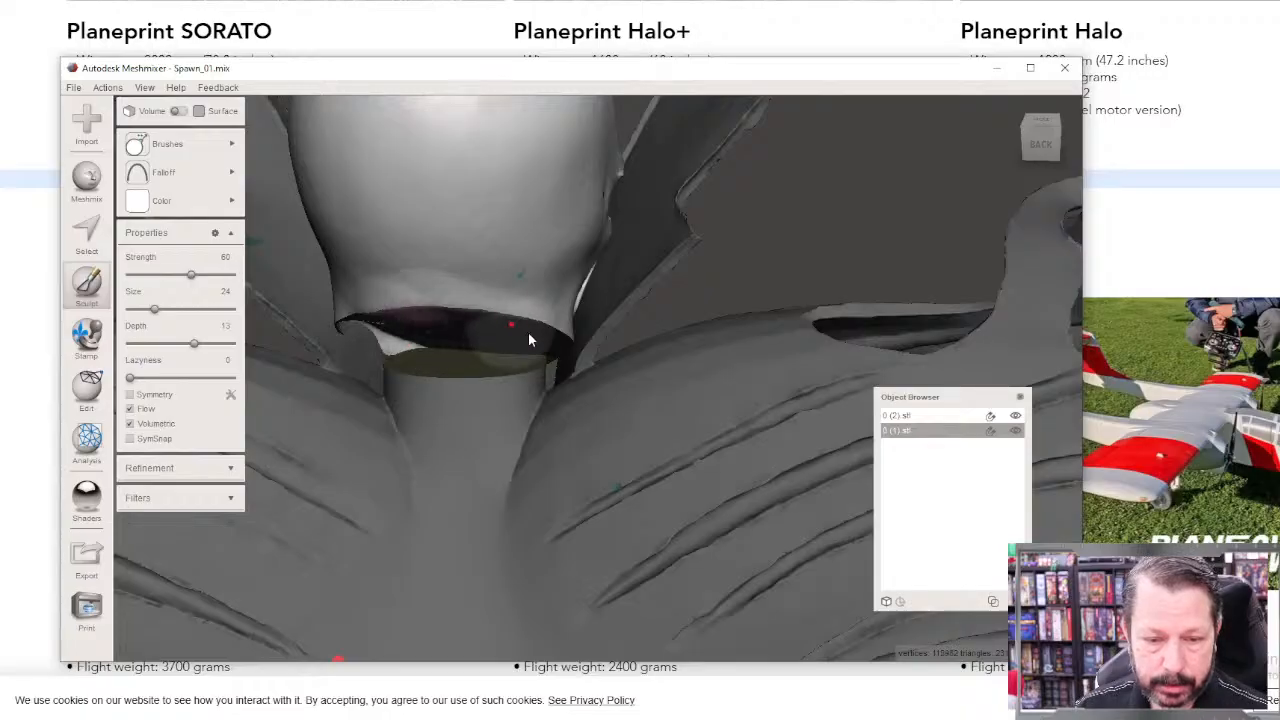
pyautogui.moveTo(530, 335)
pyautogui.mouseDown()
pyautogui.moveTo(563, 341)
pyautogui.moveTo(484, 347)
pyautogui.moveTo(399, 311)
pyautogui.moveTo(346, 326)
pyautogui.mouseUp()
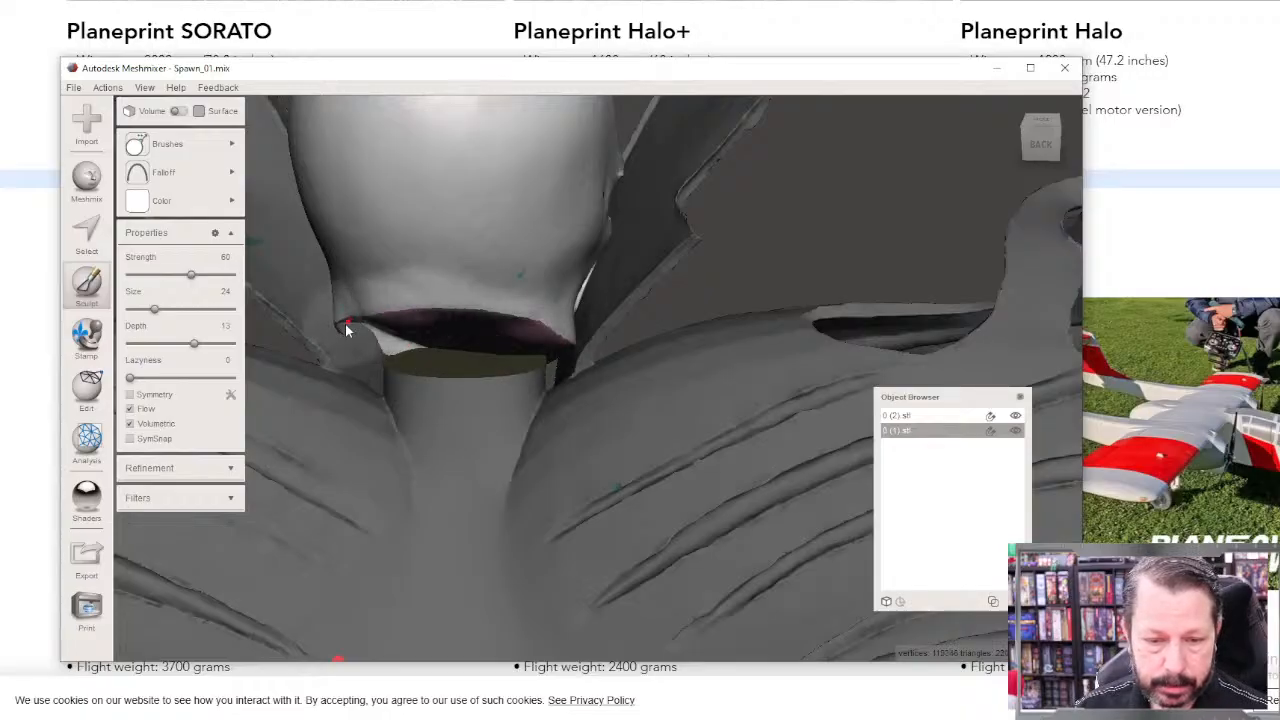
pyautogui.moveTo(408, 356)
pyautogui.mouseDown()
pyautogui.moveTo(529, 350)
pyautogui.moveTo(444, 327)
pyautogui.mouseUp()
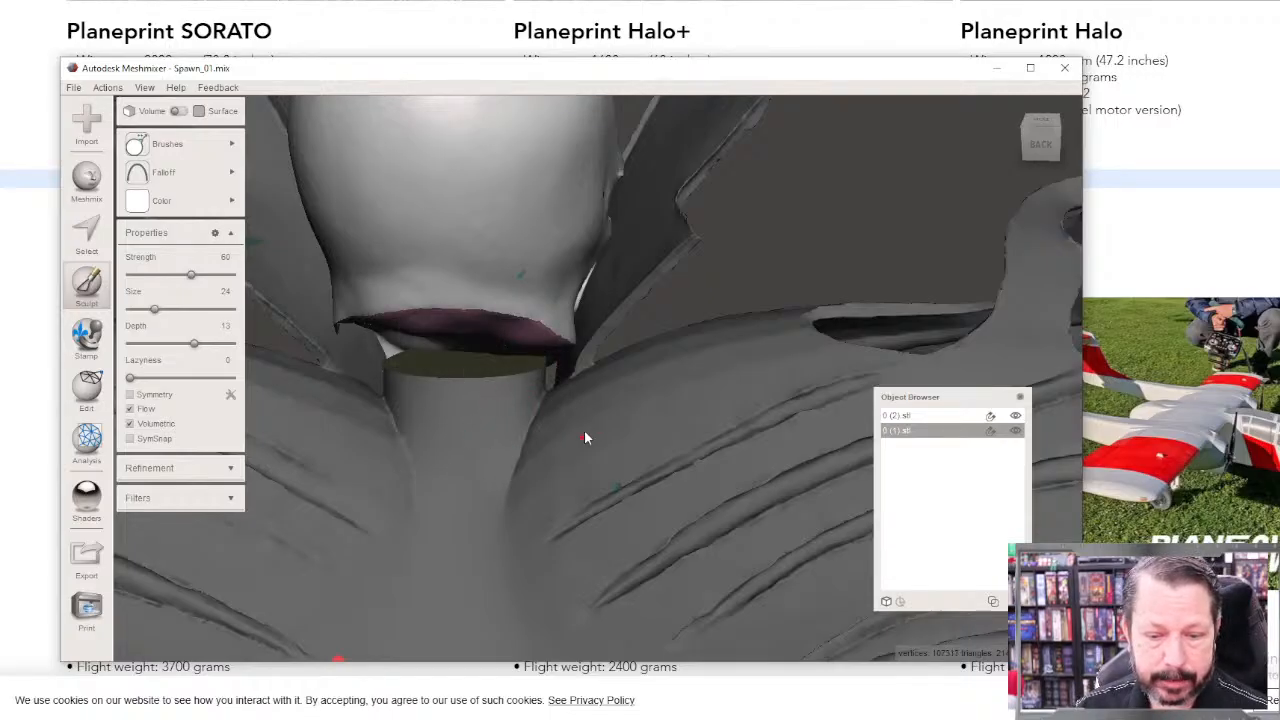
pyautogui.moveTo(343, 372); pyautogui.dragTo(338, 327)
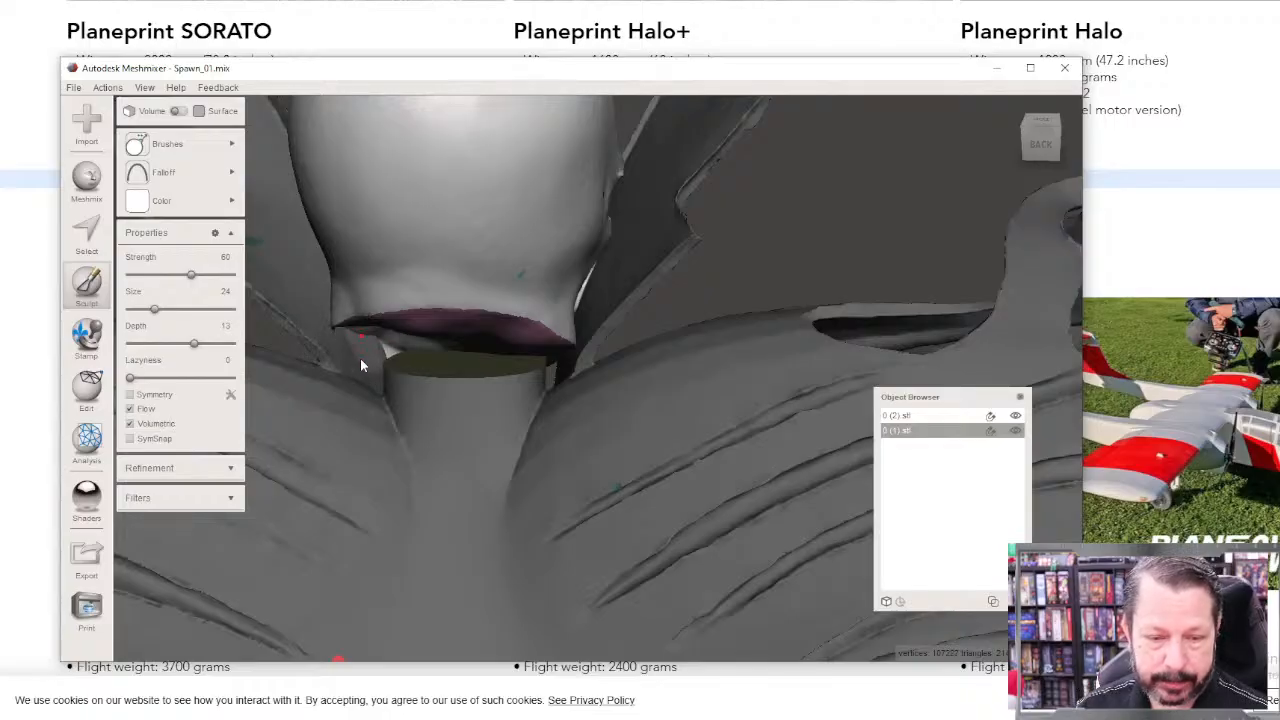
pyautogui.click(140, 200)
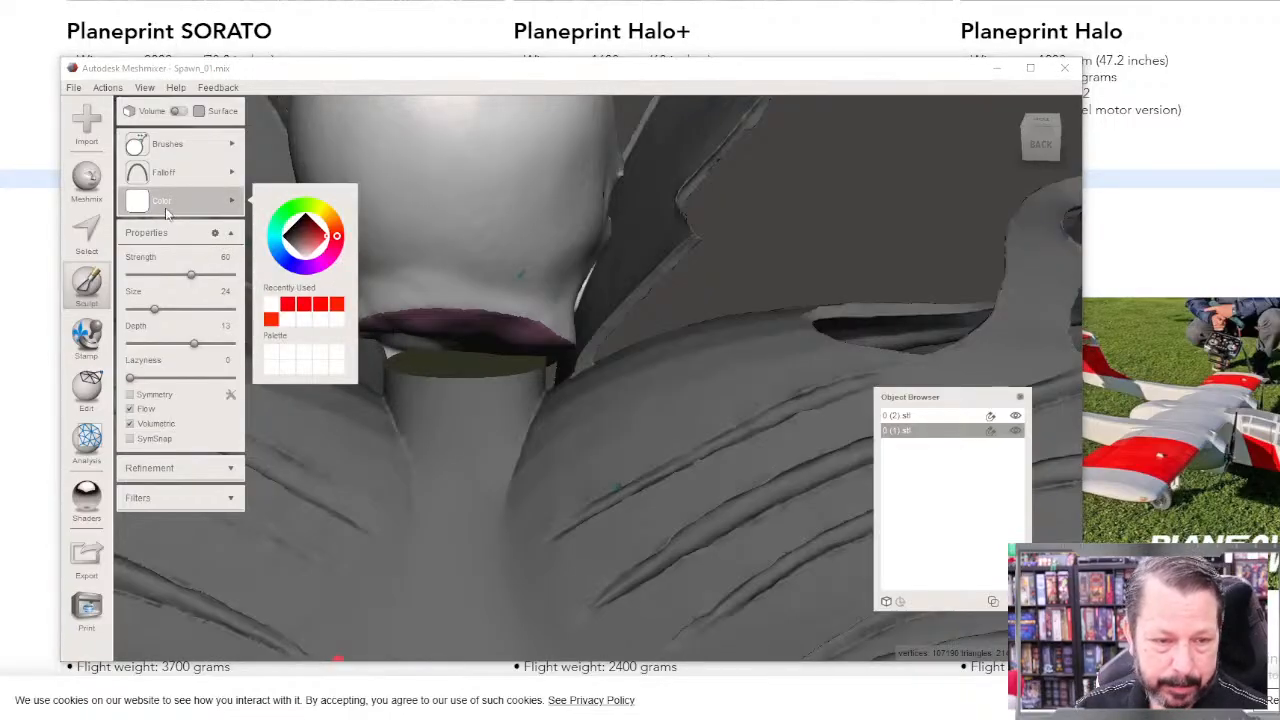
pyautogui.moveTo(155, 310); pyautogui.dragTo(169, 310)
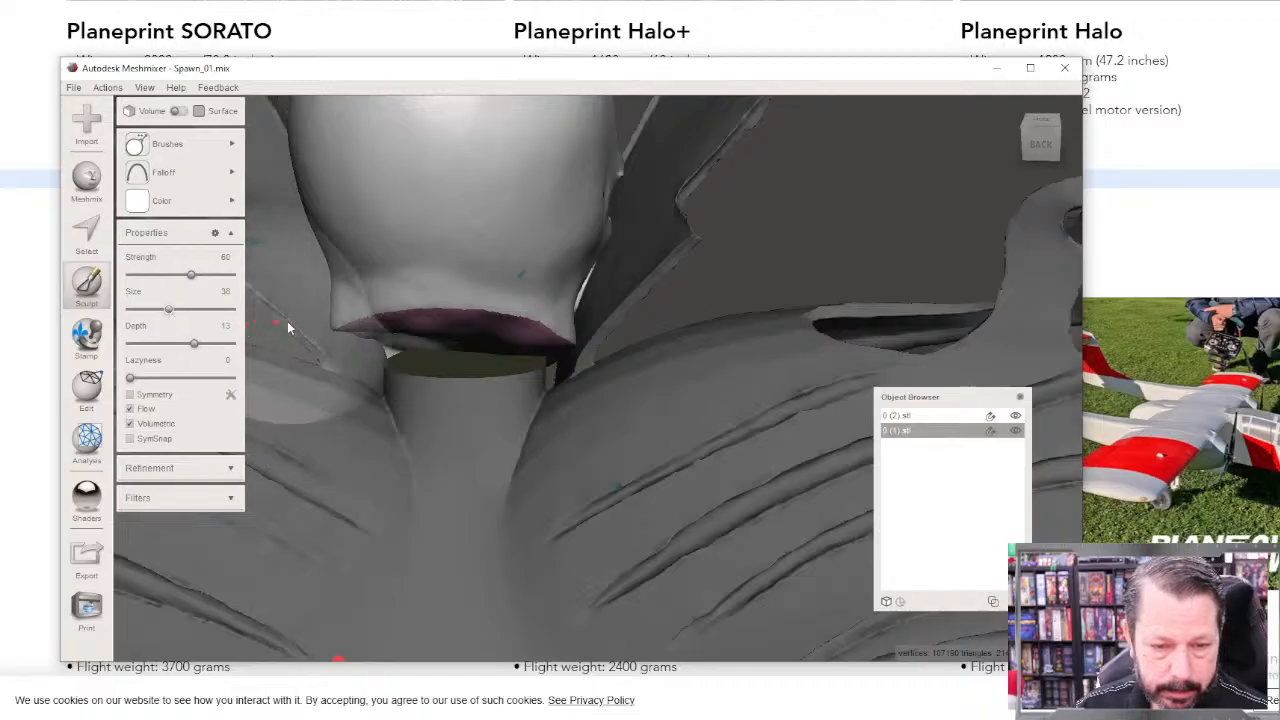
pyautogui.moveTo(434, 327)
pyautogui.mouseDown()
pyautogui.moveTo(436, 358)
pyautogui.moveTo(494, 380)
pyautogui.moveTo(430, 354)
pyautogui.moveTo(424, 378)
pyautogui.mouseUp()
# Step: Examine the head's fit on the figure and its joint with the neck from the front, back and side
pyautogui.moveTo(658, 465)
pyautogui.mouseDown(button='right')
pyautogui.moveTo(160, 450)
pyautogui.moveTo(155, 375)
pyautogui.moveTo(135, 335)
pyautogui.moveTo(78, 342)
pyautogui.moveTo(15, 385)
pyautogui.mouseUp(button='right')
pyautogui.moveTo(516, 416); pyautogui.dragTo(313, 419, button='right')
pyautogui.moveTo(324, 443)
pyautogui.mouseDown()
pyautogui.moveTo(366, 443)
pyautogui.moveTo(349, 420)
pyautogui.moveTo(364, 469)
pyautogui.moveTo(315, 426)
pyautogui.moveTo(342, 464)
pyautogui.moveTo(495, 448)
pyautogui.moveTo(486, 480)
pyautogui.moveTo(437, 486)
pyautogui.moveTo(331, 481)
pyautogui.moveTo(303, 466)
pyautogui.moveTo(471, 450)
pyautogui.moveTo(477, 522)
pyautogui.mouseUp()
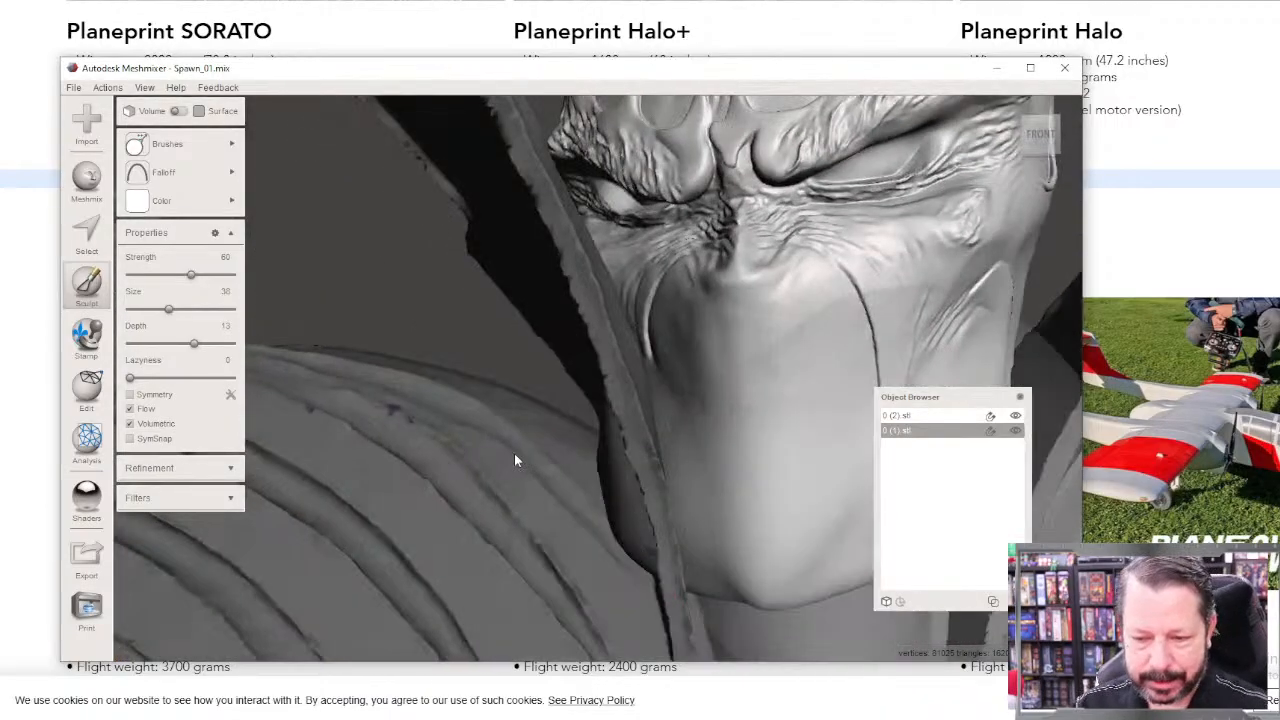
pyautogui.scroll(3, 533, 412)
pyautogui.scroll(-10, 531, 416)
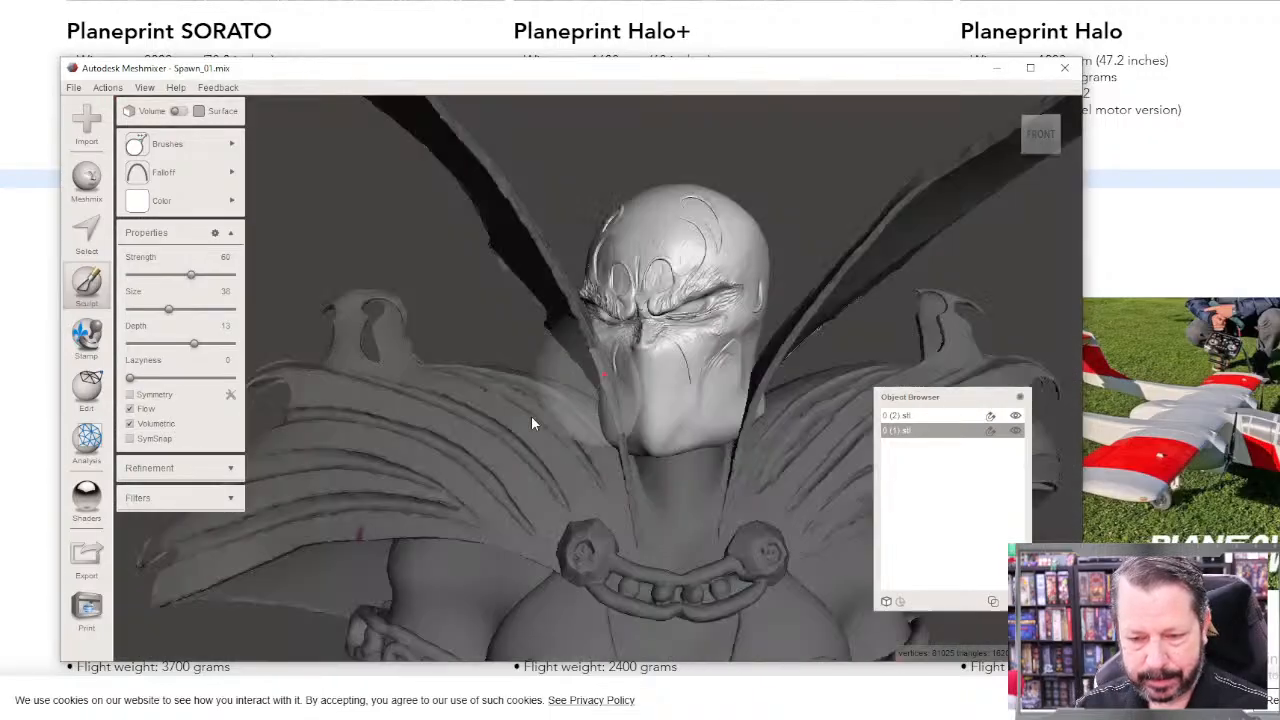
pyautogui.scroll(-3, 531, 416)
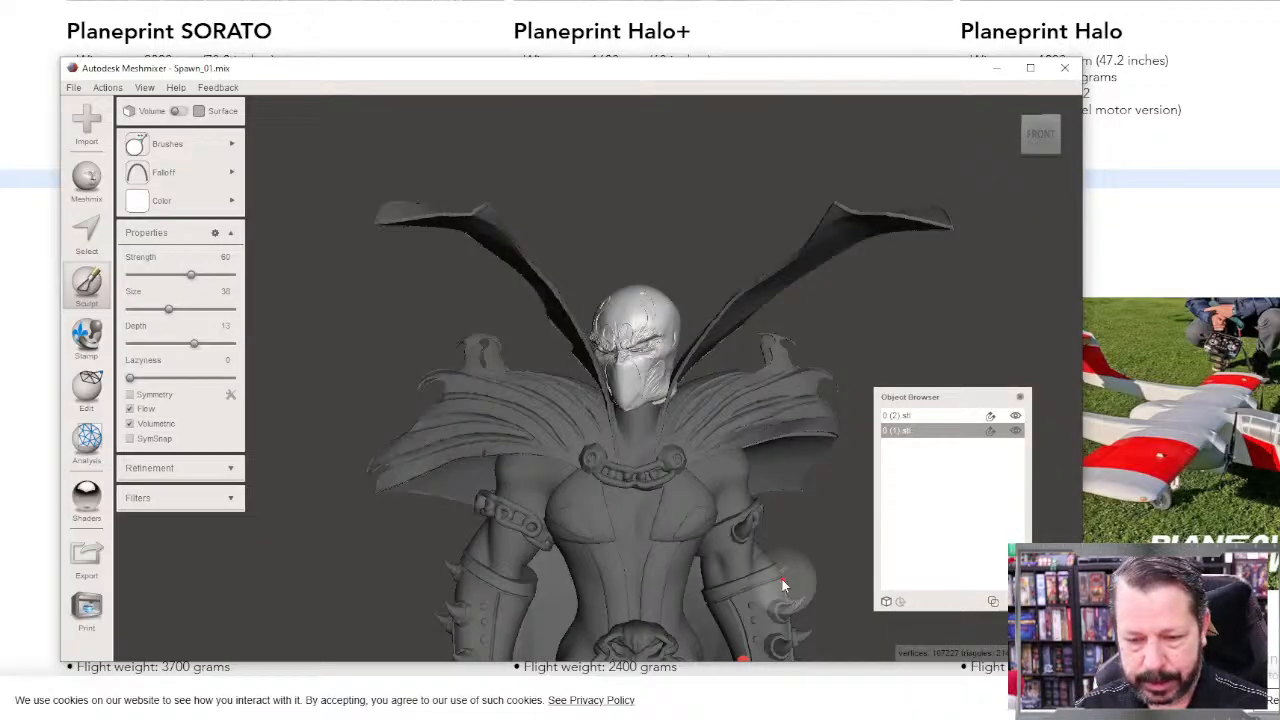
pyautogui.moveTo(780, 573); pyautogui.dragTo(471, 440, button='right')
pyautogui.scroll(-2, 540, 405)
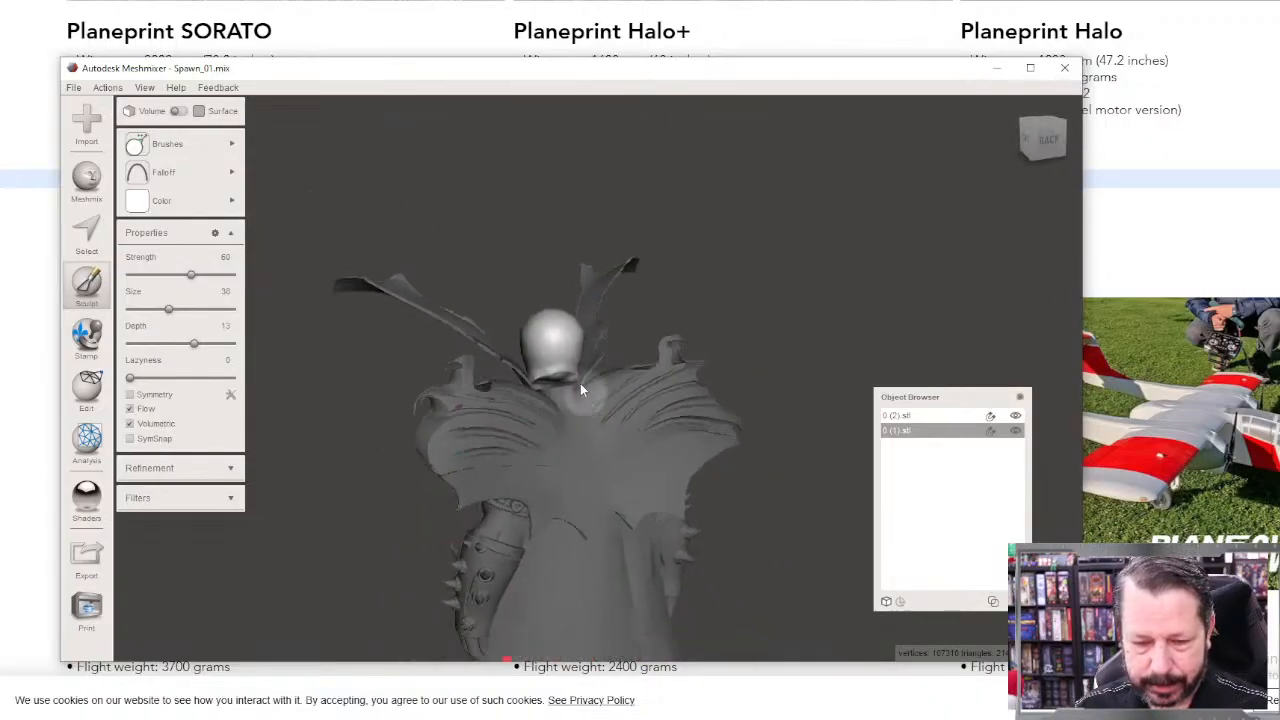
pyautogui.scroll(8, 570, 378)
pyautogui.moveTo(535, 480); pyautogui.dragTo(552, 420, button='right')
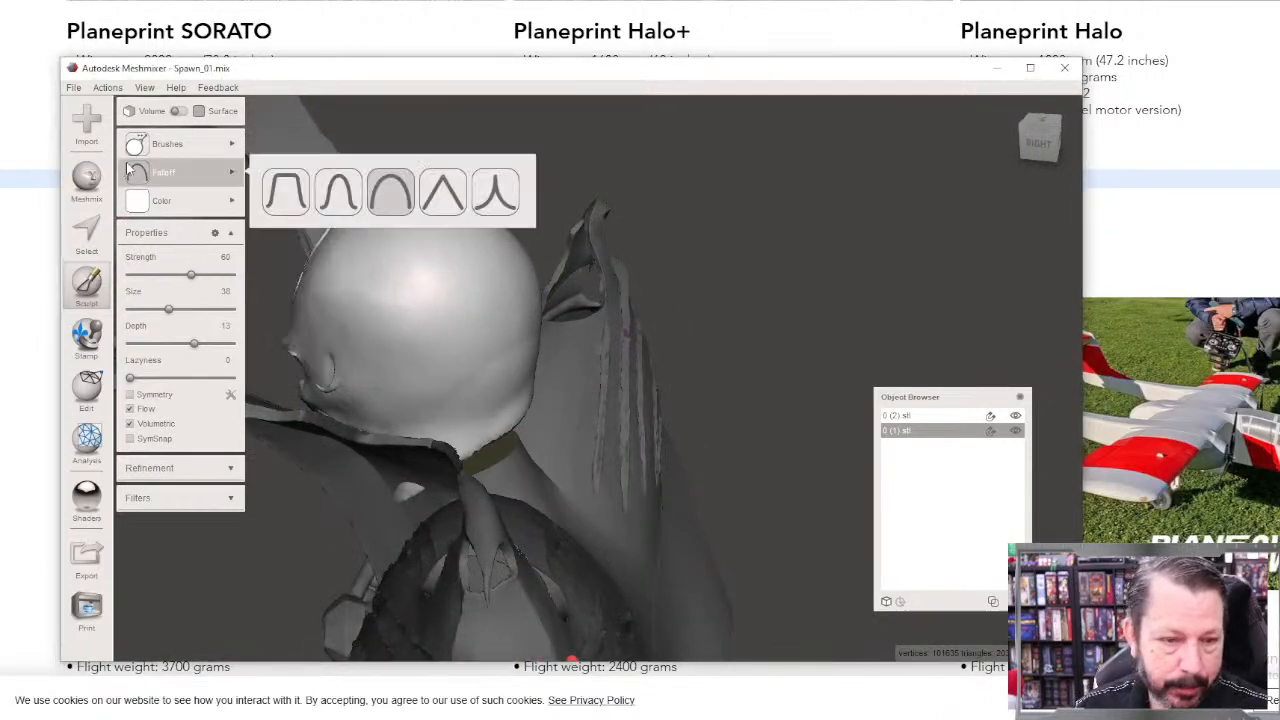
# Step: Pull the back rim of the head's base down over the body's neck with the Move sculpting brush
pyautogui.moveTo(167, 143)
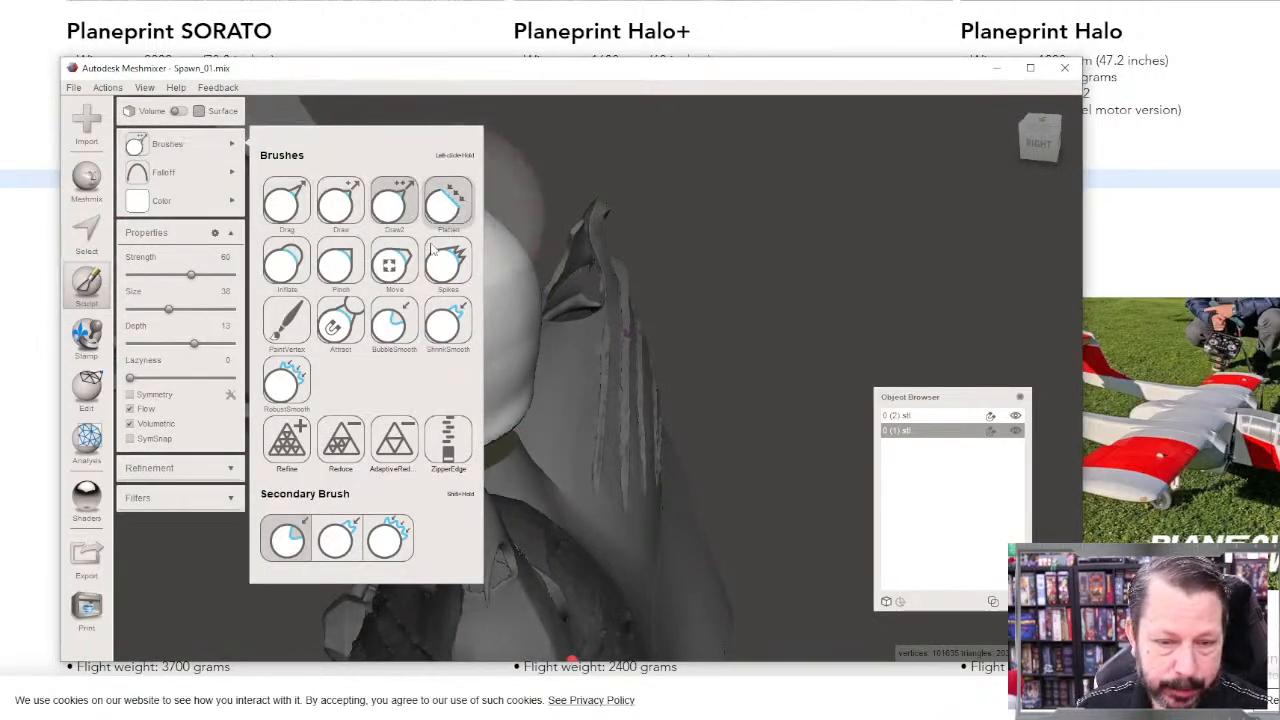
pyautogui.click(394, 270)
pyautogui.moveTo(488, 436); pyautogui.dragTo(580, 506)
pyautogui.moveTo(580, 509); pyautogui.dragTo(509, 400, button='right')
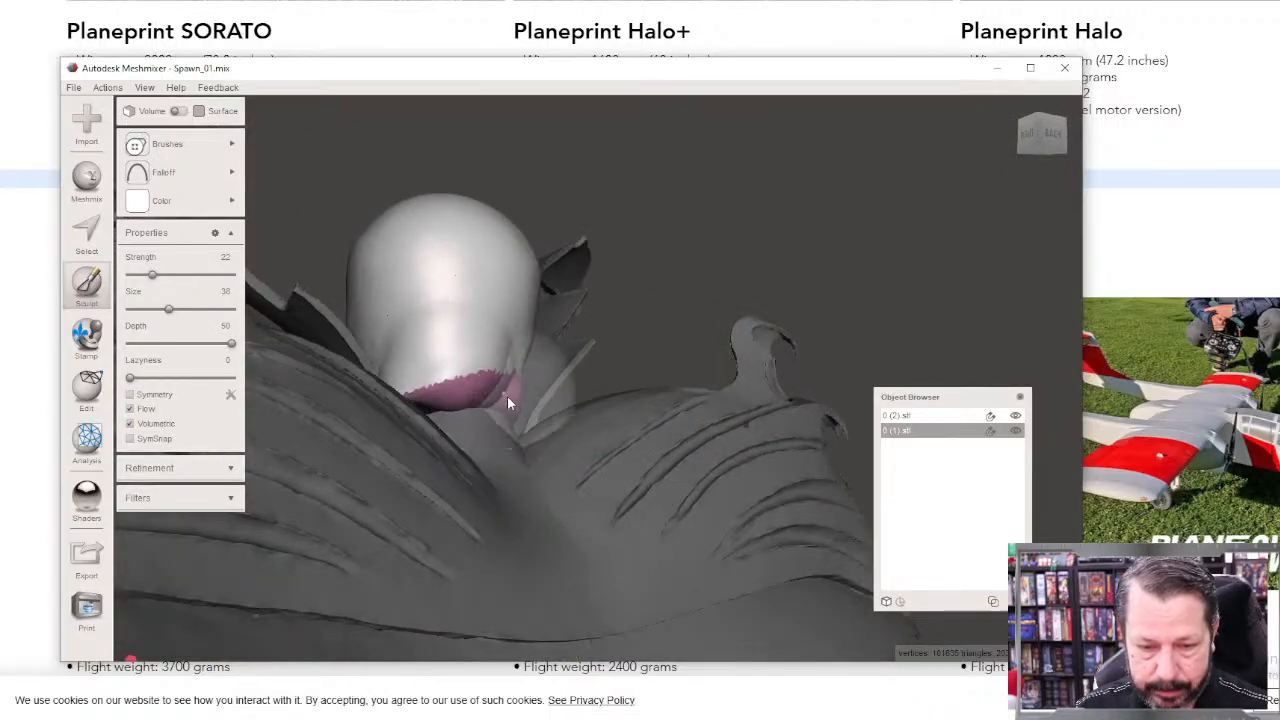
pyautogui.moveTo(470, 464); pyautogui.dragTo(440, 488, button='right')
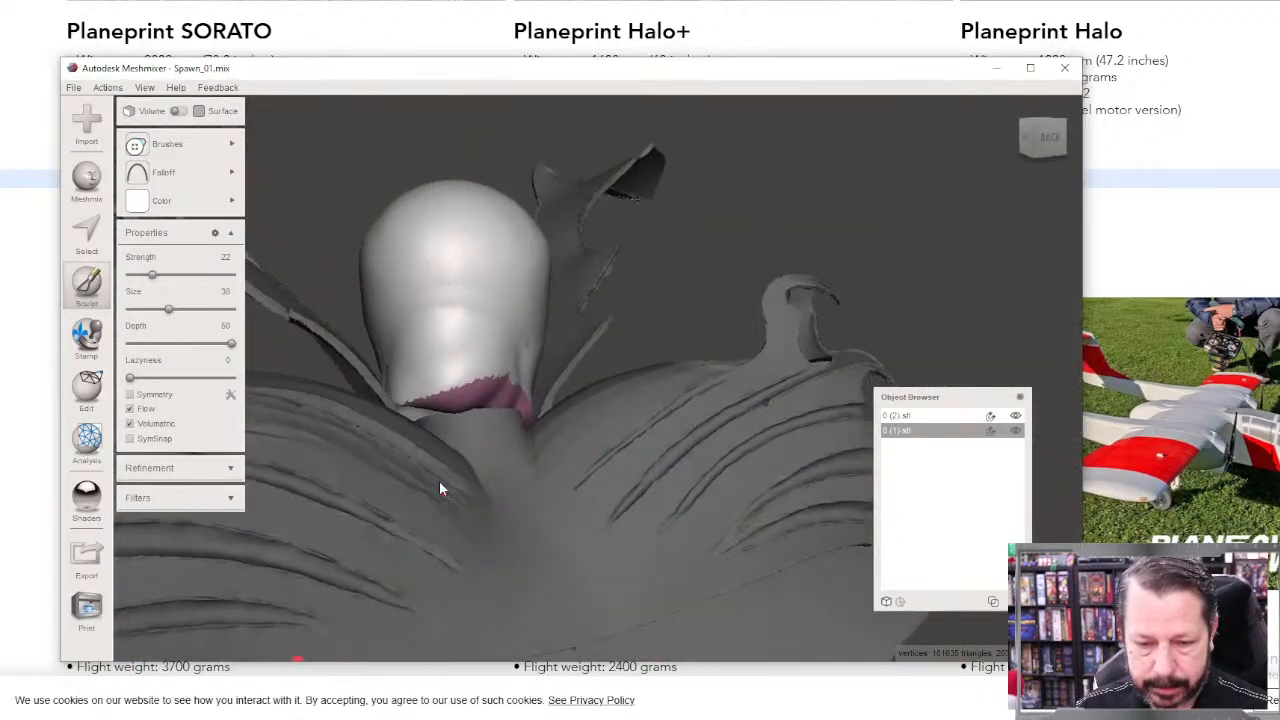
pyautogui.moveTo(423, 413)
pyautogui.mouseDown()
pyautogui.moveTo(434, 435)
pyautogui.moveTo(491, 431)
pyautogui.mouseUp()
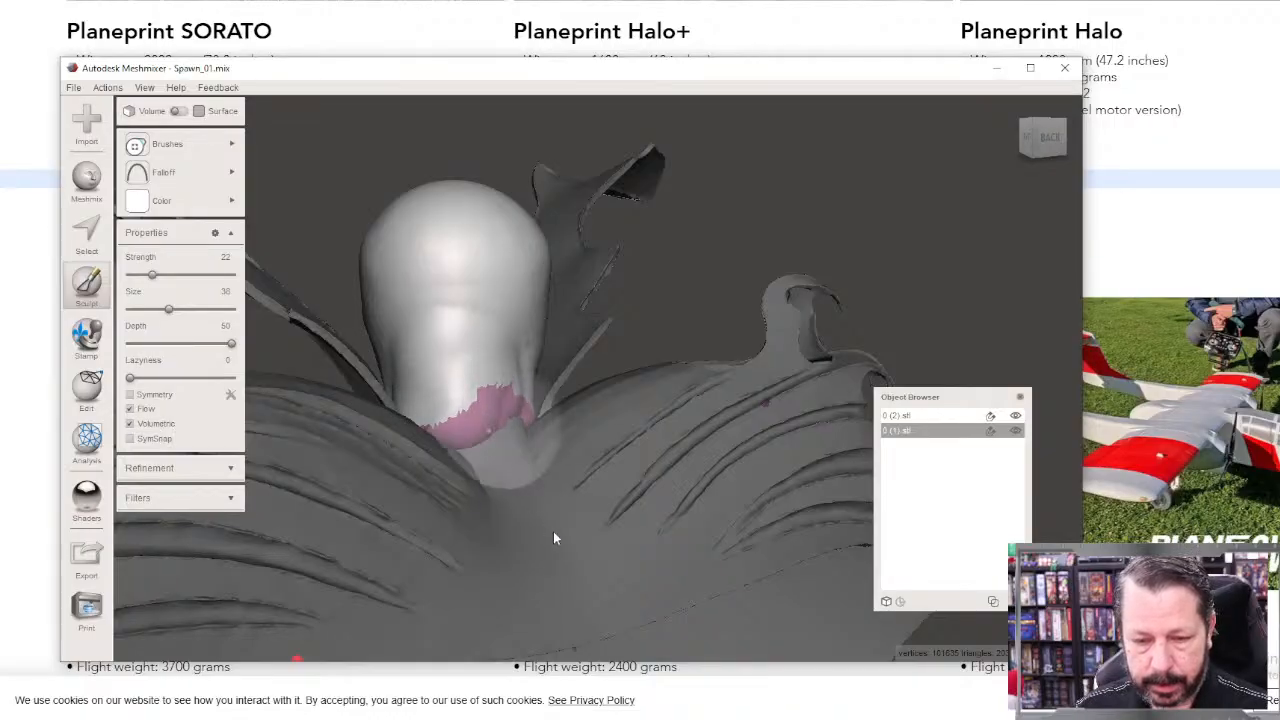
# Step: Merge the head and body objects with a Boolean Union
pyautogui.moveTo(554, 534)
pyautogui.mouseDown(button='right')
pyautogui.moveTo(423, 520)
pyautogui.moveTo(381, 570)
pyautogui.moveTo(600, 597)
pyautogui.moveTo(854, 534)
pyautogui.moveTo(760, 509)
pyautogui.mouseUp(button='right')
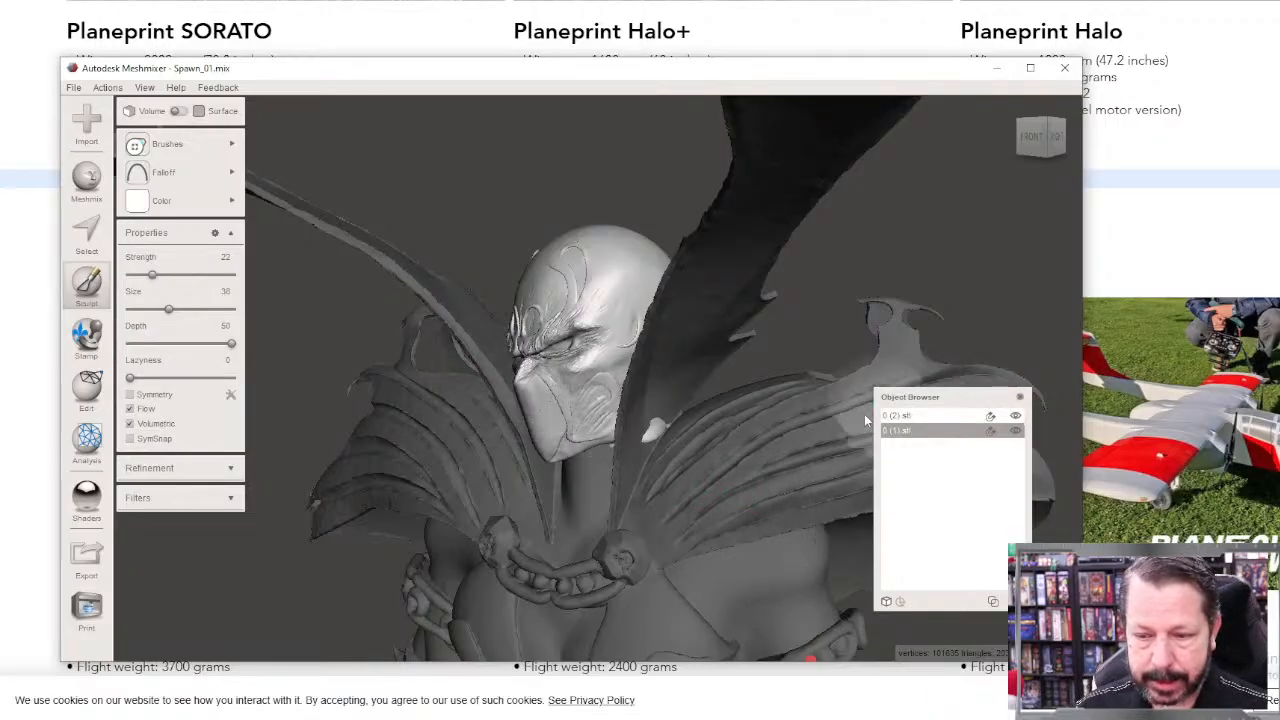
pyautogui.keyDown('shift'); pyautogui.click(912, 417); pyautogui.keyUp('shift')
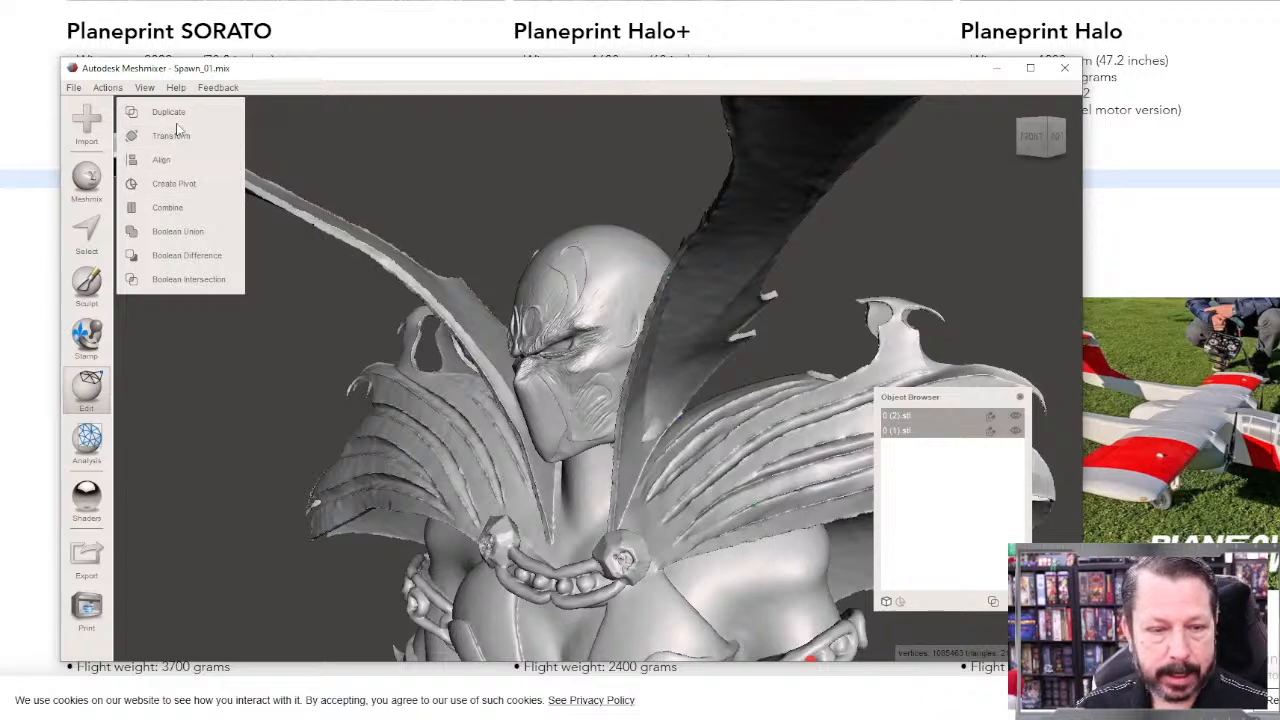
pyautogui.click(183, 232)
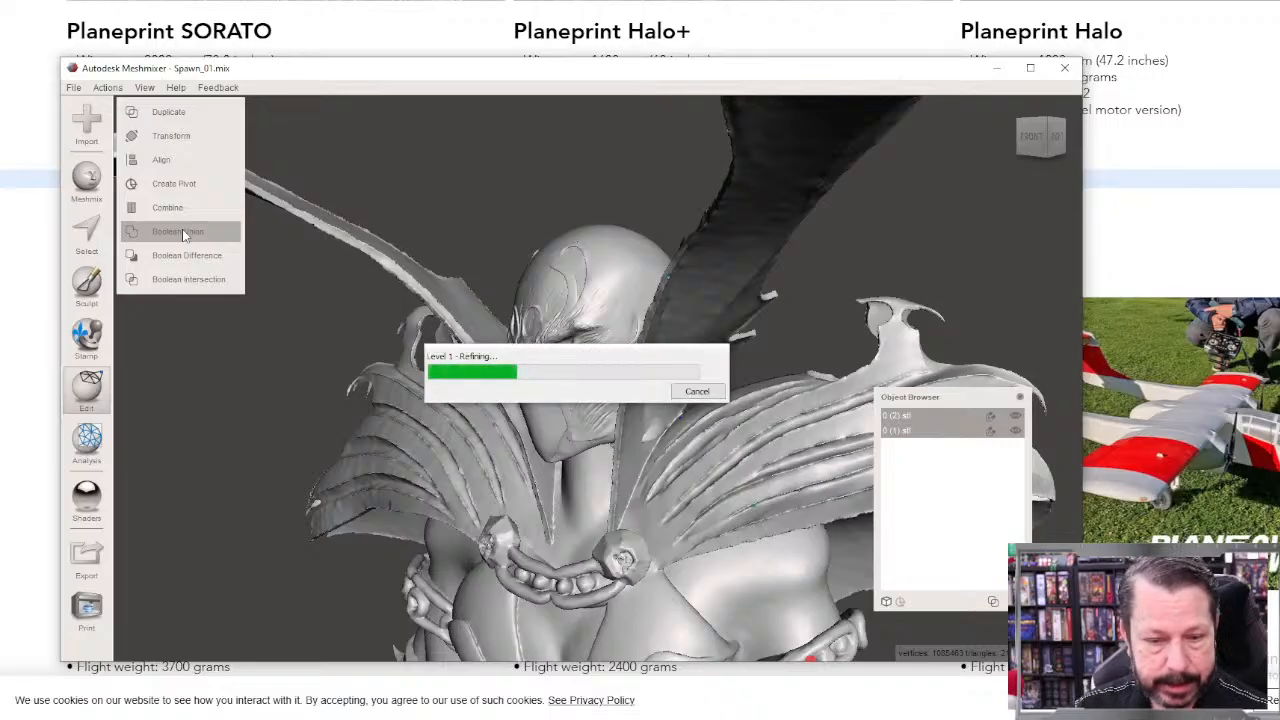
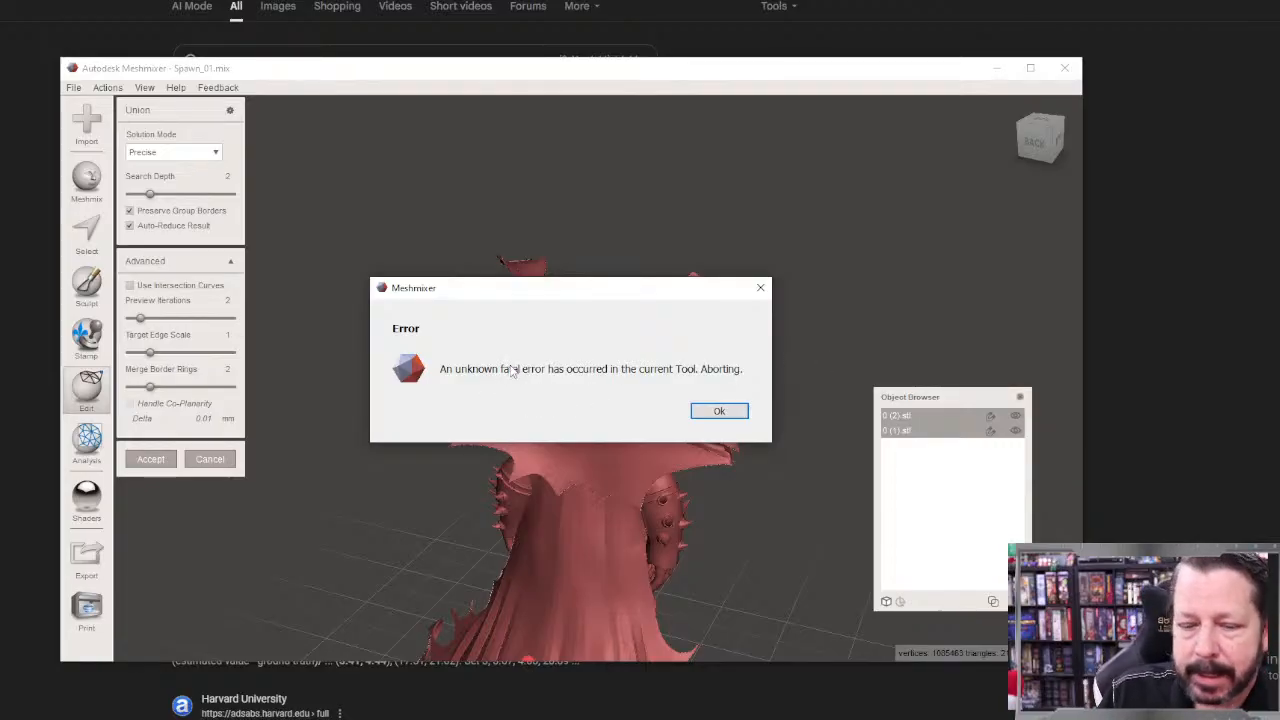
# Step: Move the error dialog clear of the figure and dismiss it to exit the Union tool
pyautogui.moveTo(646, 289); pyautogui.dragTo(676, 508)
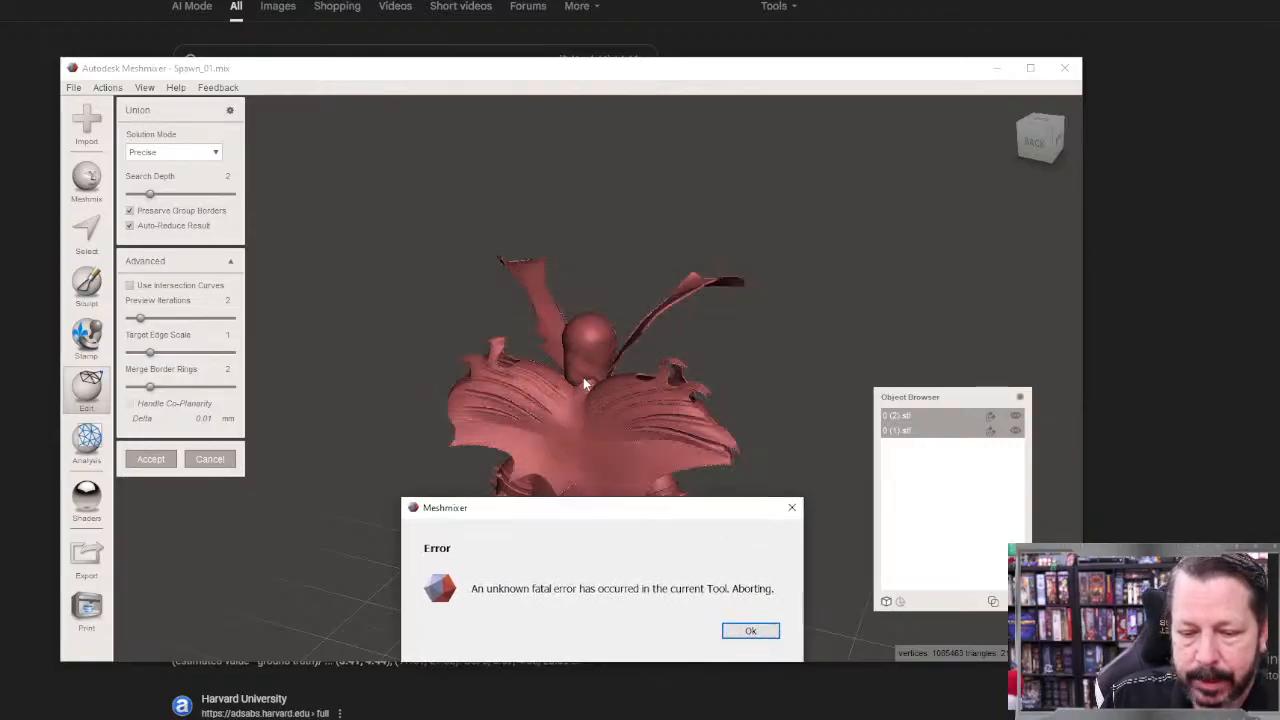
pyautogui.moveTo(594, 517); pyautogui.dragTo(525, 194)
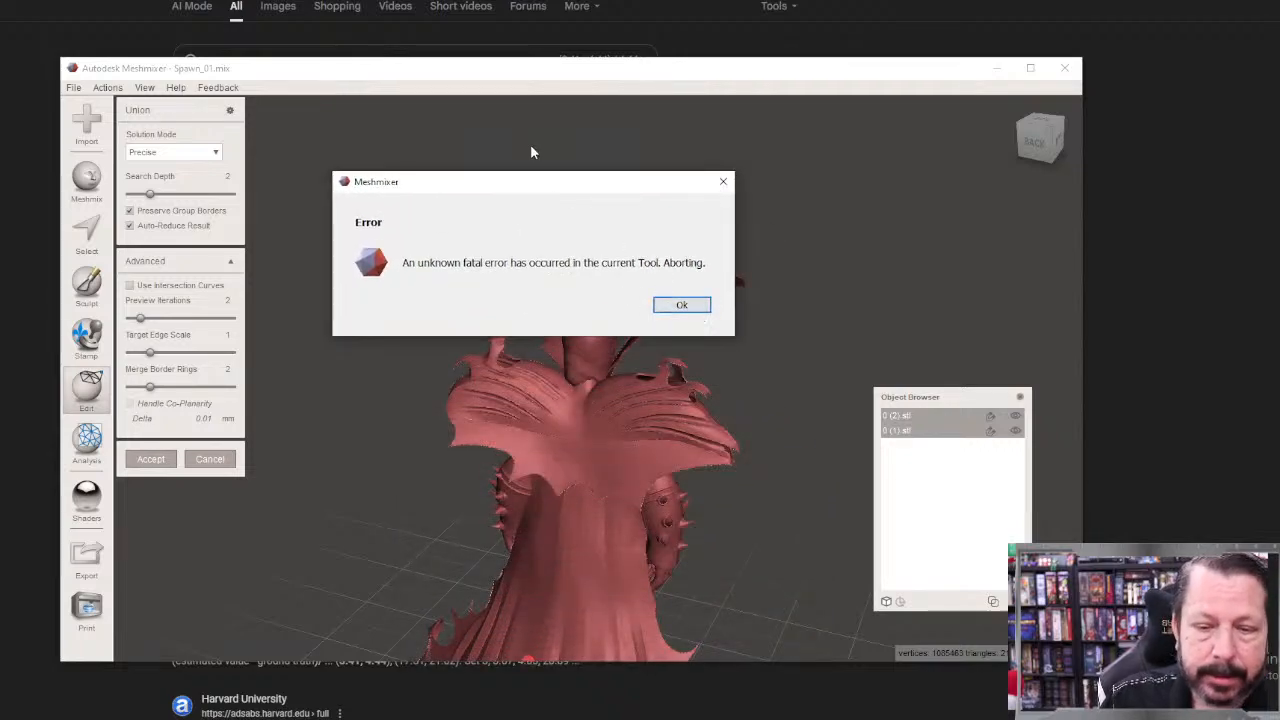
pyautogui.moveTo(523, 188); pyautogui.dragTo(818, 158)
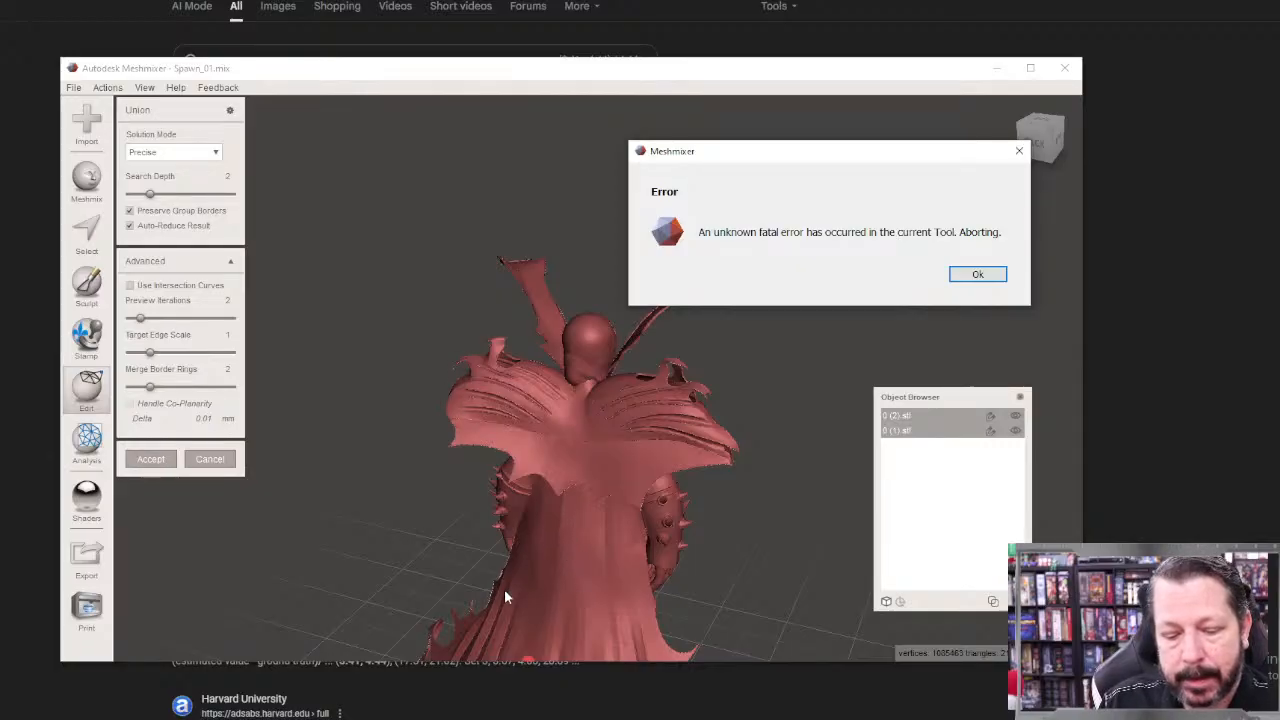
pyautogui.click(996, 277)
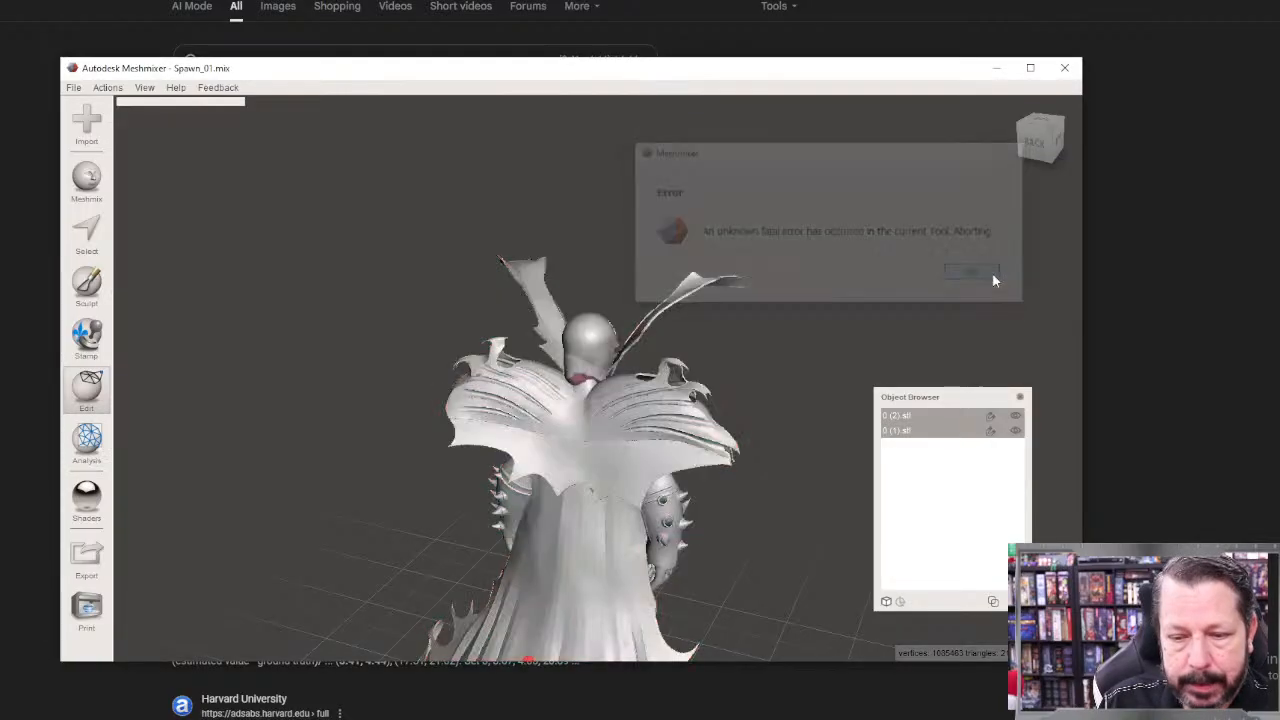
# Step: Try a Boolean Union of the head and body with the solution mode set to Fast Approximate
pyautogui.moveTo(688, 436); pyautogui.dragTo(727, 424, button='right')
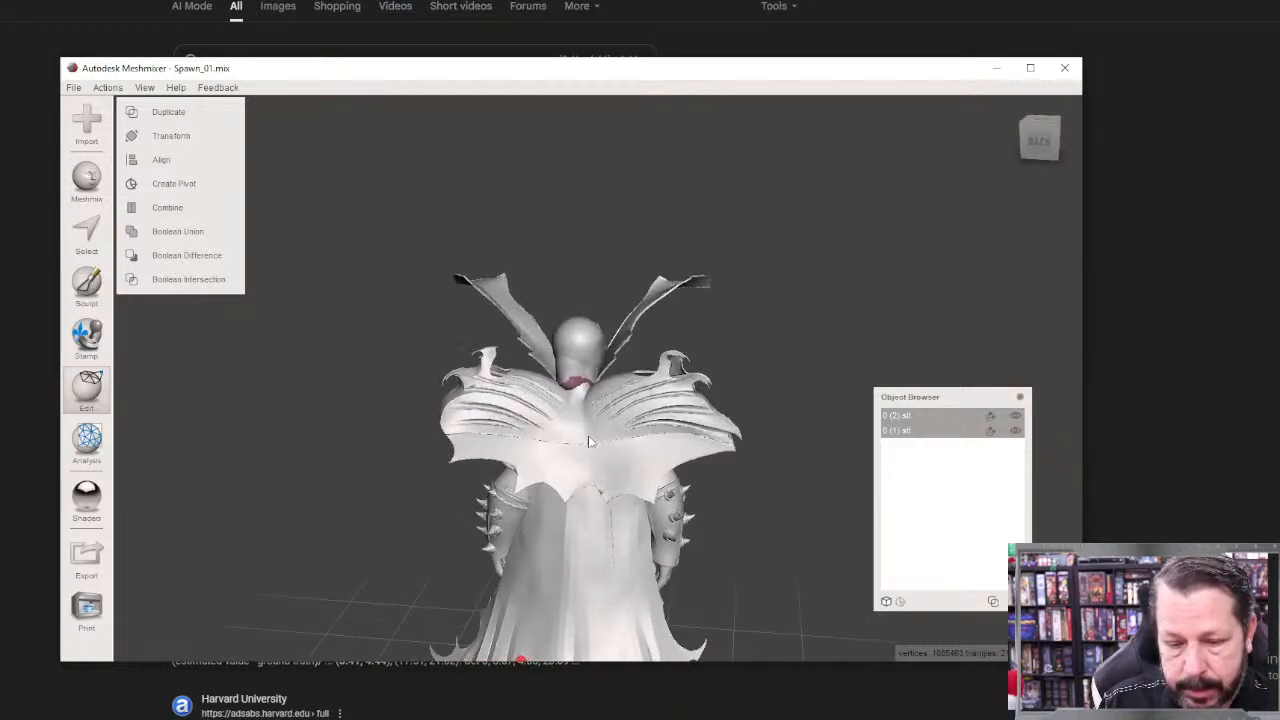
pyautogui.scroll(5, 588, 435)
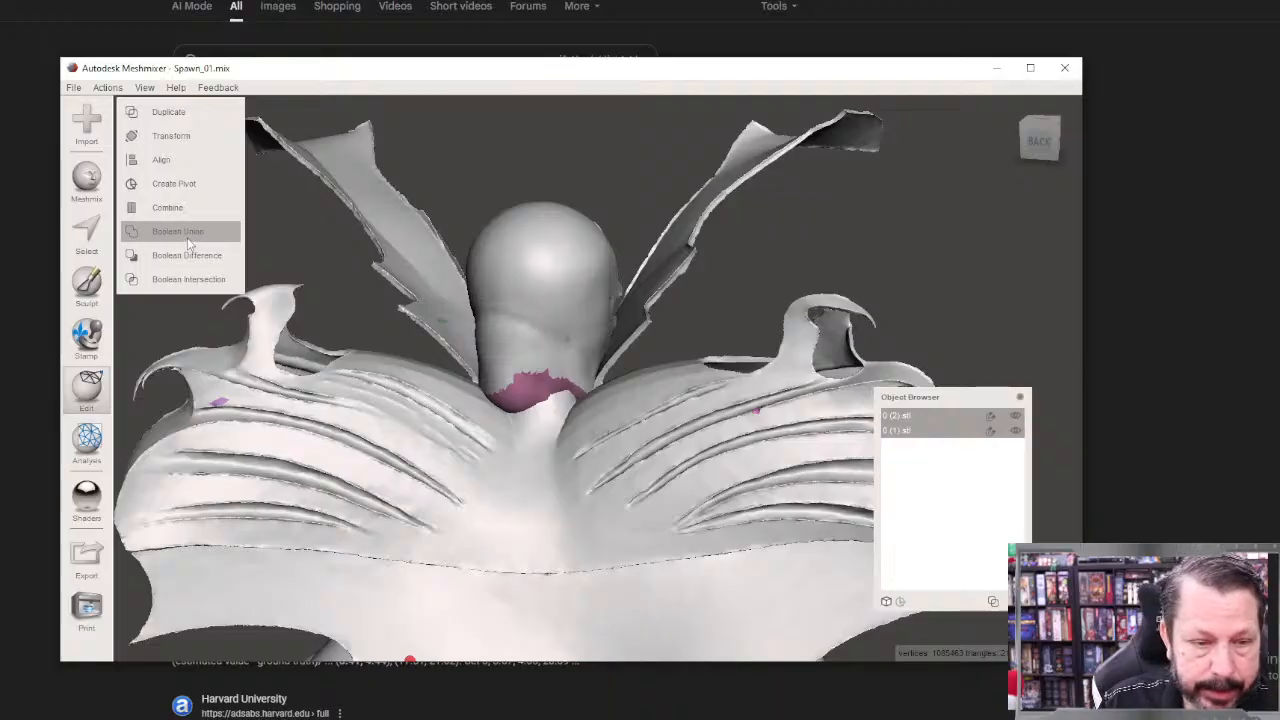
pyautogui.click(189, 243)
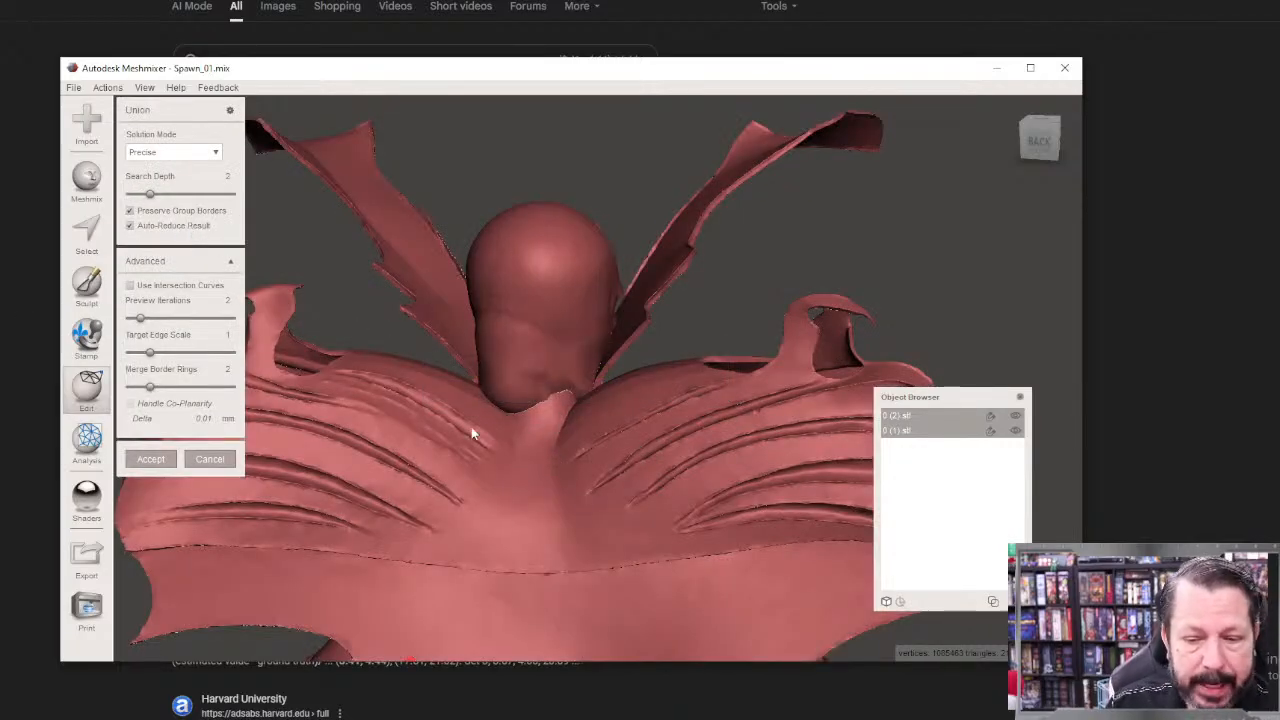
pyautogui.click(180, 152)
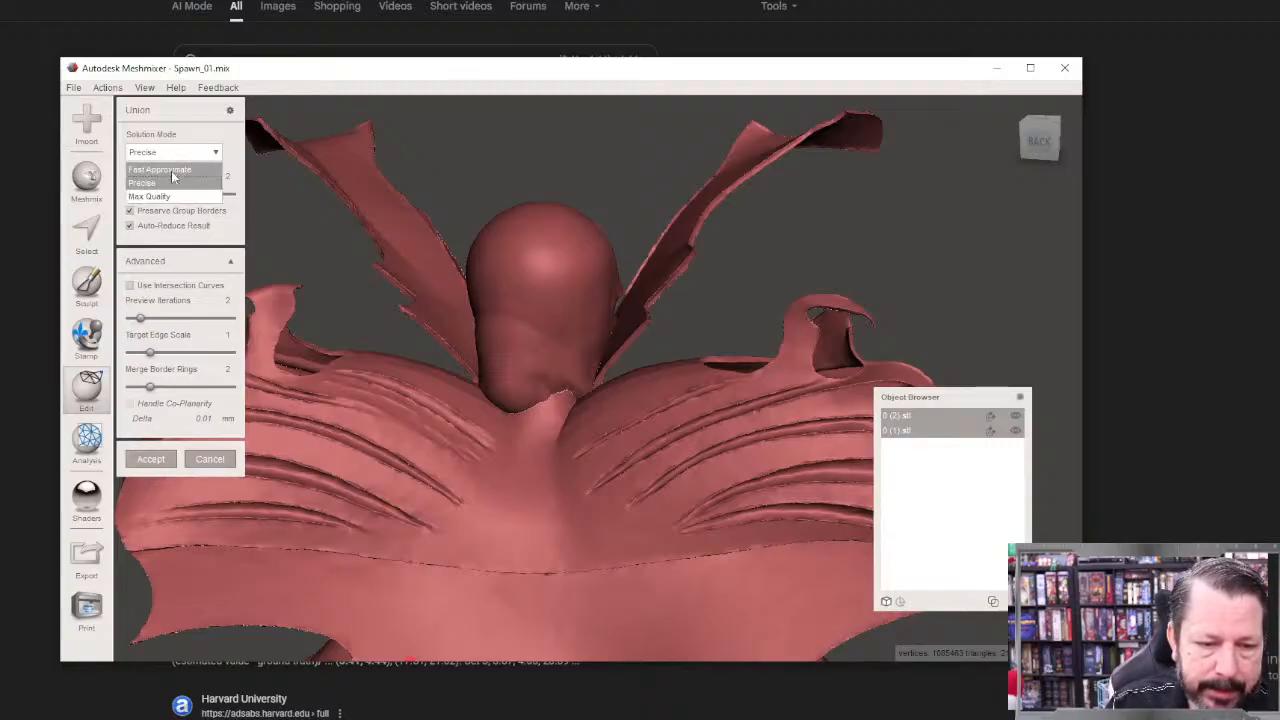
pyautogui.click(171, 172)
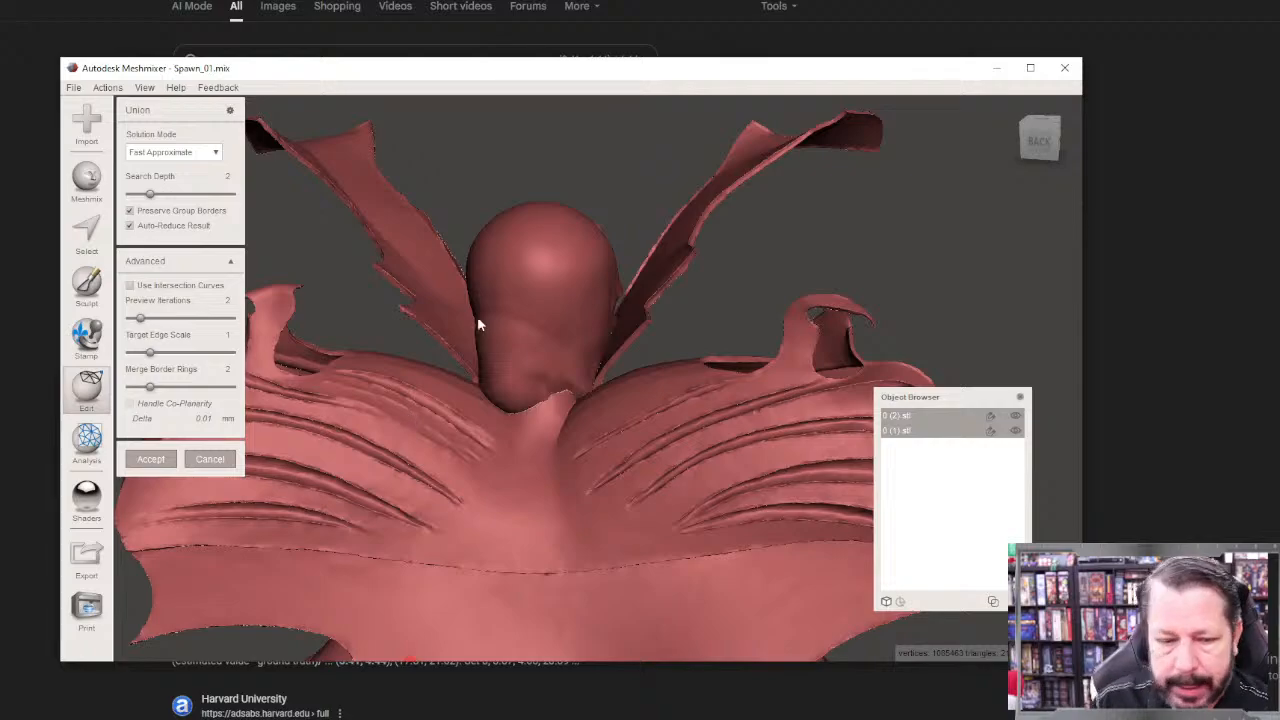
pyautogui.click(150, 463)
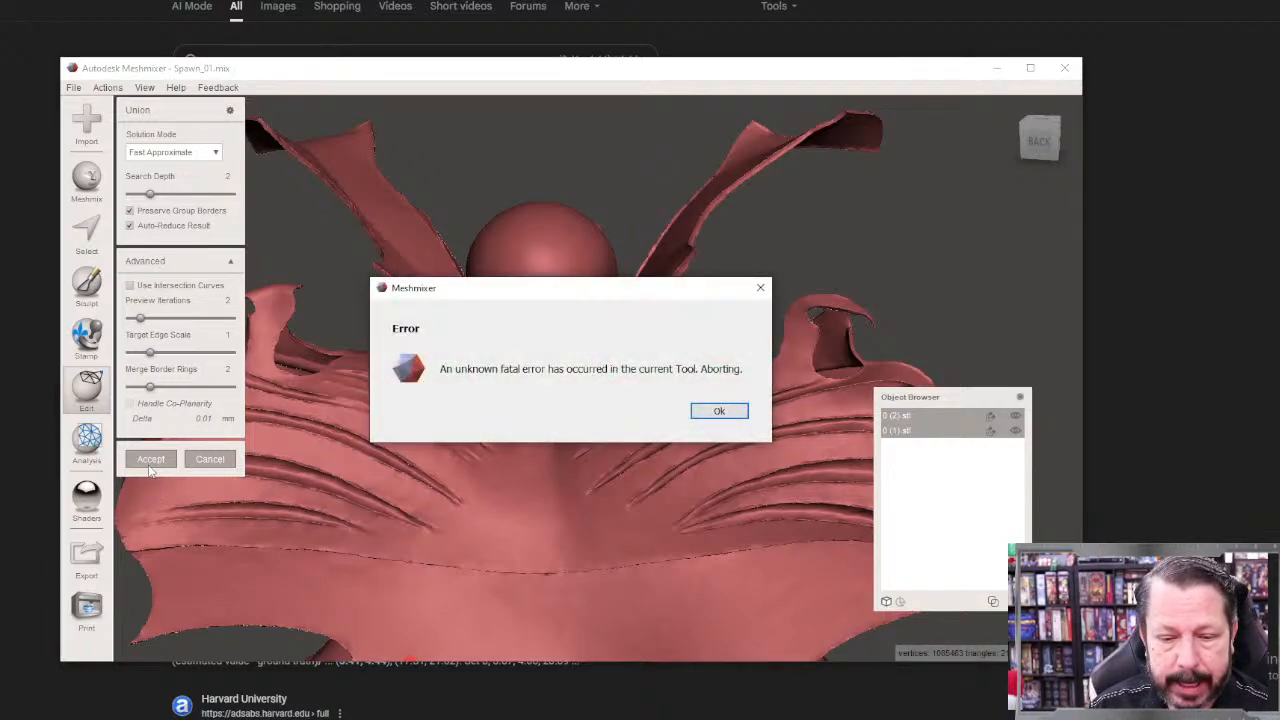
pyautogui.click(718, 411)
pyautogui.moveTo(718, 410); pyautogui.dragTo(229, 256, button='right')
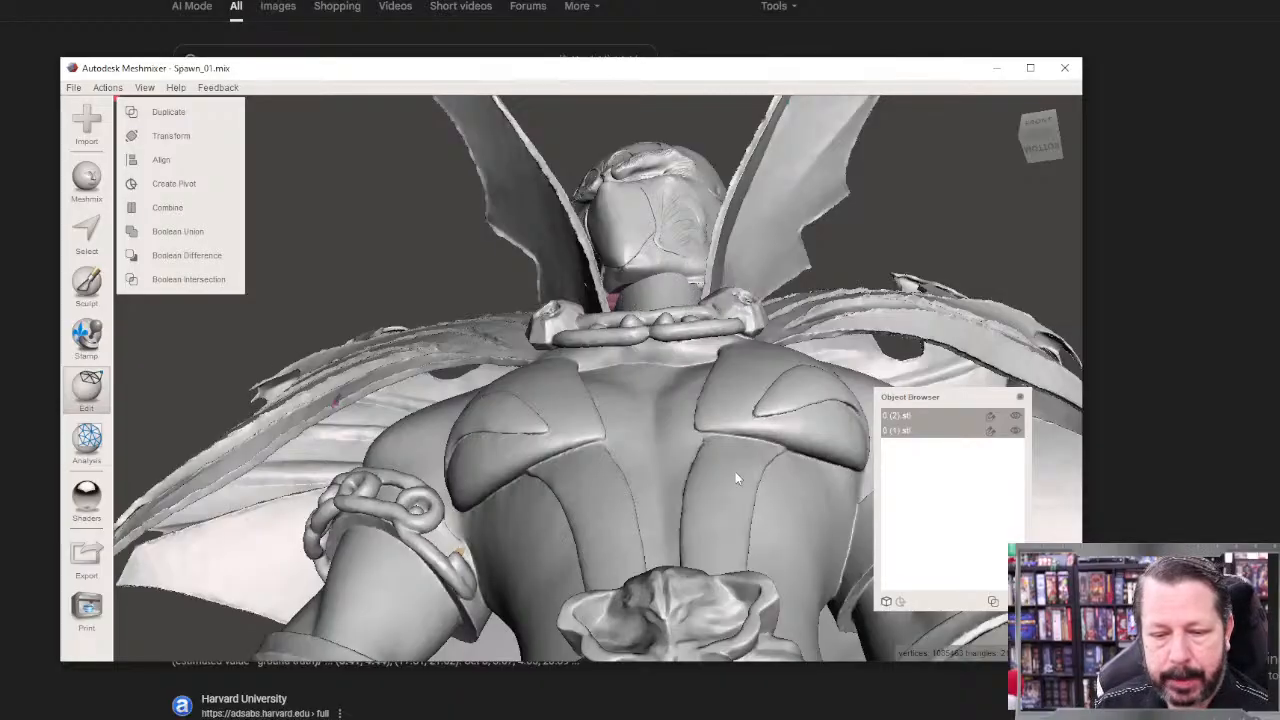
pyautogui.moveTo(735, 472); pyautogui.dragTo(698, 613, button='right')
pyautogui.scroll(-4, 693, 612)
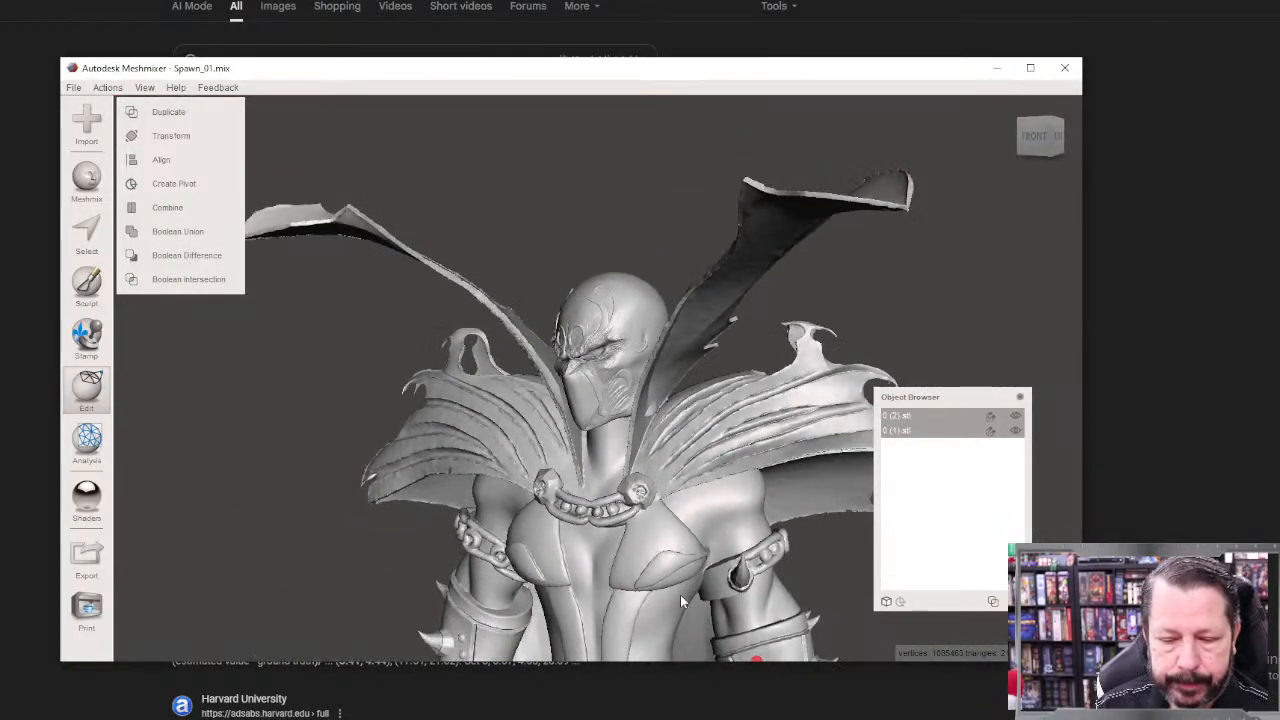
pyautogui.scroll(-3, 680, 594)
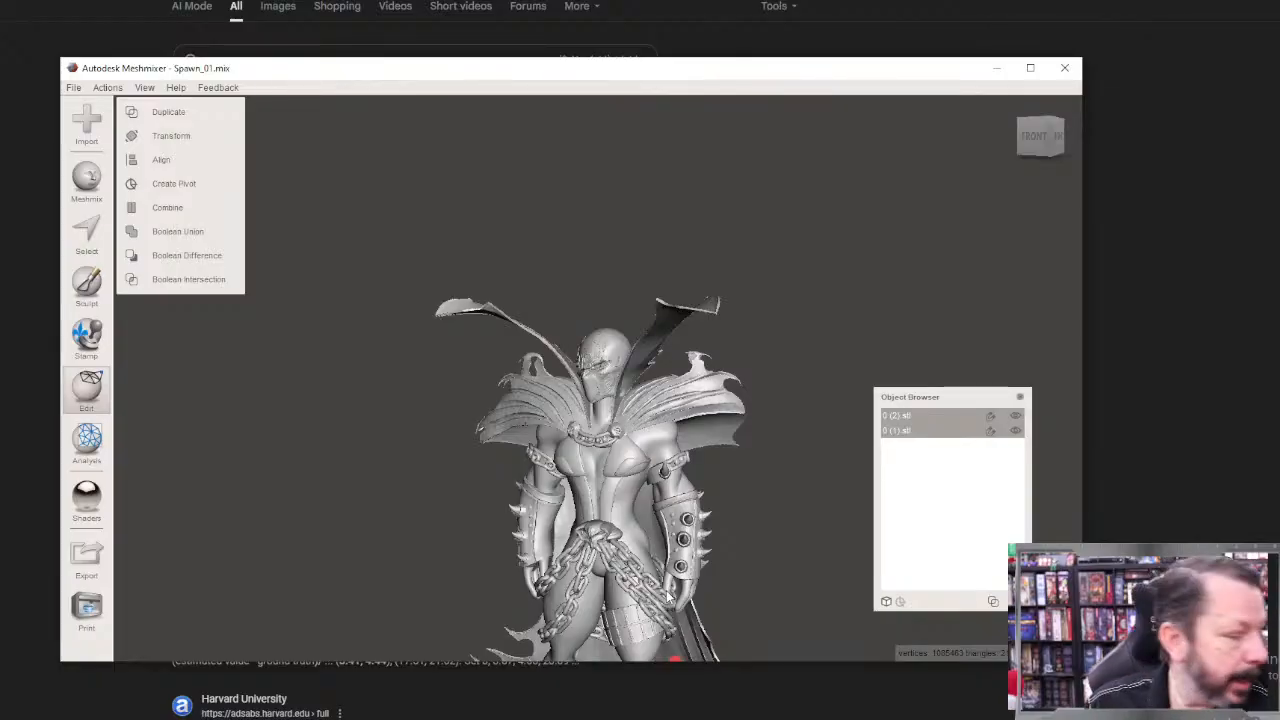